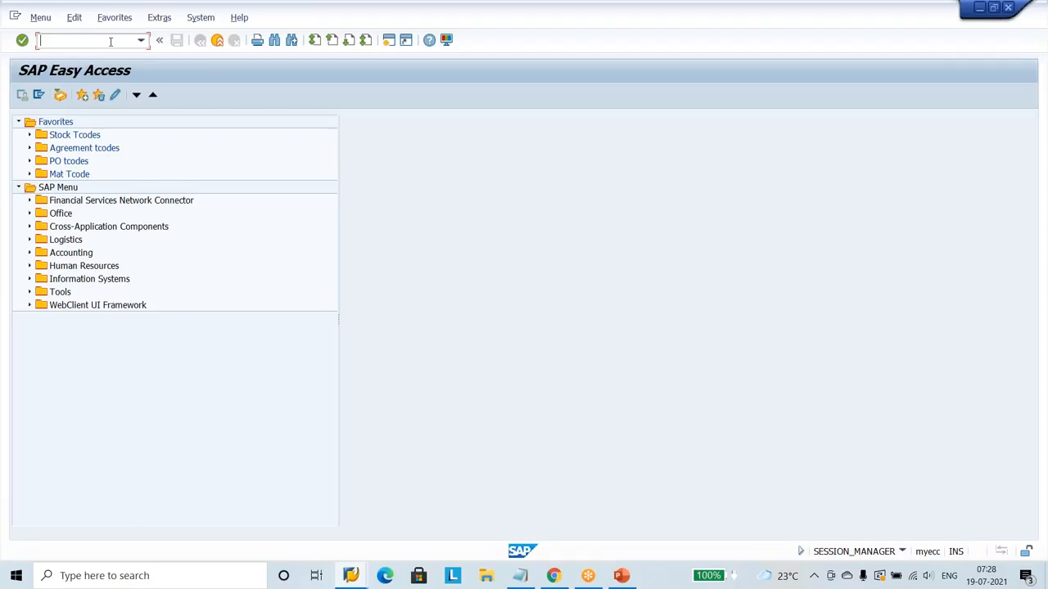
Open transaction ME5A and set the purchase requisition list's document type to NIPR.
type("me5a")
key("Return")
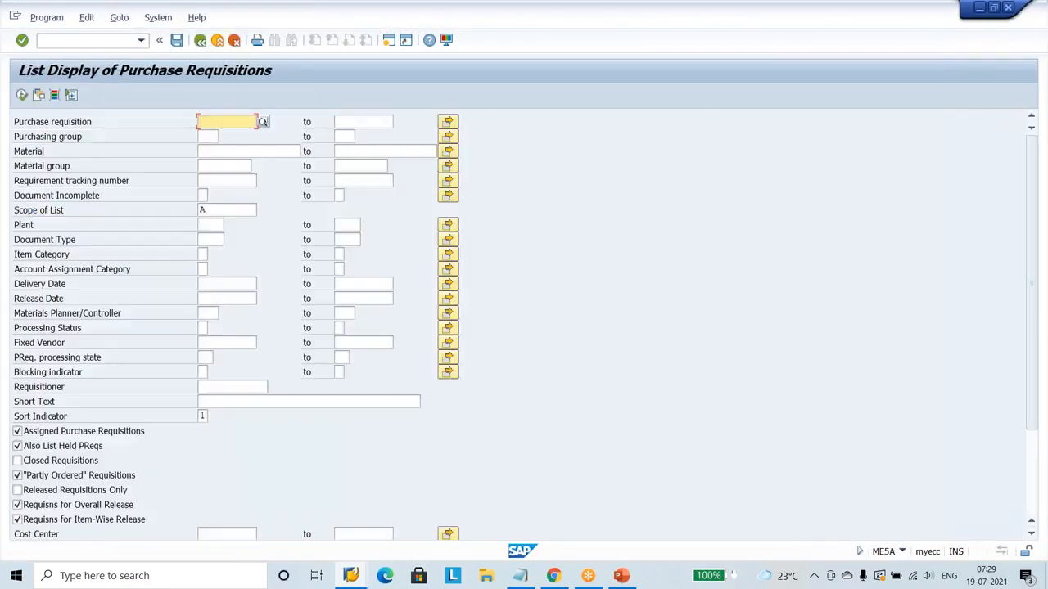
key("Down")
key("Down")
key("Down")
key("Down")
key("Down")
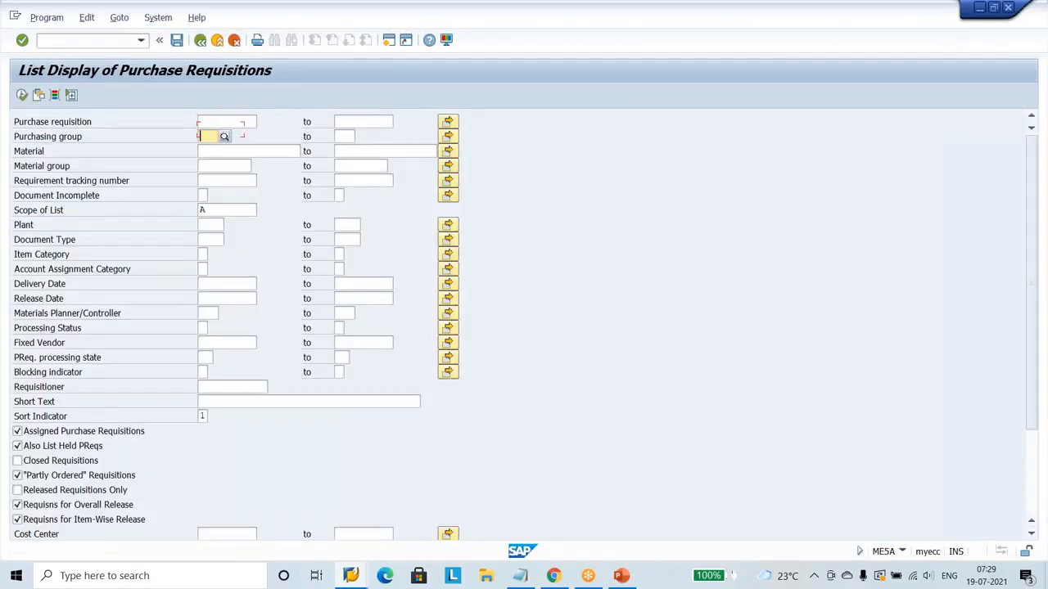
key("Down")
key("Down")
key("Down")
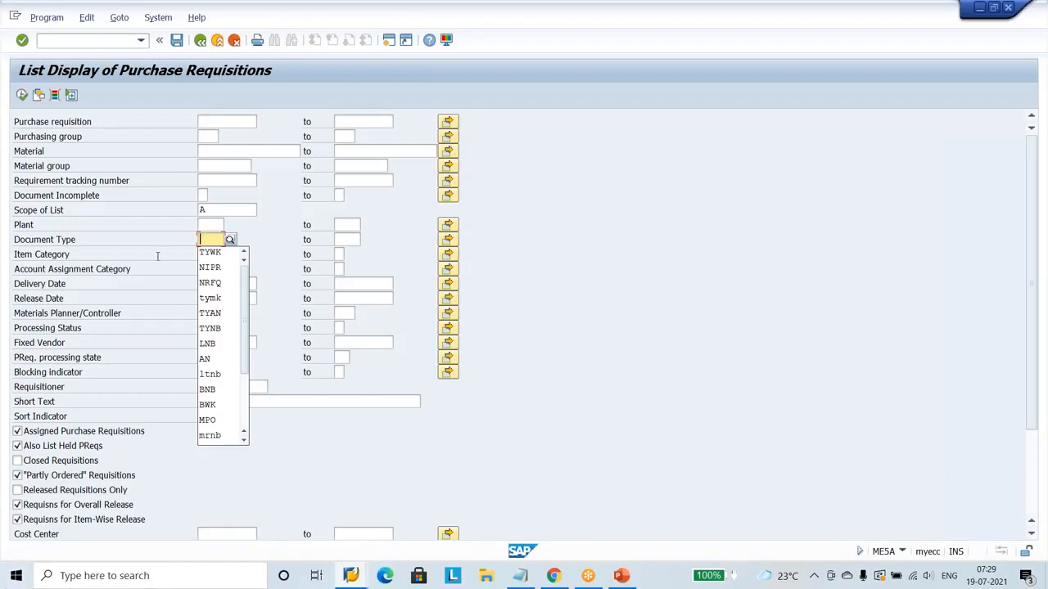
left_click(223, 272)
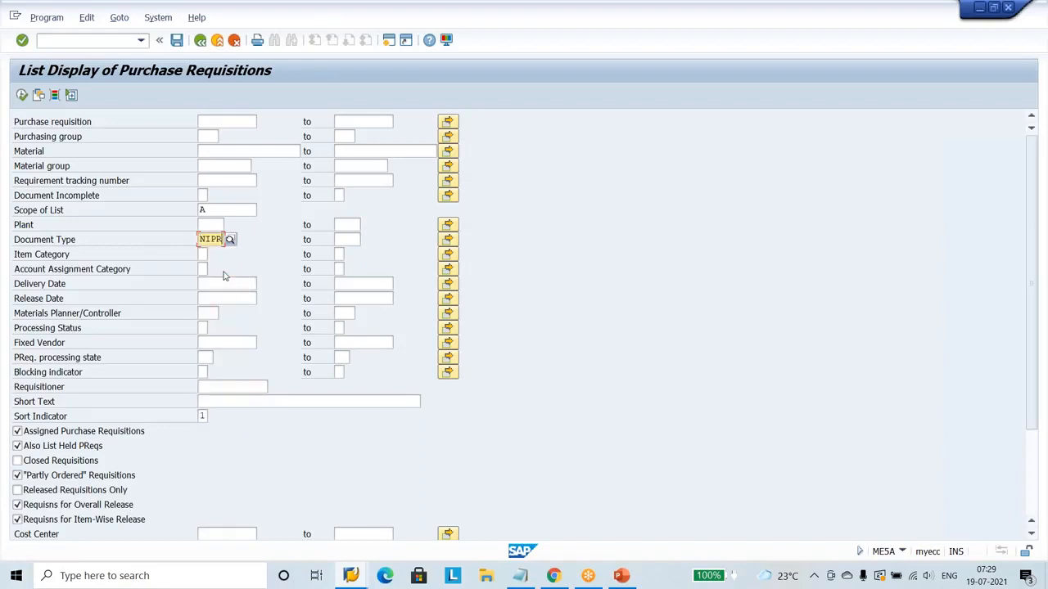
Set the scope of list to ALV and execute the purchase requisition report.
left_click(219, 210)
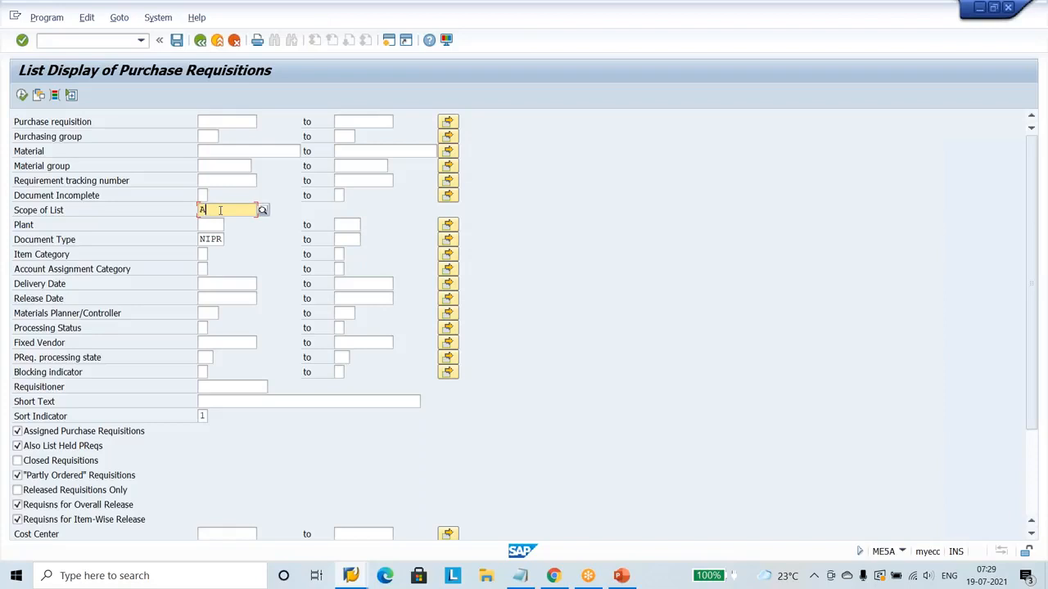
key("BackSpace")
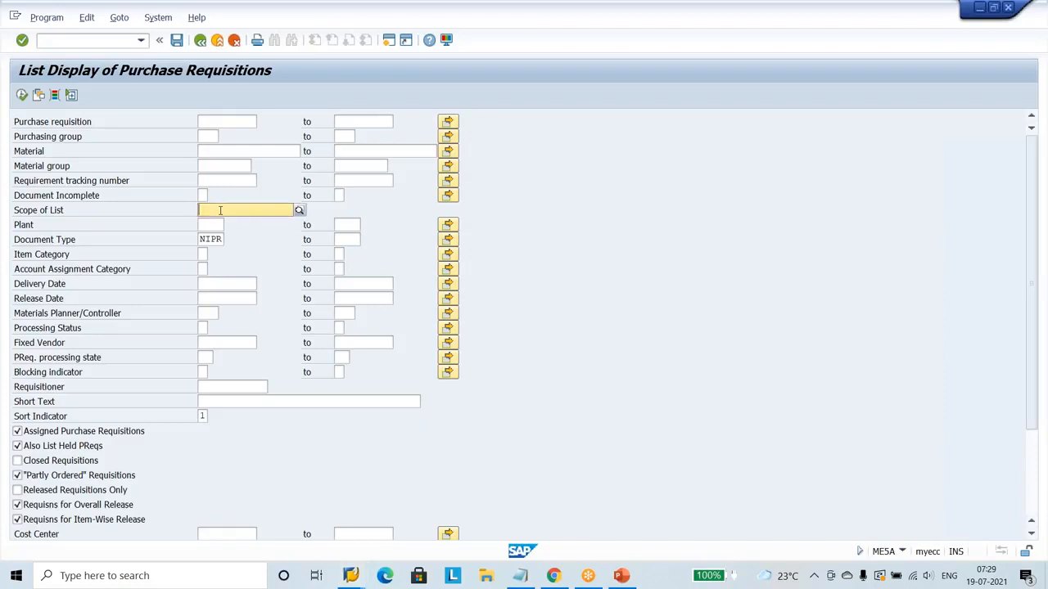
type("alv")
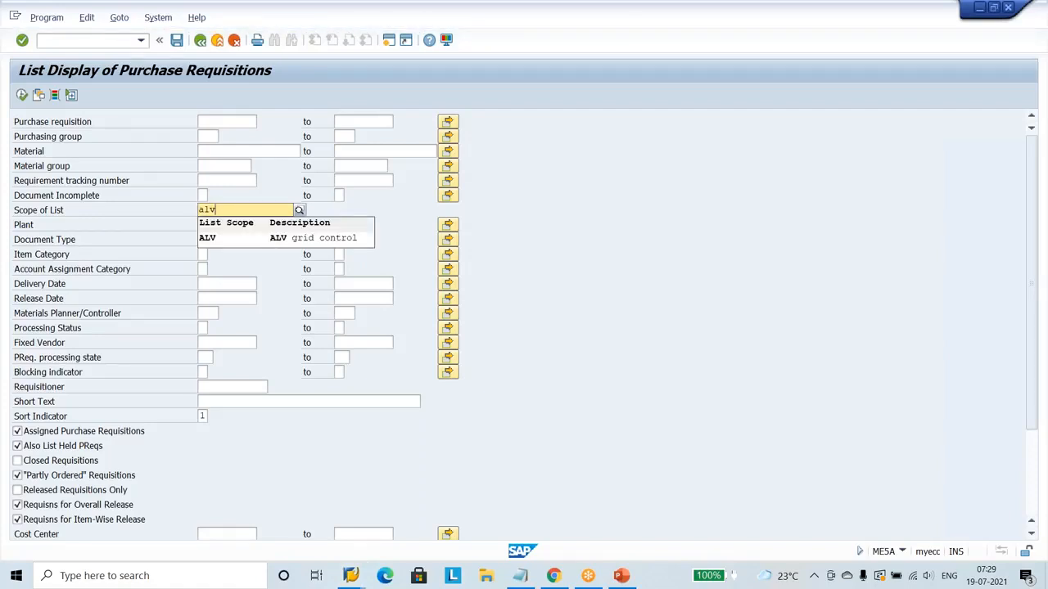
left_click(222, 237)
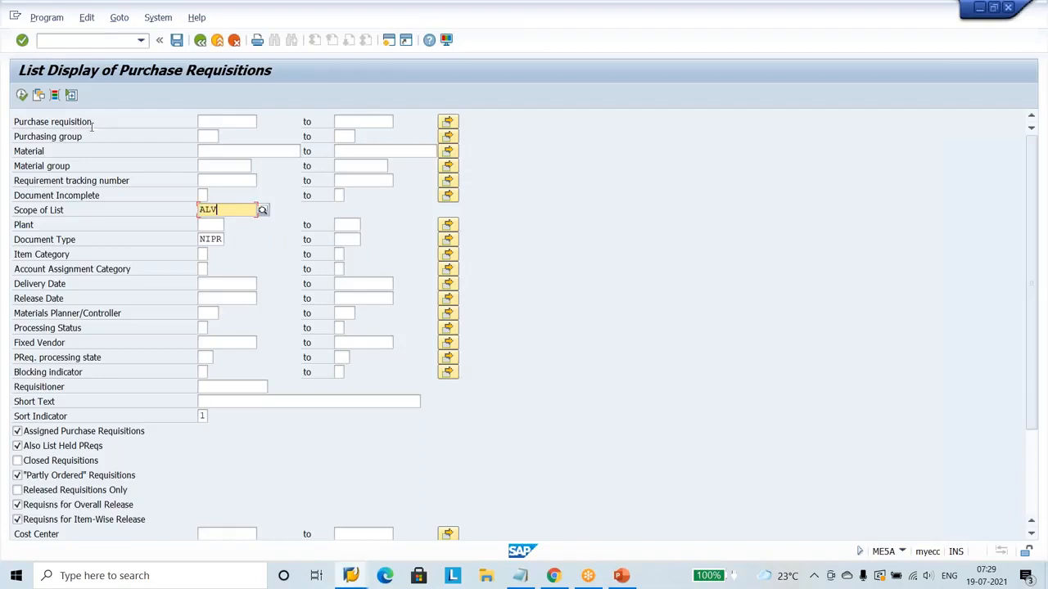
left_click(22, 95)
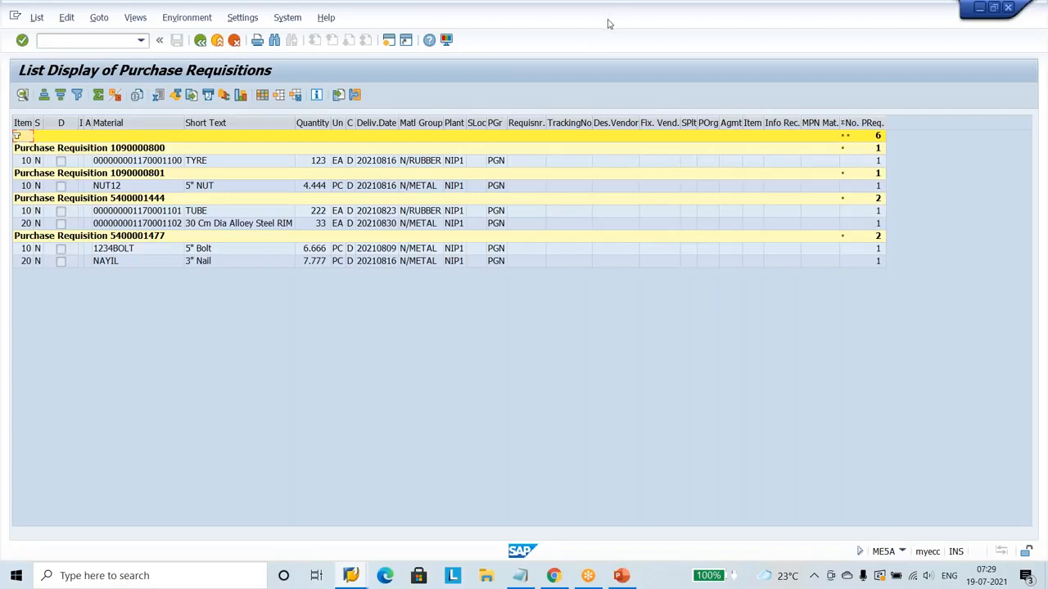
left_click(635, 14)
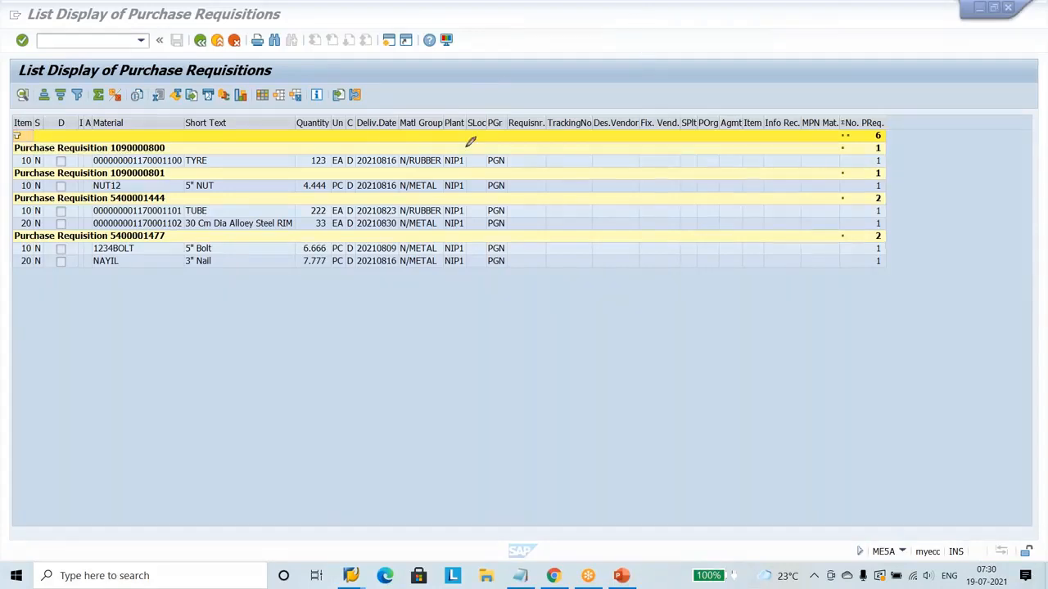
mouse_move(219, 139)
left_mouse_down()
mouse_move(177, 148)
mouse_move(187, 168)
mouse_move(221, 163)
mouse_move(210, 144)
left_mouse_up()
left_click_drag(509, 159, 560, 124)
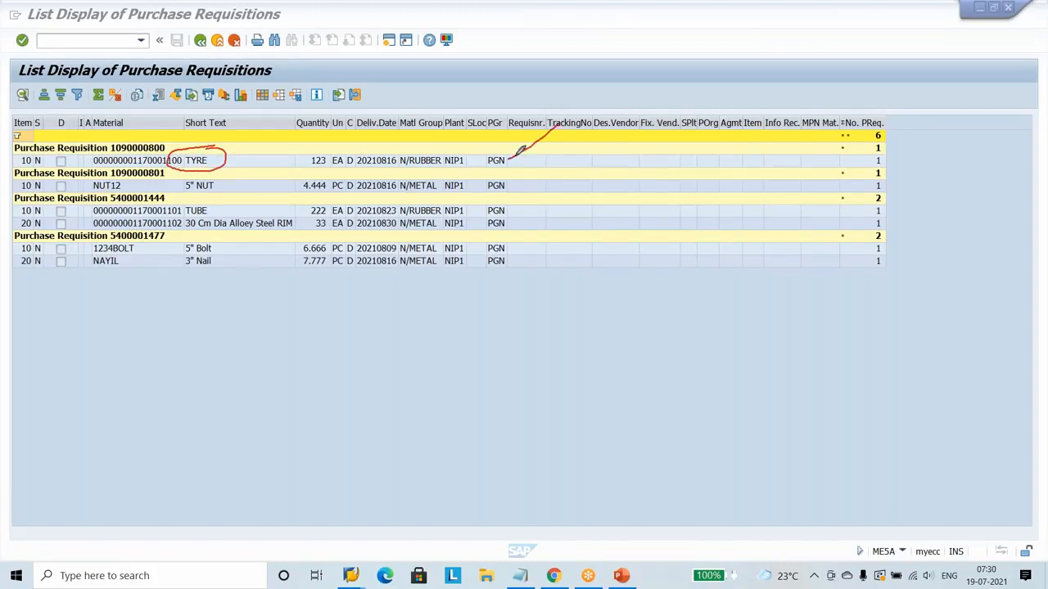
left_click_drag(508, 159, 570, 143)
left_click_drag(509, 159, 577, 181)
mouse_move(574, 121)
left_mouse_down()
mouse_move(574, 98)
mouse_move(611, 105)
mouse_move(611, 117)
mouse_move(578, 129)
mouse_move(578, 161)
left_mouse_up()
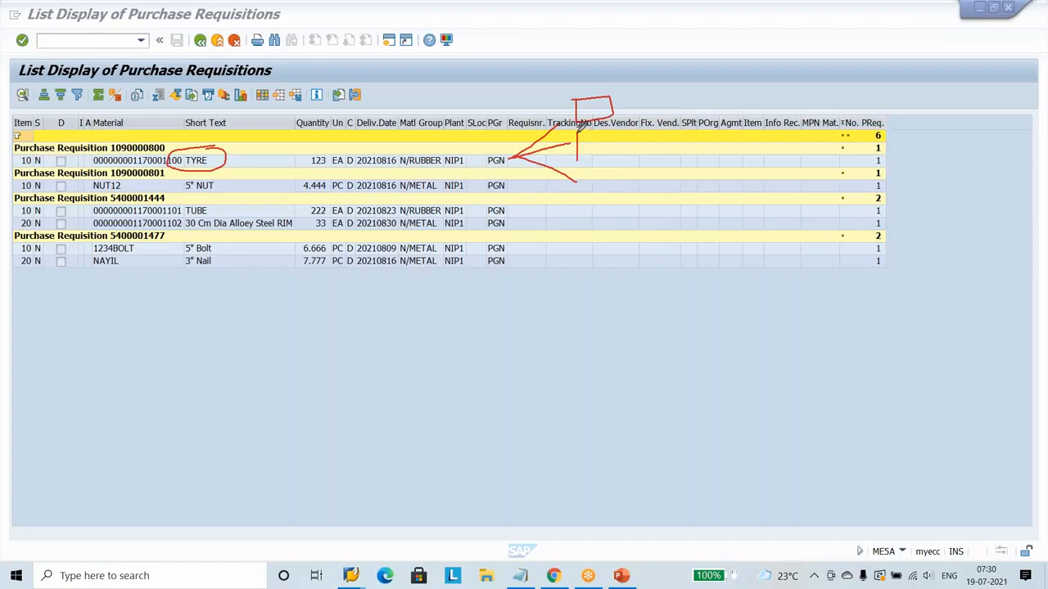
mouse_move(624, 122)
left_mouse_down()
mouse_move(625, 145)
mouse_move(588, 169)
mouse_move(586, 197)
mouse_move(650, 167)
mouse_move(606, 205)
left_mouse_up()
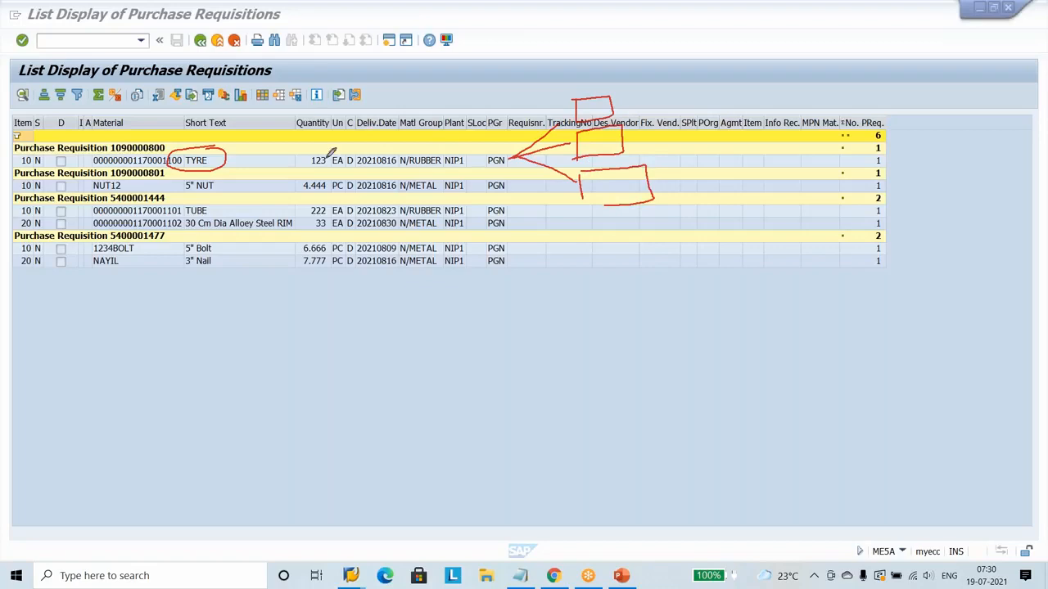
mouse_move(326, 157)
left_mouse_down()
mouse_move(440, 129)
mouse_move(442, 180)
mouse_move(447, 121)
mouse_move(503, 112)
mouse_move(496, 183)
mouse_move(457, 182)
left_mouse_up()
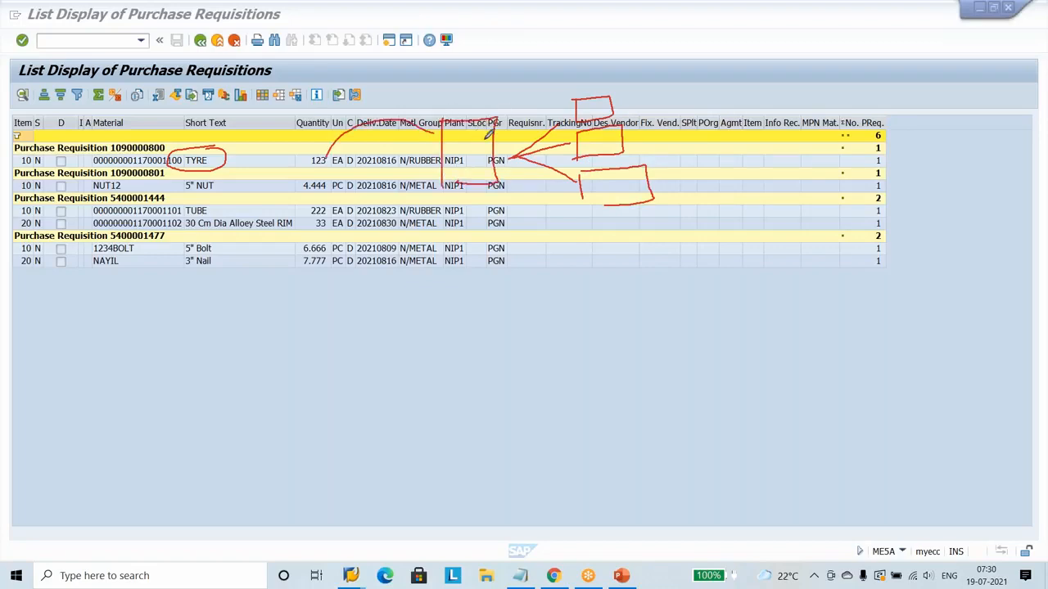
left_click_drag(618, 92, 643, 80)
mouse_move(540, 126)
left_mouse_down()
mouse_move(542, 113)
mouse_move(551, 156)
mouse_move(556, 148)
mouse_move(542, 182)
left_mouse_up()
left_click_drag(630, 131, 678, 103)
left_click_drag(653, 173, 696, 123)
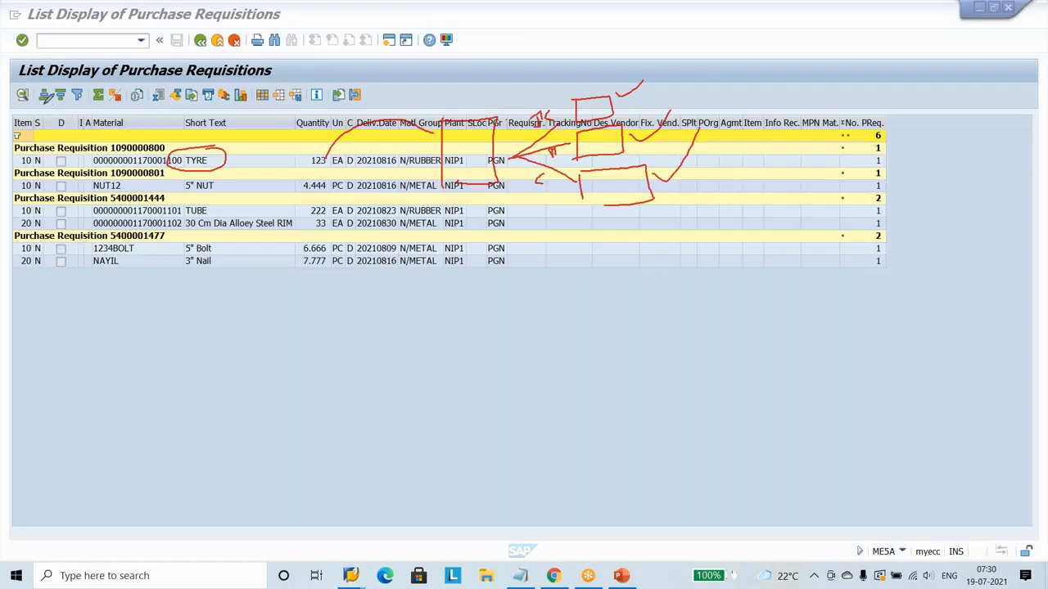
left_click_drag(41, 102, 39, 118)
left_click(657, 25)
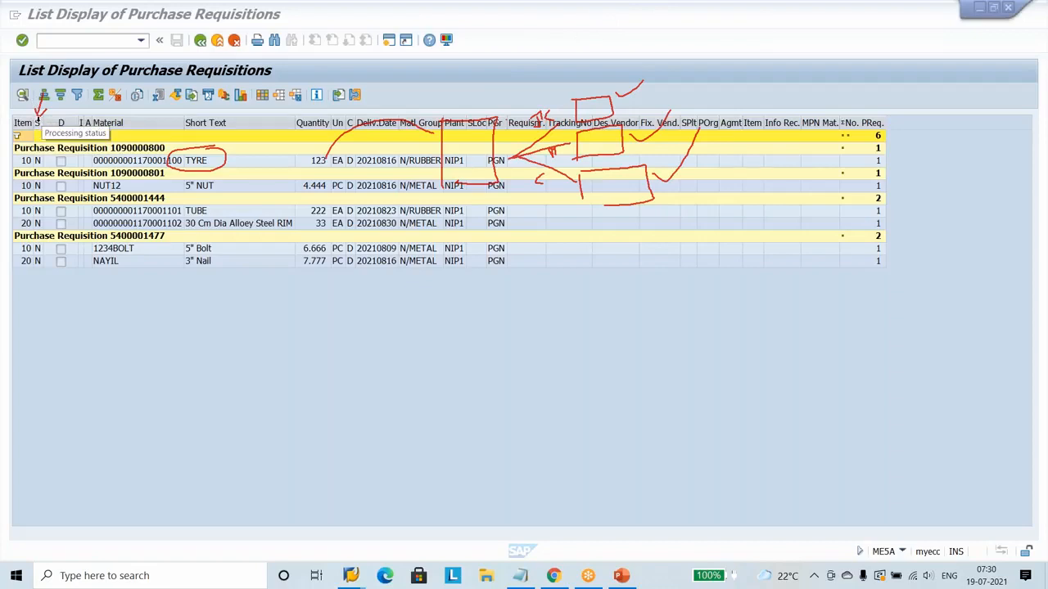
left_click(300, 405)
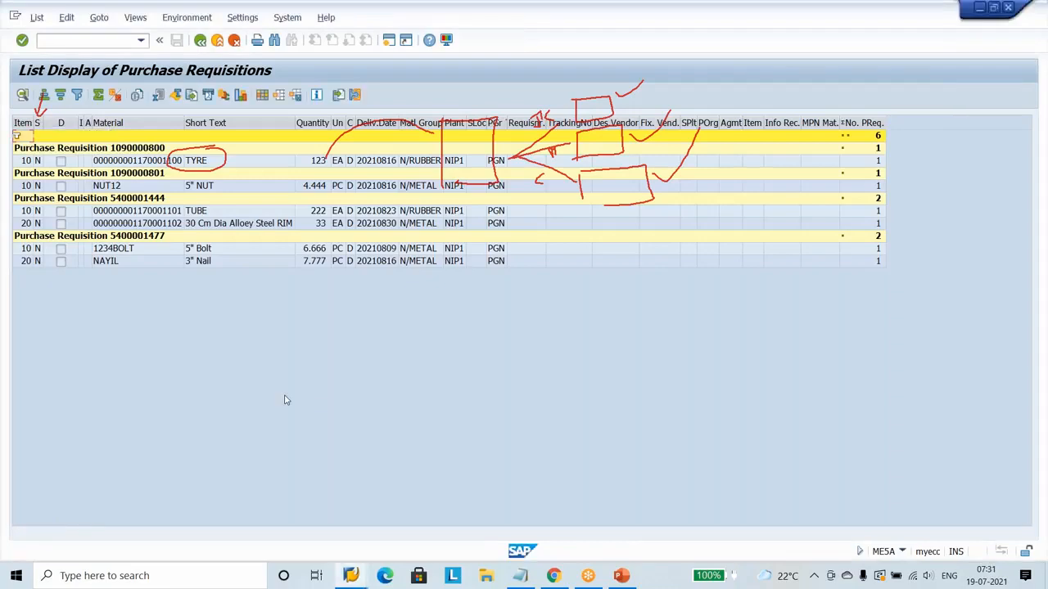
Copy the material number of the TYRE item in the requisition list.
left_click(165, 162)
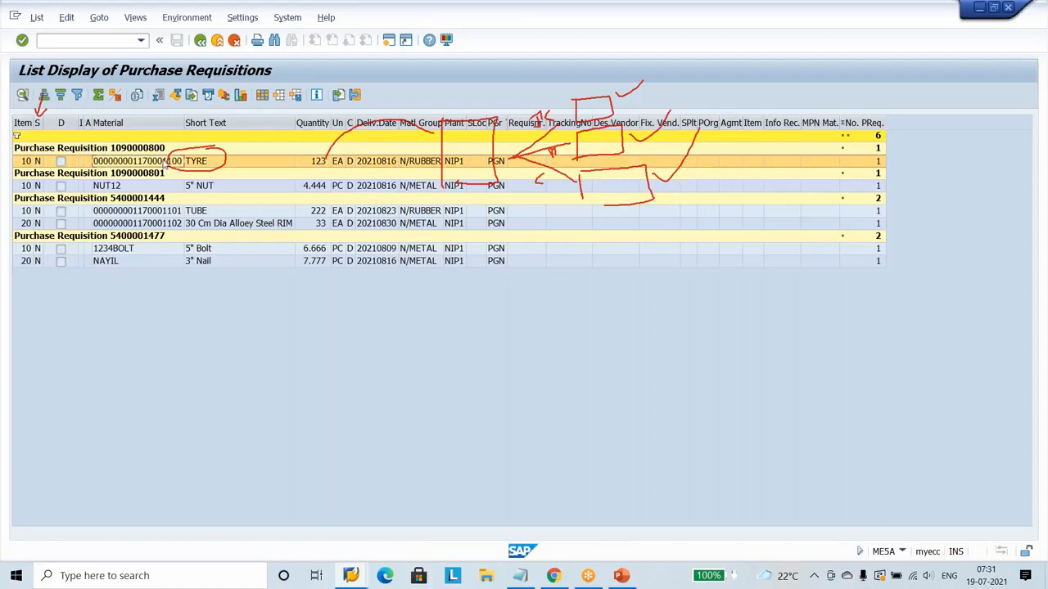
left_click(165, 162)
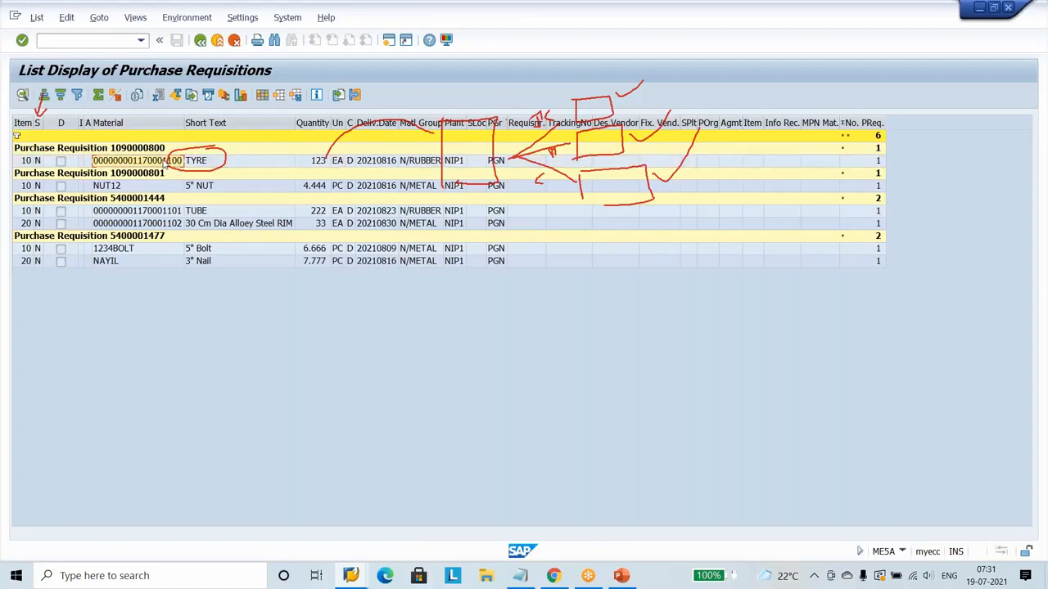
left_click(165, 163)
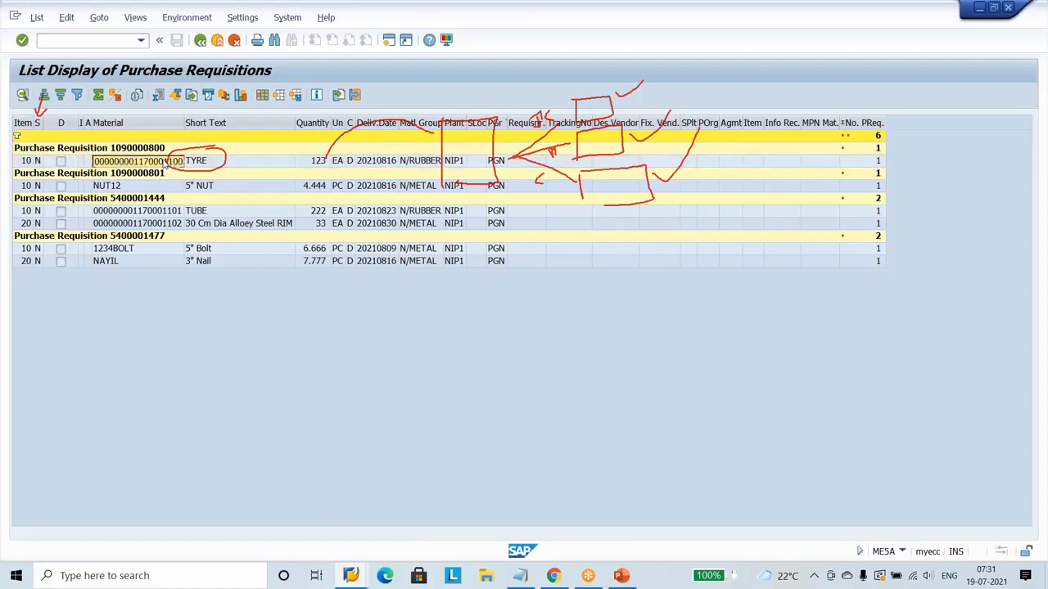
Create a new session and start transaction ME53N to display purchase requisitions.
left_click(389, 40)
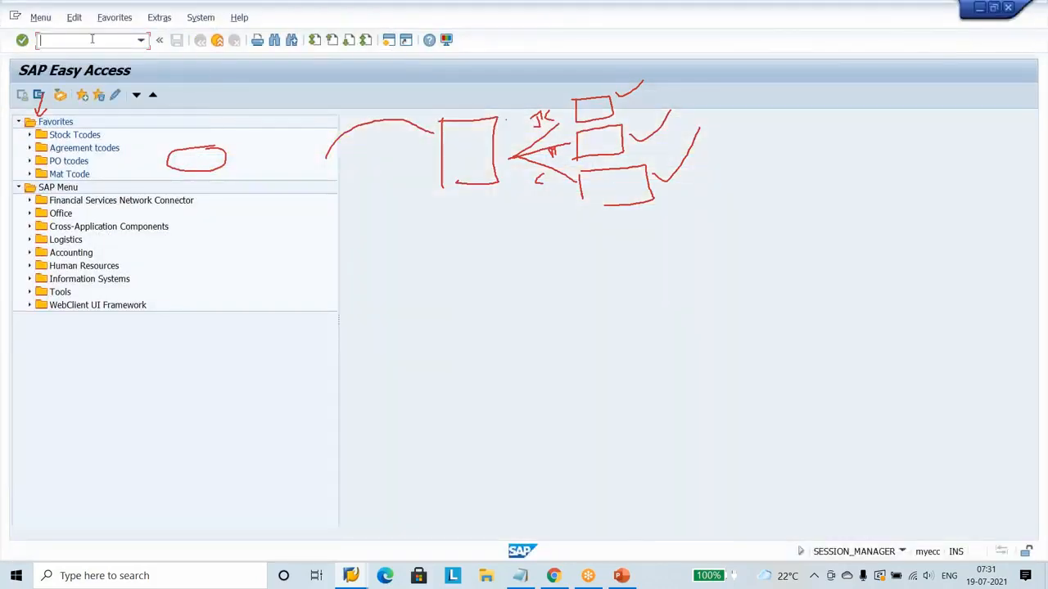
left_click(92, 40)
type("me53n")
key("Return")
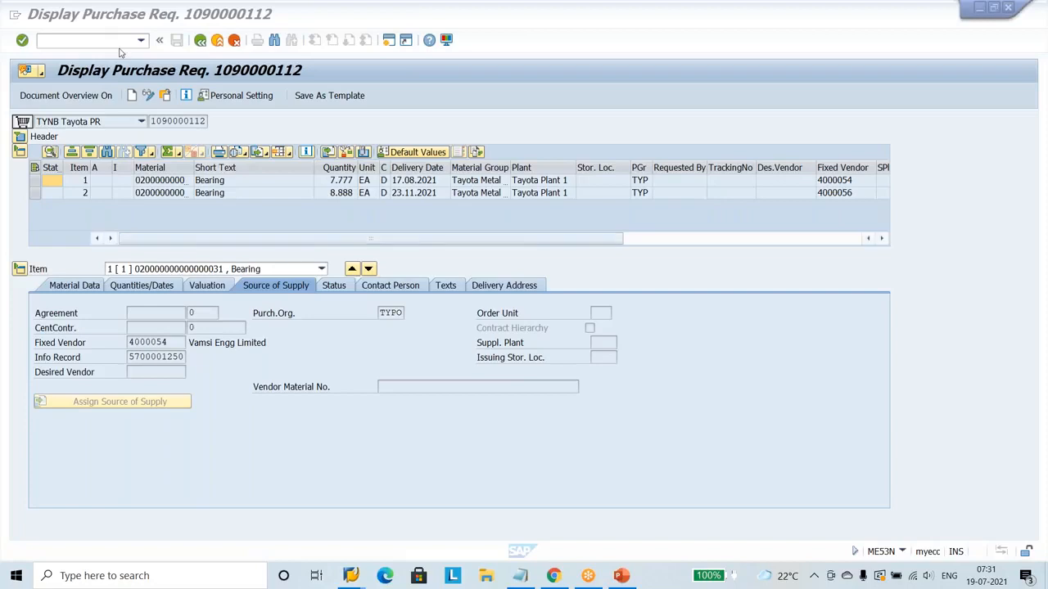
Try to display another purchase requisition using the number copied from the requisition list.
left_click(407, 102)
left_click(408, 102)
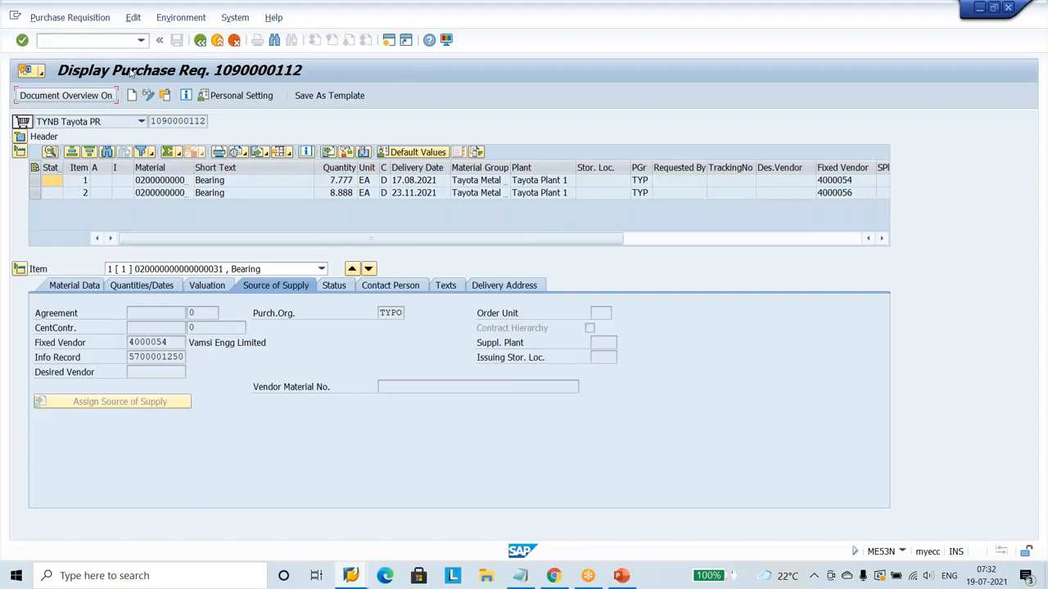
left_click(88, 41)
left_click(80, 16)
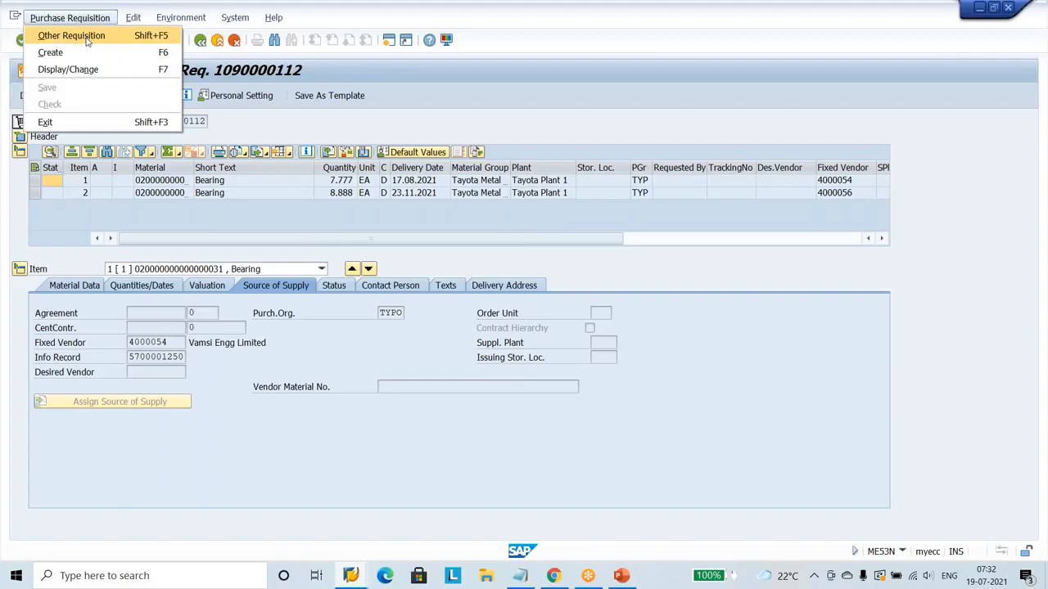
left_click(72, 35)
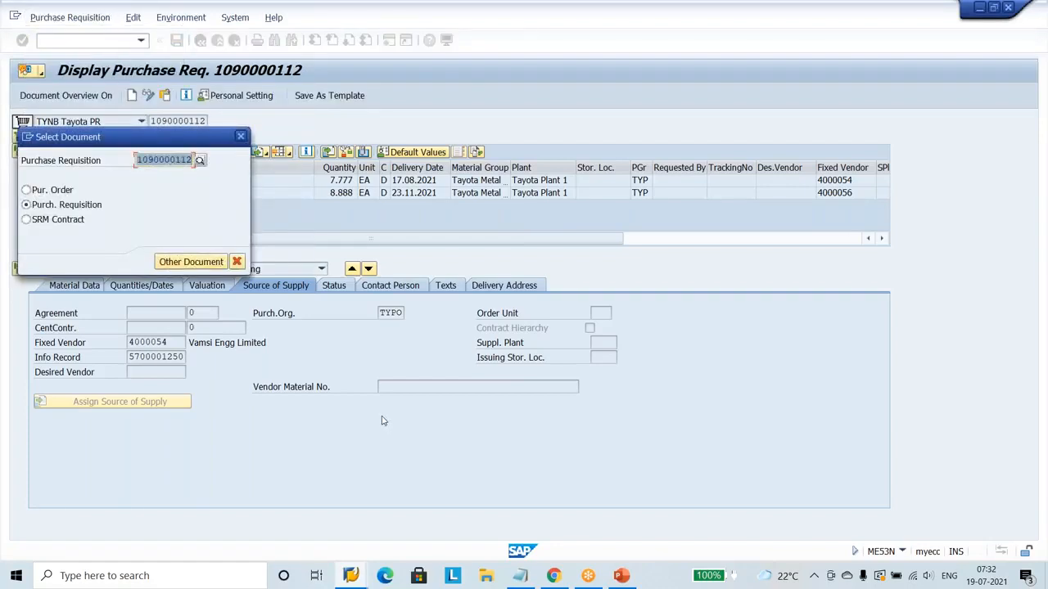
key("ctrl+v")
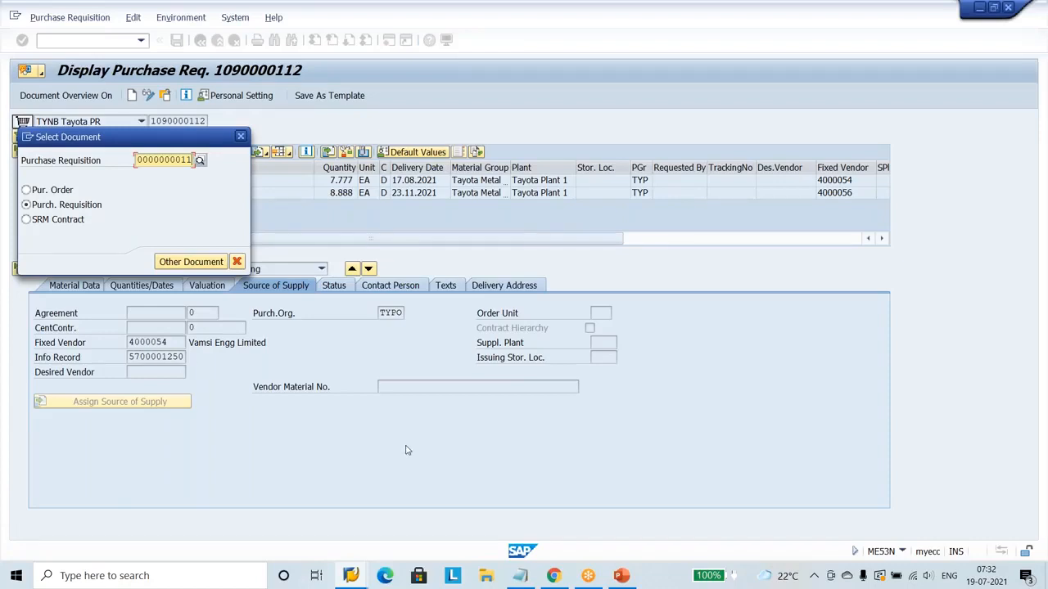
key("Return")
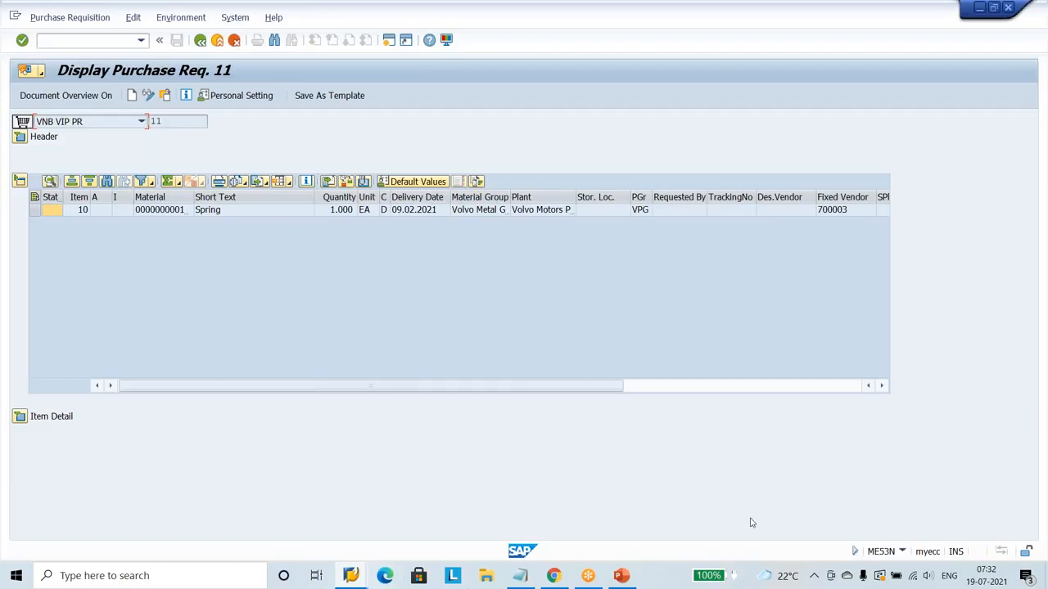
Return to the requisition list session and reselect the material number of the TYRE item.
left_click(351, 576)
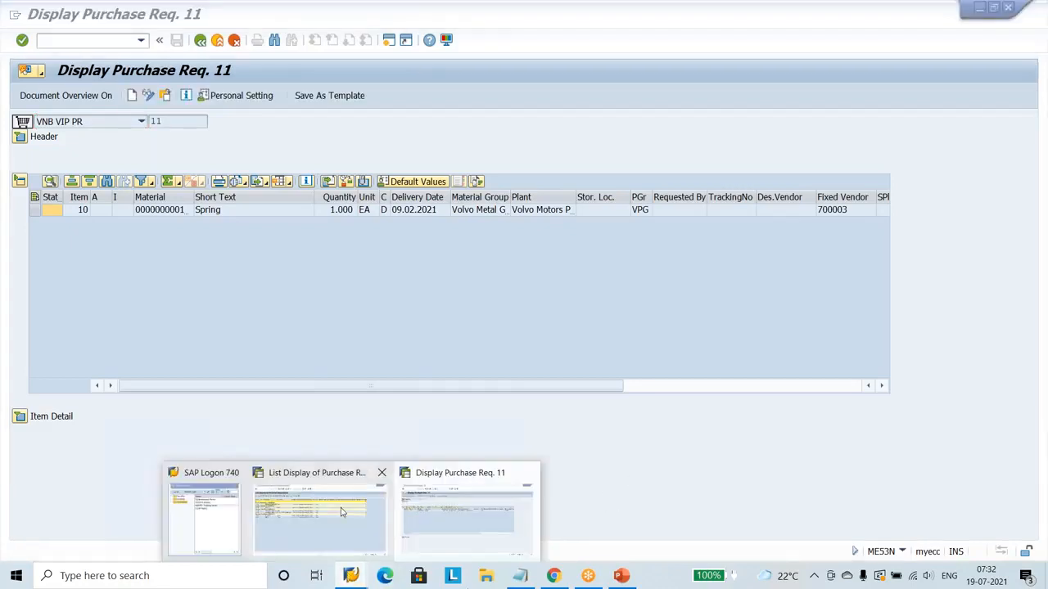
mouse_move(345, 515)
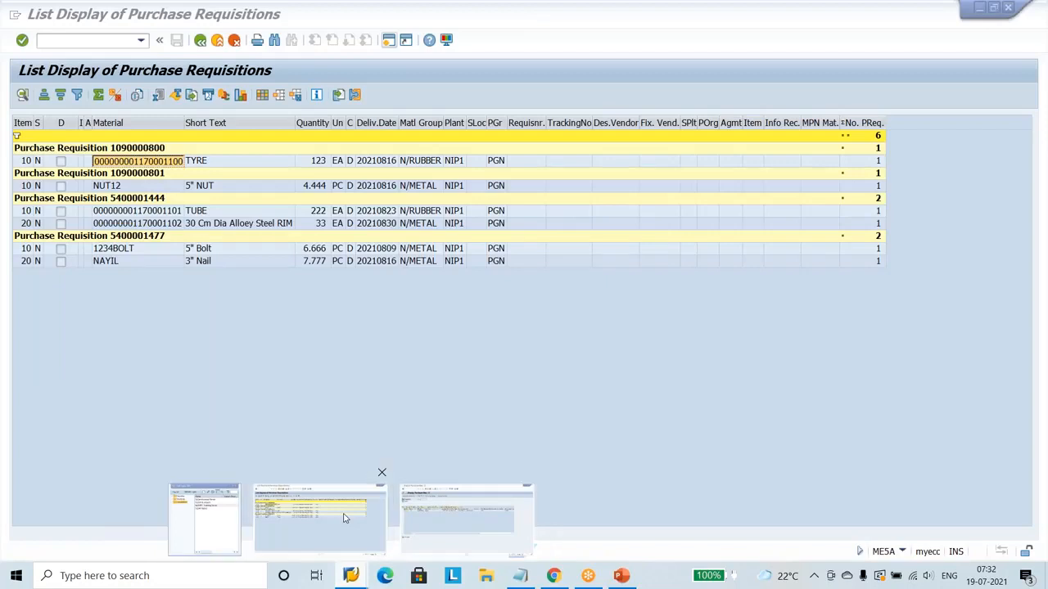
left_click(345, 517)
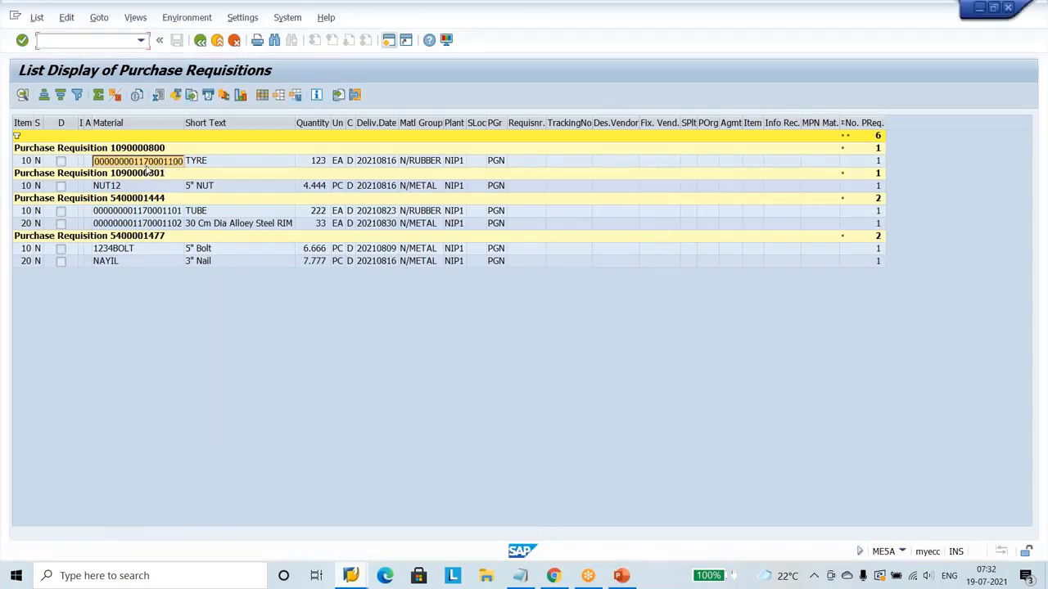
left_click(146, 189)
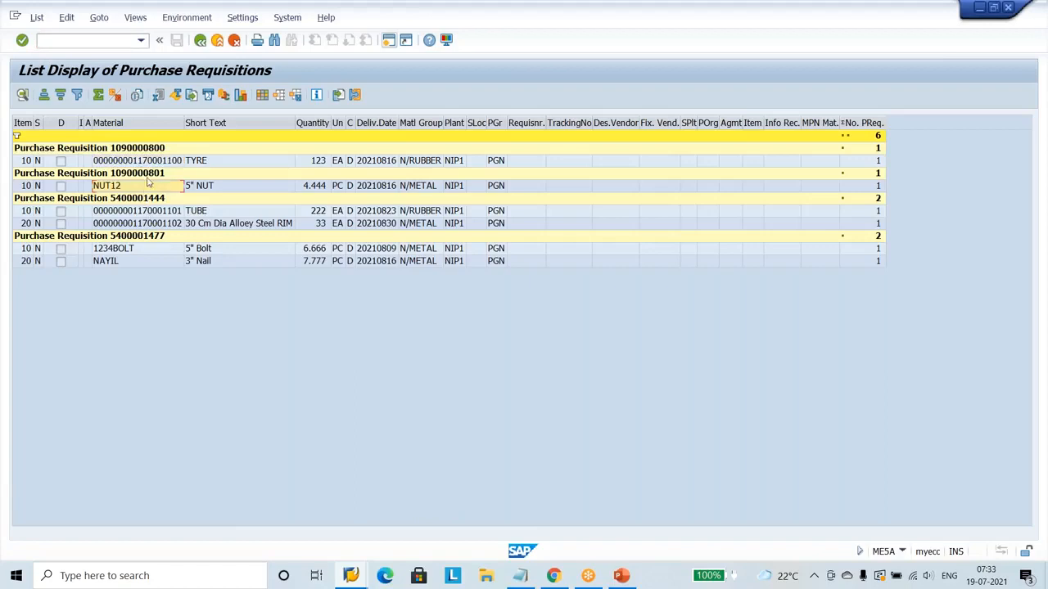
left_click(150, 163)
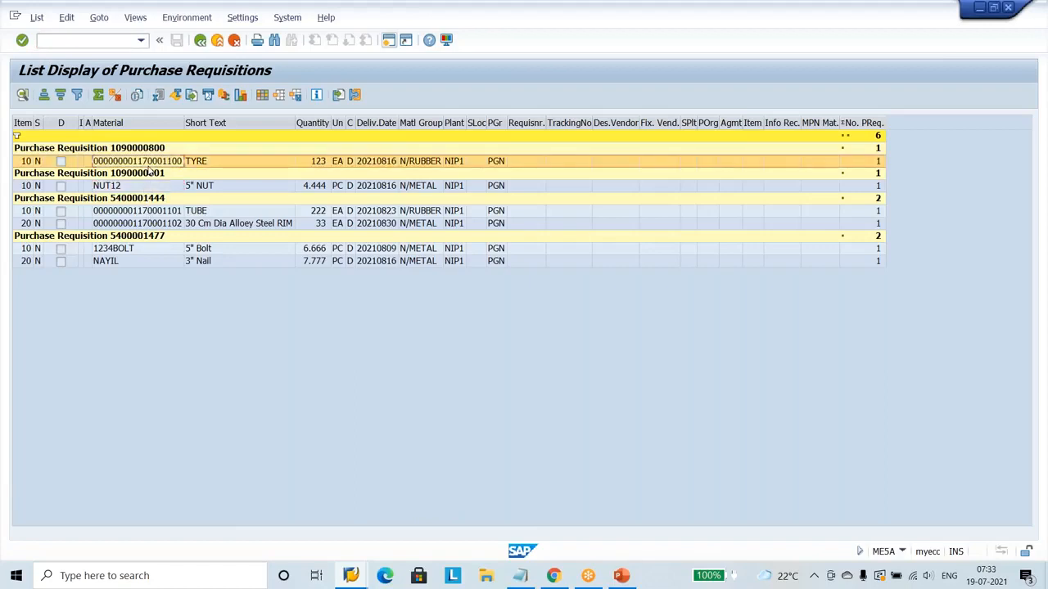
left_click(149, 166)
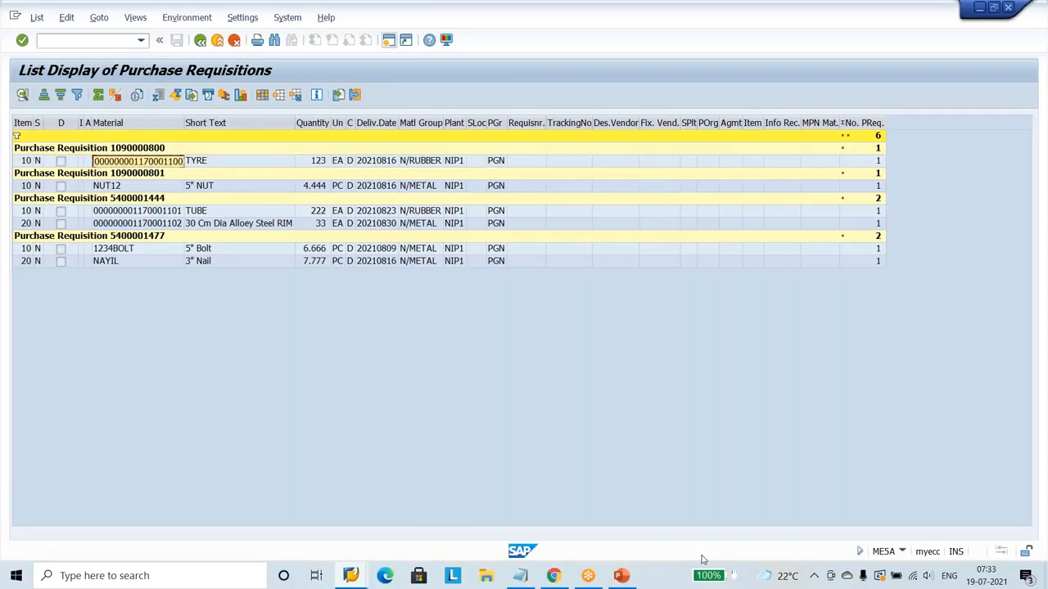
Paste the copied material number of the TYRE item into a new Notepad note, select it and minimise the note.
left_click(521, 577)
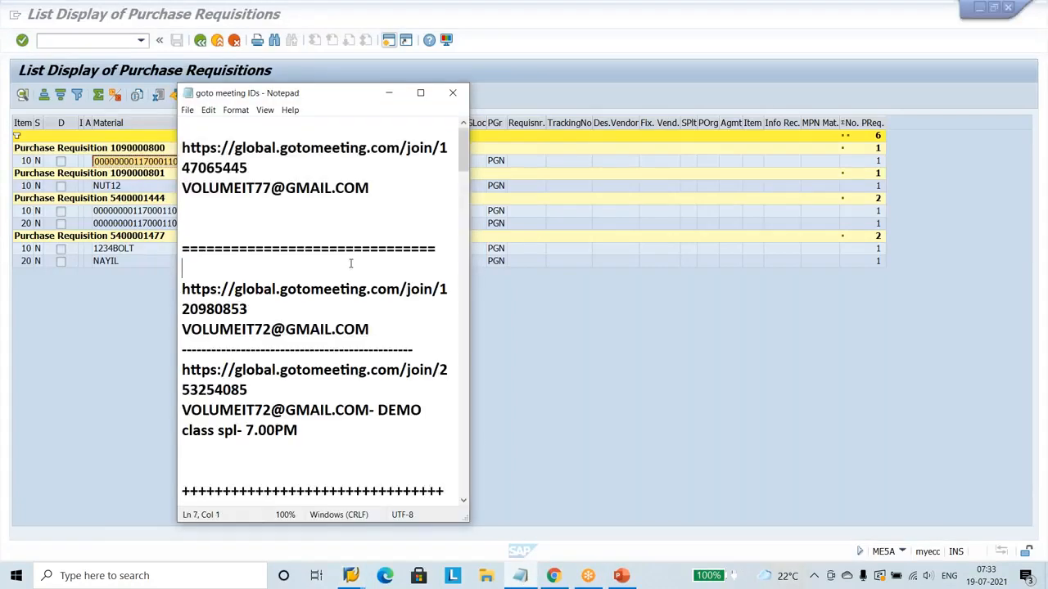
left_click(188, 110)
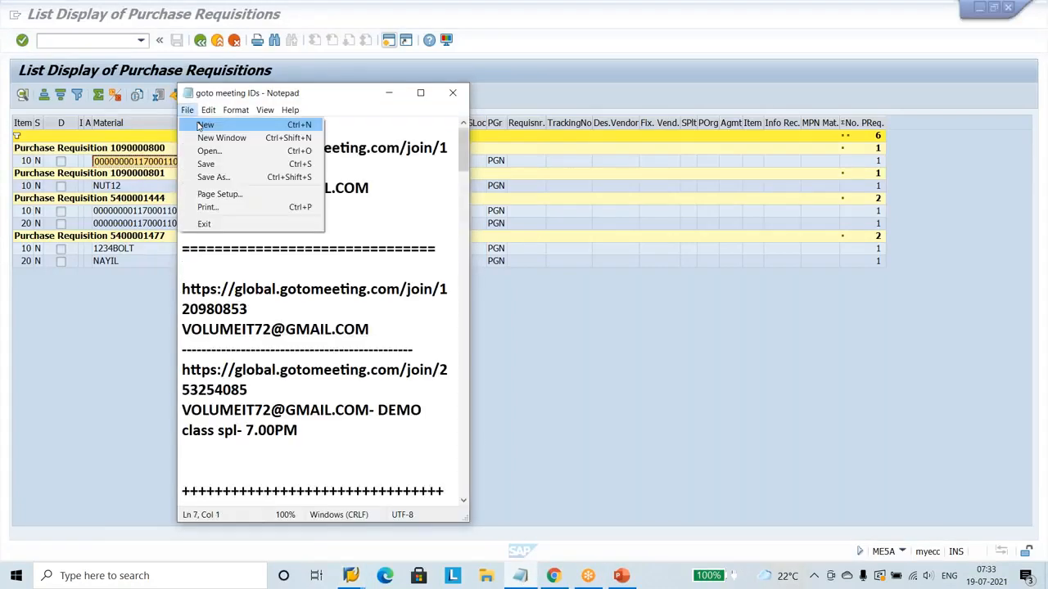
left_click(203, 123)
key("ctrl+v")
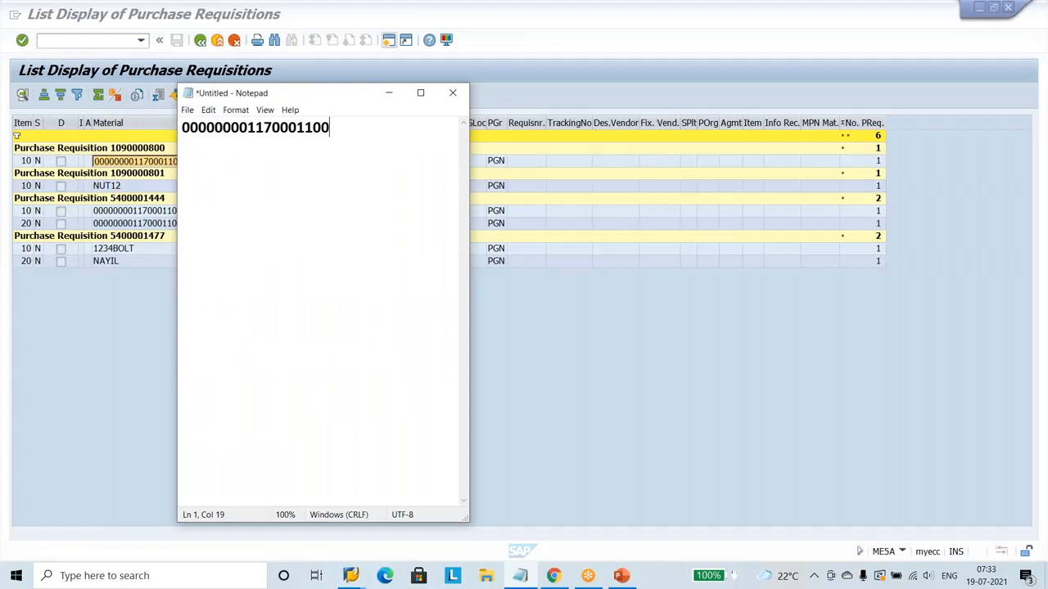
left_click(251, 139)
double_click(251, 137)
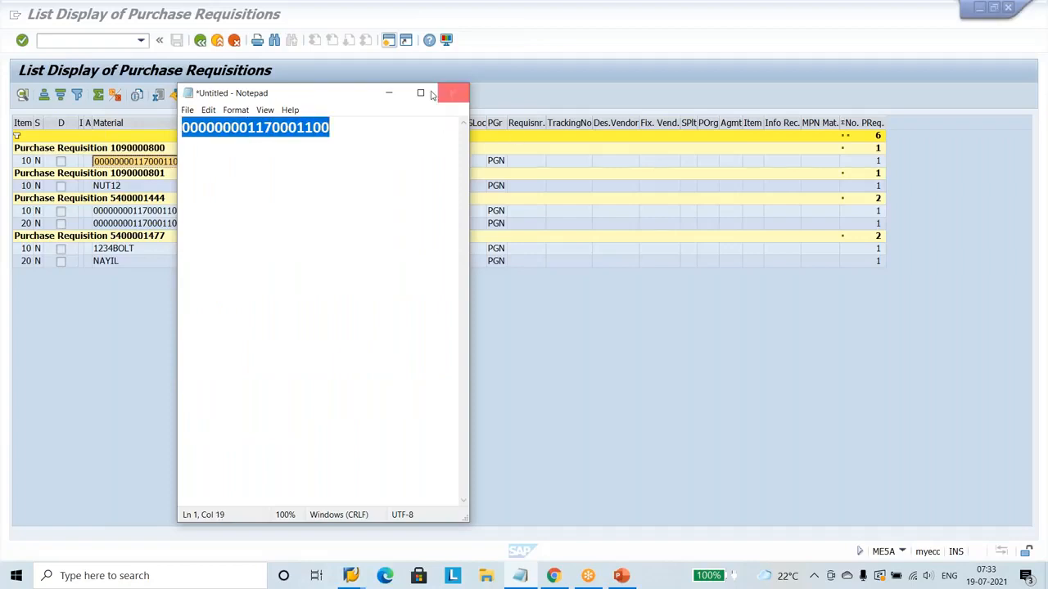
left_click(389, 93)
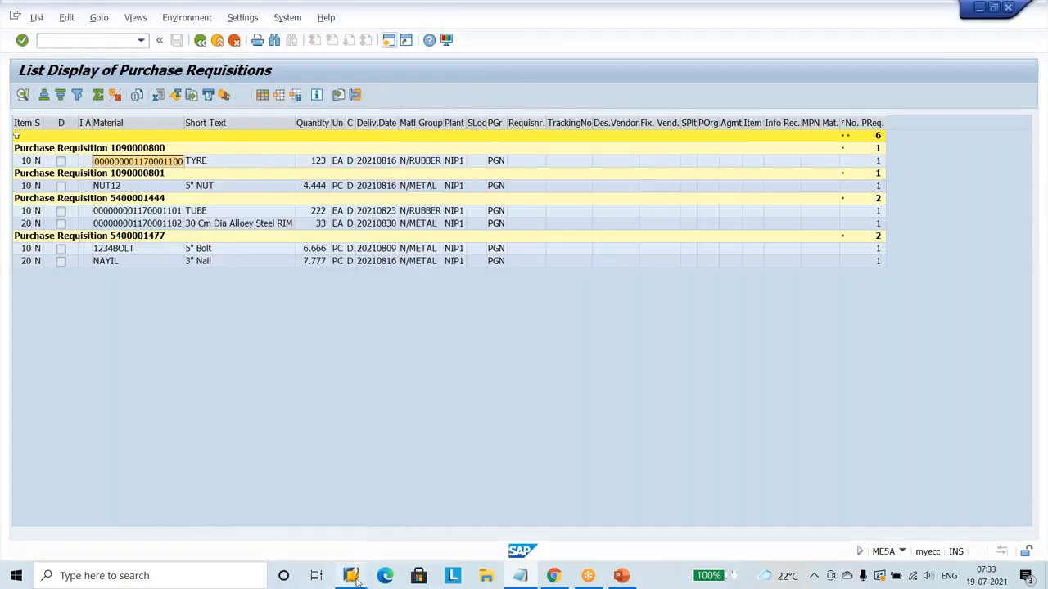
Return to the ME53N session and try to call up another requisition with the pasted number.
left_click(353, 576)
left_click(413, 527)
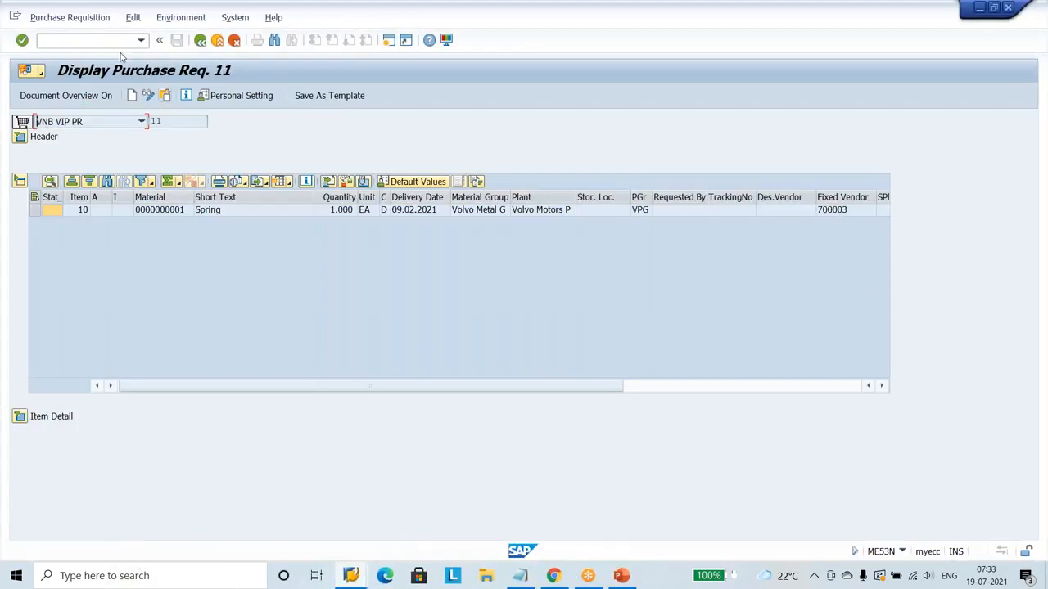
left_click(72, 18)
left_click(89, 39)
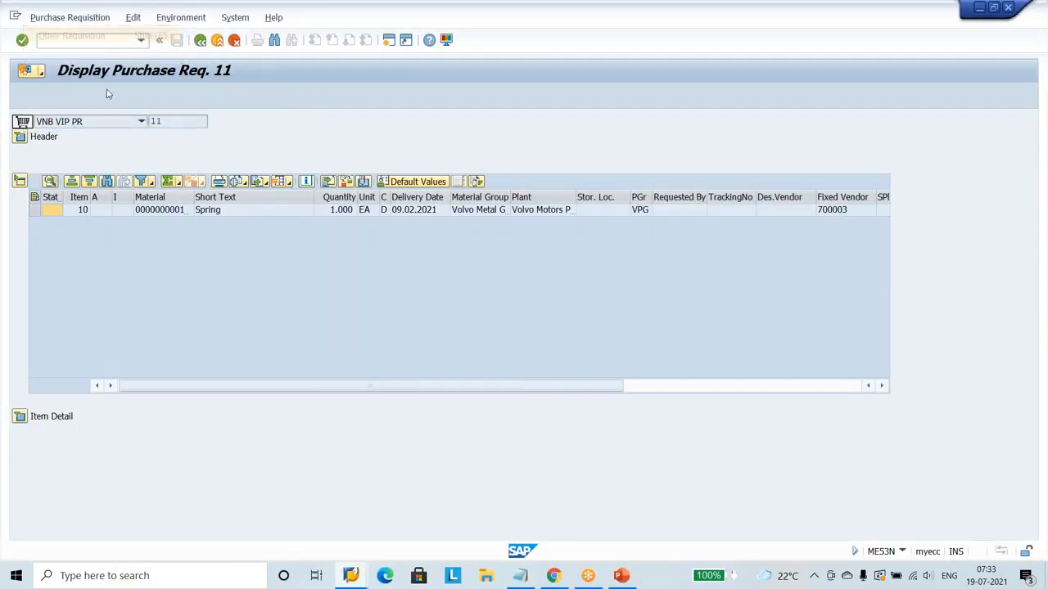
key("ctrl+v")
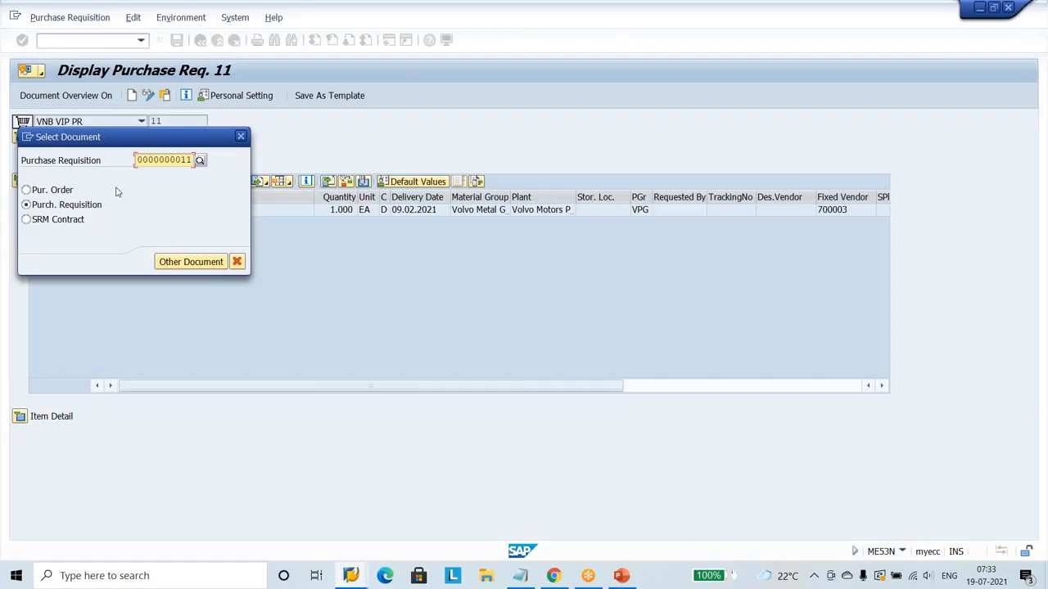
key("BackSpace")
key("BackSpace")
key("BackSpace")
key("BackSpace")
key("BackSpace")
key("BackSpace")
key("BackSpace")
key("BackSpace")
key("BackSpace")
key("BackSpace")
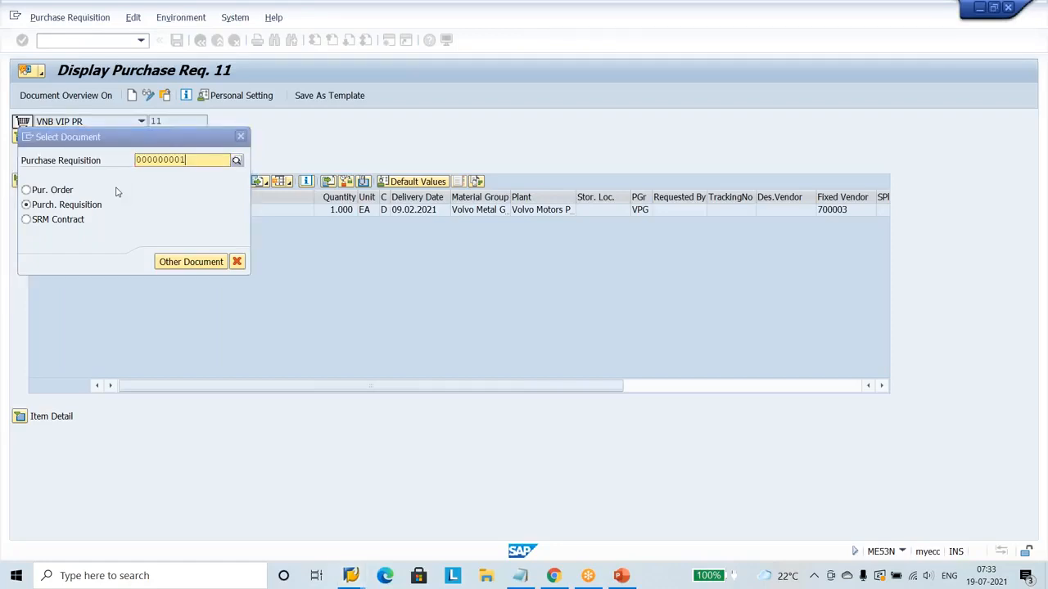
key("Return")
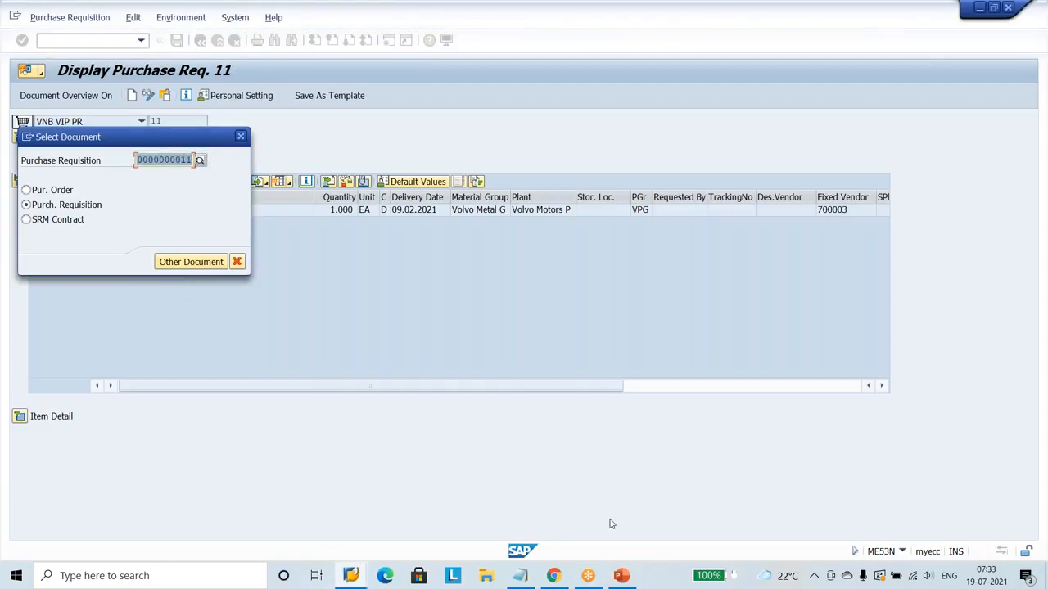
Copy the full number from the Notepad note again and minimise the note.
left_click(519, 575)
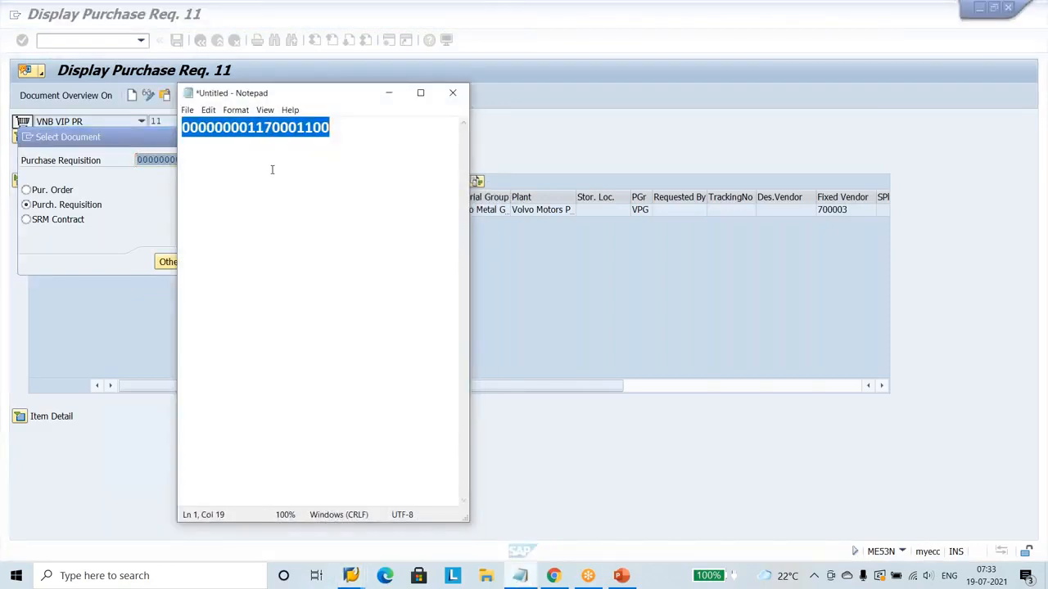
left_click(273, 164)
right_click(276, 123)
left_click(246, 130)
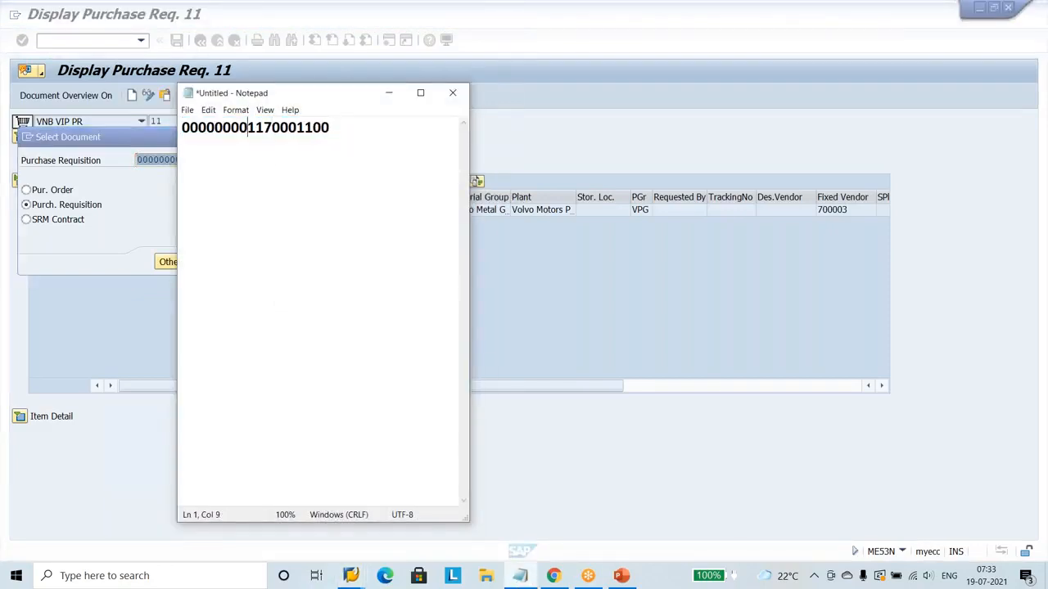
double_click(247, 130)
right_click(244, 123)
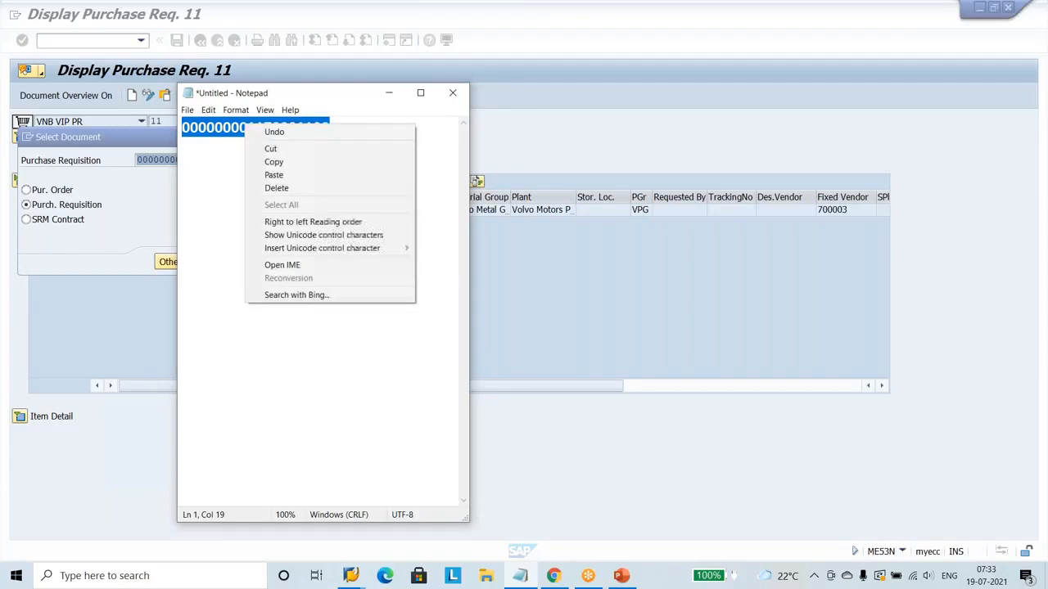
left_click(287, 161)
left_click(389, 92)
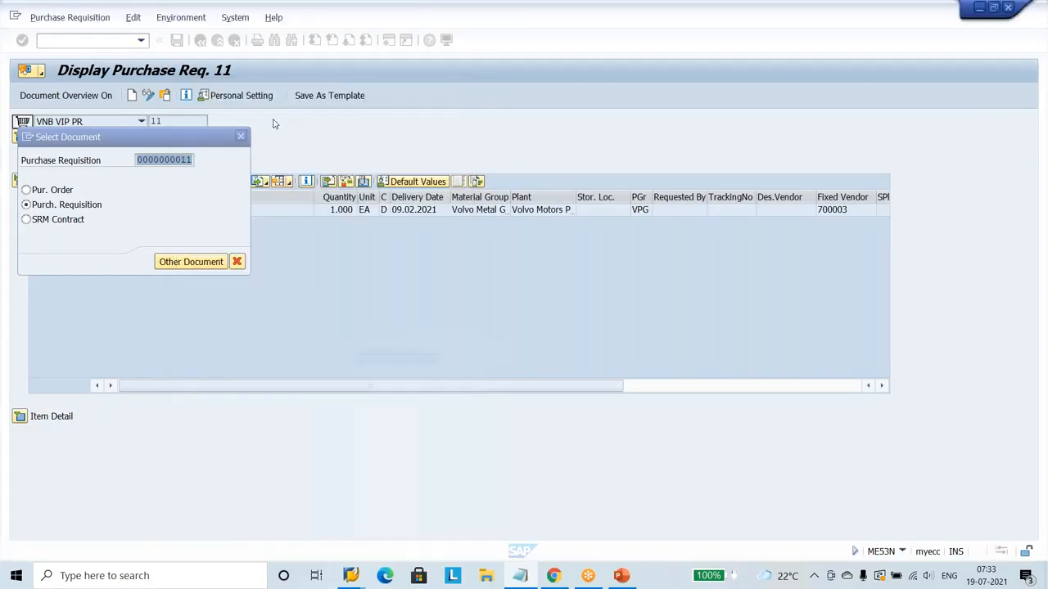
Try again to enter the number copied from Notepad as the purchase requisition and clear the entry.
key("ctrl+v")
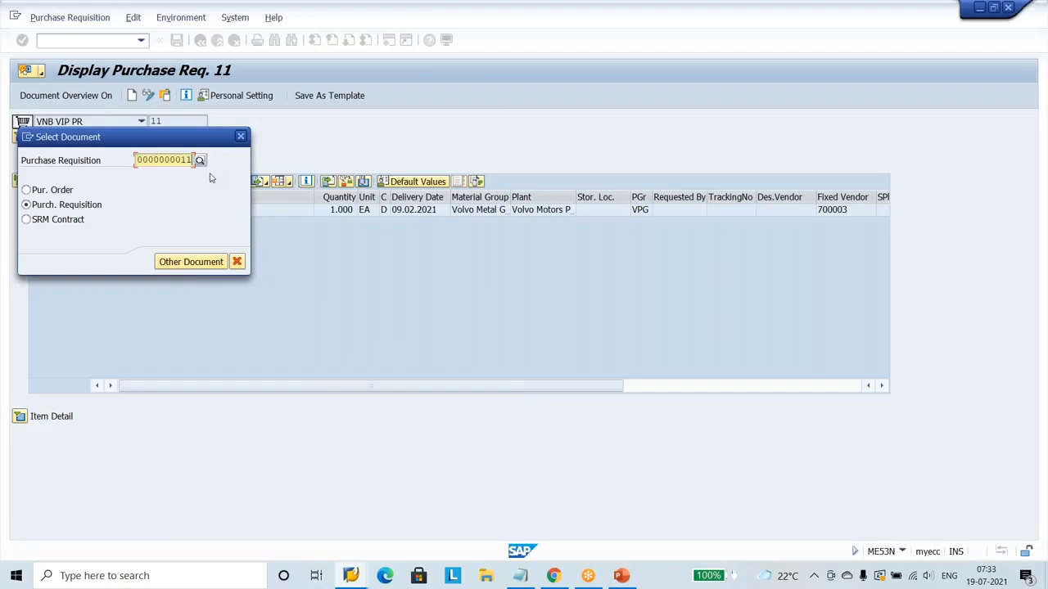
key("Return")
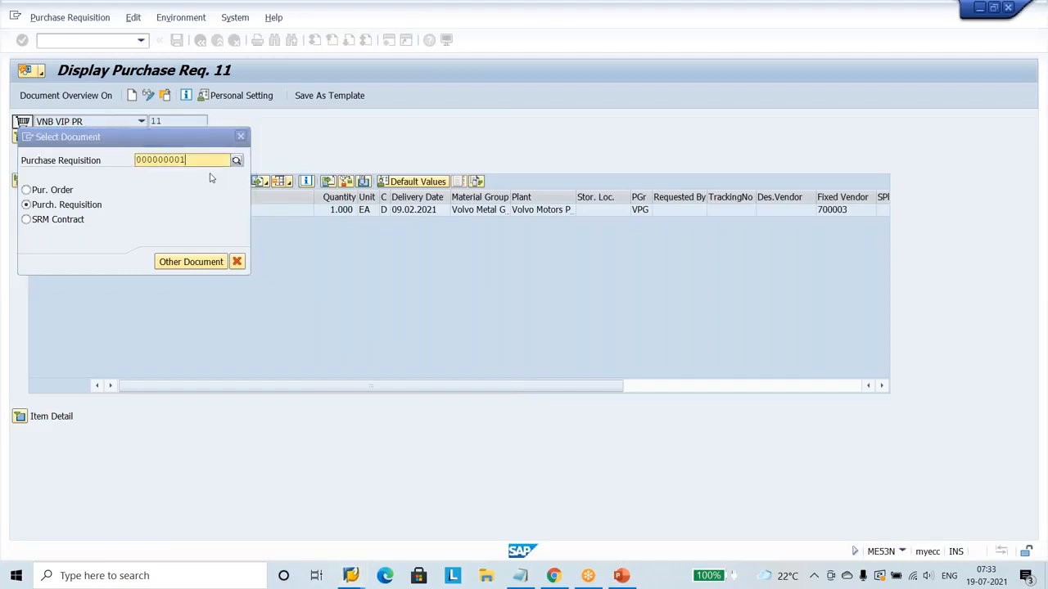
key("BackSpace")
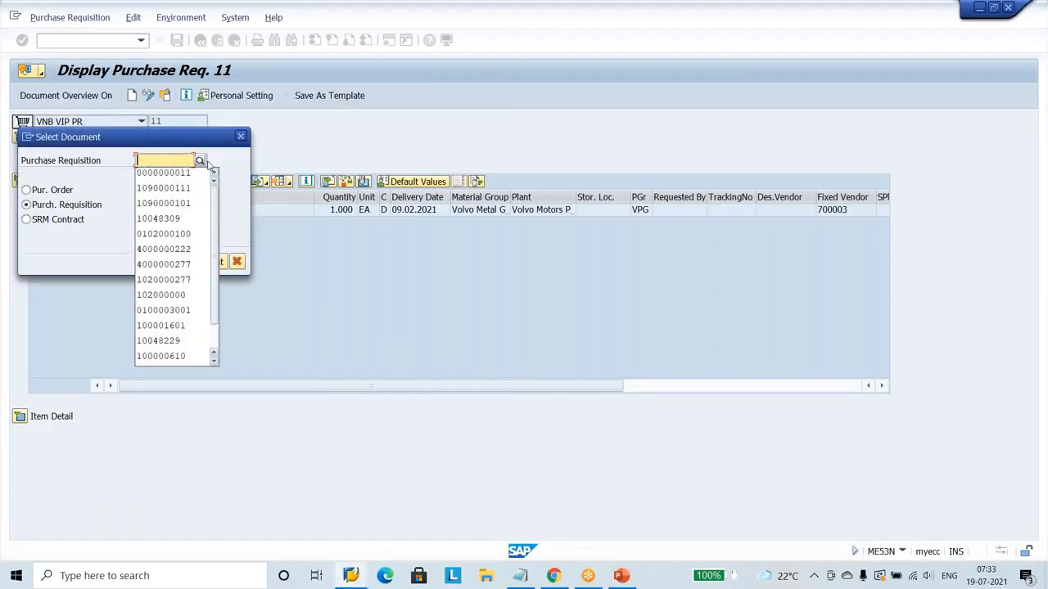
left_click(140, 159)
key("ctrl+v")
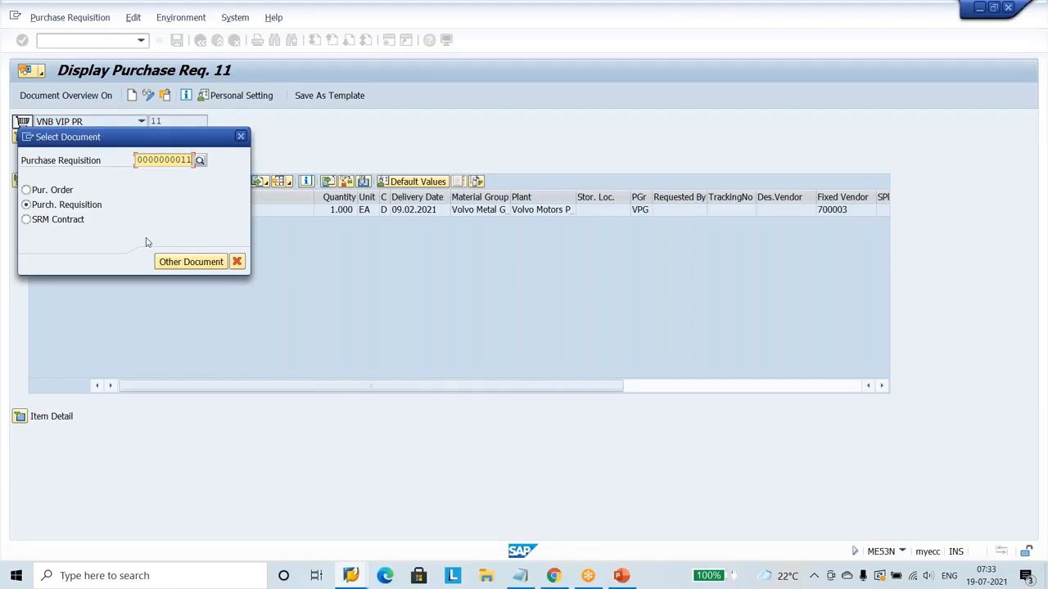
key("ctrl+a")
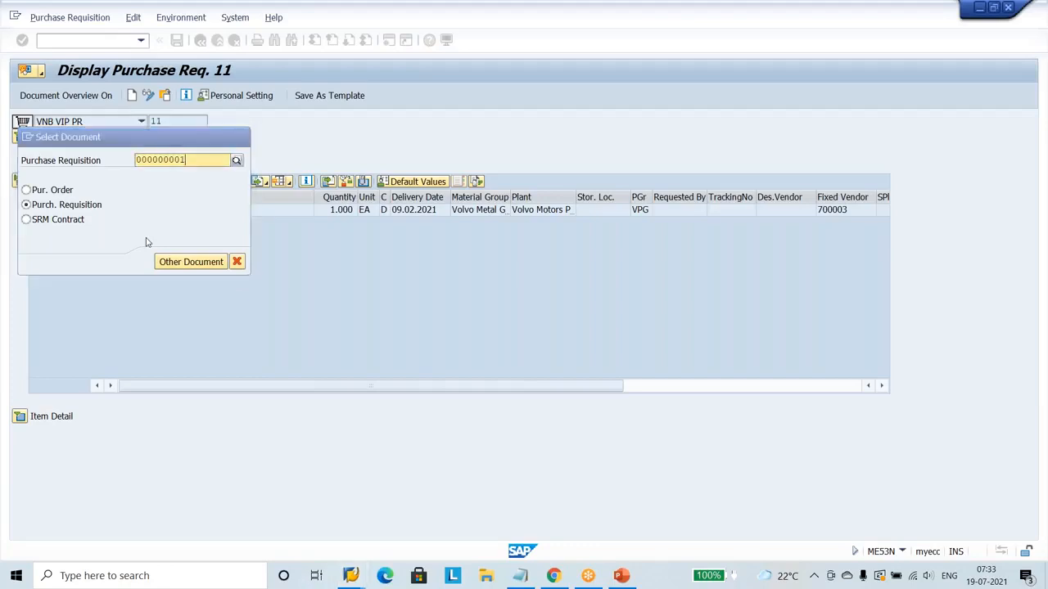
key("BackSpace")
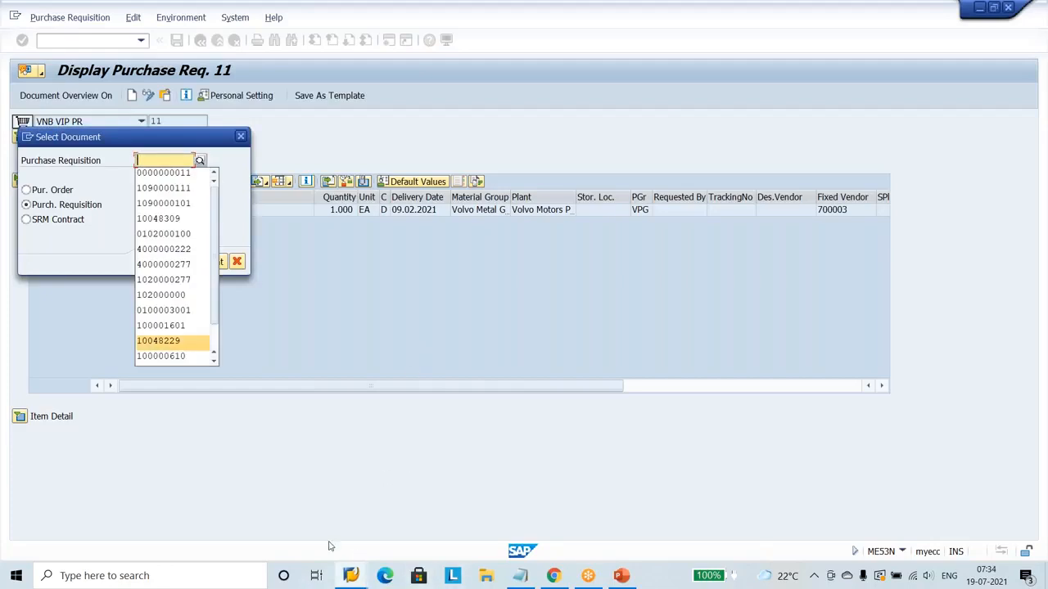
left_click(360, 578)
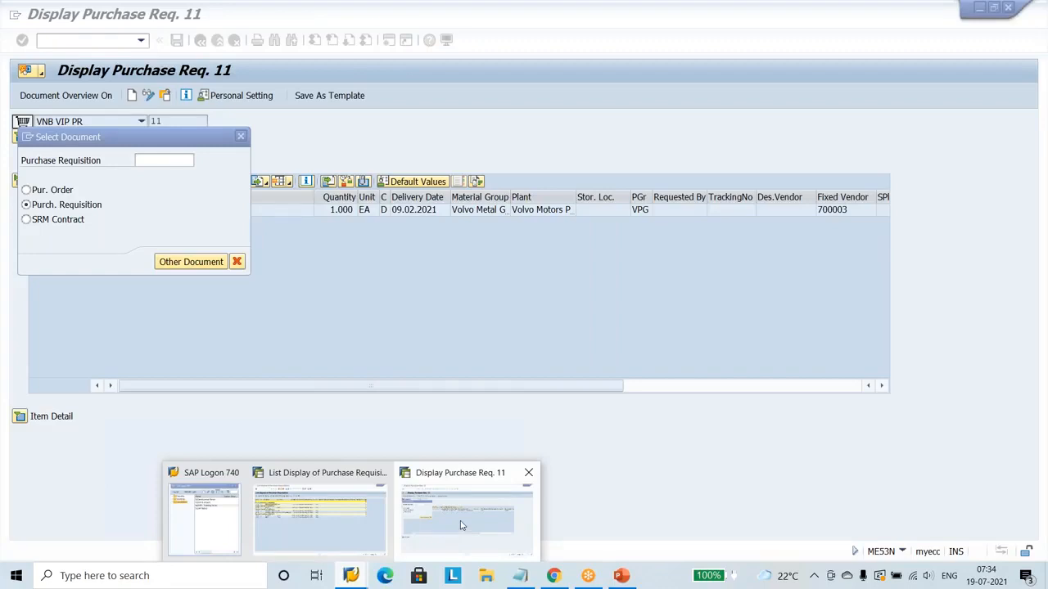
left_click(482, 536)
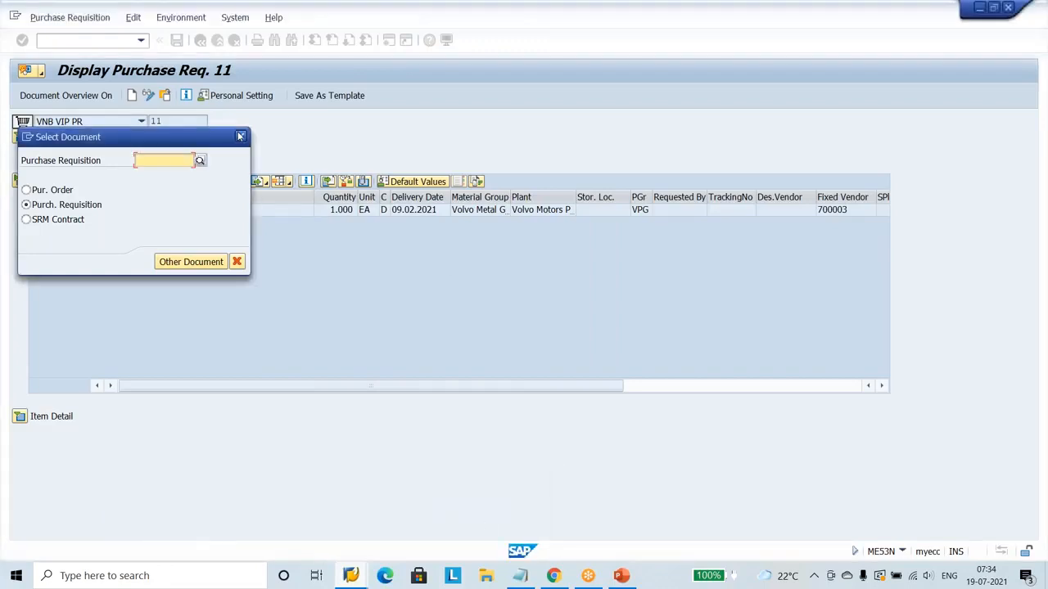
left_click(355, 575)
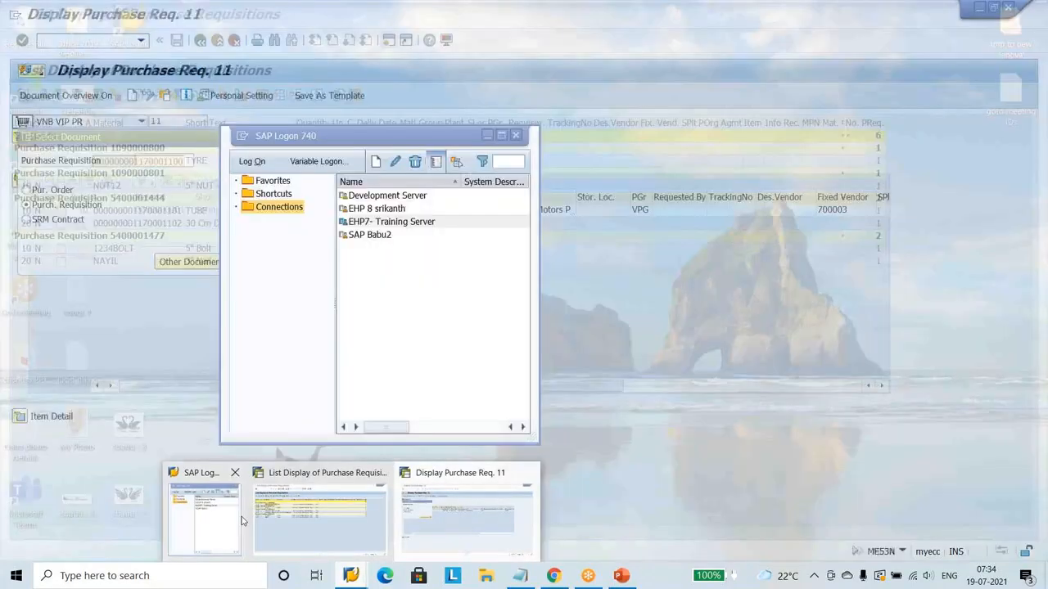
left_click(244, 520)
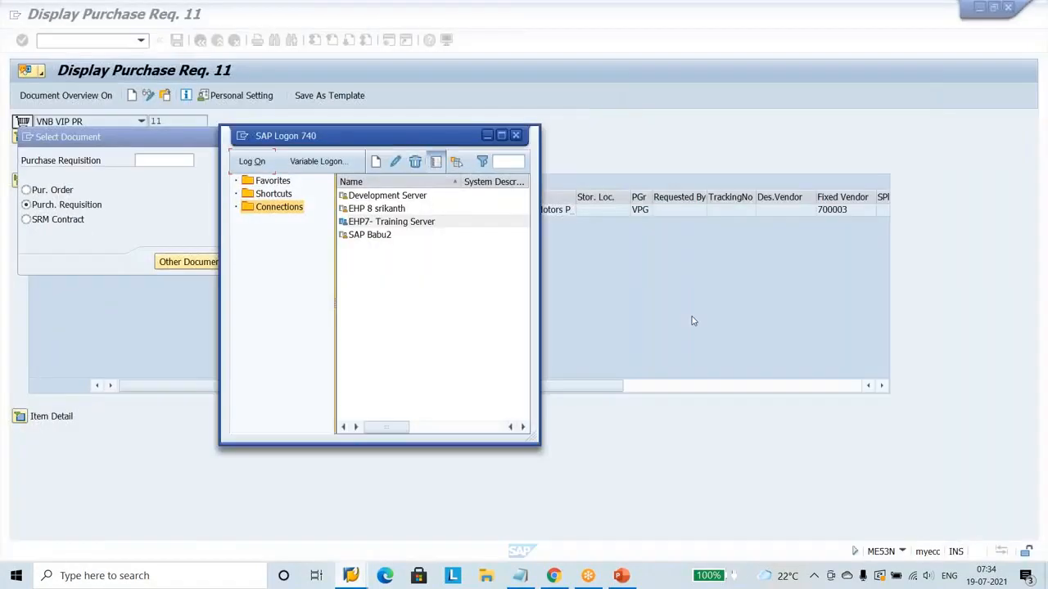
left_click(692, 321)
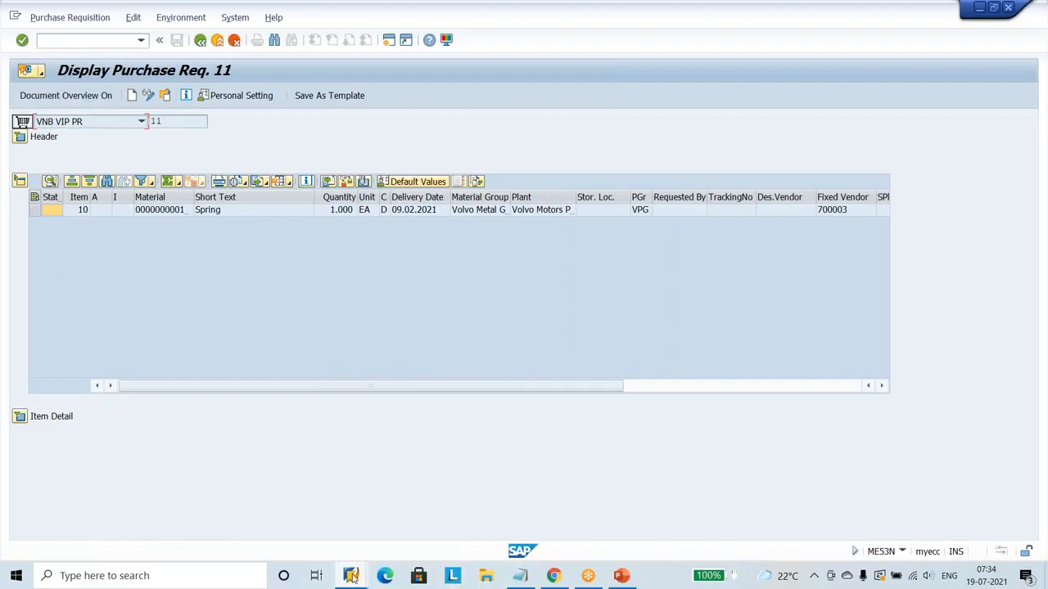
Switch to the requisition list session and select the heading row of the requisition containing the TYRE item.
mouse_move(351, 576)
left_click(361, 502)
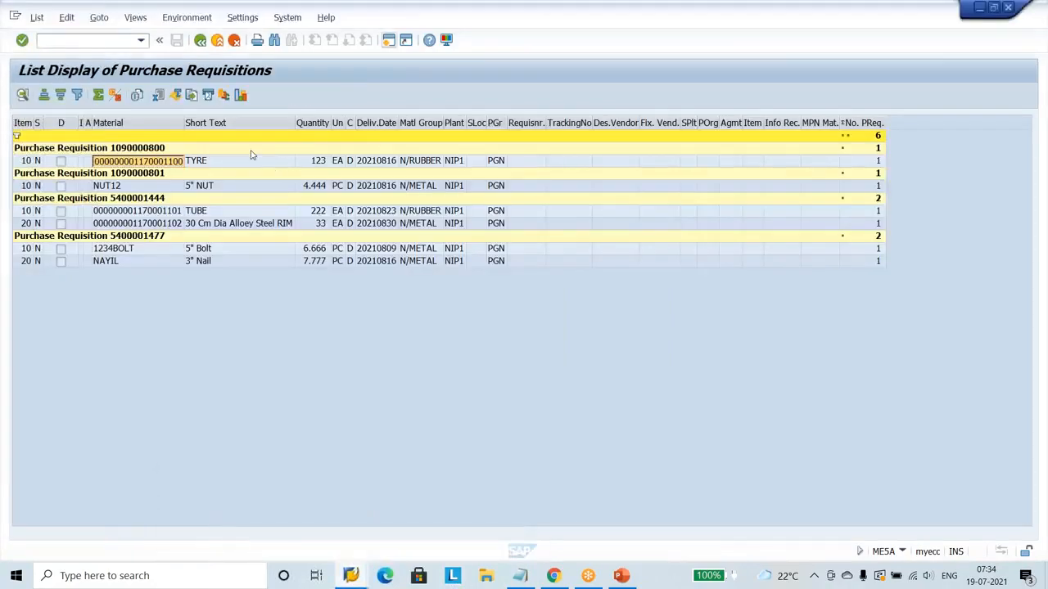
left_click(115, 150)
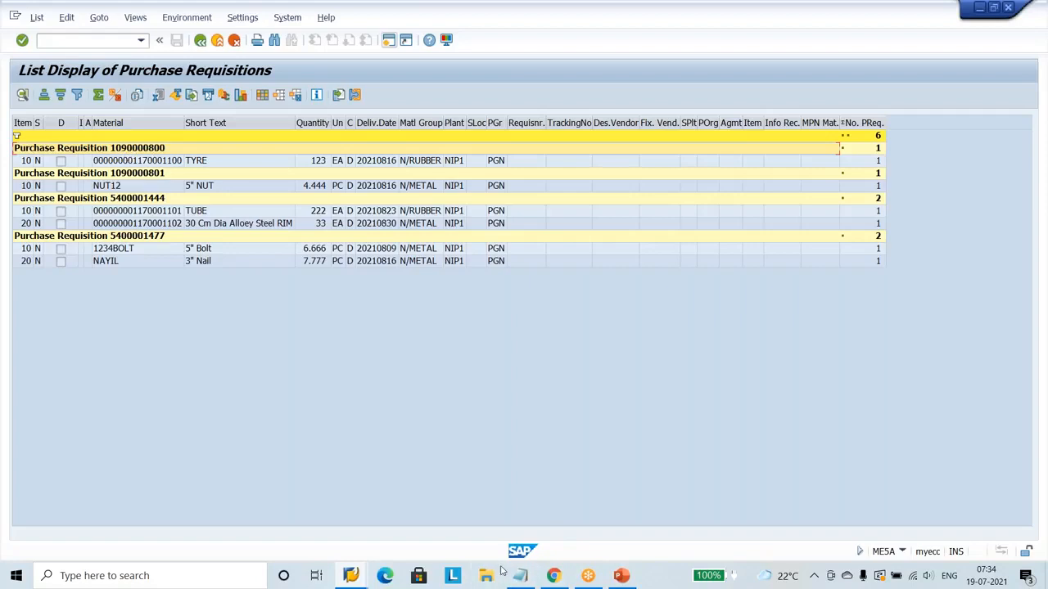
Try to display another requisition in the ME53N session by entering the requisition number of the TYRE item manually.
left_click(352, 575)
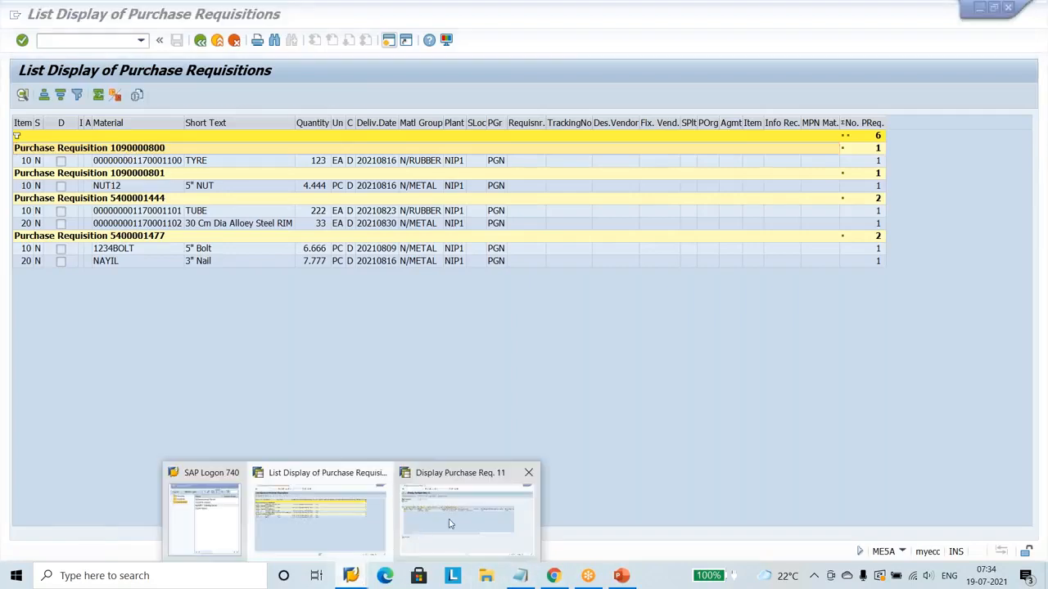
left_click(449, 524)
left_click(69, 23)
left_click(71, 35)
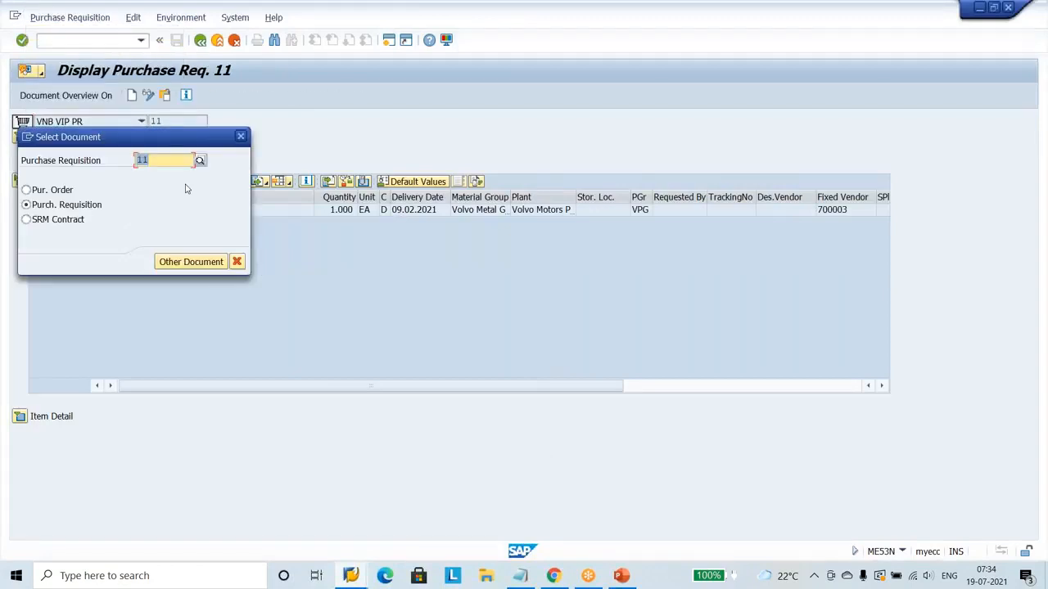
type("10")
key("F4")
type("9")
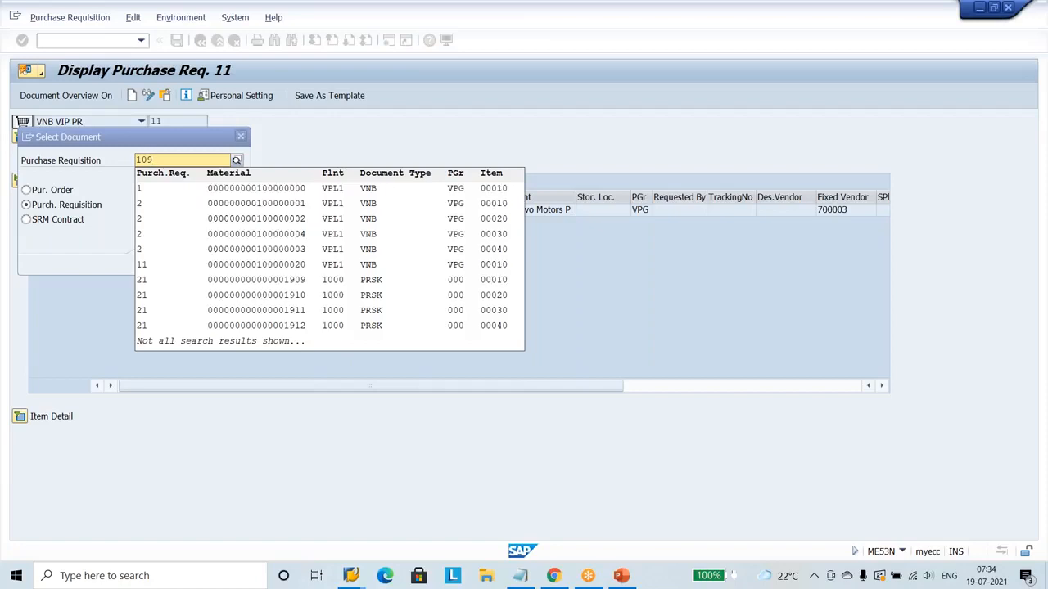
type("00000800")
left_click(407, 129)
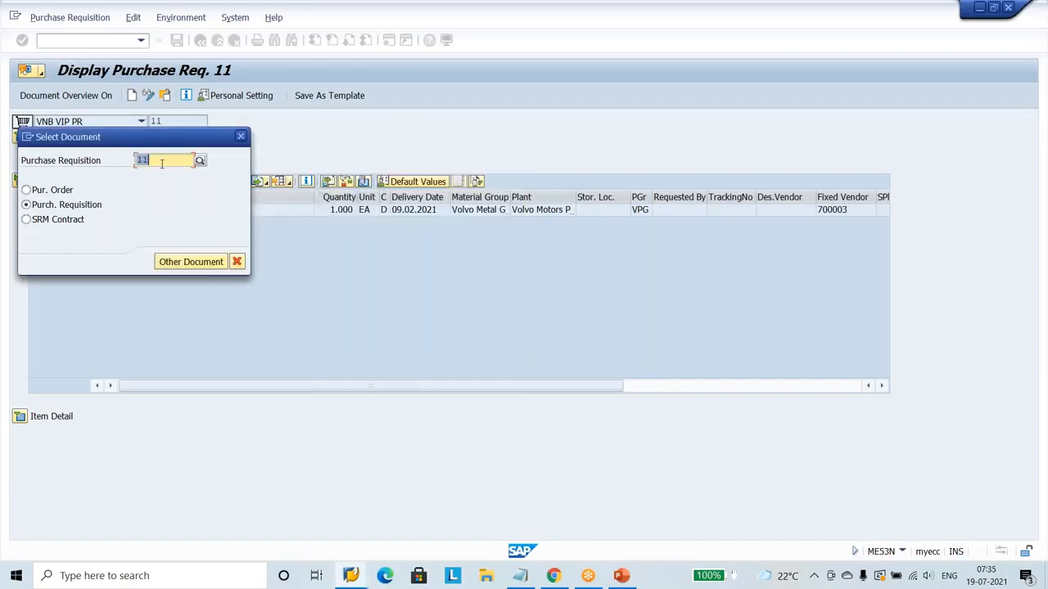
Switch to the requisition list session and bring the Notepad note up beside it.
left_click(524, 578)
left_click_drag(320, 92, 572, 113)
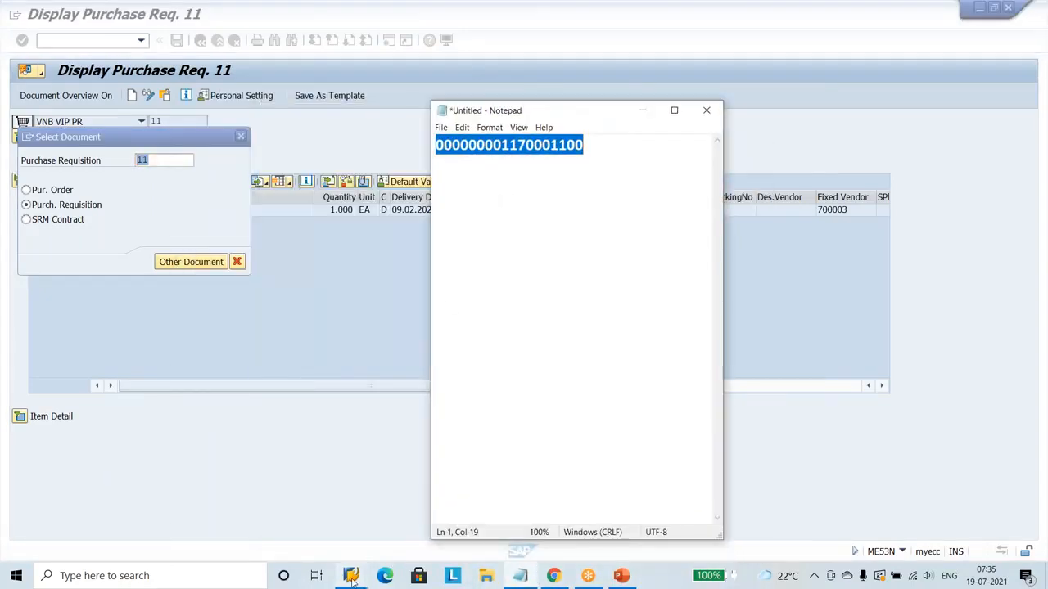
left_click(353, 576)
left_click(344, 526)
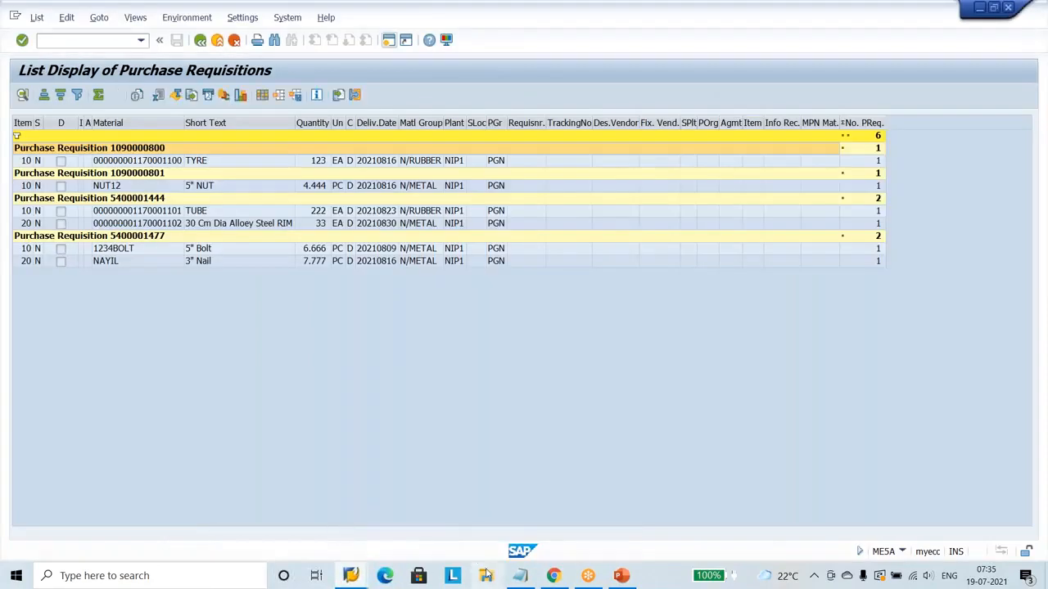
left_click(520, 577)
left_click(533, 325)
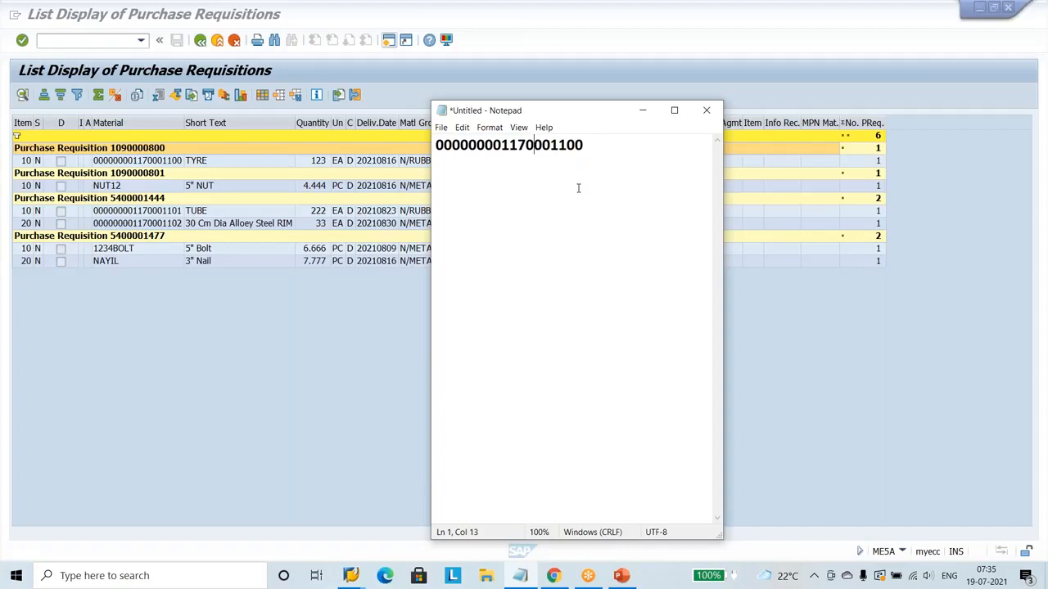
Replace the number in the Notepad note with the purchase requisition number shown in the heading above the TYRE item.
left_click(593, 147)
key("BackSpace")
key("BackSpace")
key("BackSpace")
key("BackSpace")
key("BackSpace")
key("BackSpace")
key("BackSpace")
key("BackSpace")
key("BackSpace")
key("BackSpace")
type("10")
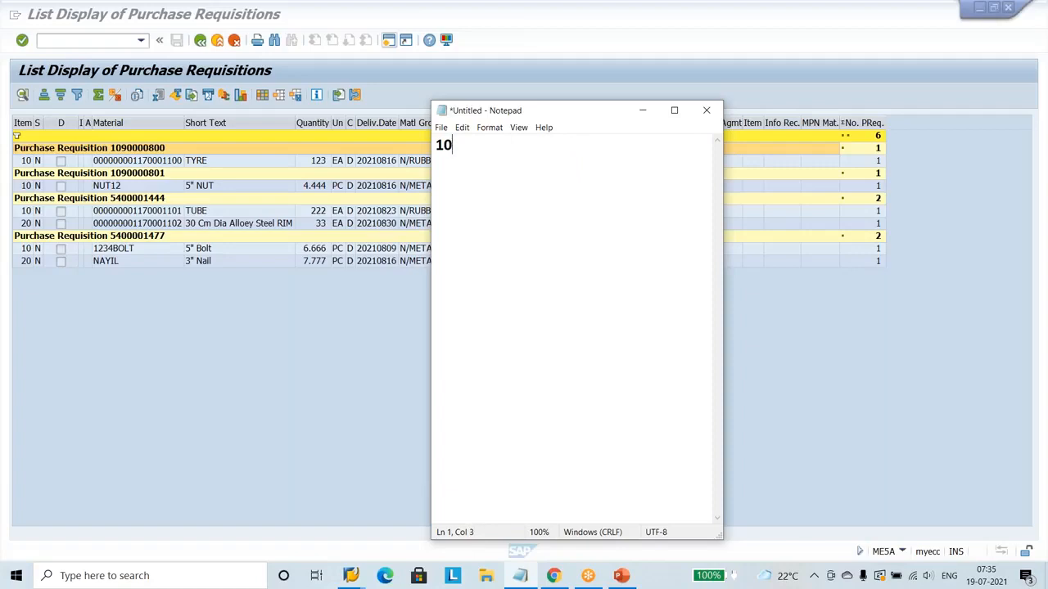
type("90000800")
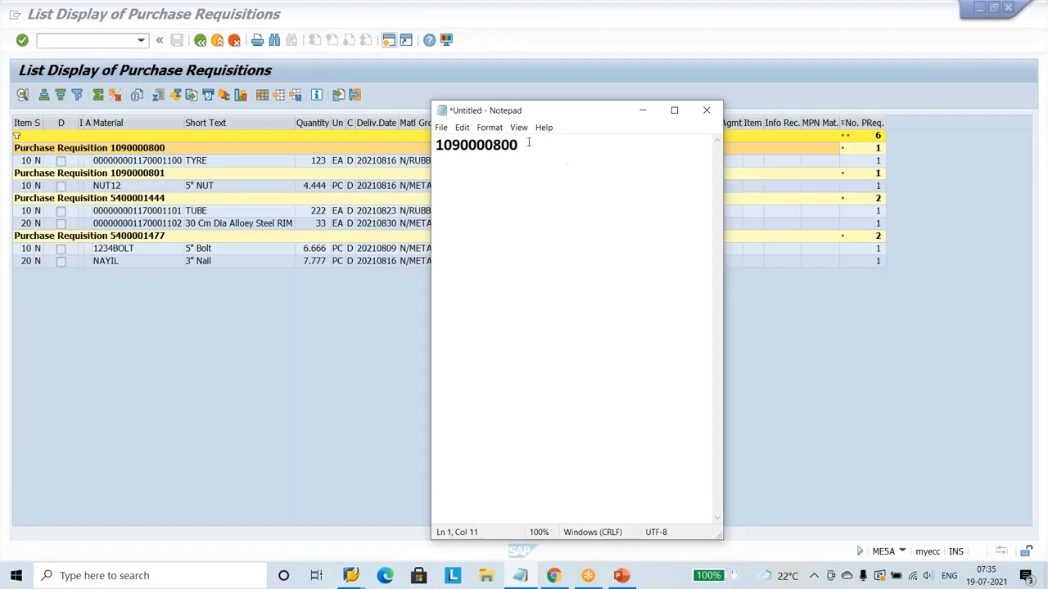
Copy the full requisition number from the Notepad note and minimise the note.
left_click_drag(533, 147, 436, 146)
right_click(446, 146)
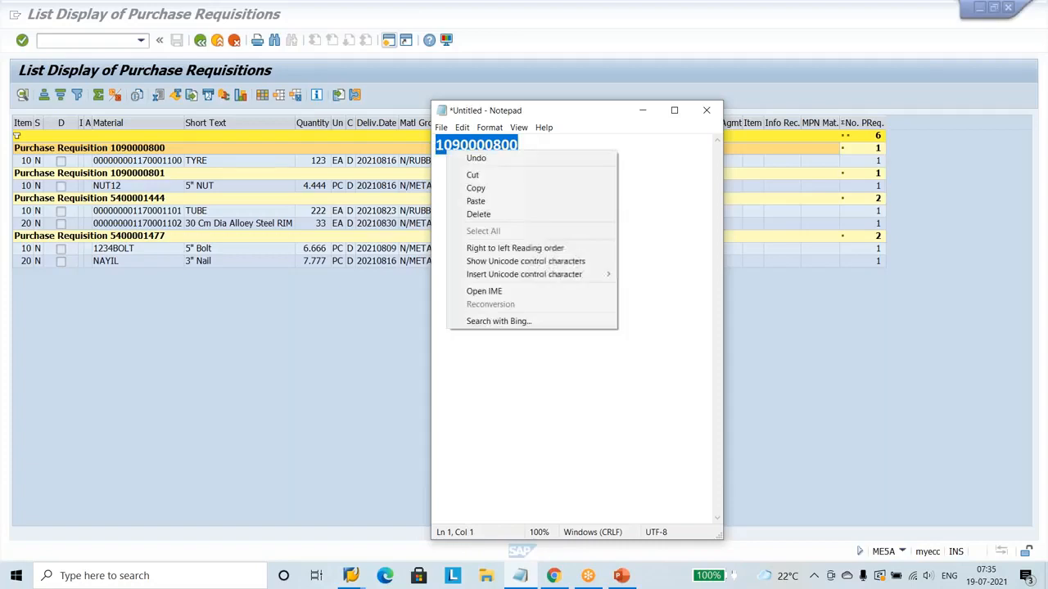
left_click(491, 187)
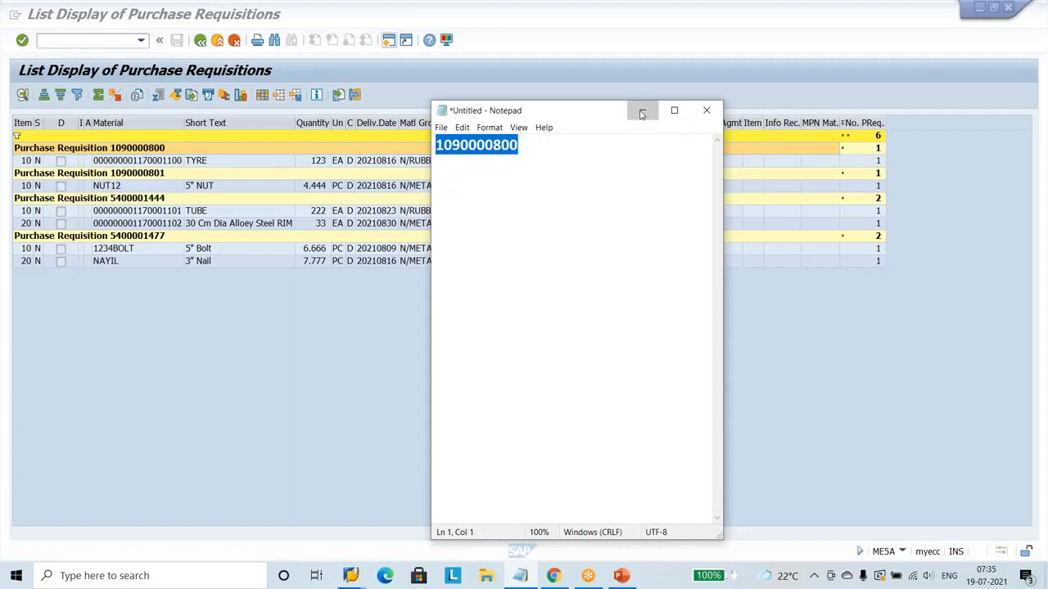
left_click(642, 109)
Display the TYRE item's requisition in the ME53N session by pasting the copied number as the purchase requisition.
mouse_move(353, 579)
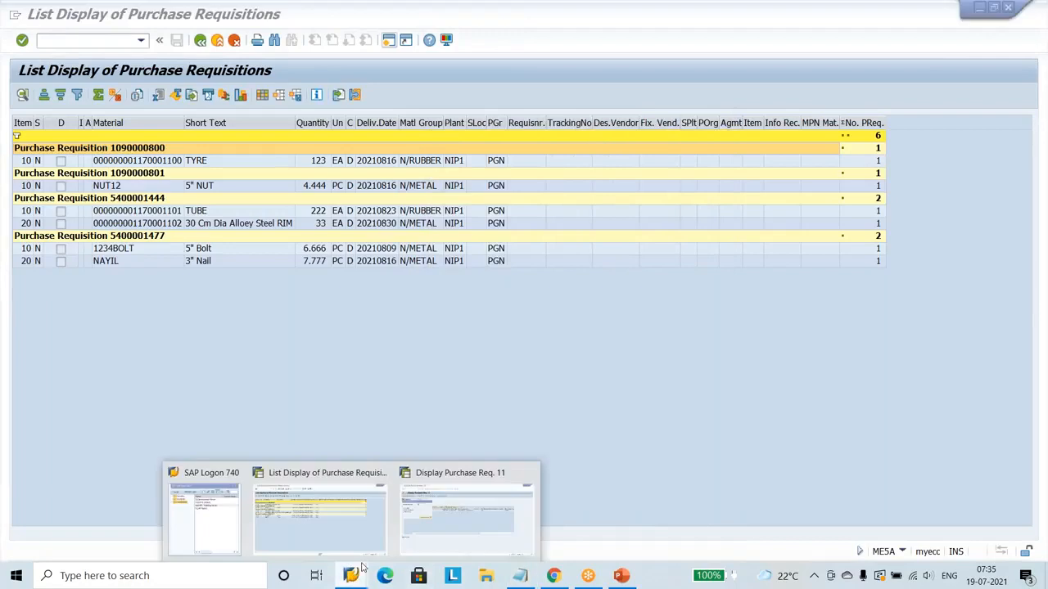
left_click(470, 509)
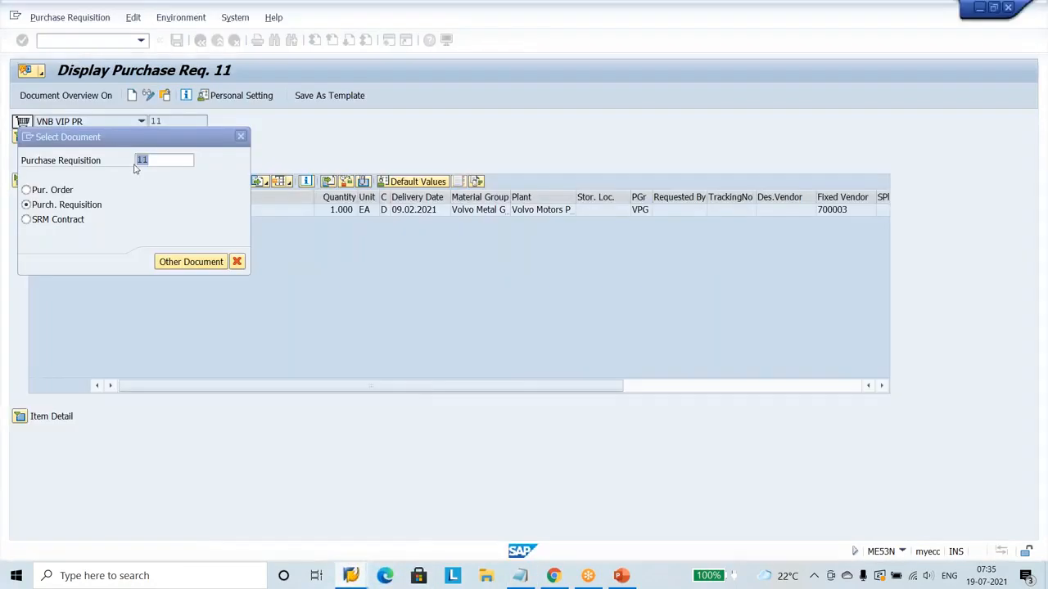
key("ctrl+v")
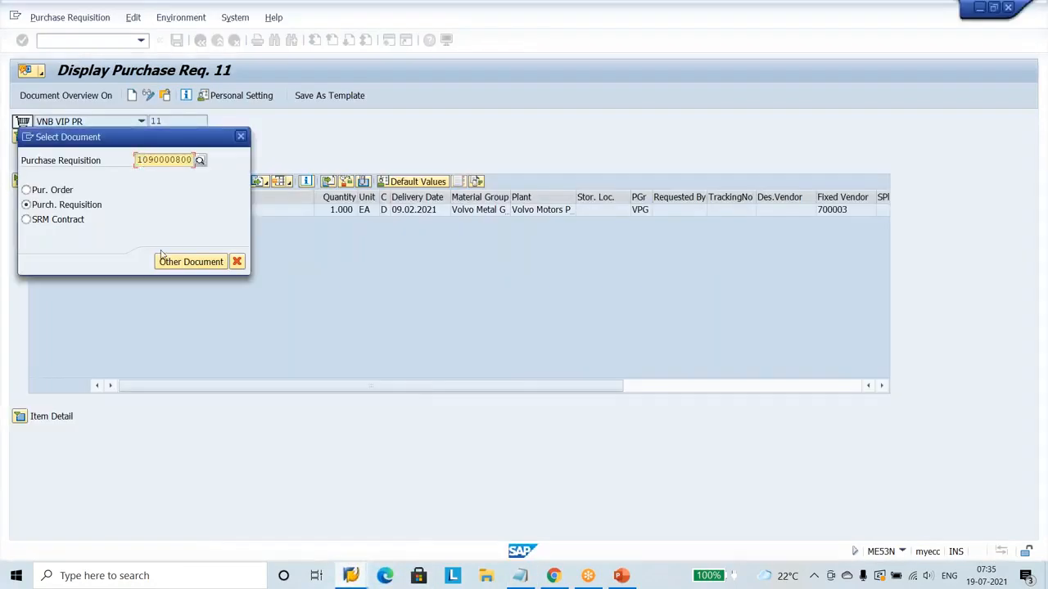
key("Return")
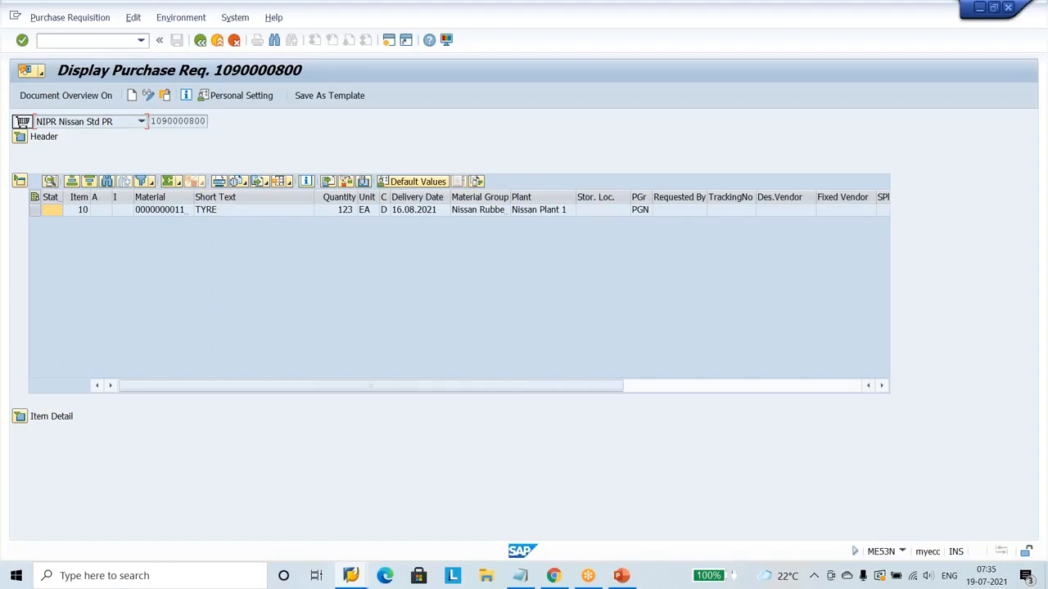
Expand the item details of the TYRE requisition and examine the processing status in the Status data.
left_click(239, 211)
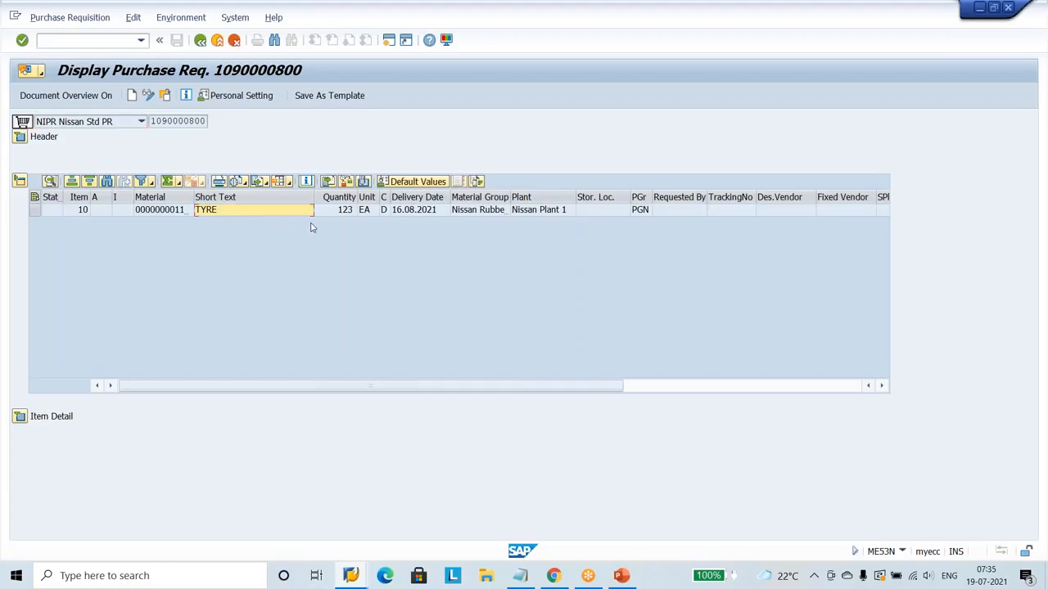
left_click(343, 214)
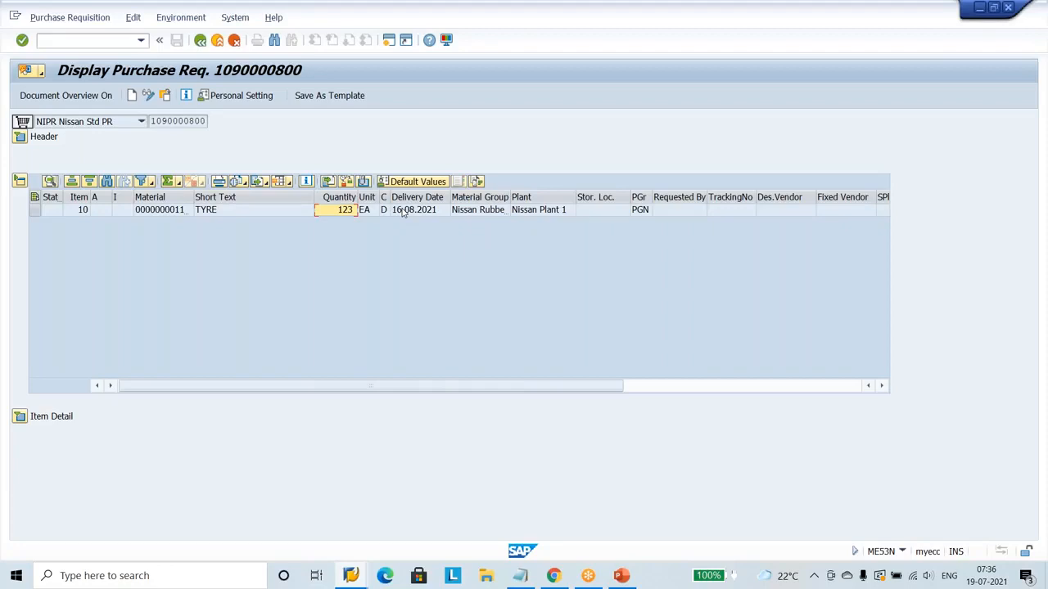
left_click(21, 418)
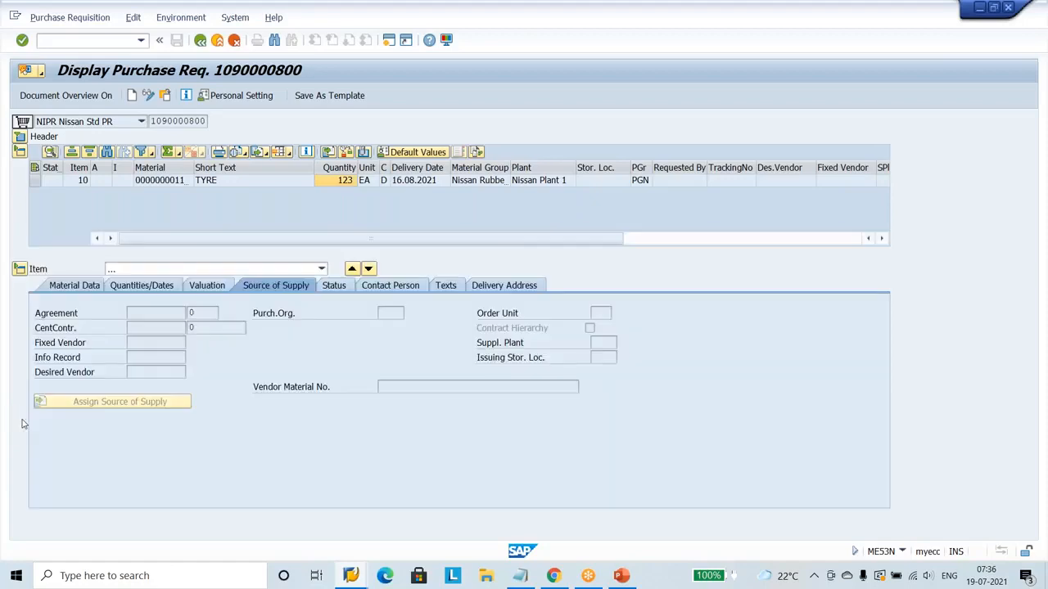
left_click(335, 285)
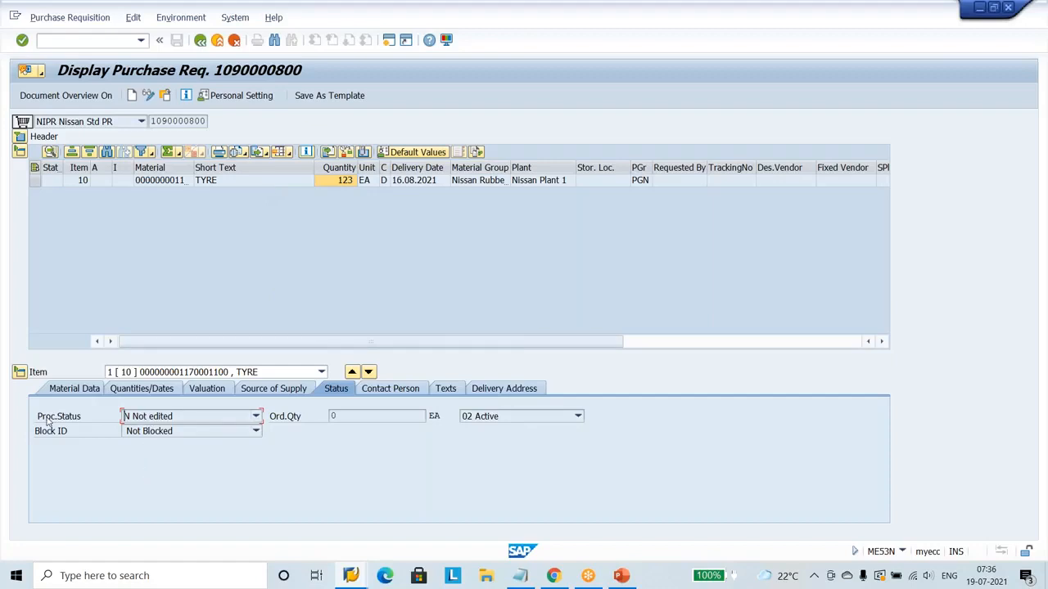
left_click_drag(36, 417, 108, 419)
left_click(90, 461)
Open a new SAP session and start transaction ME4L for purchasing documents per vendor.
key("F3")
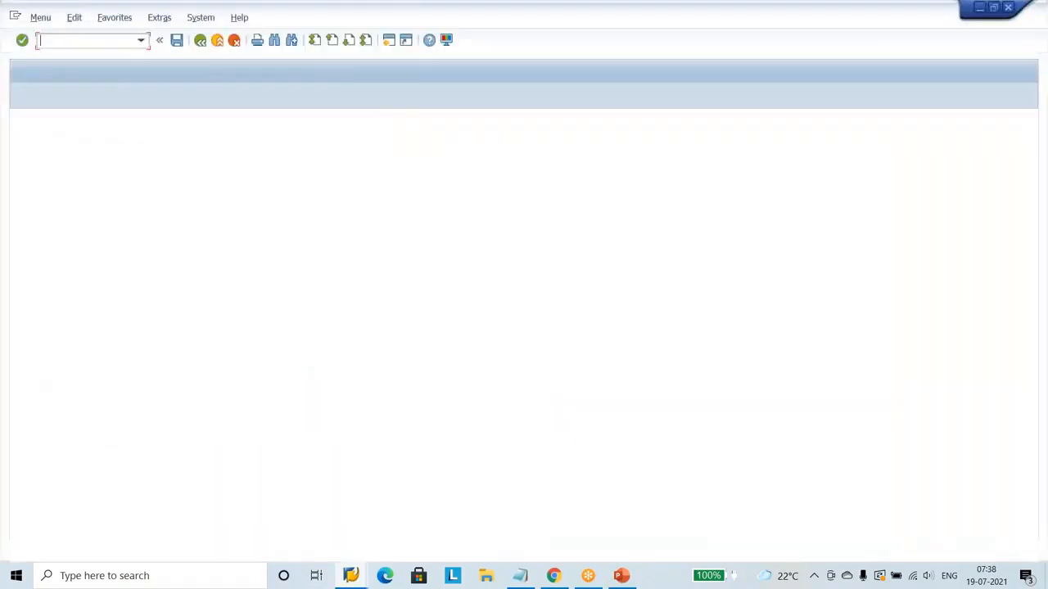
type("me4l")
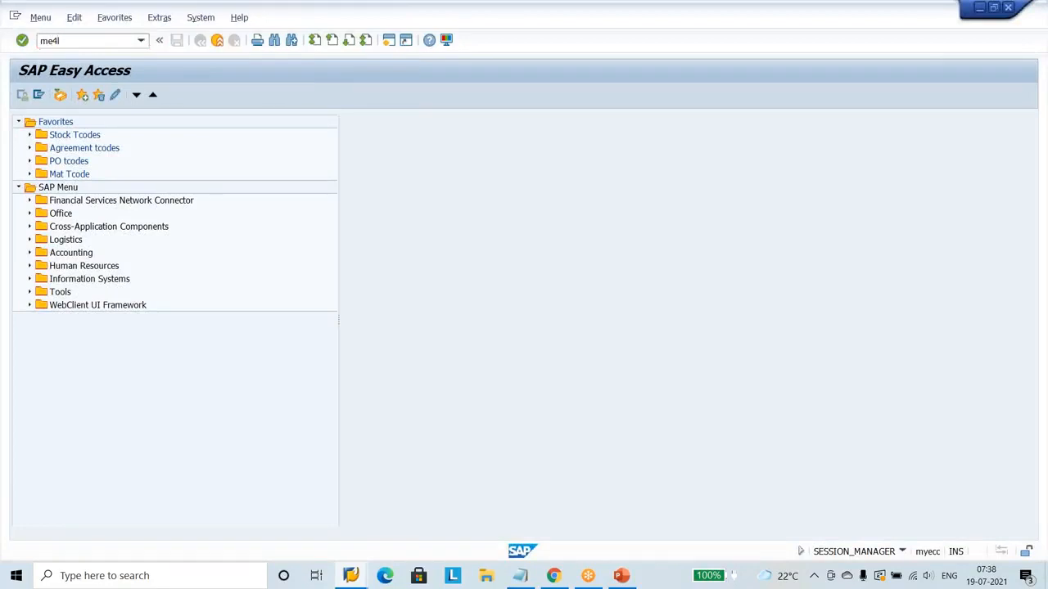
key("Return")
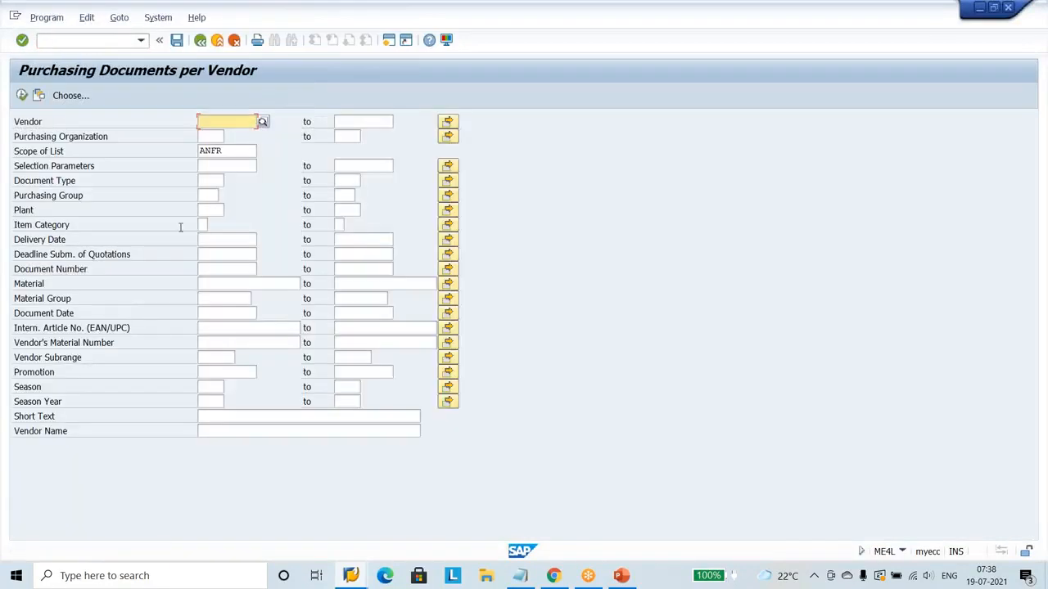
Restrict the purchasing document selection to document type NRFQ.
left_click(213, 181)
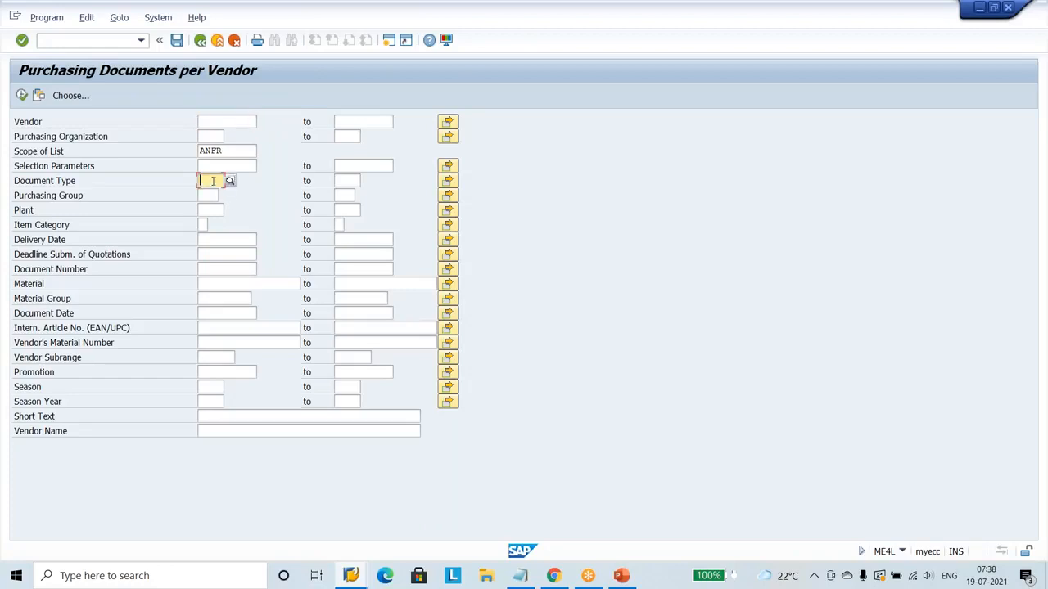
type("an")
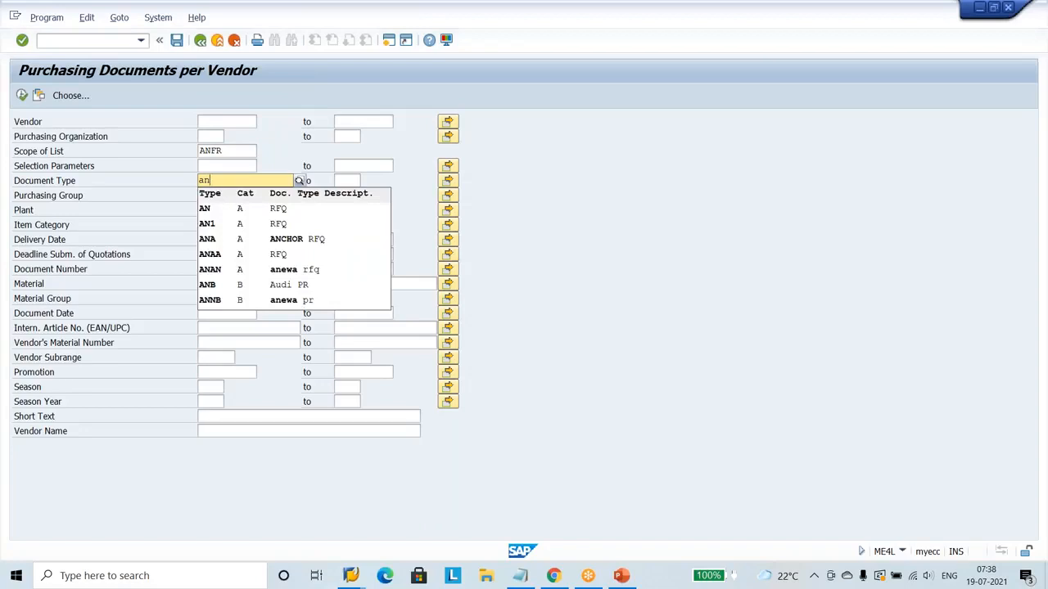
key("BackSpace")
key("BackSpace")
type("ni")
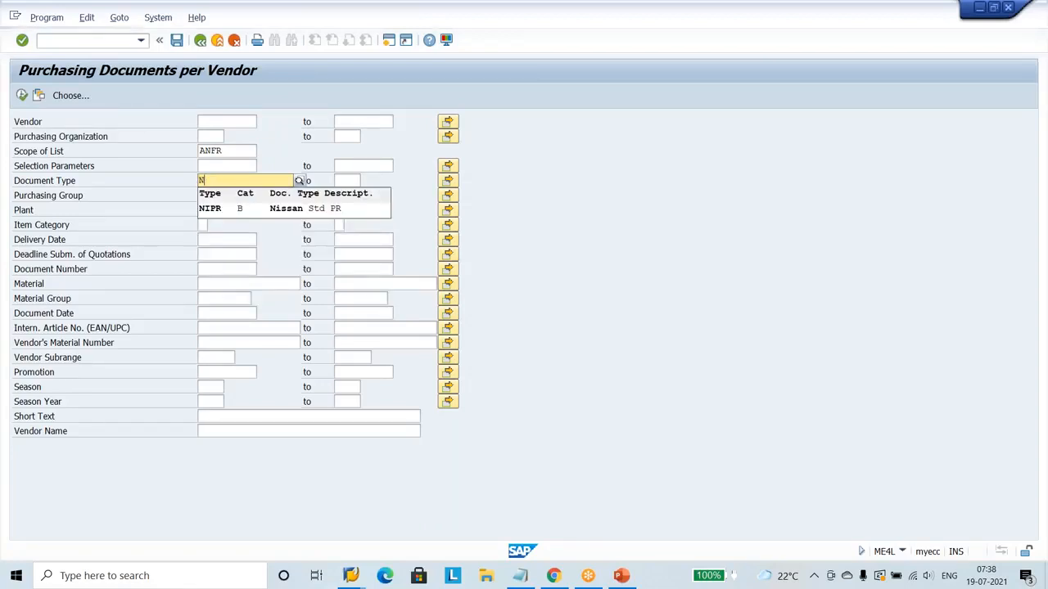
type("rfq")
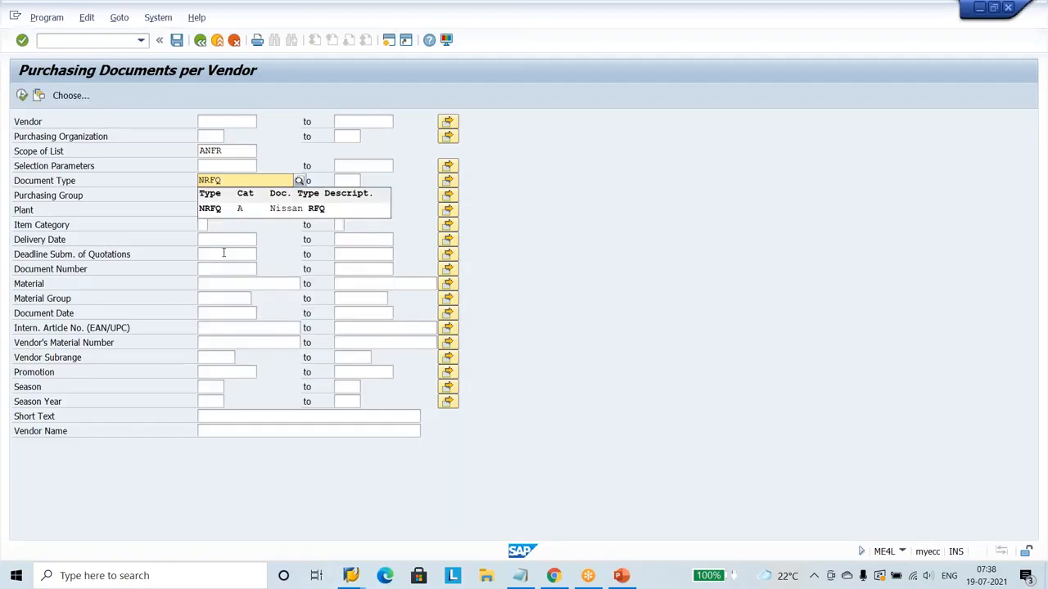
left_click(211, 210)
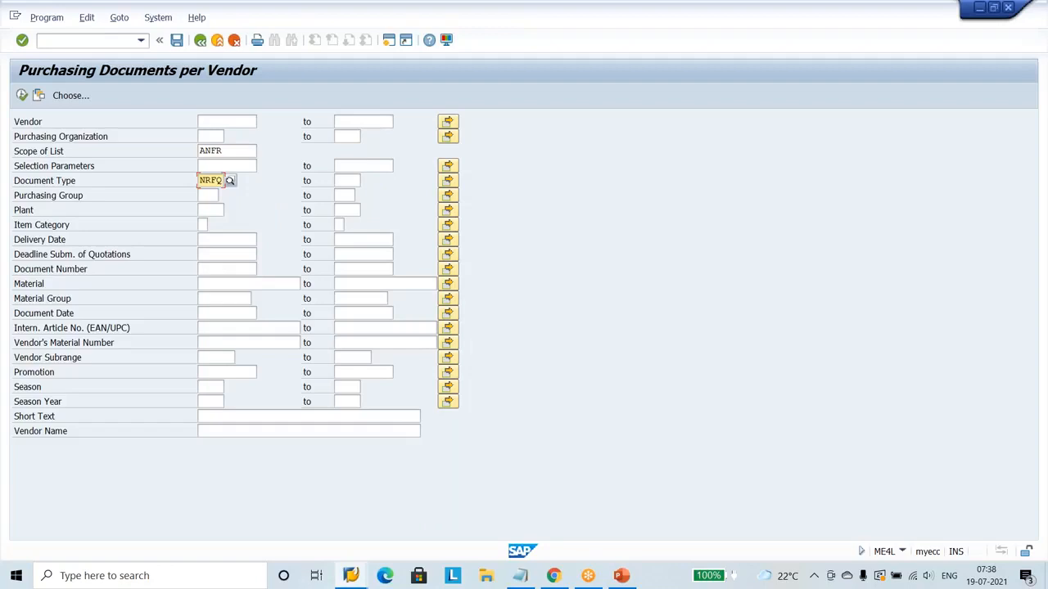
Set the scope of list to ALLES_ALV and run the purchasing documents report.
left_click(251, 152)
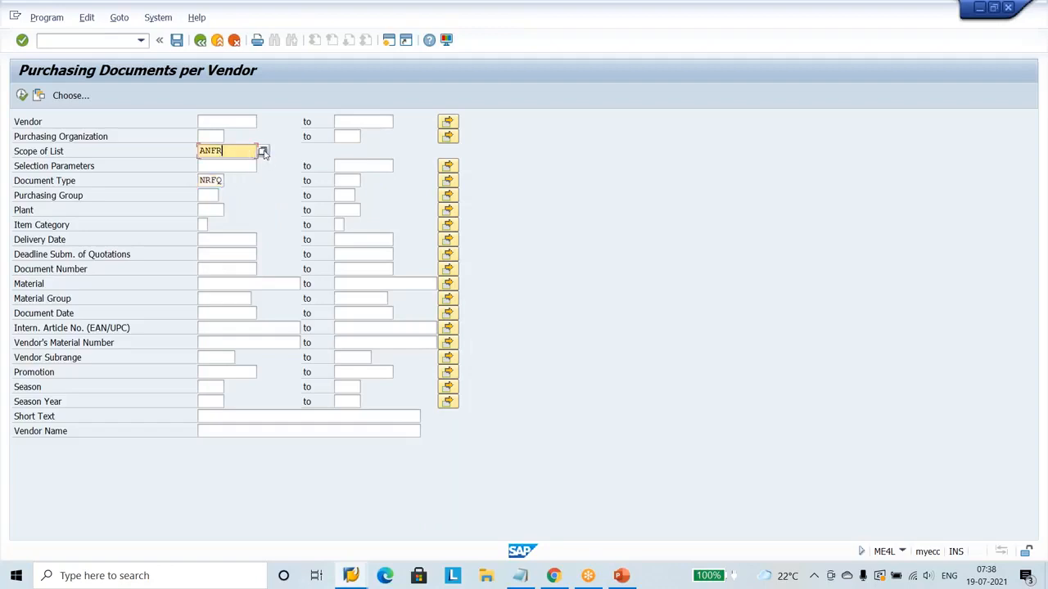
left_click(263, 152)
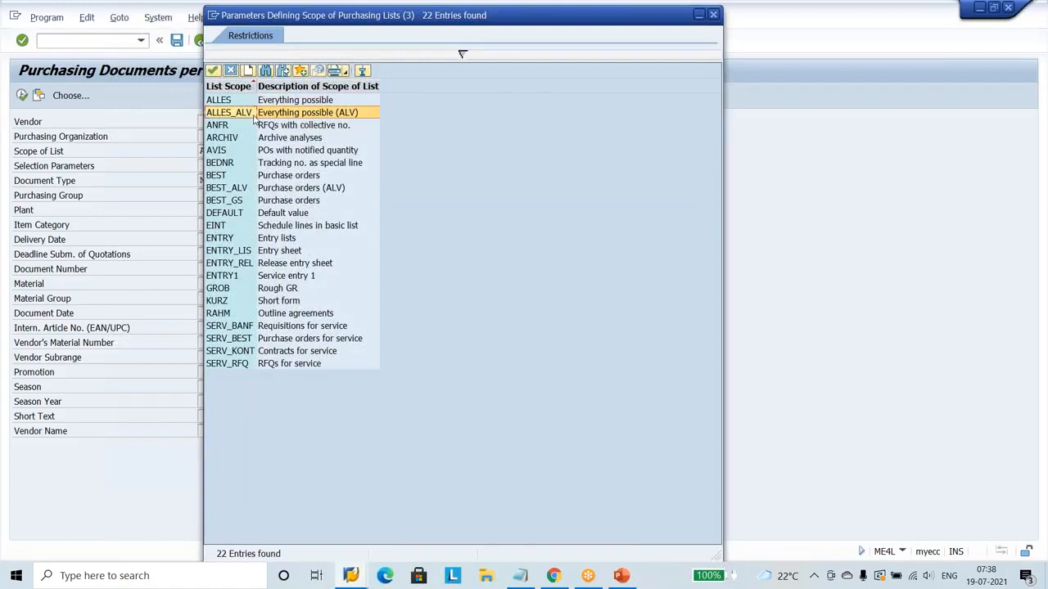
left_click(254, 114)
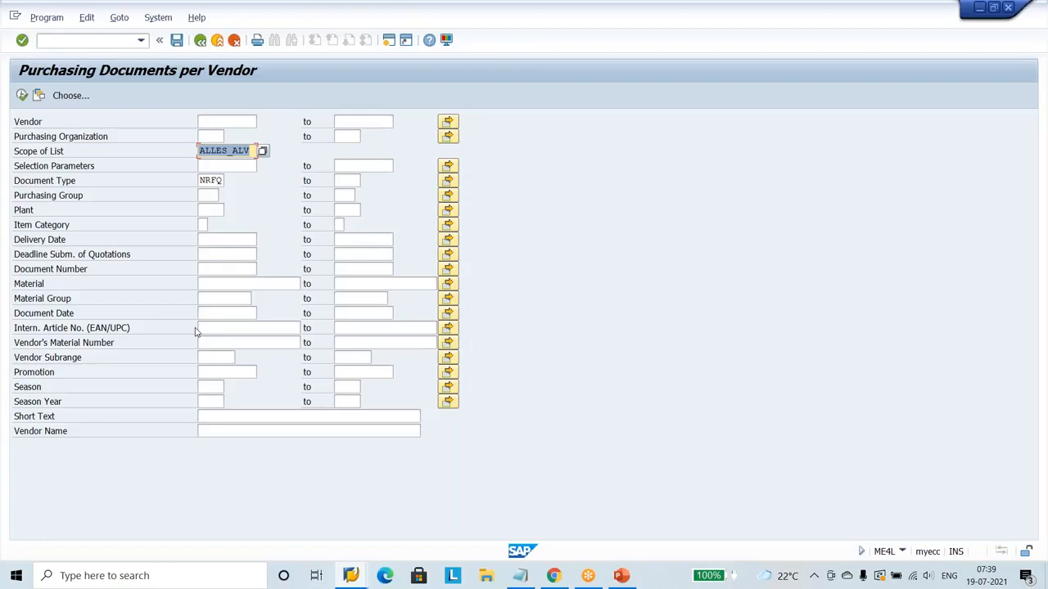
left_click(22, 95)
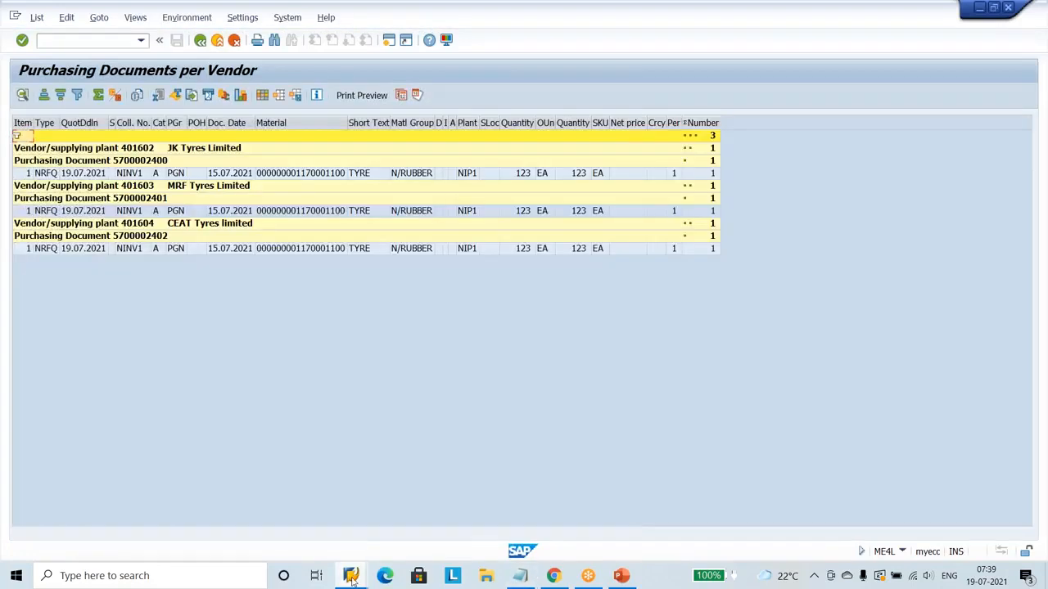
Preview the TYRE requisition's session for comparison and return to the list of purchasing documents per vendor.
left_click(350, 575)
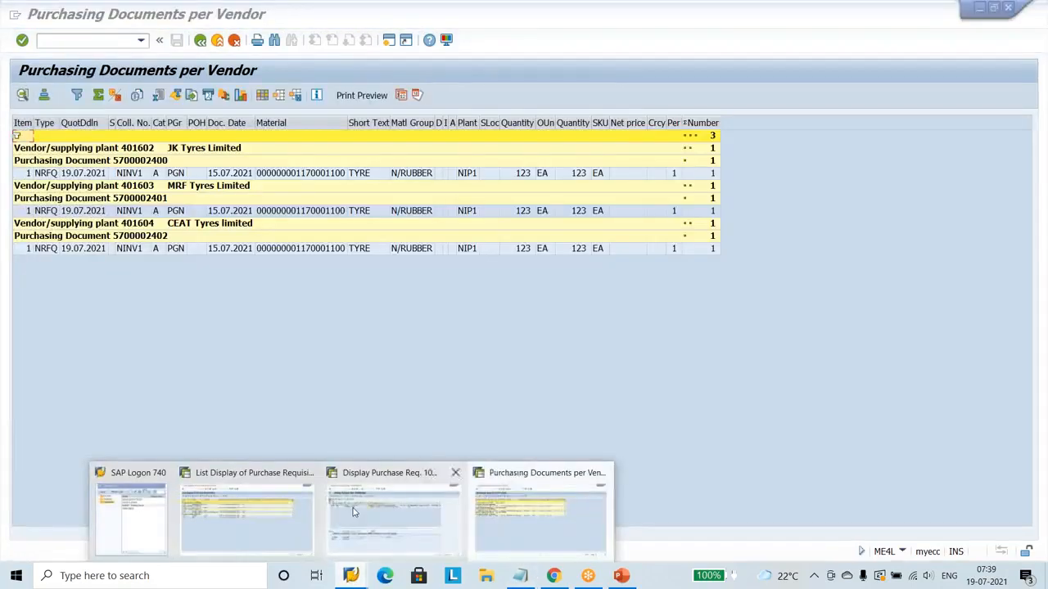
mouse_move(355, 514)
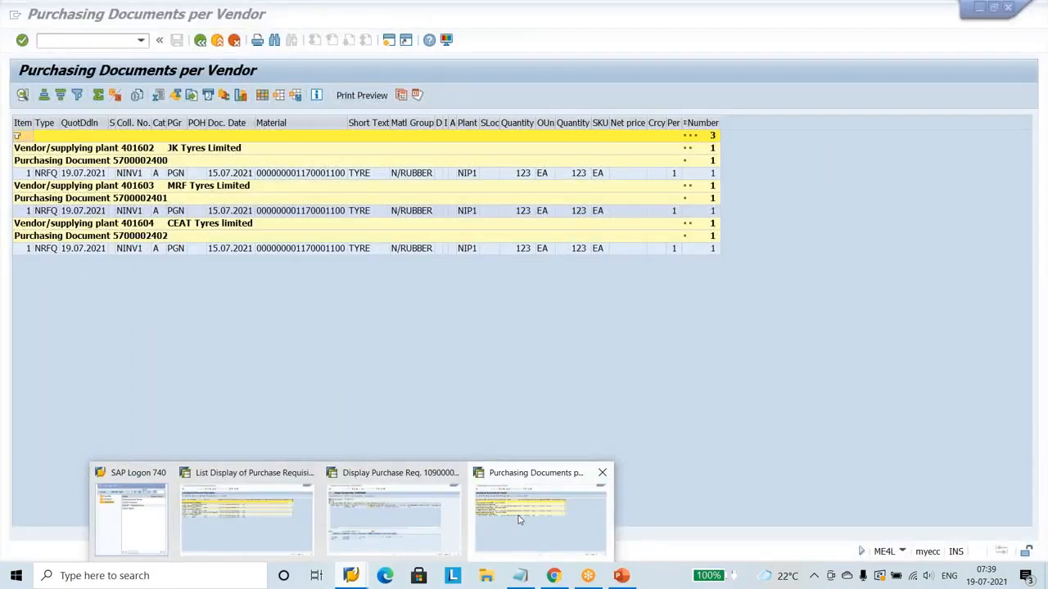
left_click(524, 523)
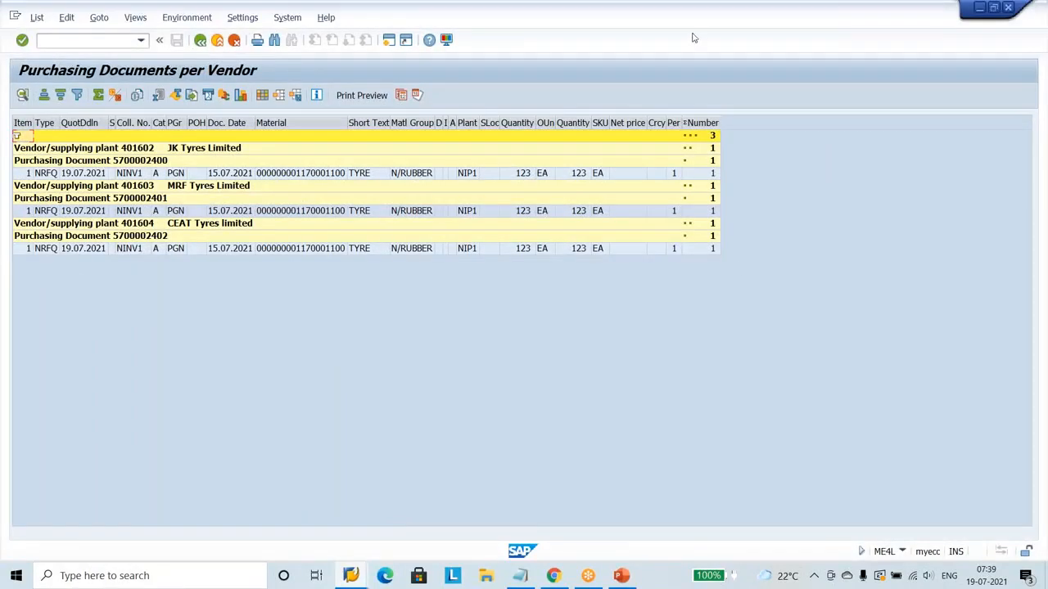
left_click(645, 11)
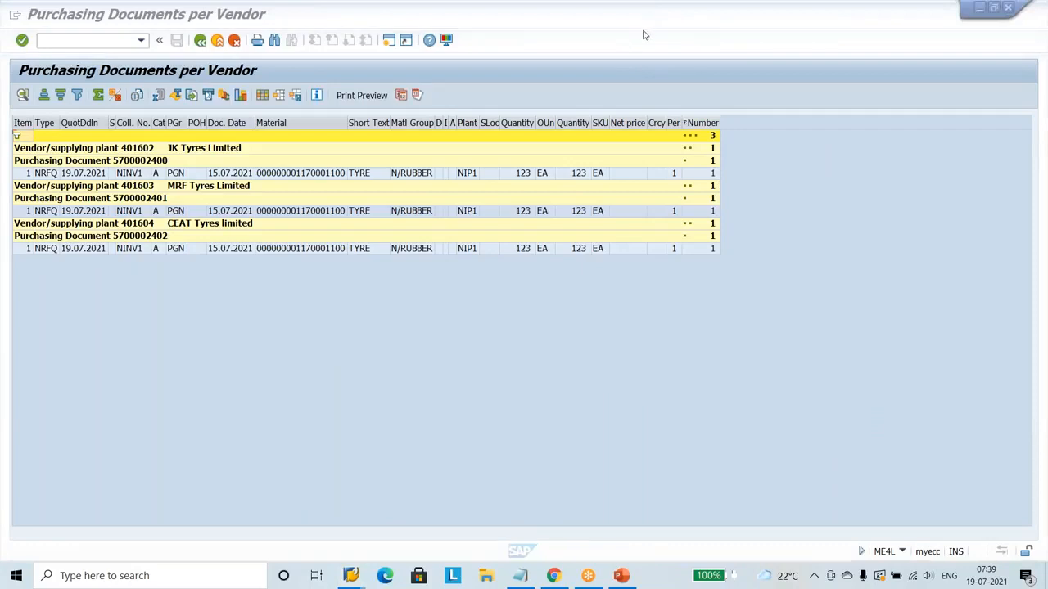
left_click(645, 41)
left_click_drag(188, 159, 208, 158)
mouse_move(193, 196)
left_mouse_down()
mouse_move(209, 197)
mouse_move(212, 229)
left_mouse_up()
left_click_drag(117, 178, 141, 177)
left_click_drag(118, 217, 141, 216)
left_click_drag(123, 256, 148, 255)
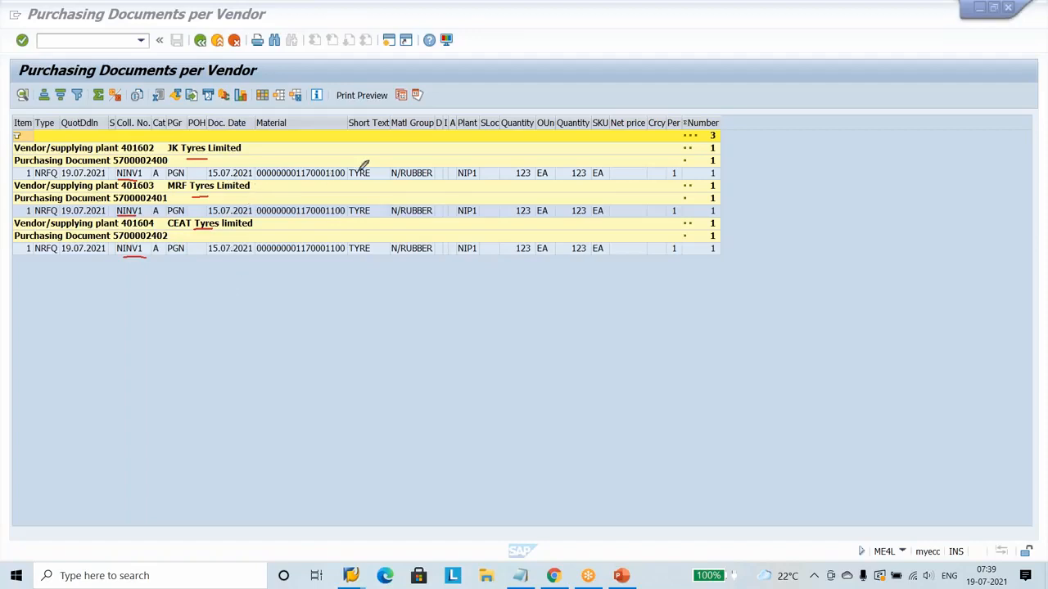
mouse_move(365, 115)
left_mouse_down()
mouse_move(370, 164)
mouse_move(376, 158)
left_mouse_up()
left_click(627, 431)
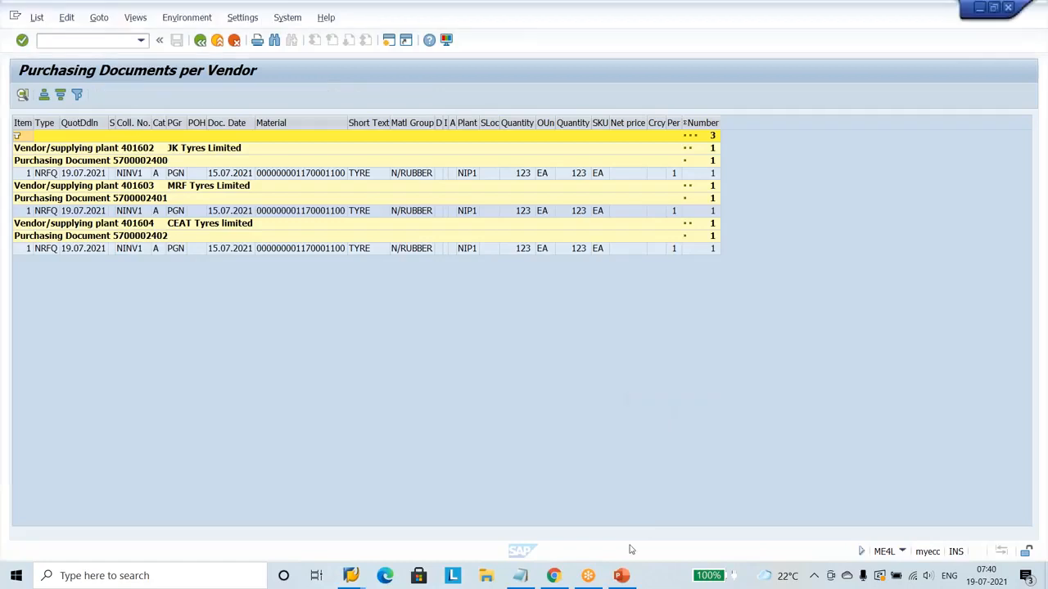
Switch to the Request For Quotation presentation in PowerPoint and look back through its slides on RFQ creation.
left_click(622, 576)
scroll(603, 362, "up", 3)
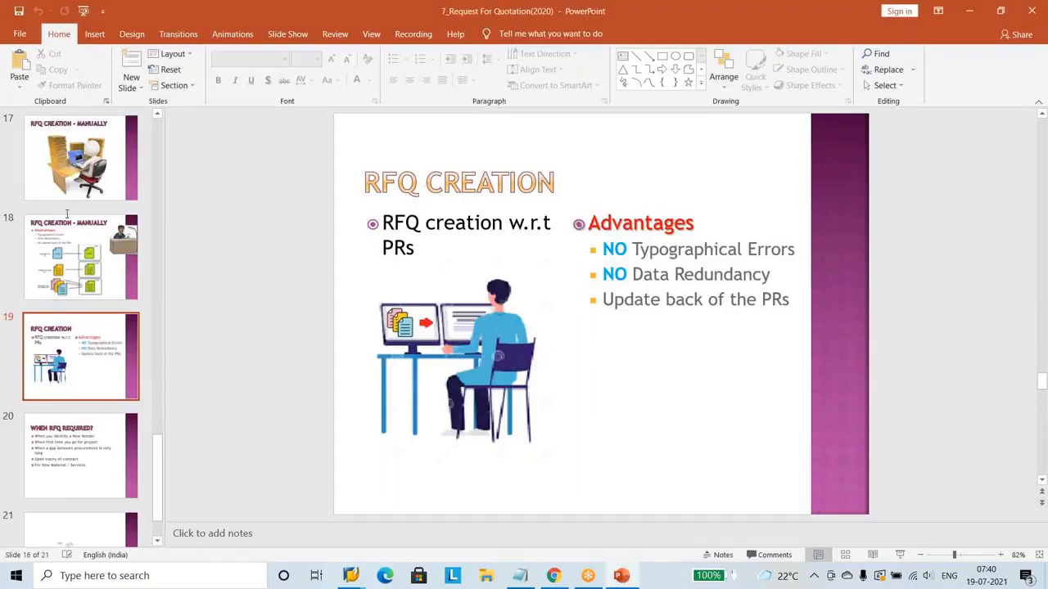
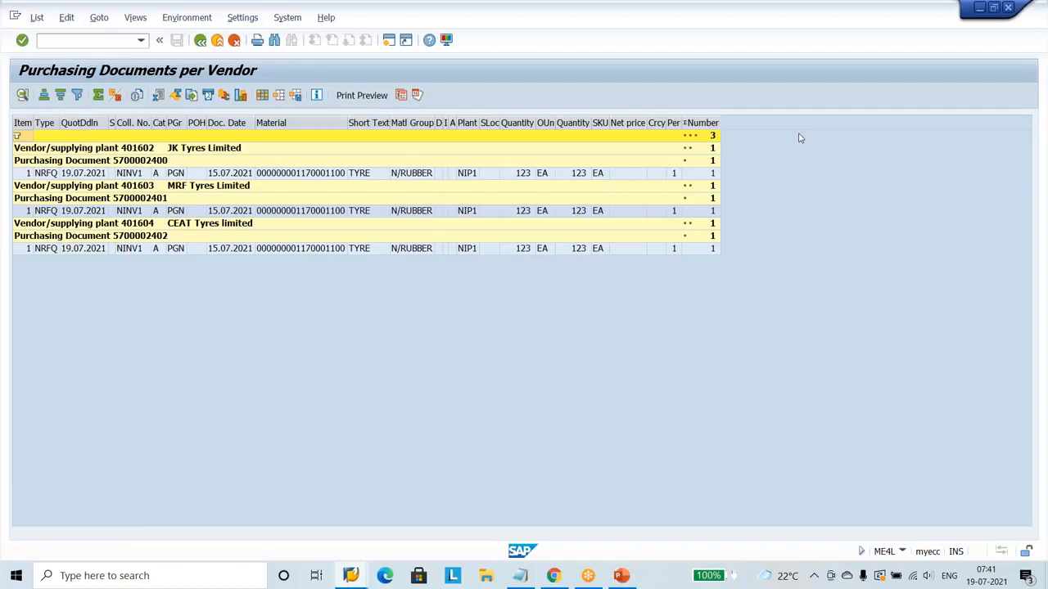
Leave the purchasing documents report and run the MKVZ vendor list for purchasing organization NIPO.
key("shift+F3")
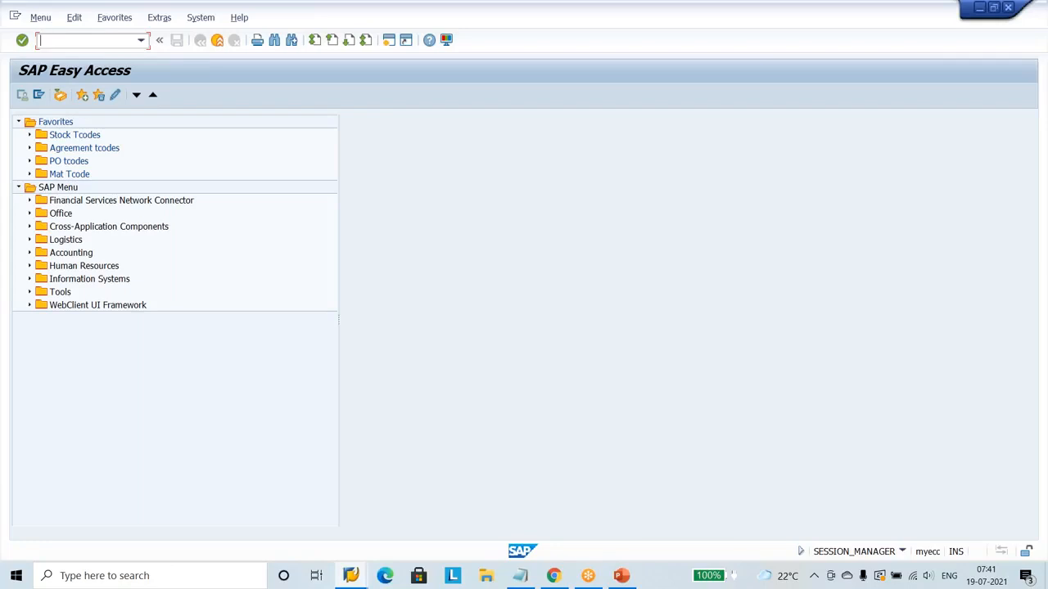
type("mkvz")
key("Return")
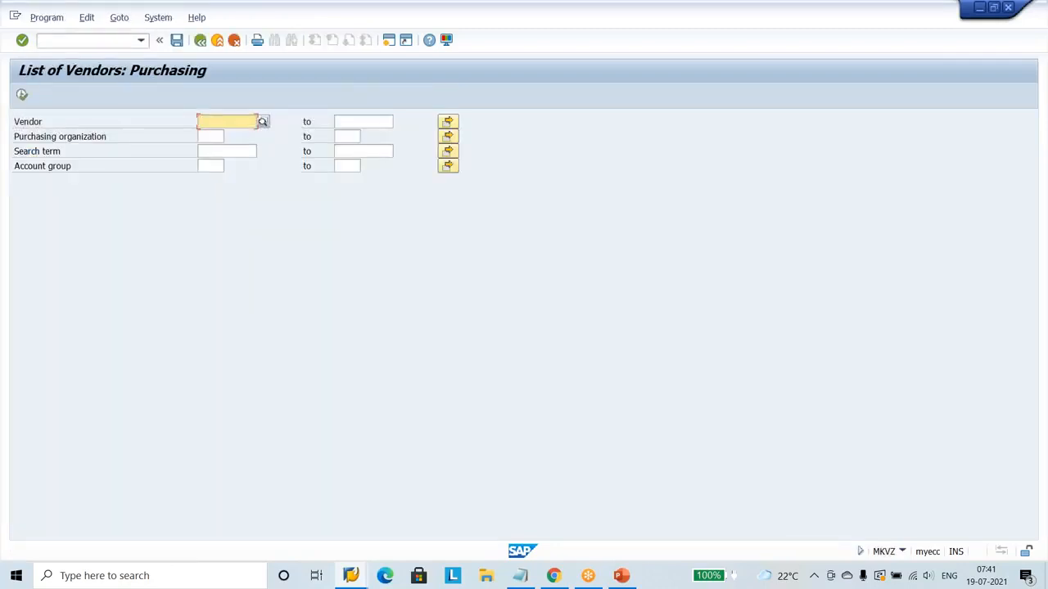
left_click(219, 137)
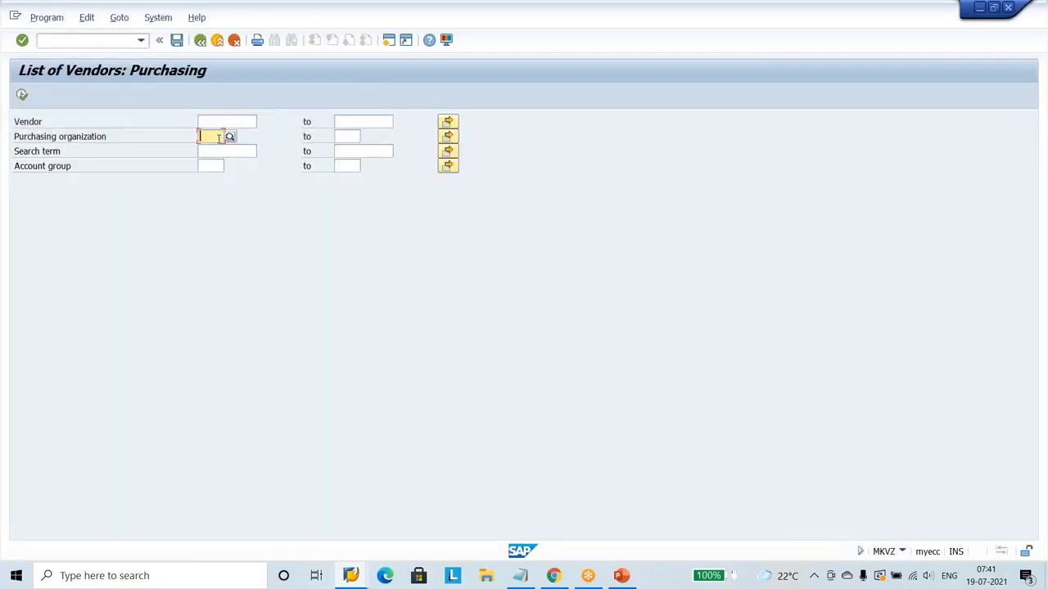
type("nipo")
key("Return")
left_click(23, 96)
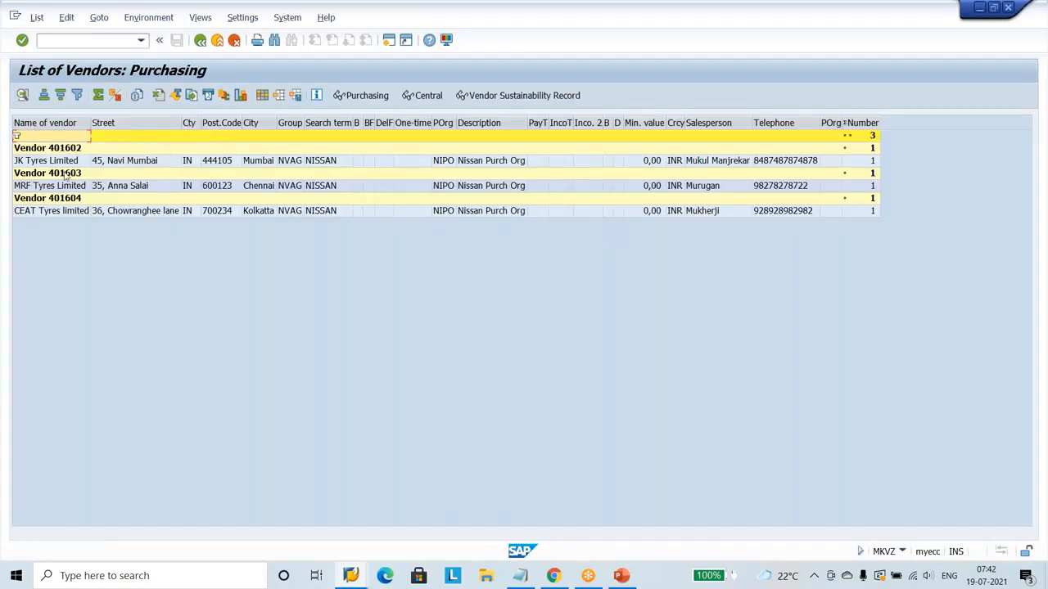
Review the JK Tyres Limited, MRF Tyres Limited and CEAT Tyres limited entries in the vendor list.
left_click(54, 163)
left_click(52, 187)
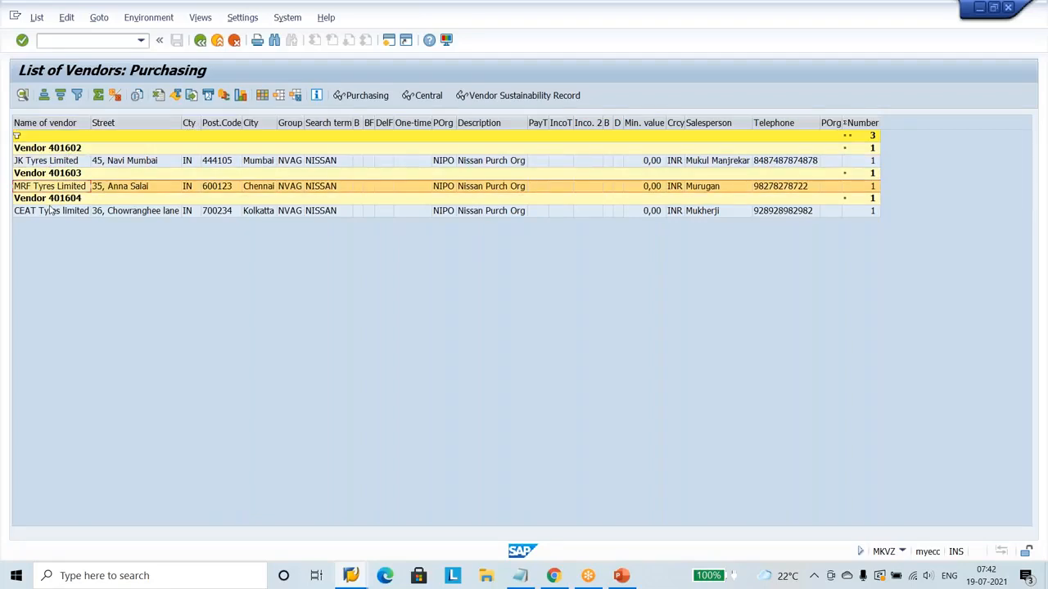
left_click(54, 211)
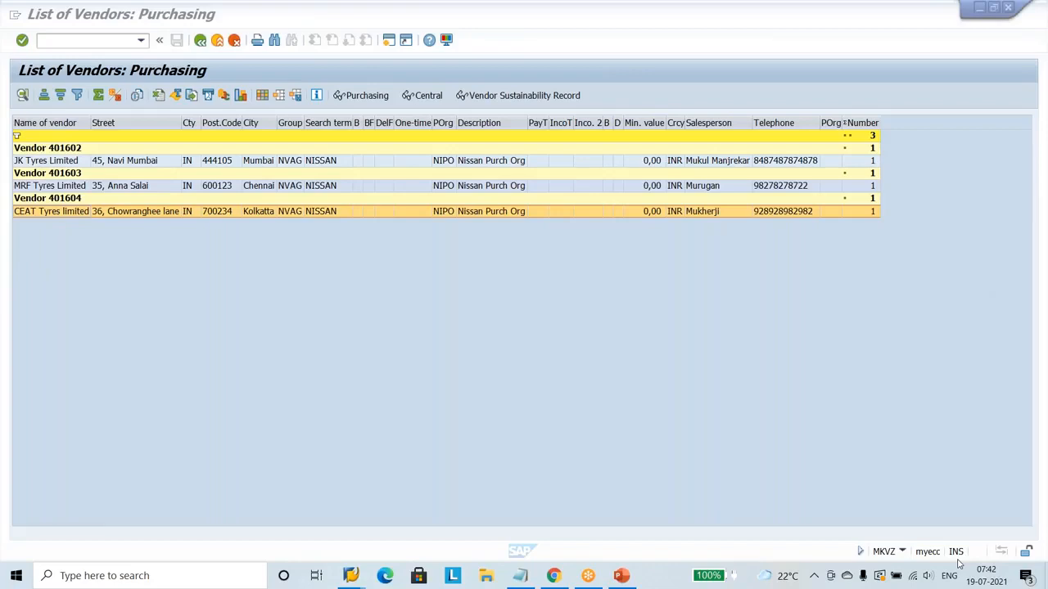
left_click(423, 309)
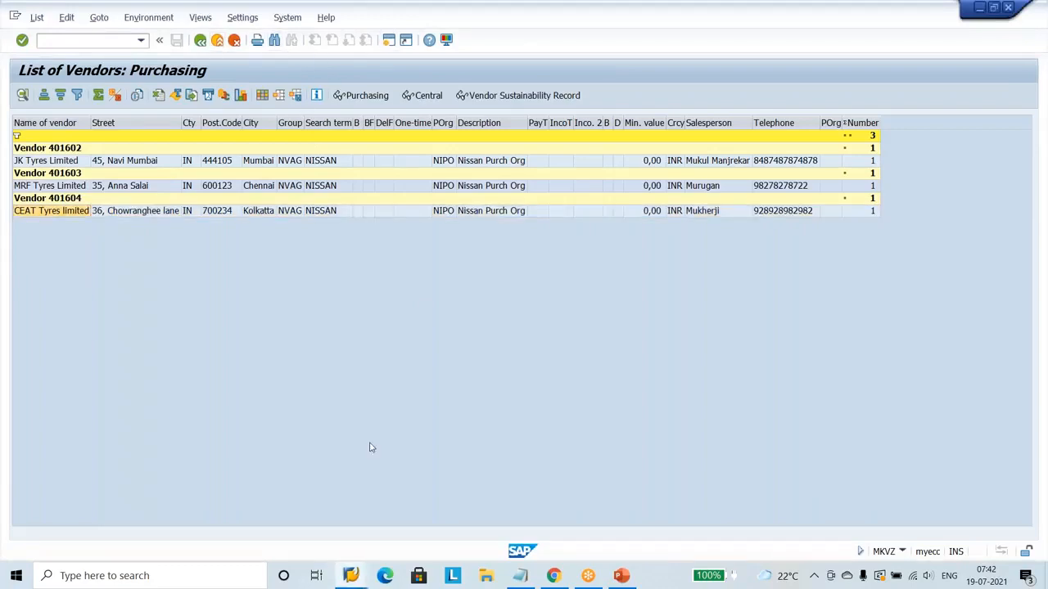
Start vendor creation with transaction XK01 and enter company code NMOT.
key("ctrl+n")
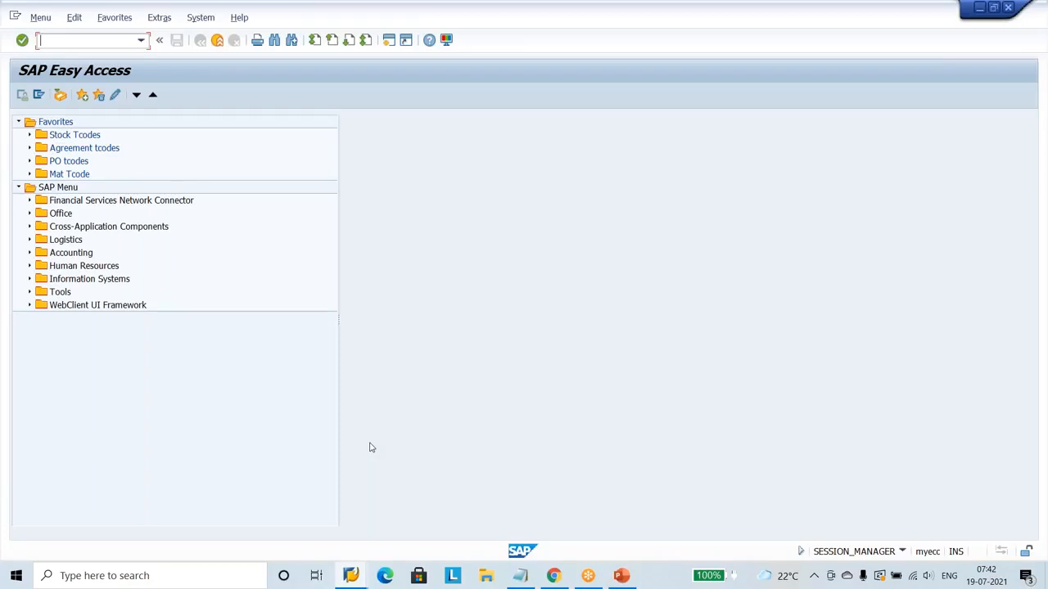
type("xk01")
key("Return")
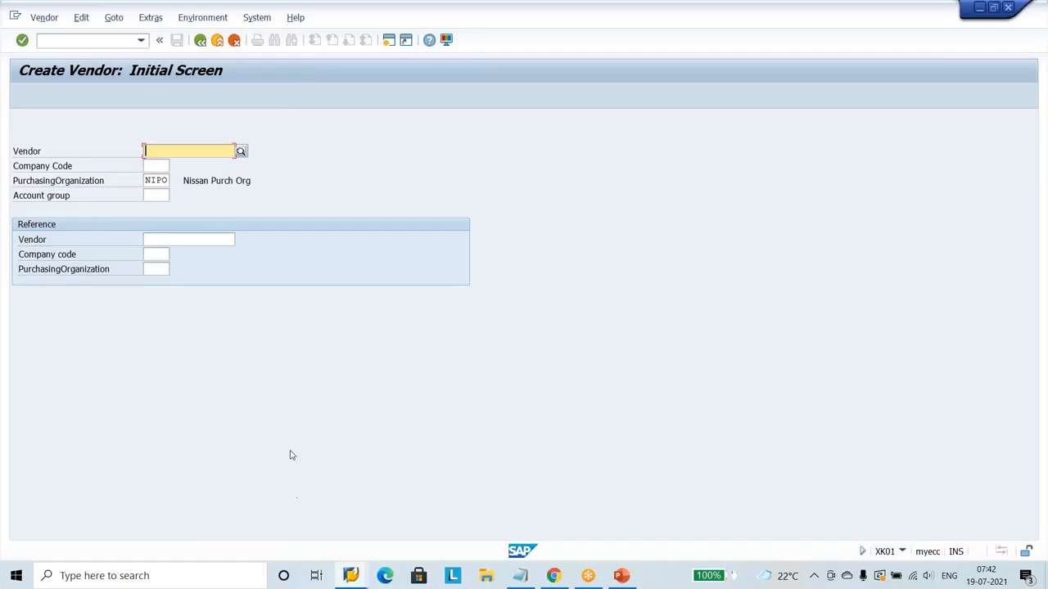
left_click(156, 166)
type("n")
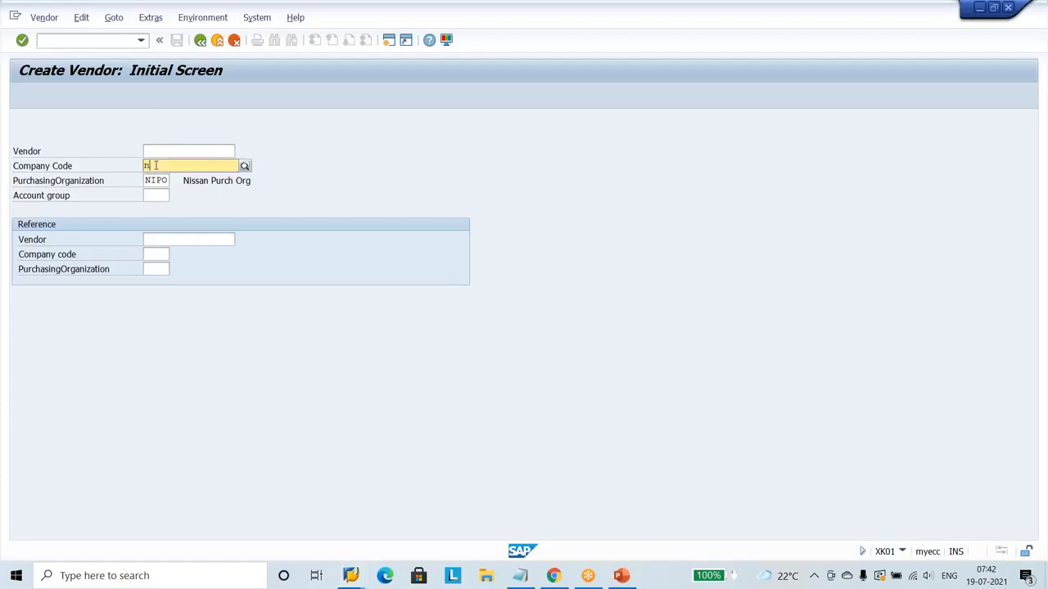
type("mo")
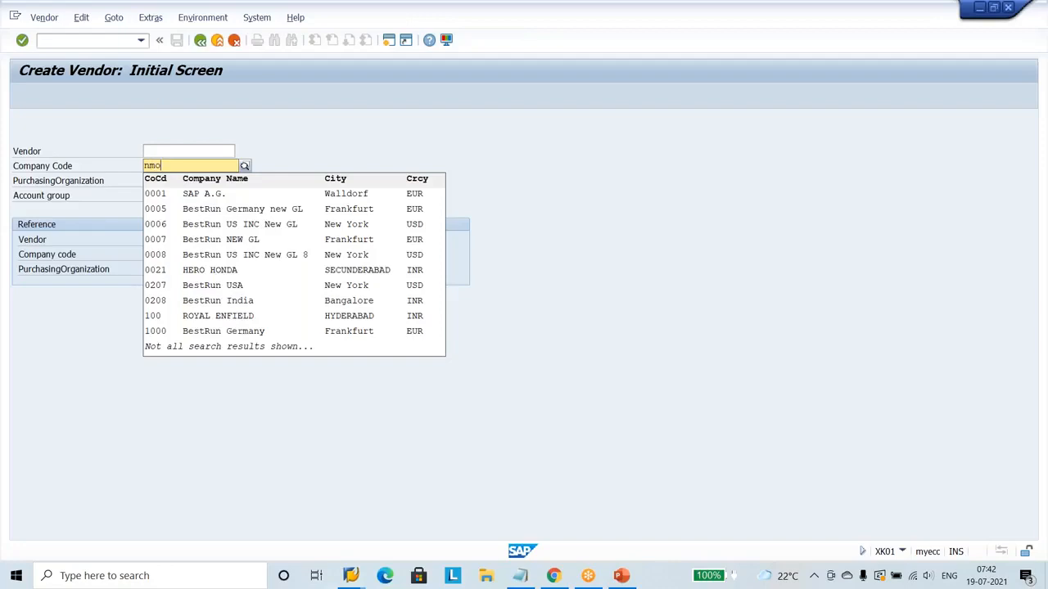
type("t")
Open the list of possible company codes and search it for nissan.
left_click(245, 166)
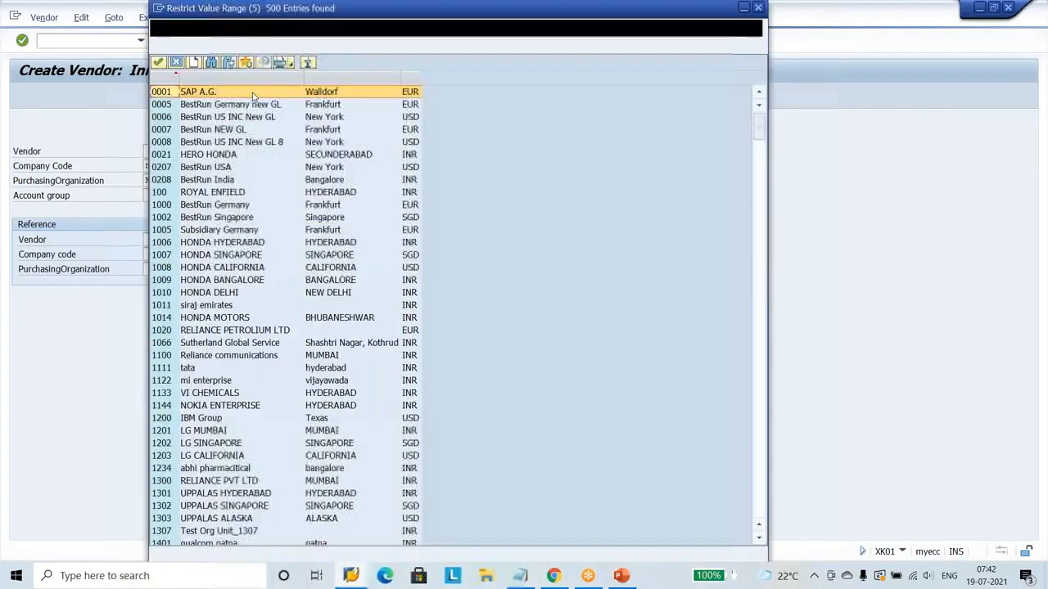
left_click(210, 63)
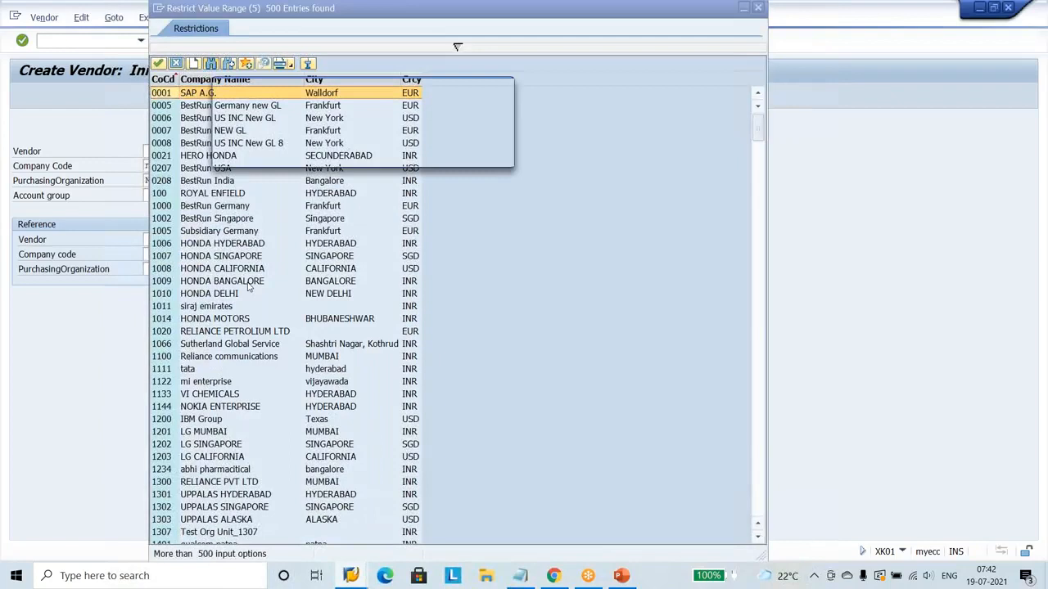
type("nis")
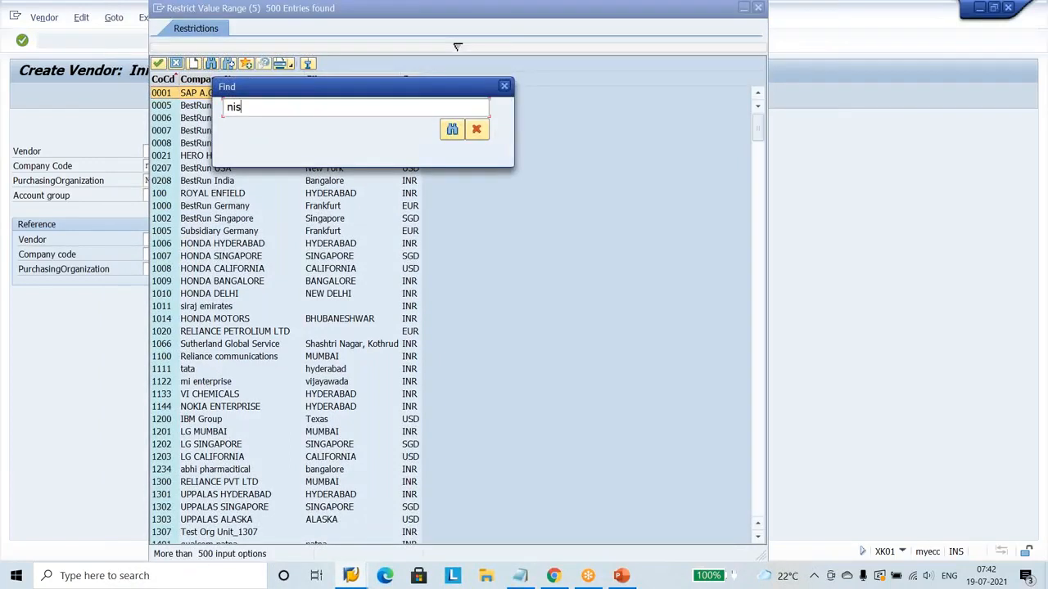
key("Return")
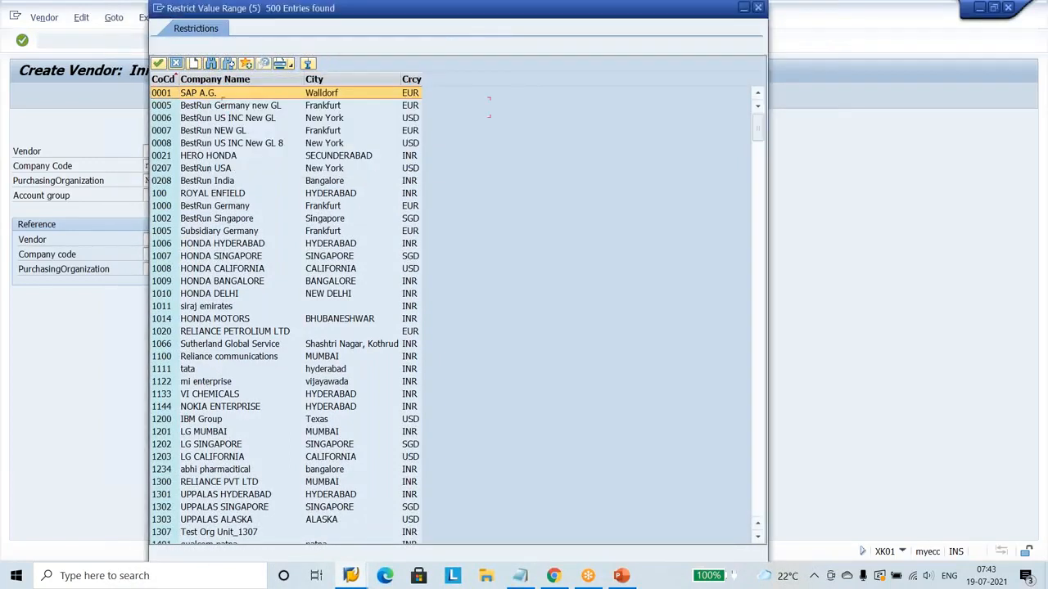
Remove the maximum number of hits, search the full company code list for nissan and choose NMOT, Nissan Motors Limited.
left_click(444, 45)
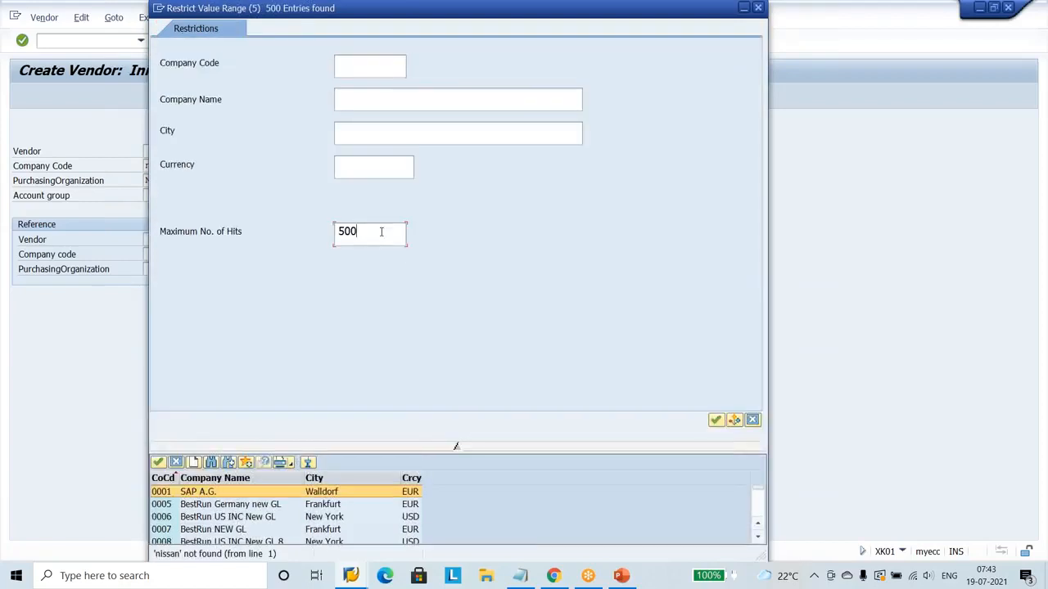
key("BackSpace")
key("BackSpace")
key("BackSpace")
key("Return")
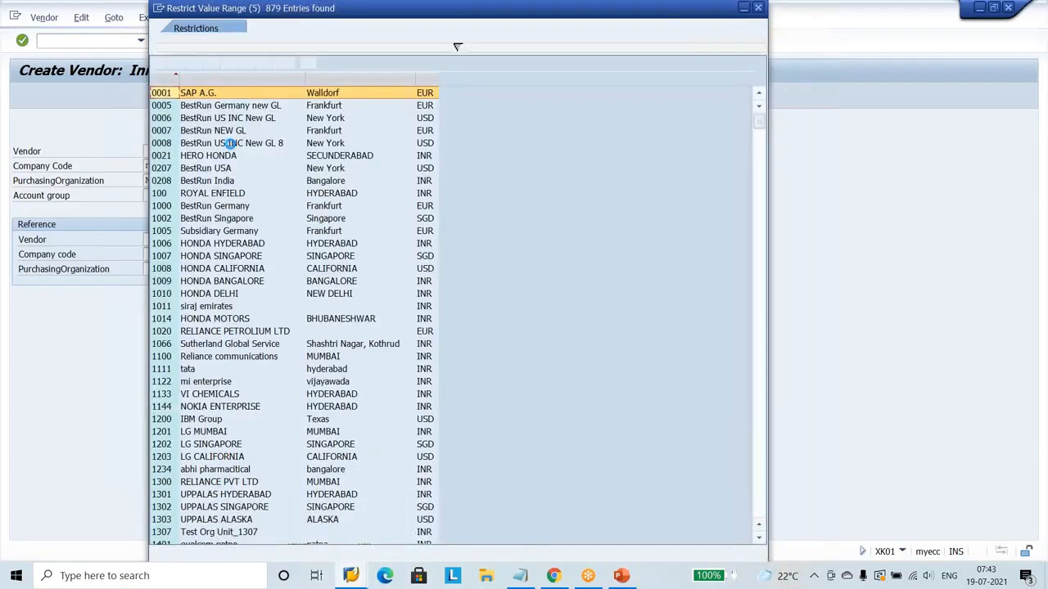
left_click(210, 63)
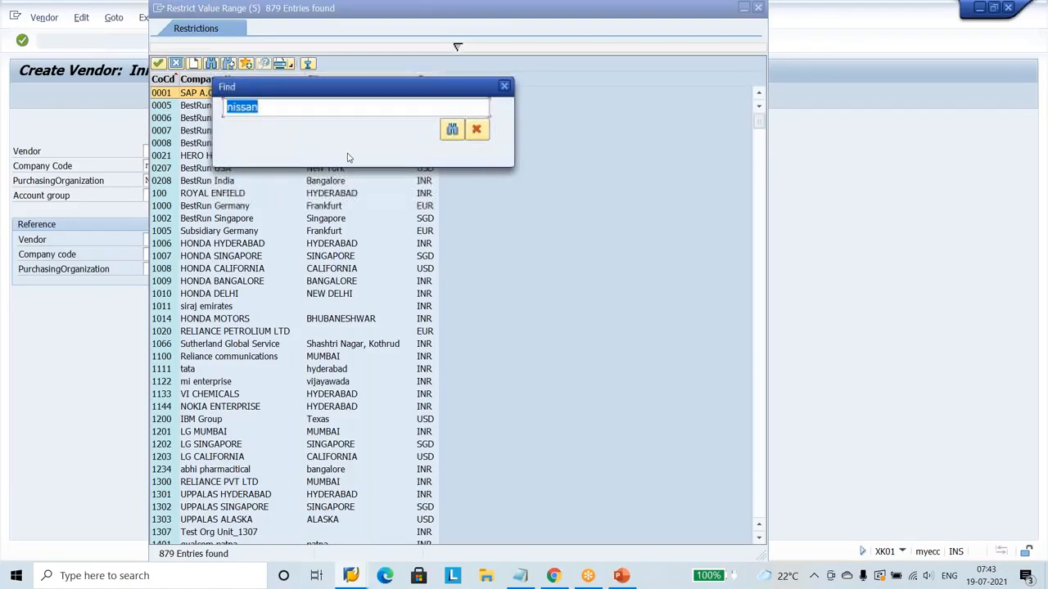
left_click(452, 130)
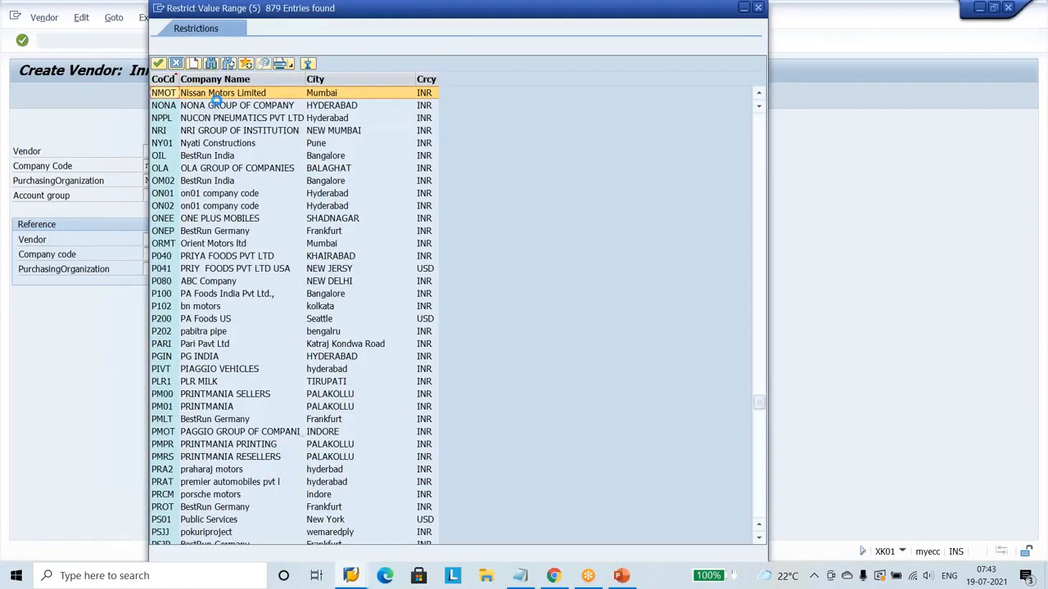
double_click(218, 95)
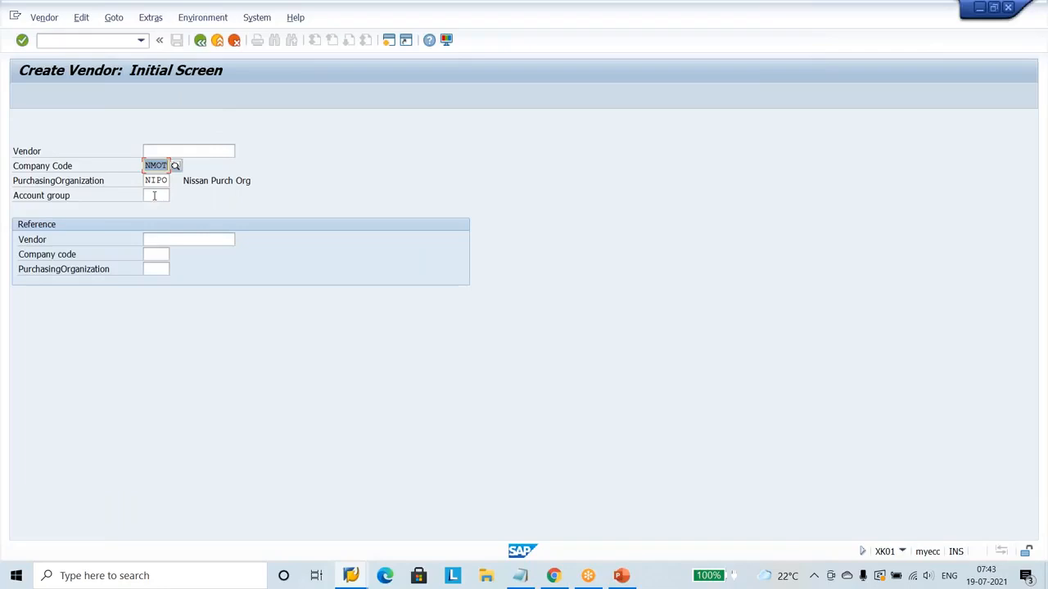
Set the account group to NVAG, Nissan Vendor A/c Group, and continue to the new vendor's address data.
left_click(154, 196)
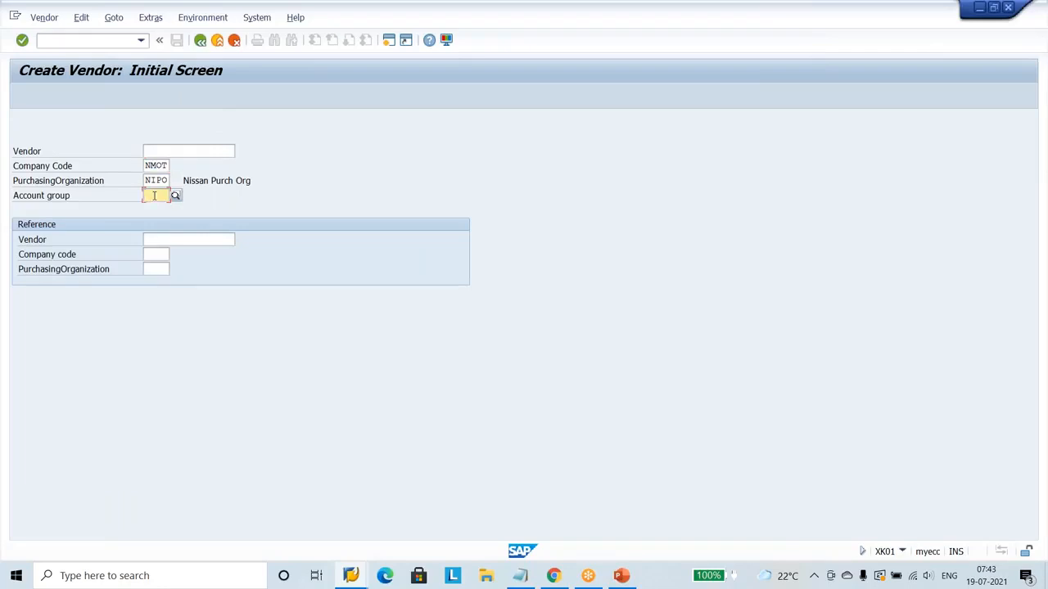
type("nv")
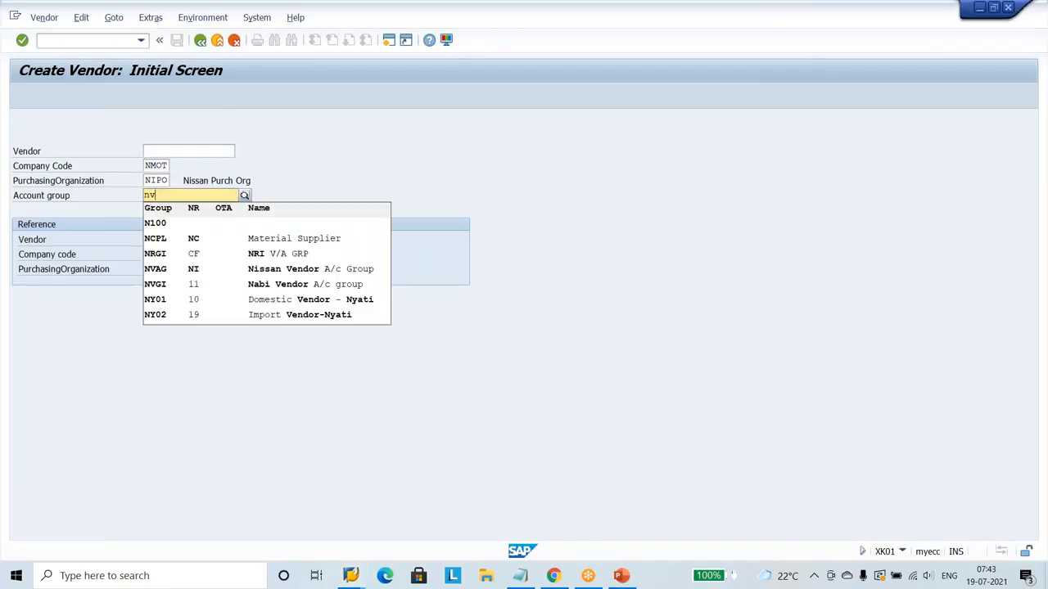
type("ag")
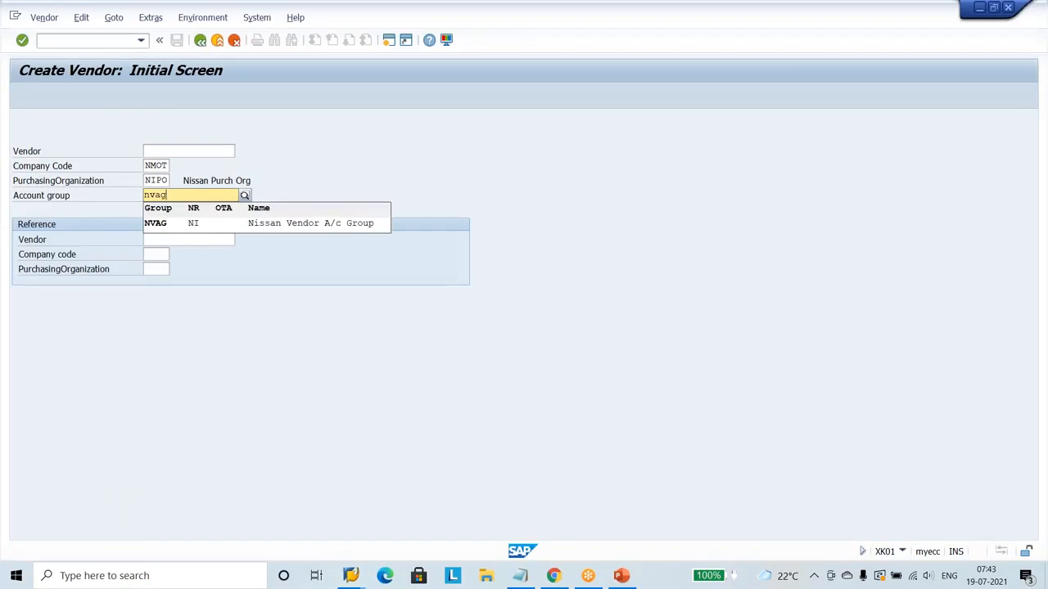
left_click(160, 223)
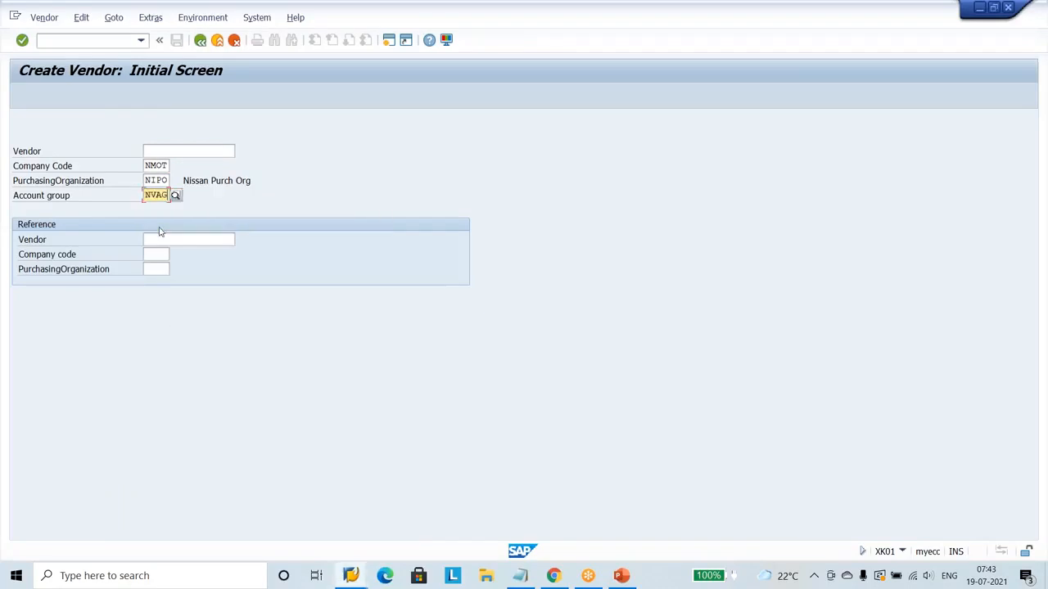
left_click(22, 40)
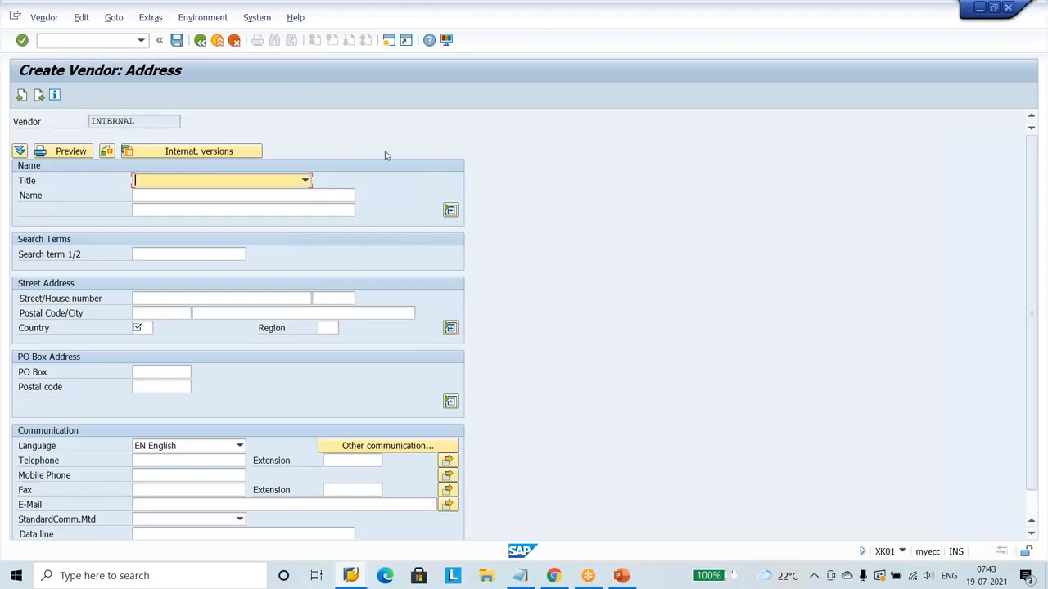
Set the vendor's title to Company and its name to "Akshay Engg Material supplier".
left_click(306, 182)
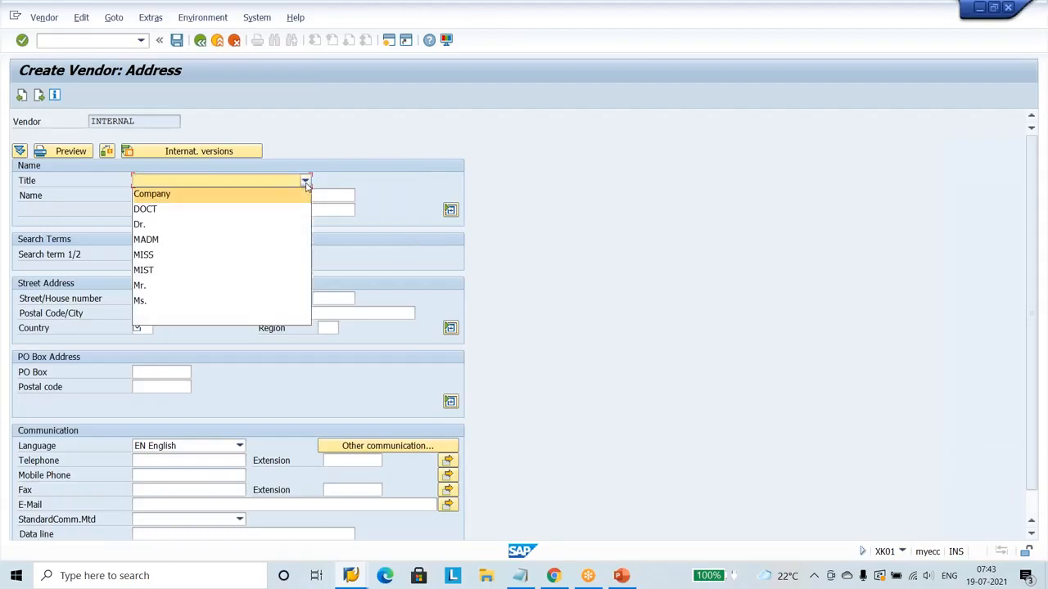
left_click(271, 197)
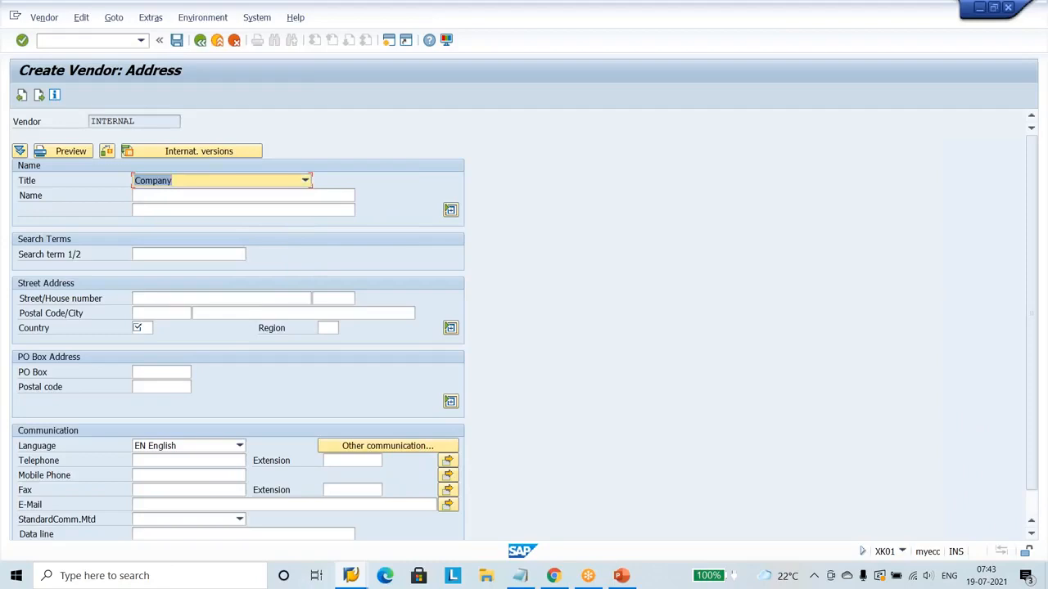
key("Tab")
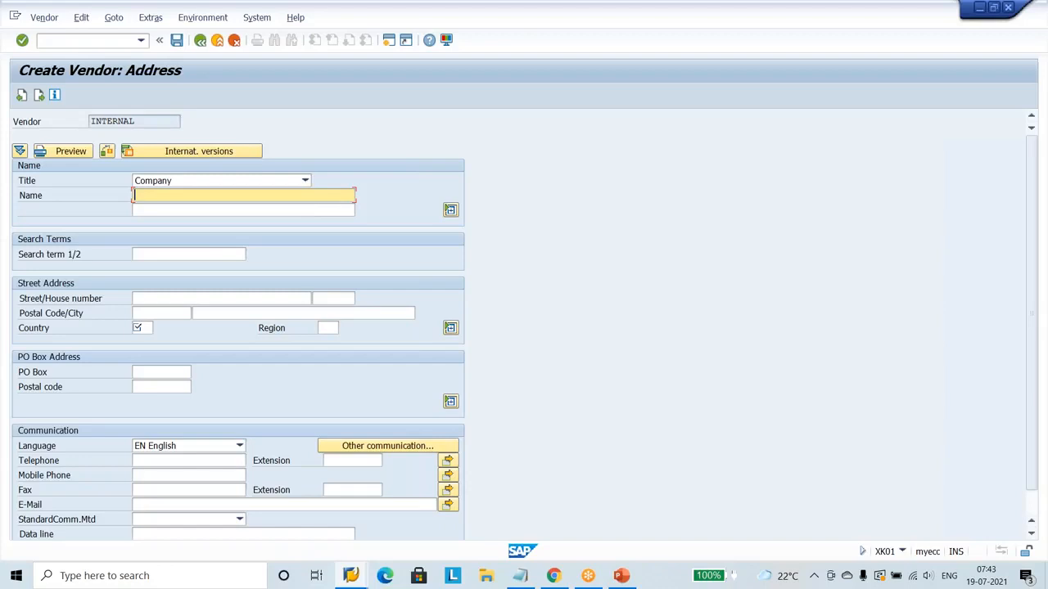
type("Akshay")
left_click(942, 428)
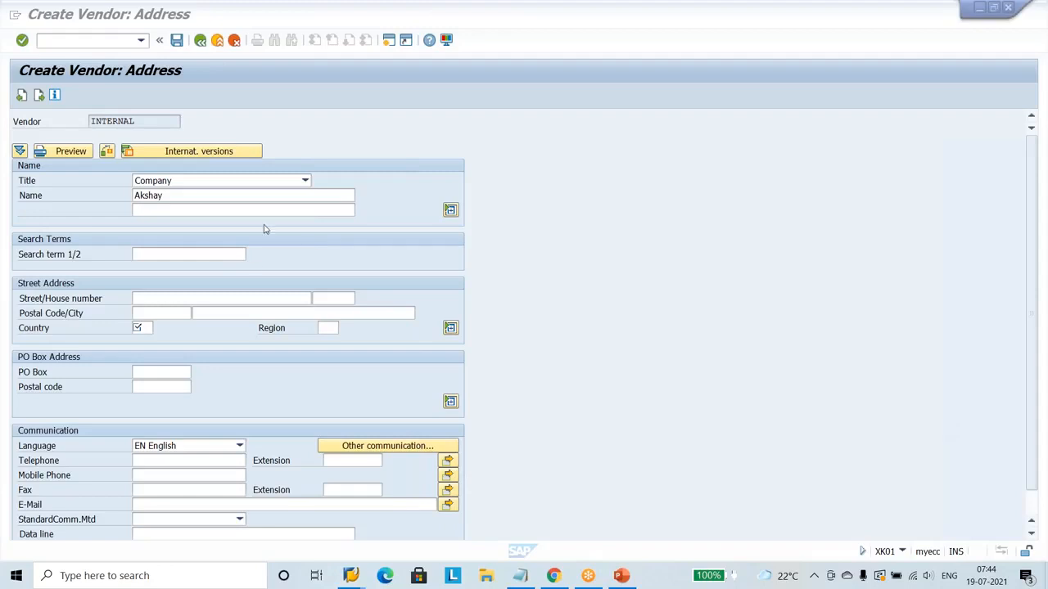
left_click(198, 195)
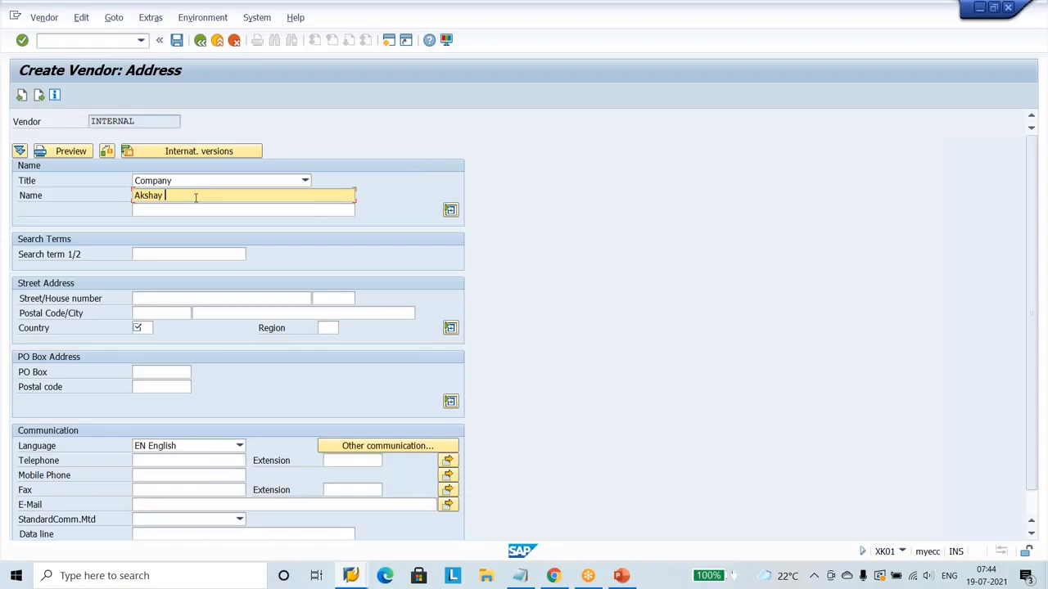
type("Engg")
type("Material supplier")
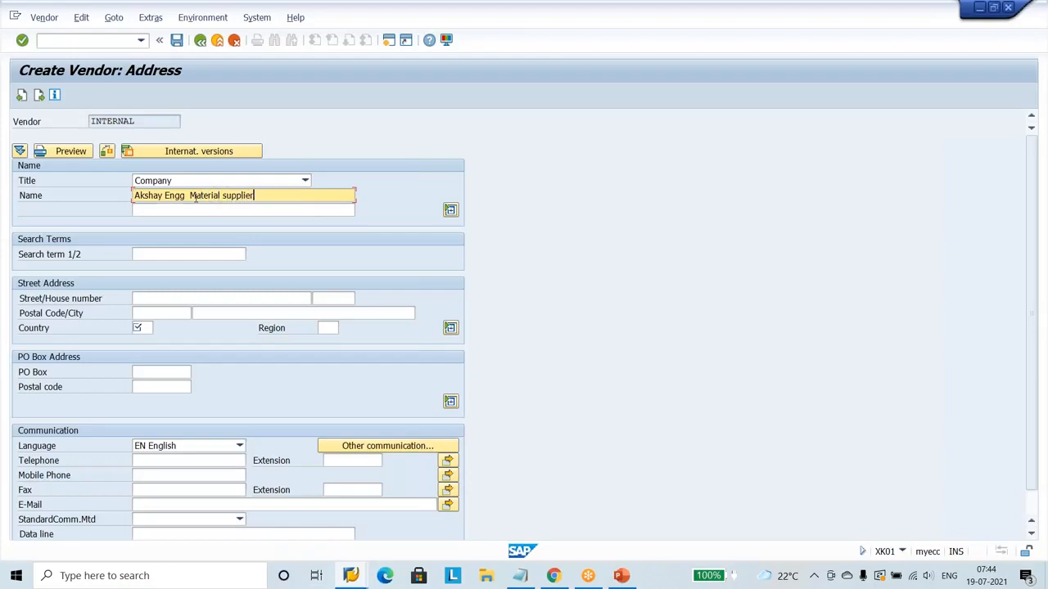
Set the vendor's search term to Nissan and fill in its street address.
left_click(178, 254)
type("n")
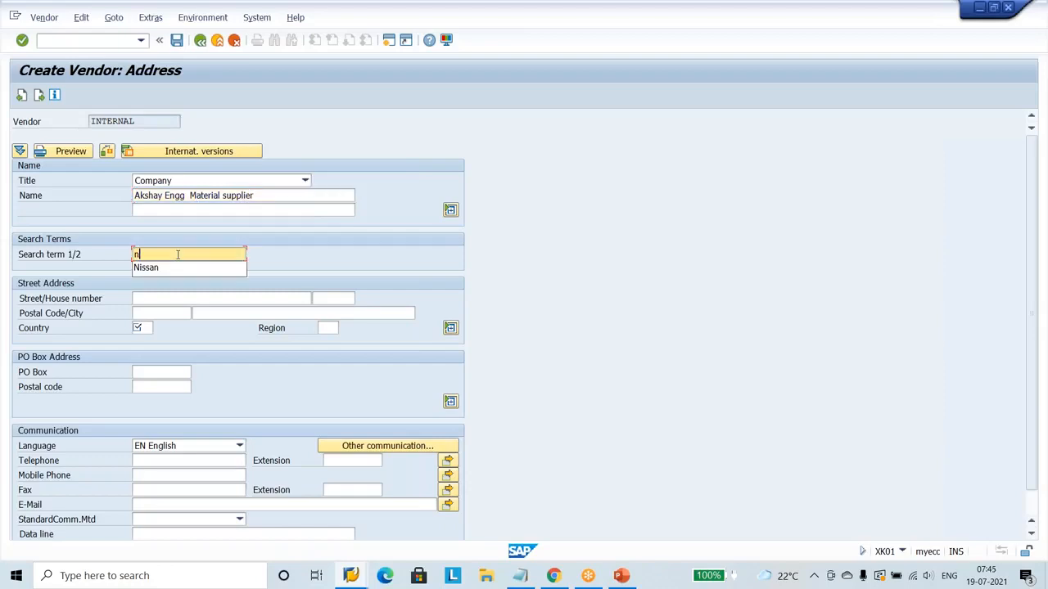
left_click(155, 269)
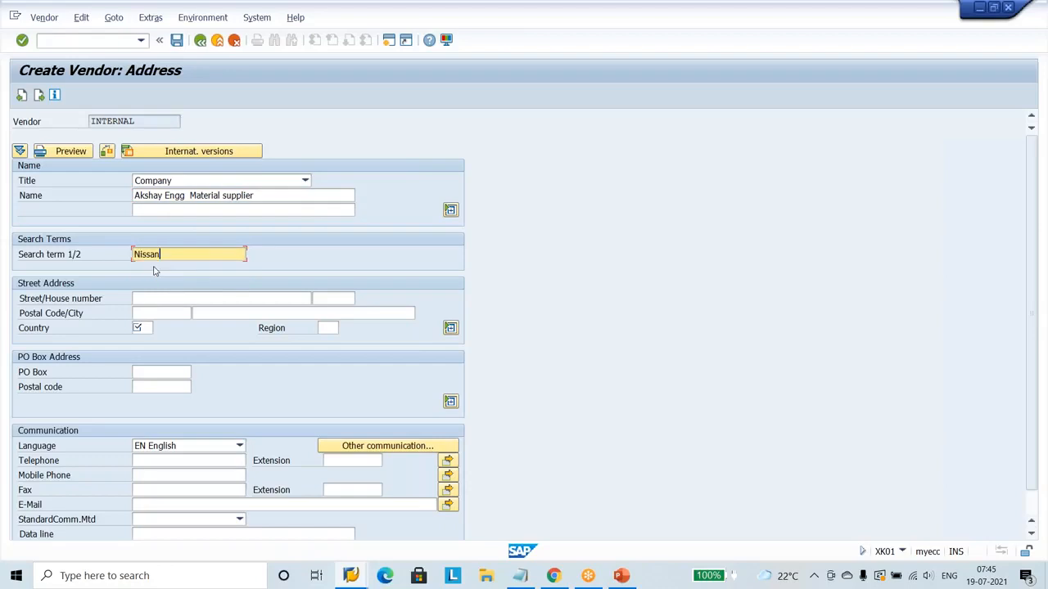
left_click(169, 298)
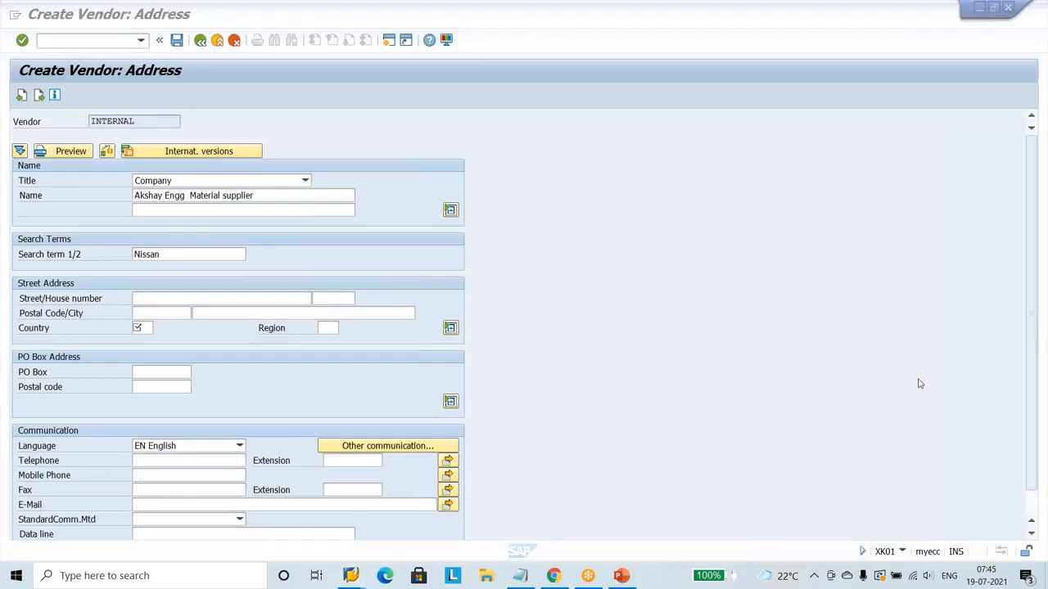
left_click(202, 298)
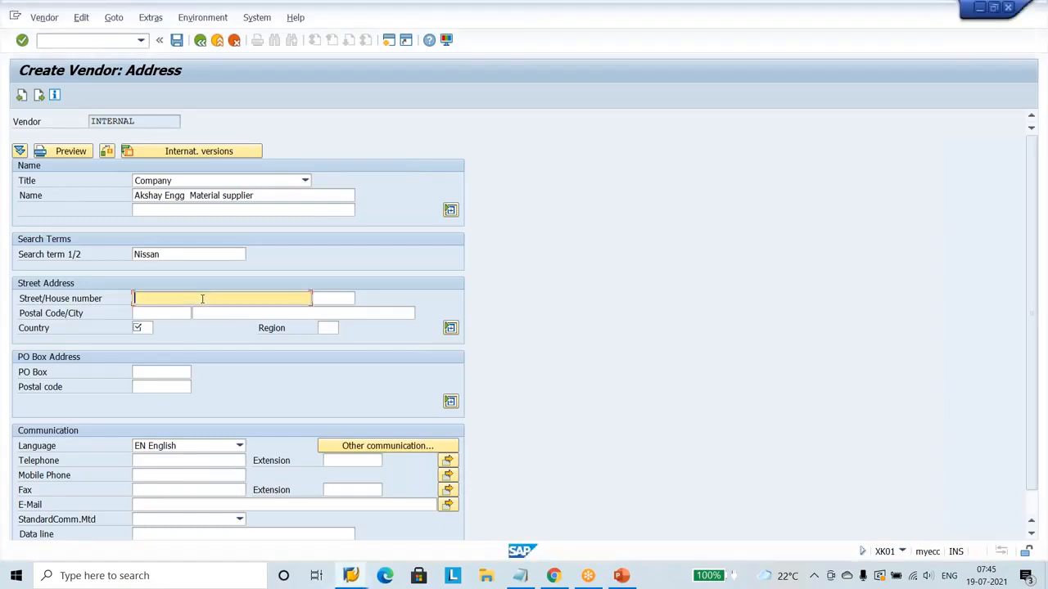
type("Zhopdi canteen")
left_click(845, 425)
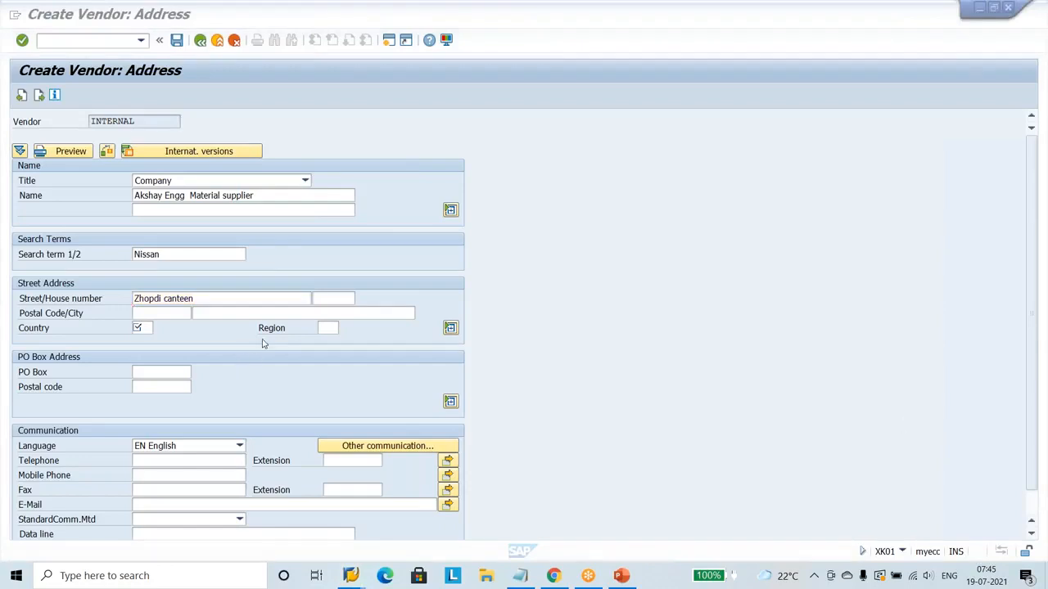
Fill in the city and postal code of the new vendor's street address.
left_click(232, 313)
left_click(232, 314)
type("Ahmadnagar")
left_click(167, 315)
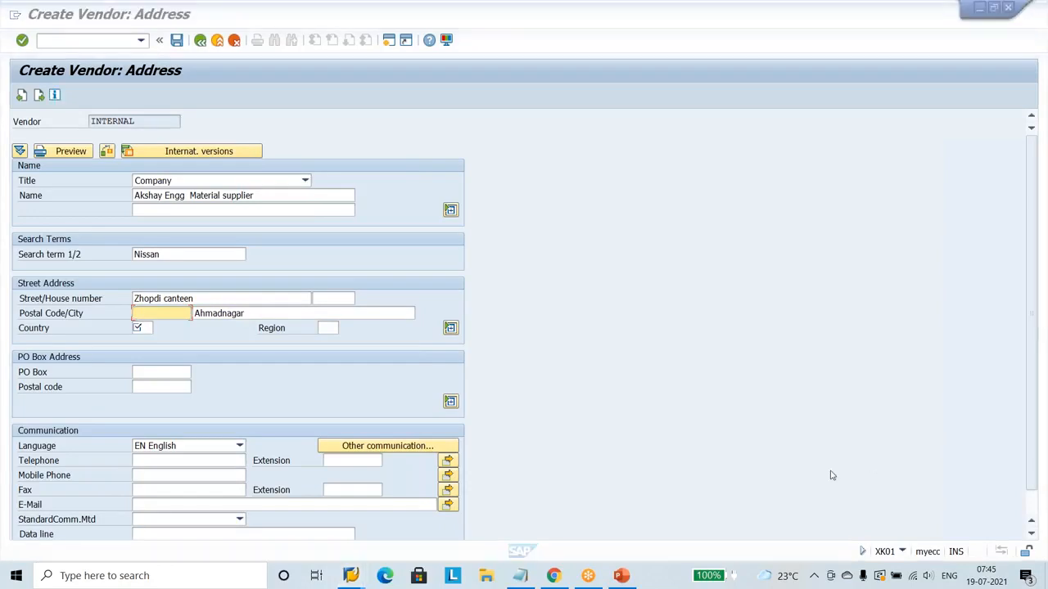
left_click(176, 315)
type("414001")
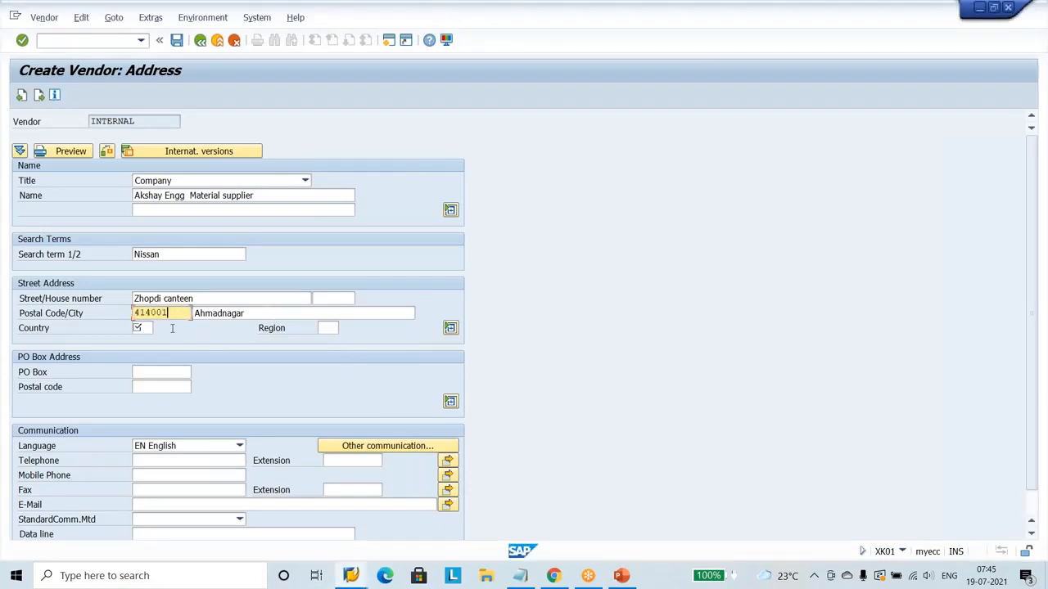
Set the vendor's country to IN, India, and its region to 02, MAHARASTRA.
left_click(139, 328)
type("in")
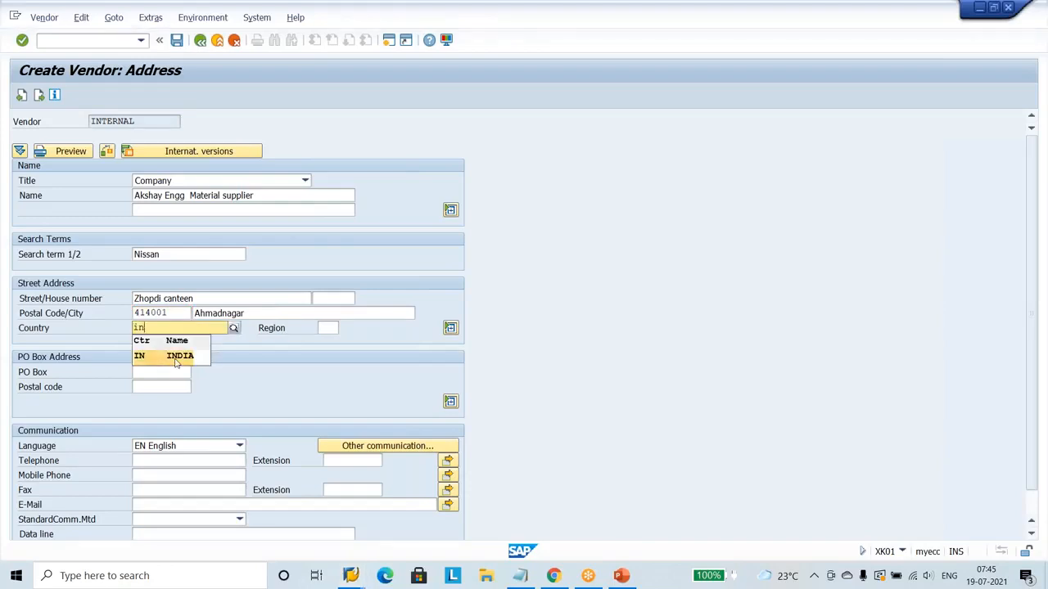
left_click(159, 357)
left_click(323, 328)
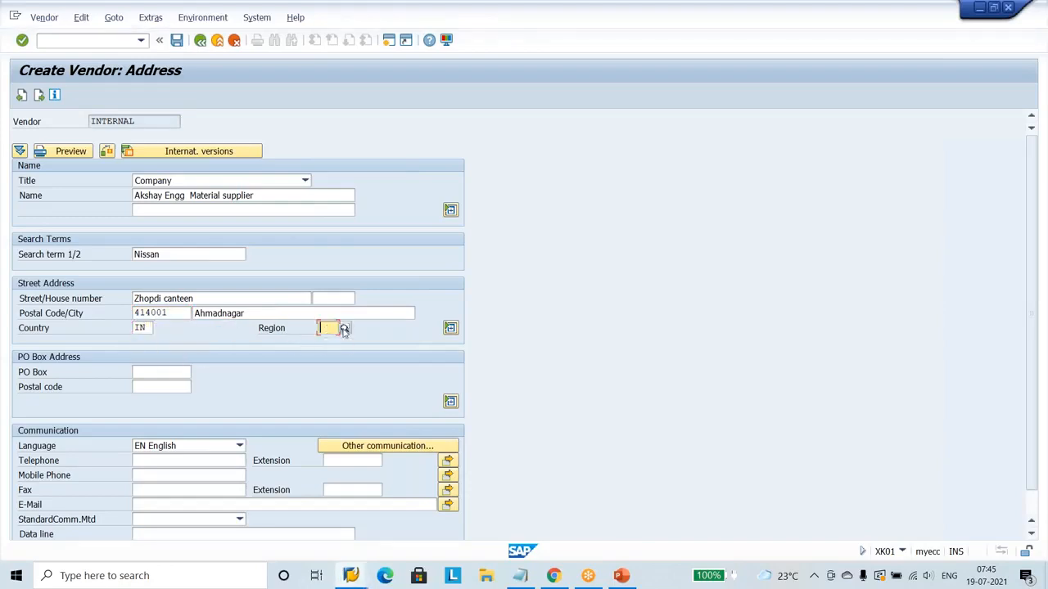
key("F4")
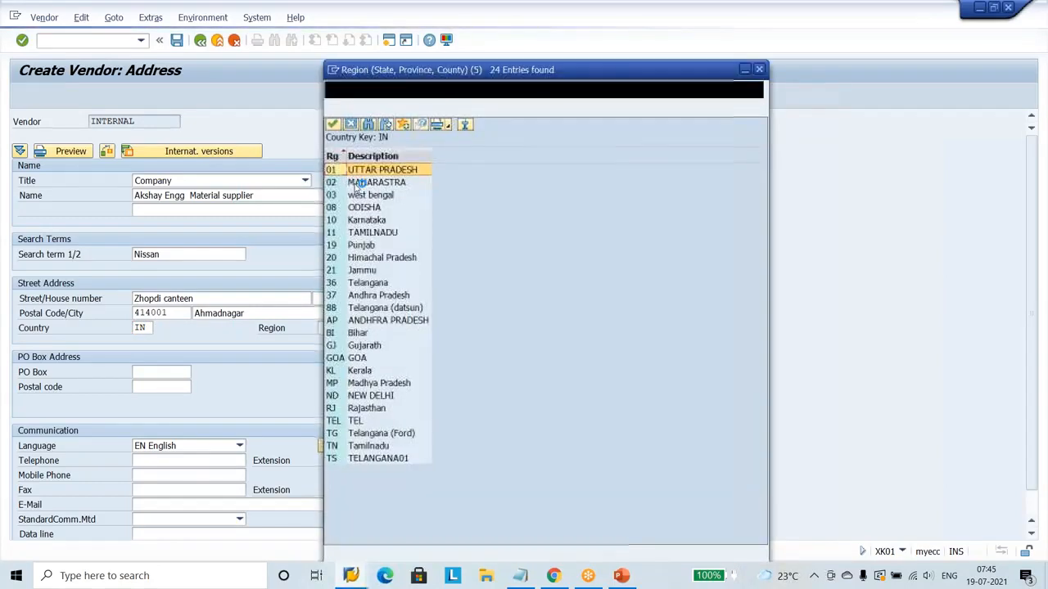
double_click(375, 182)
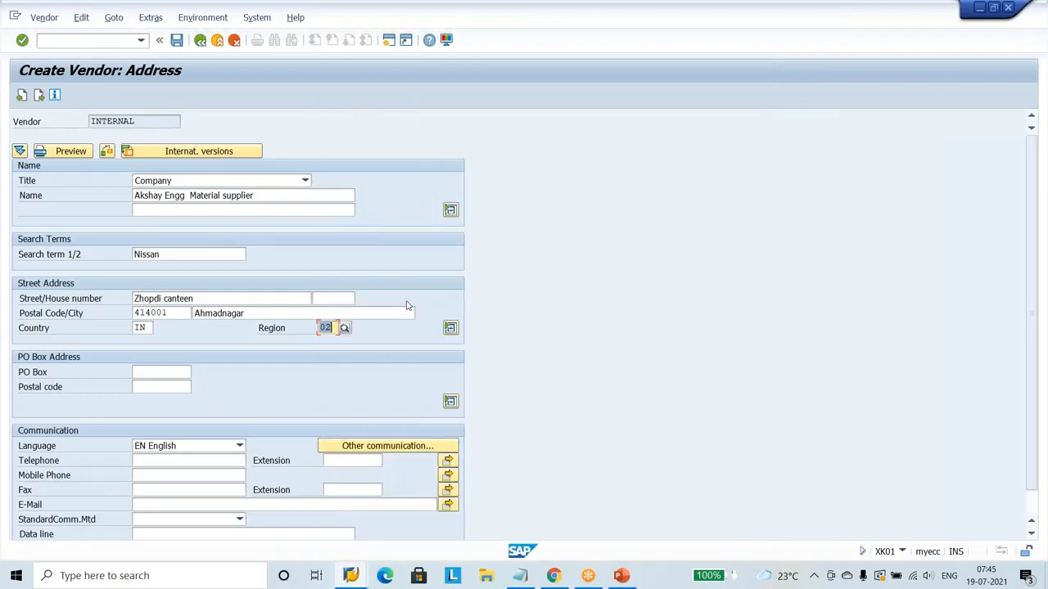
Leave the control and bank data blank and set the reconciliation account to 160000 and the cash management group to A1.
key("Return")
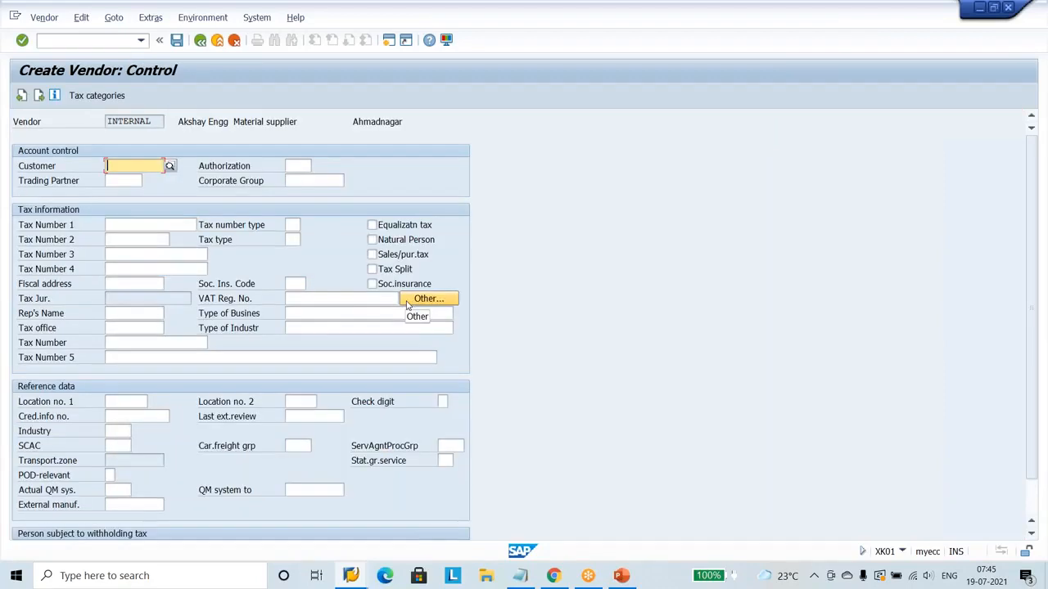
key("Return")
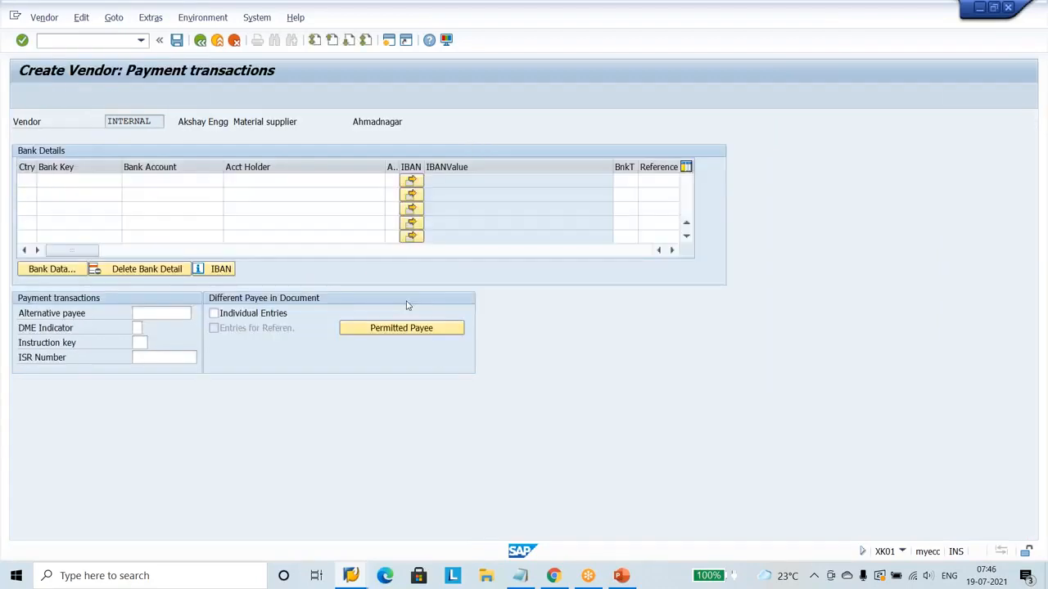
key("Return")
key("Return")
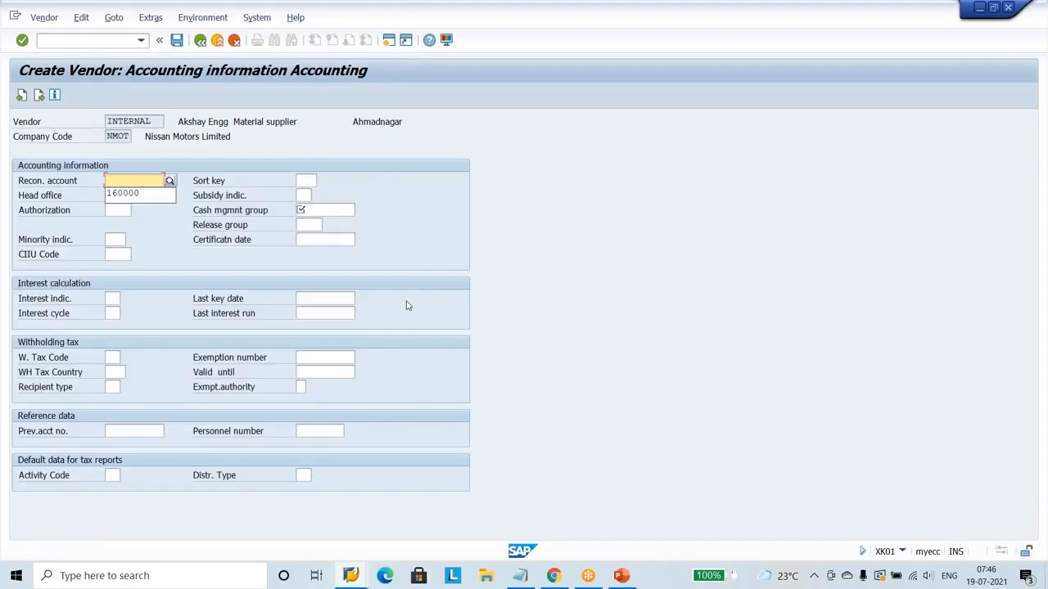
key("Down")
key("Return")
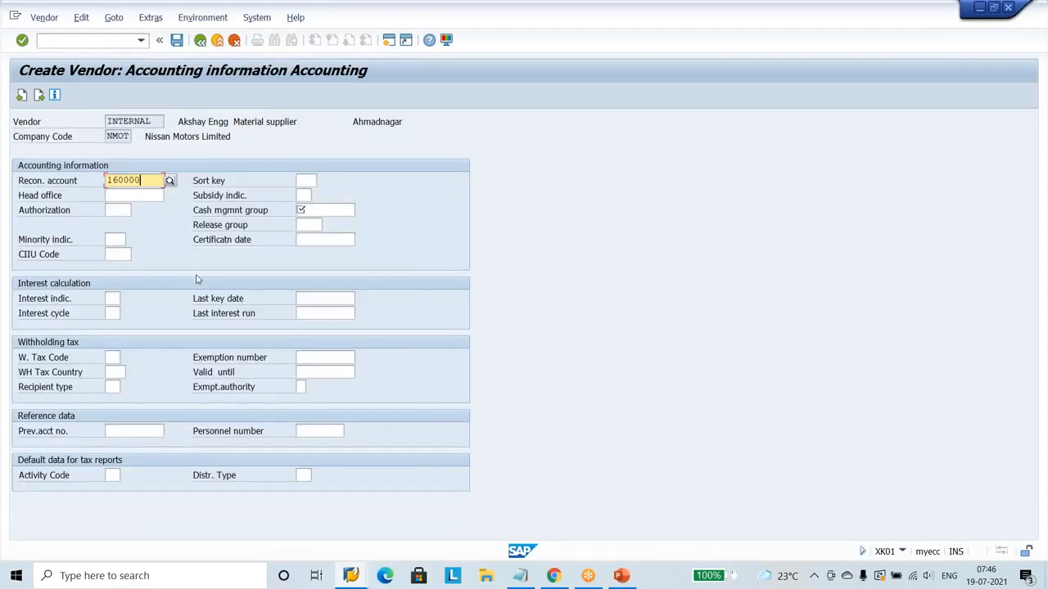
left_click(334, 212)
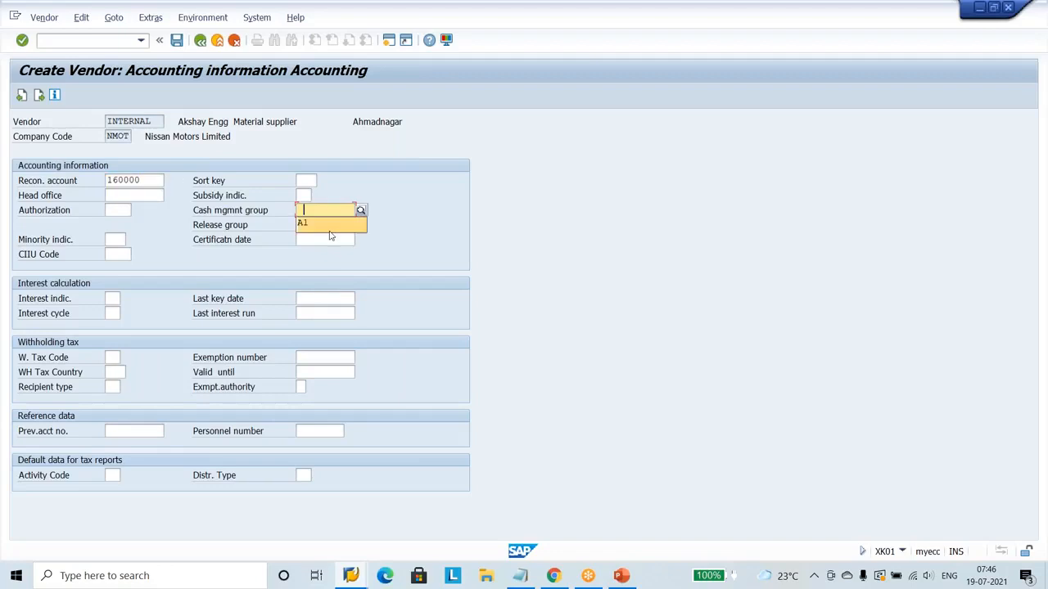
left_click(330, 231)
key("Return")
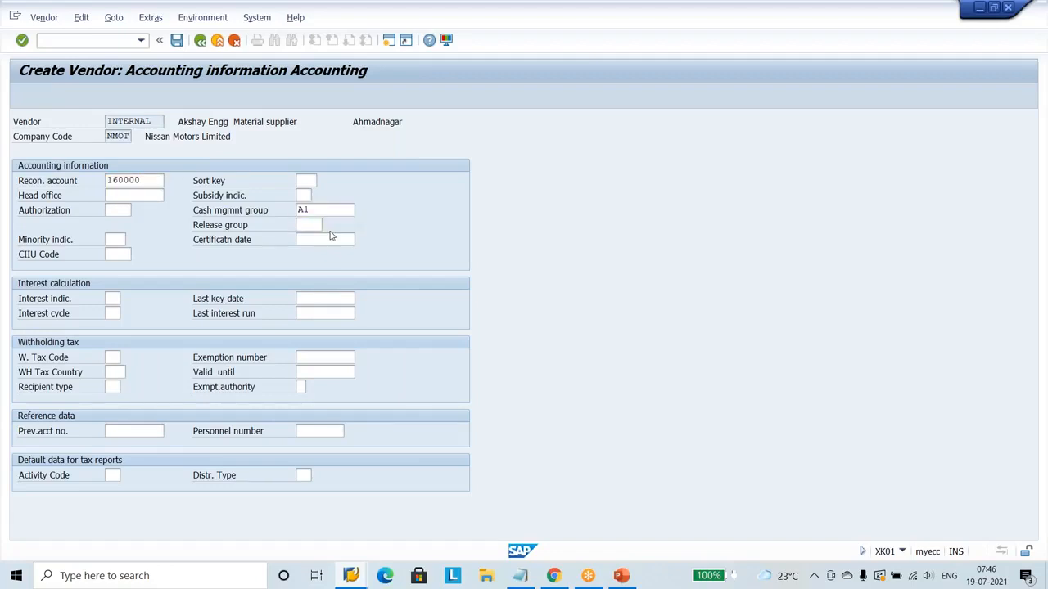
In the purchasing data, enable GR-based invoice verification and acknowledgment required, and set the order currency to INR.
key("Return")
key("Return")
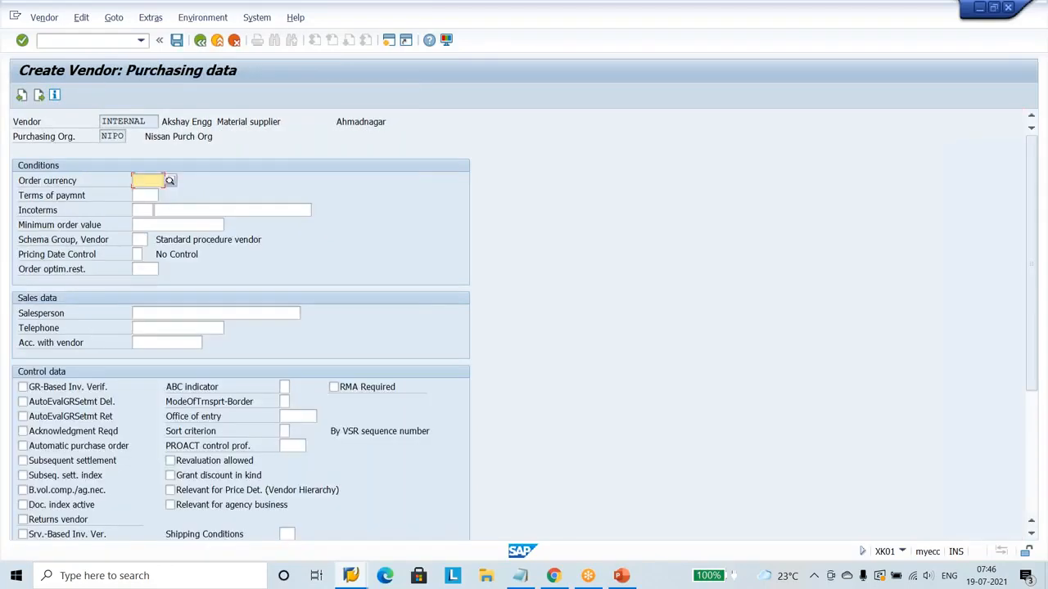
left_click(86, 392)
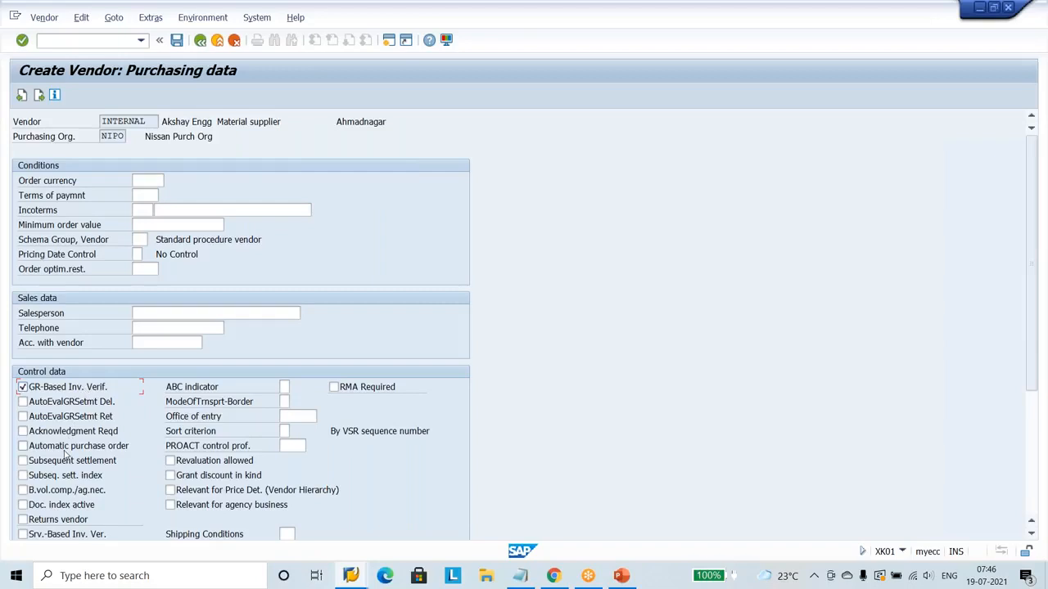
left_click(58, 434)
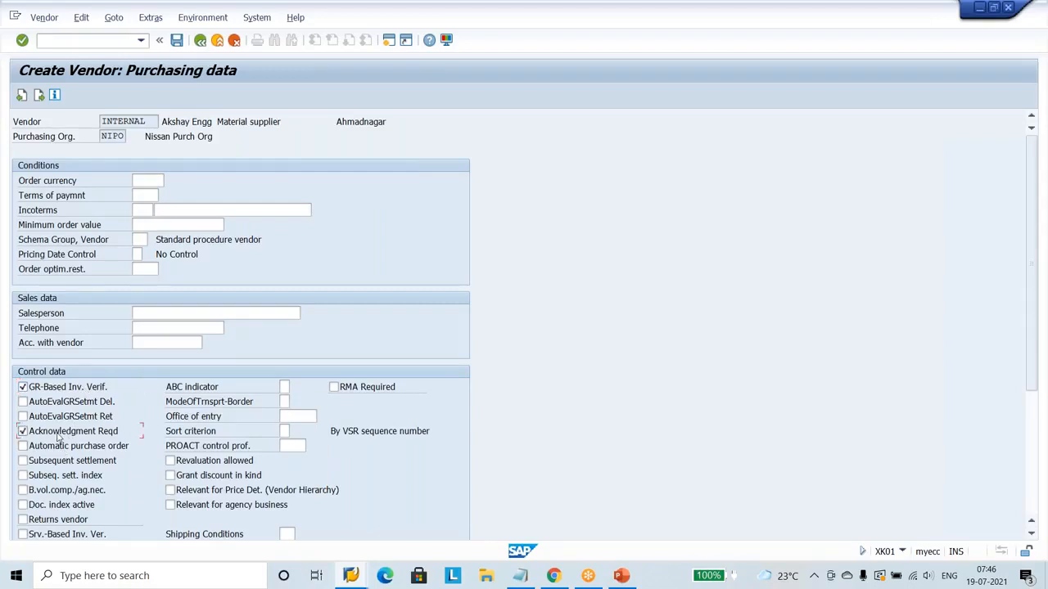
left_click(142, 179)
left_click(146, 197)
Enter the salesperson's full name in the vendor's sales data.
left_click(156, 314)
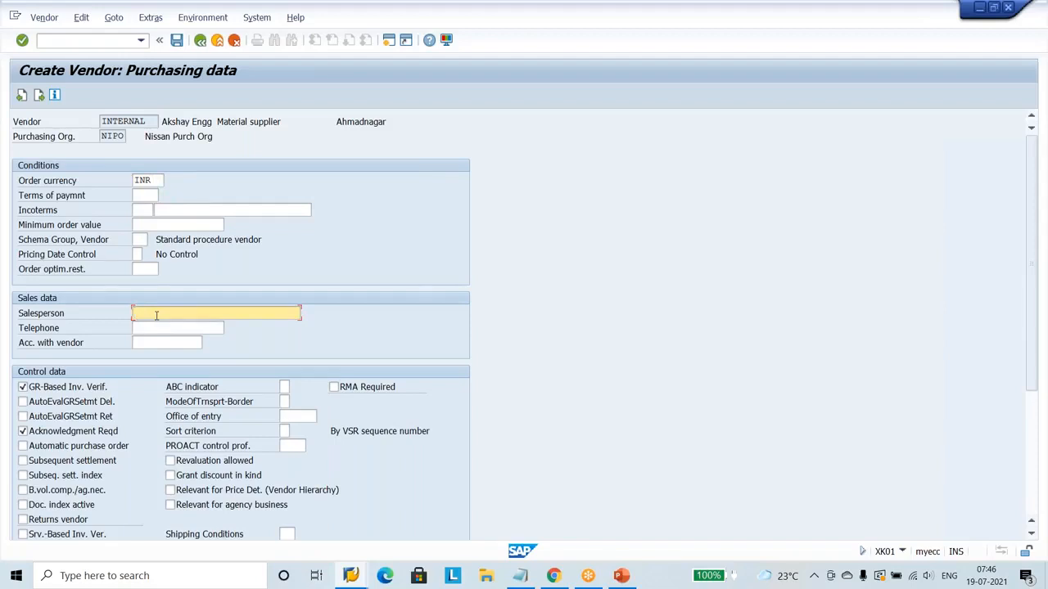
Fill in the salesperson's telephone number and save the new vendor.
left_click(175, 327)
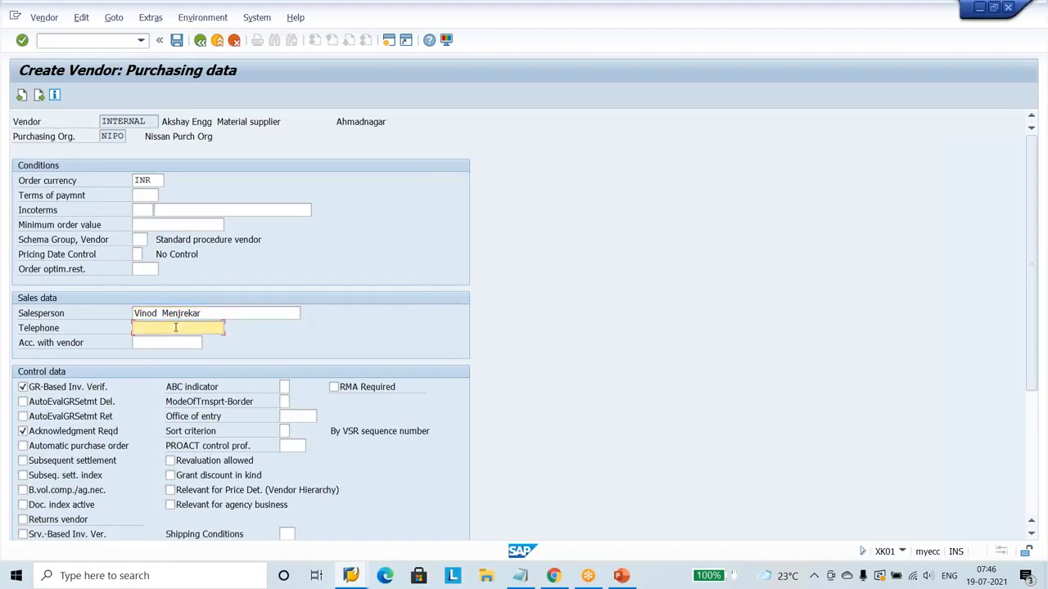
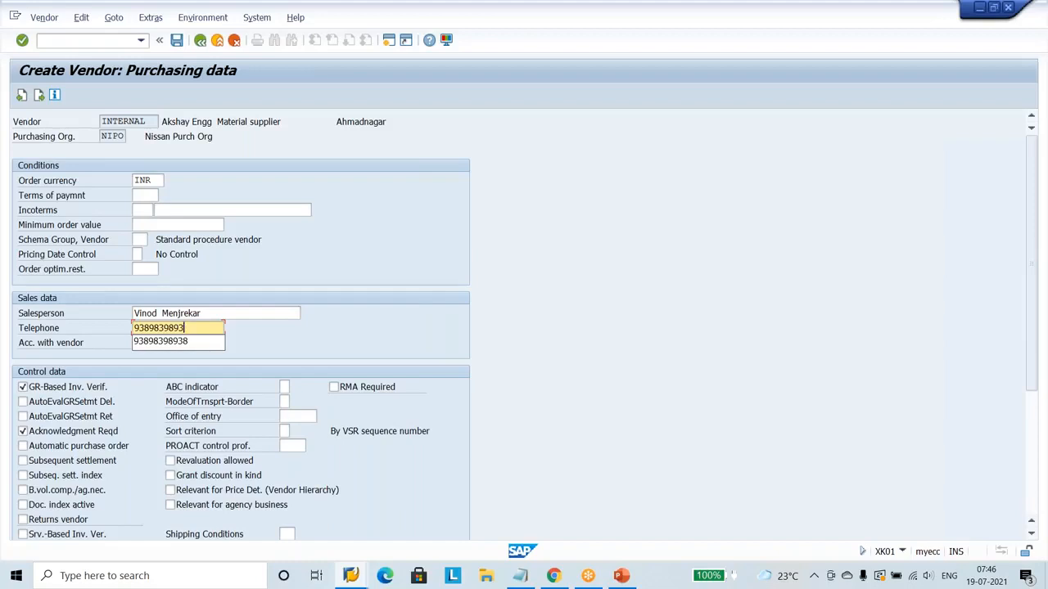
type("74847874")
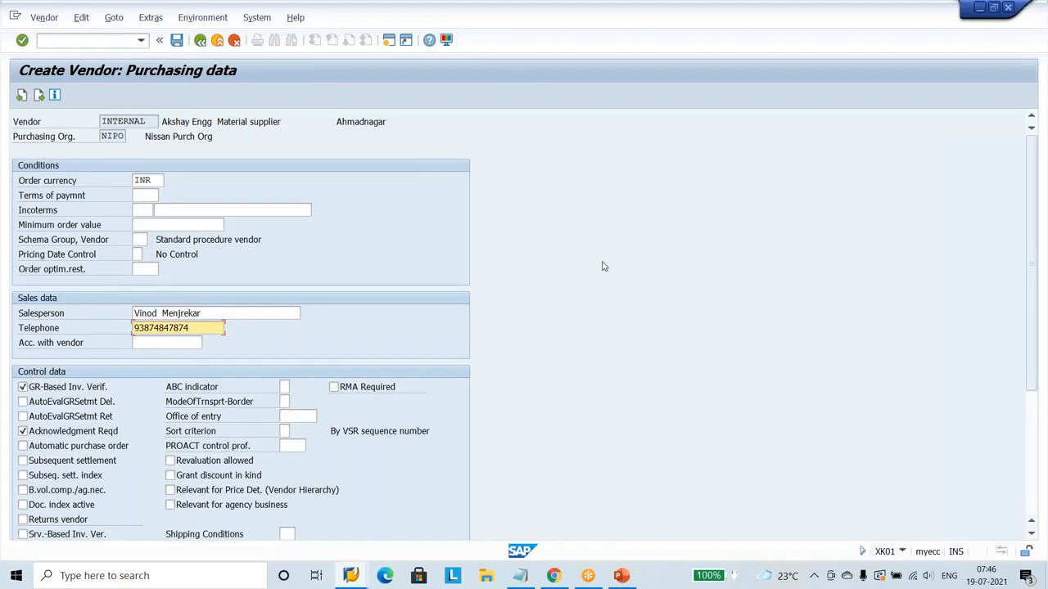
key("Return")
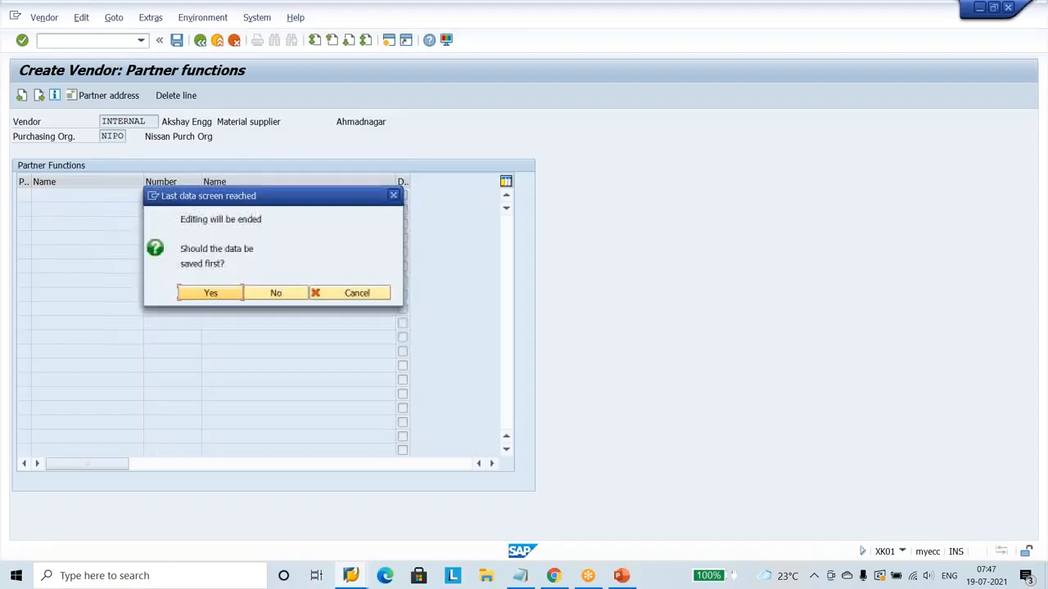
key("Return")
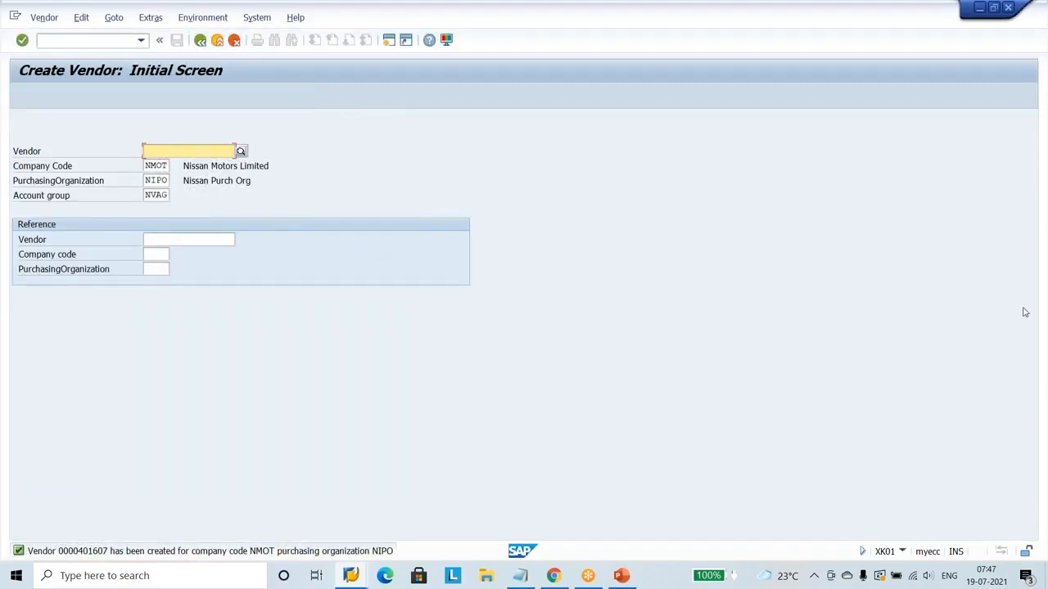
Start another vendor with company code NMOT, purchasing organization NIPO and account group NVAG, and set its title to Company.
left_click(904, 208)
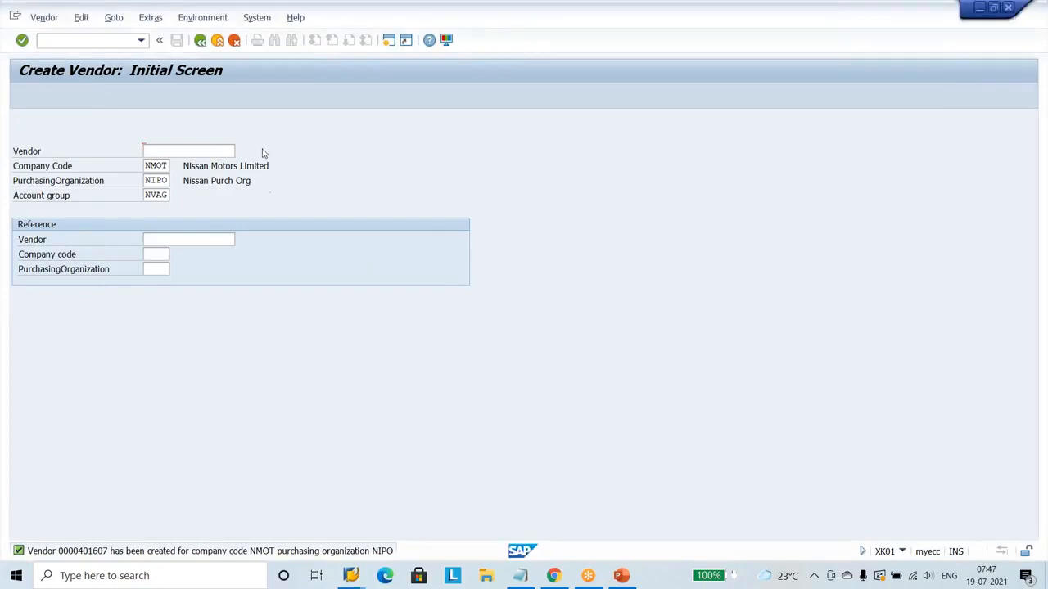
left_click(168, 151)
key("Return")
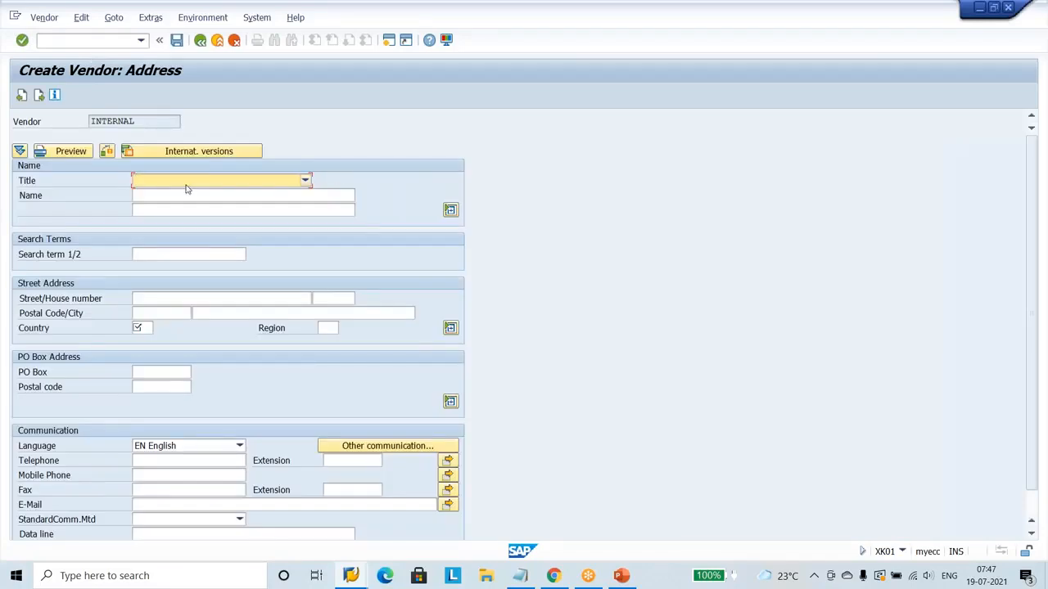
key("c")
Name the second vendor "Venkat Reddy Engineering corporation ltd".
left_click(176, 193)
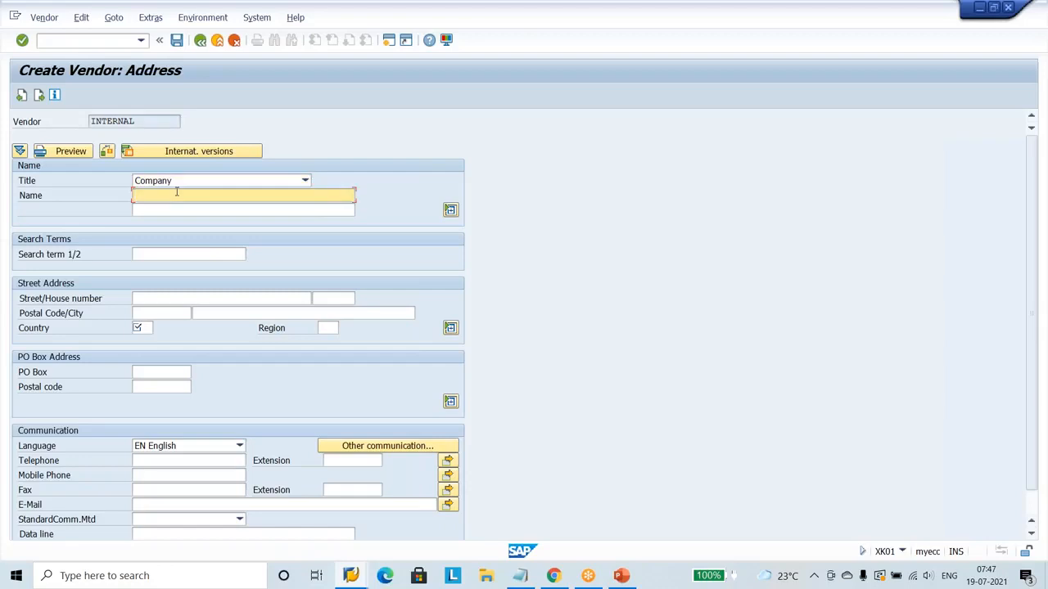
type("Venkat Reddy E")
key("BackSpace")
type("Engineering ")
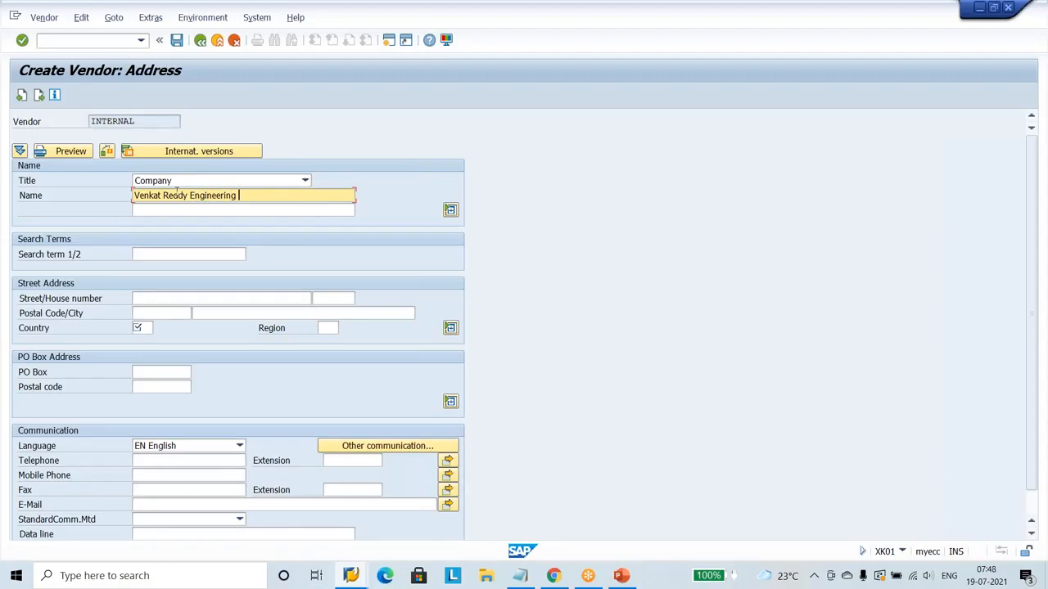
type("corporation ltd")
Set the second vendor's search term to Nissan and fill in its street.
left_click(166, 254)
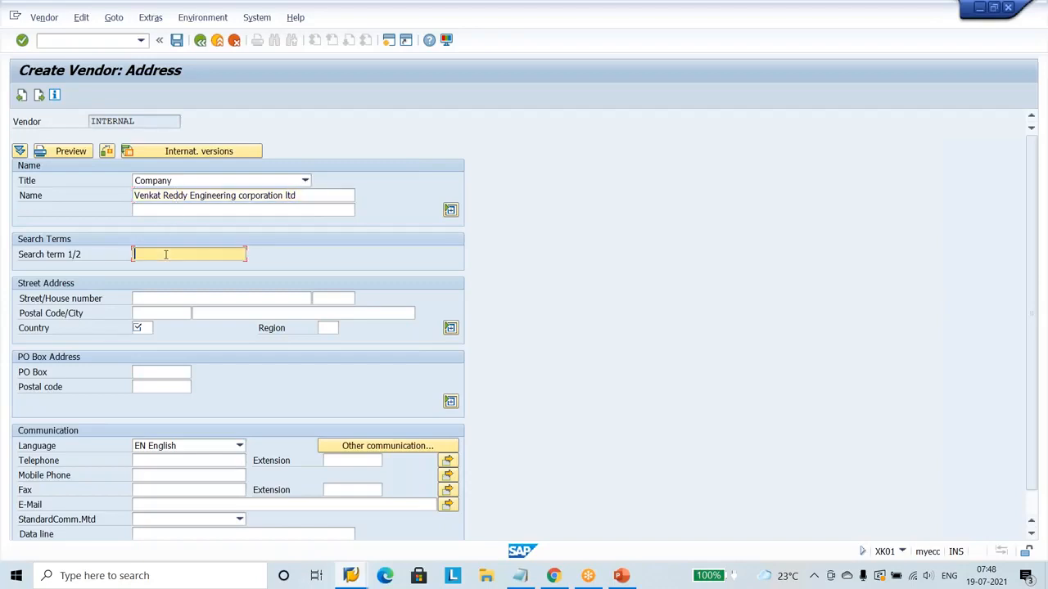
left_click(160, 272)
left_click(165, 299)
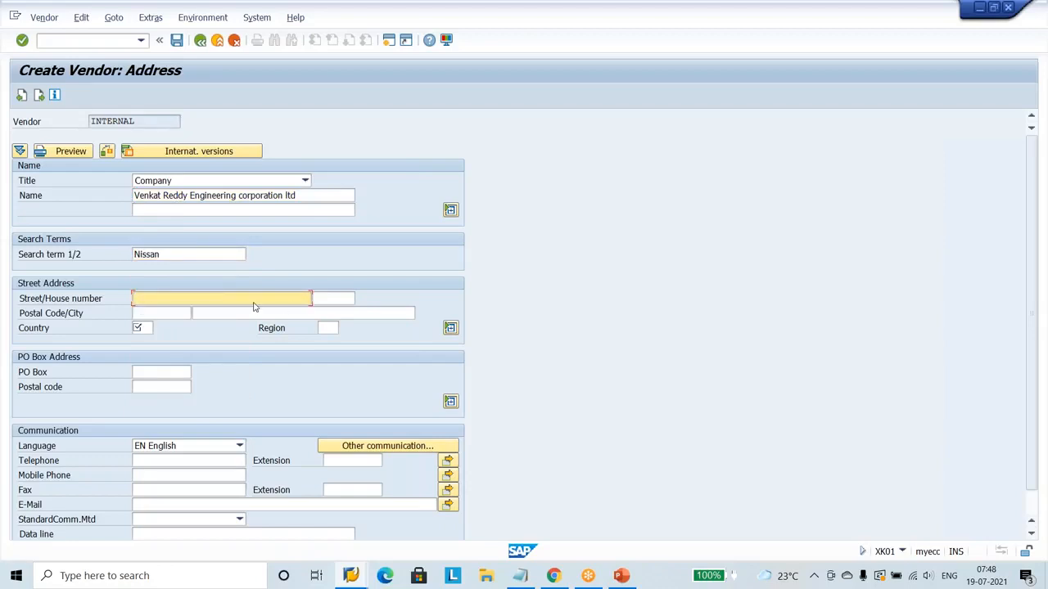
type("Omkar Nagr")
Fill in the second vendor's city and add the locality to its street entry.
left_click(184, 315)
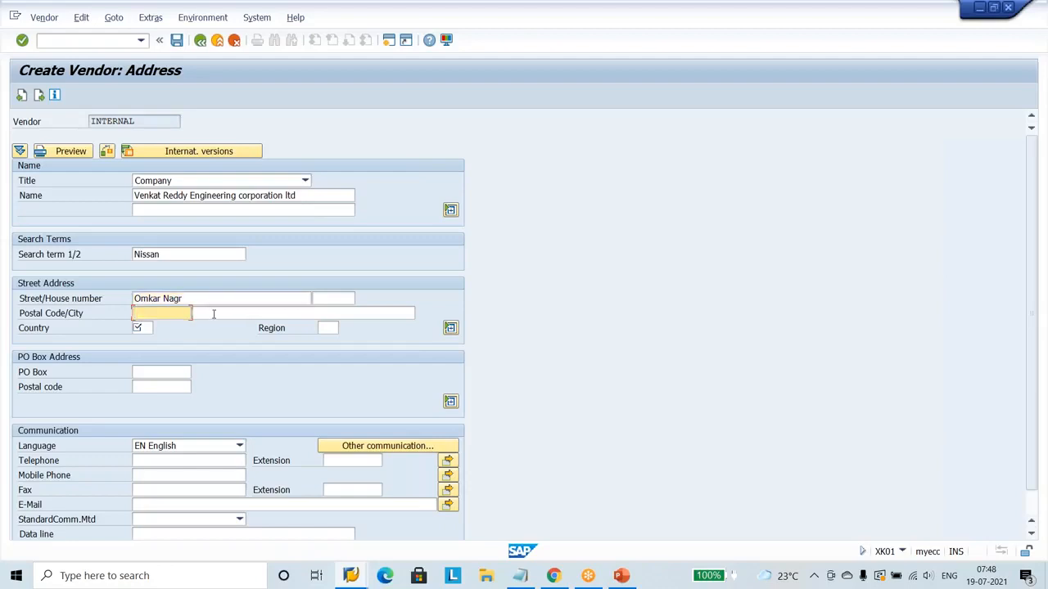
left_click(213, 314)
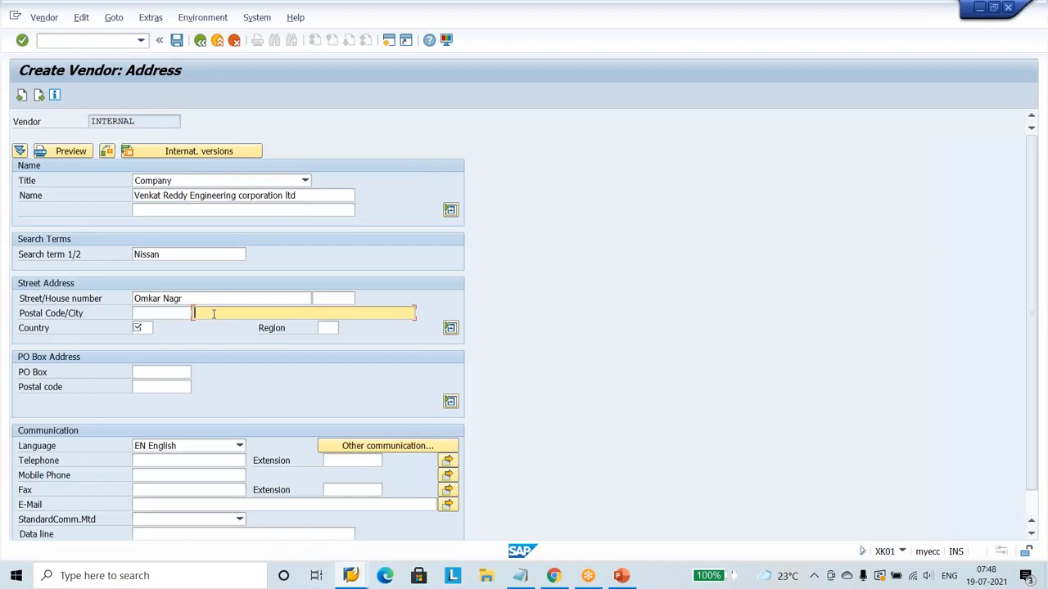
type("Hyde")
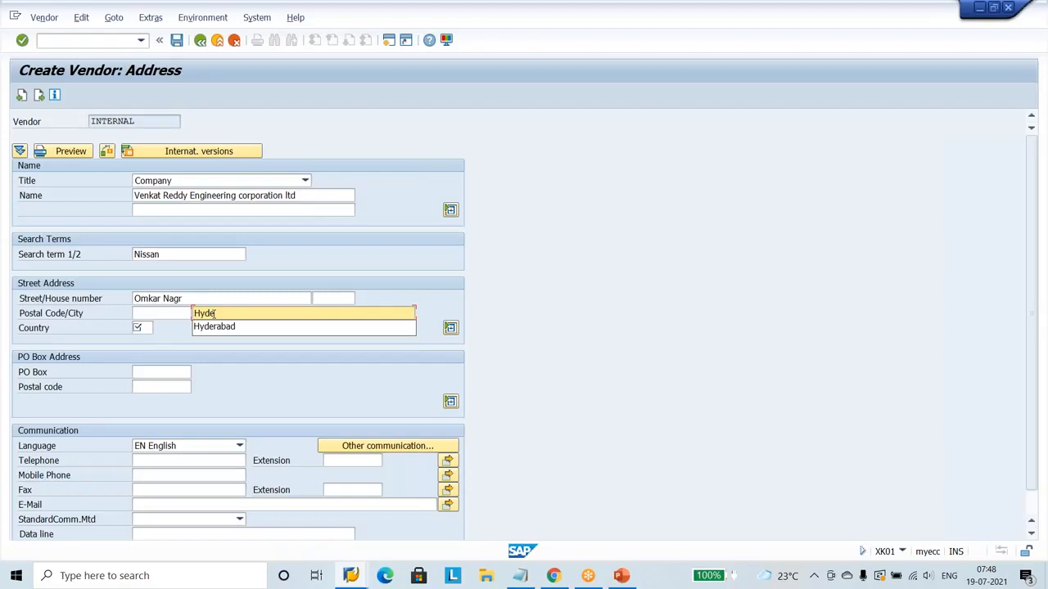
left_click(231, 329)
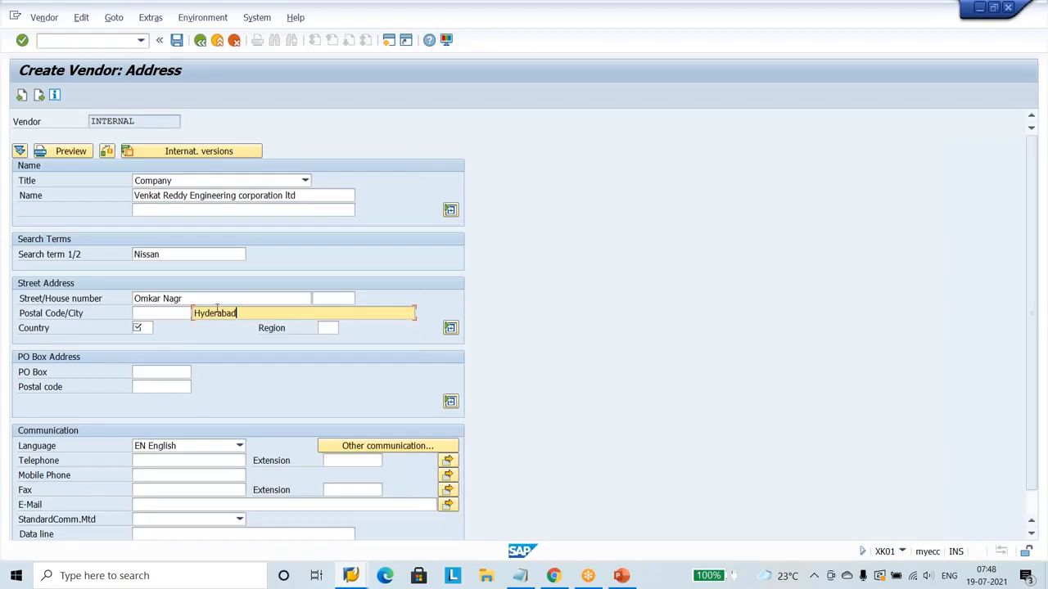
left_click(208, 300)
type(", ")
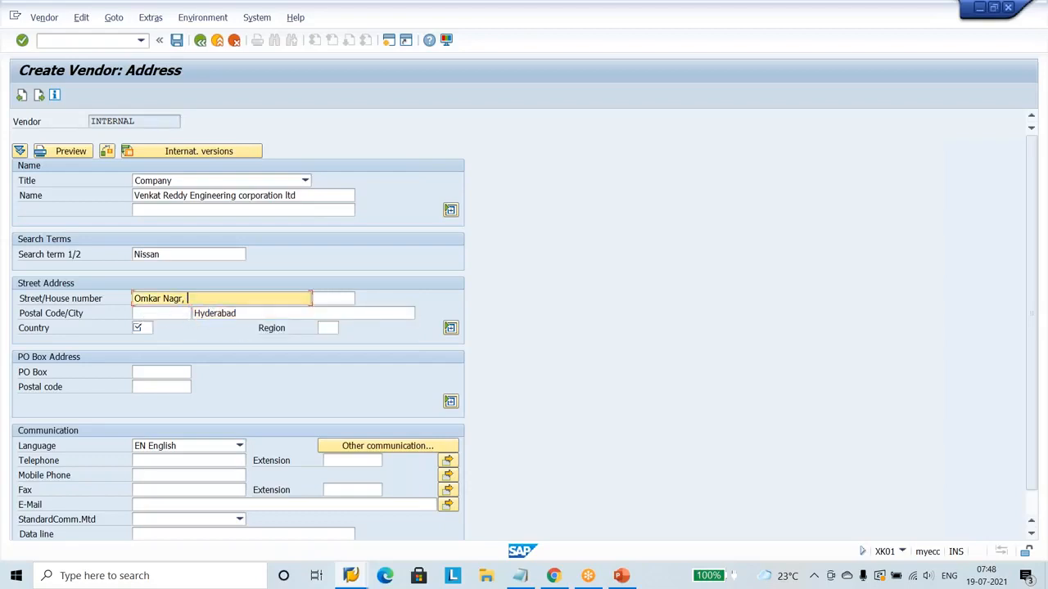
type("LB nagar")
Fill in the second vendor's postal code and set its country to IN, India.
left_click(174, 314)
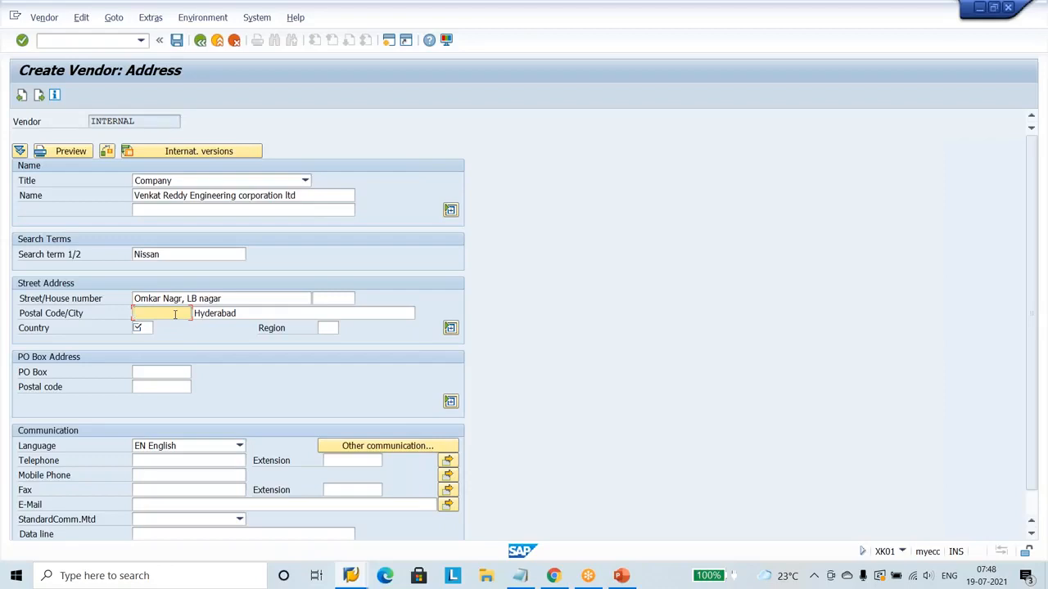
type("50")
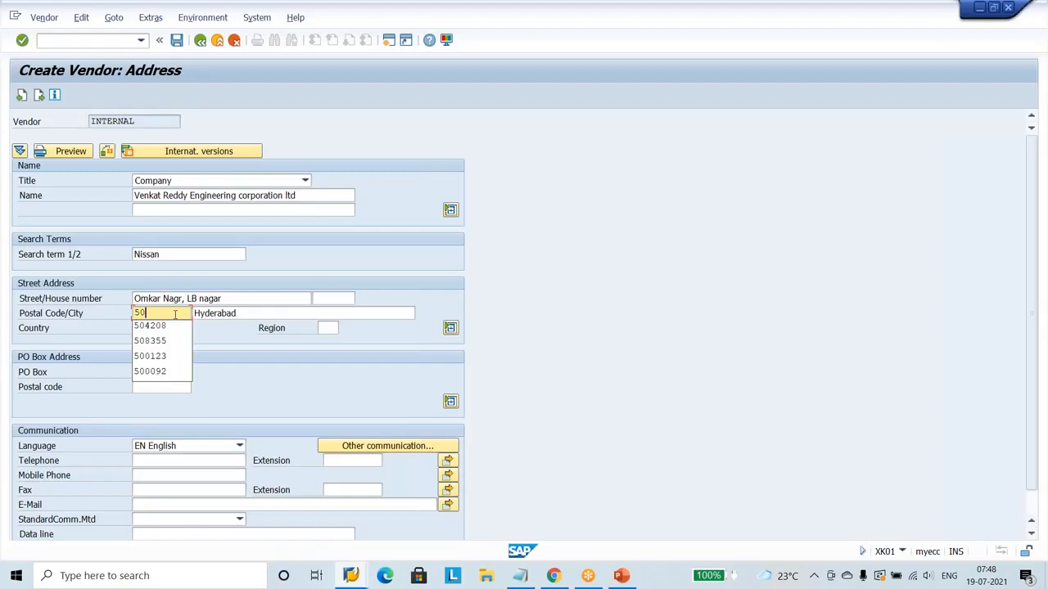
type("0078")
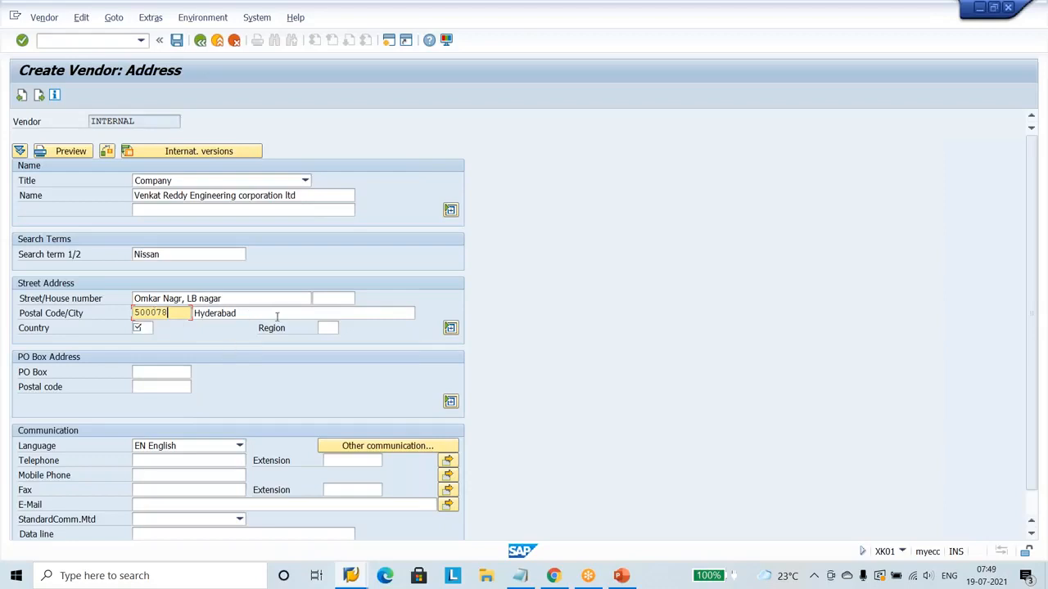
left_click(141, 329)
type("in")
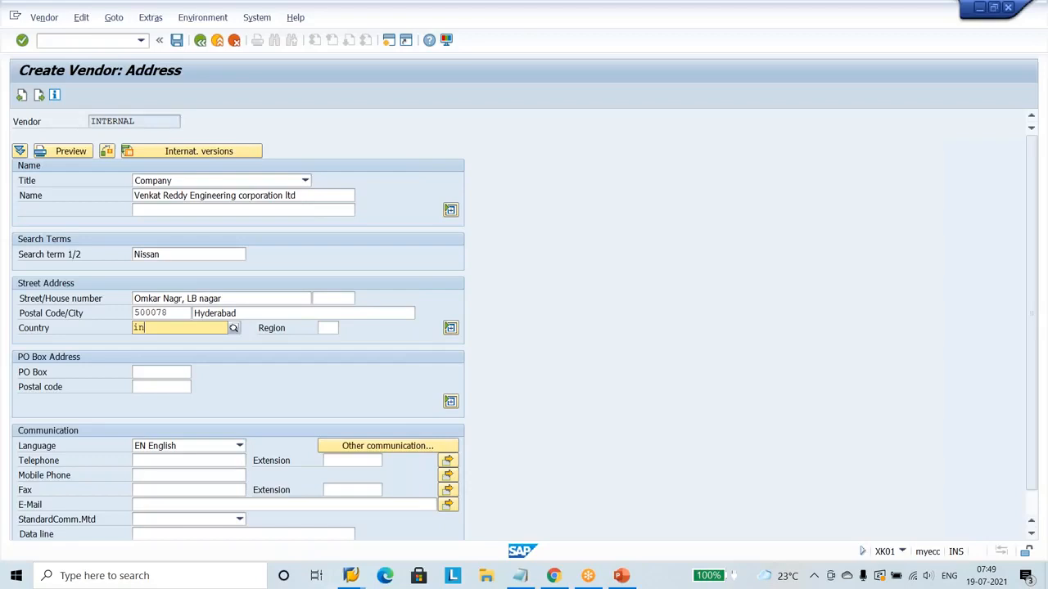
left_click(147, 355)
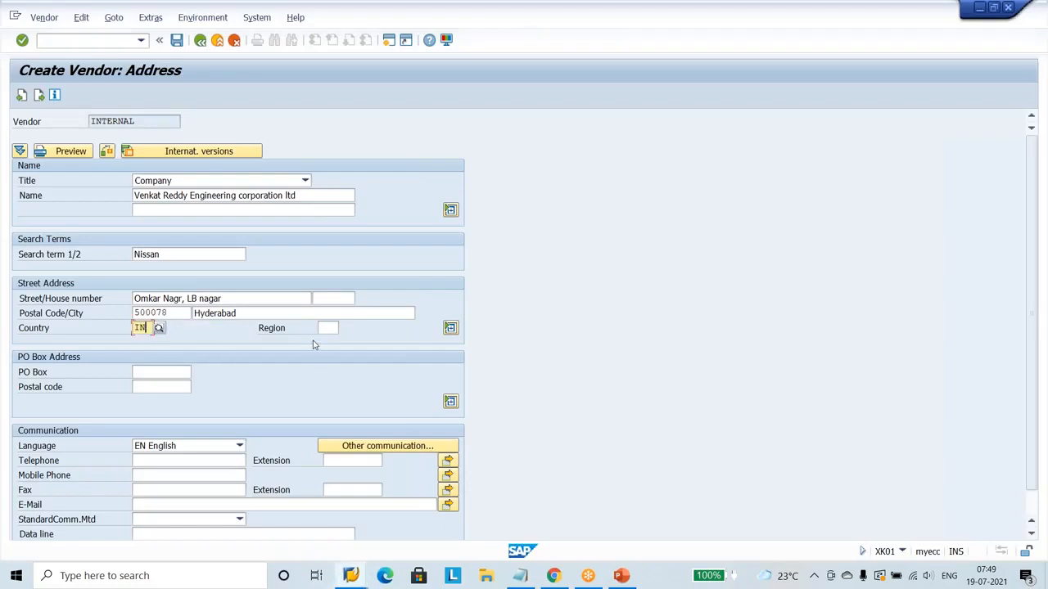
Set the second vendor's region to TG, Telangana (Ford).
left_click(323, 328)
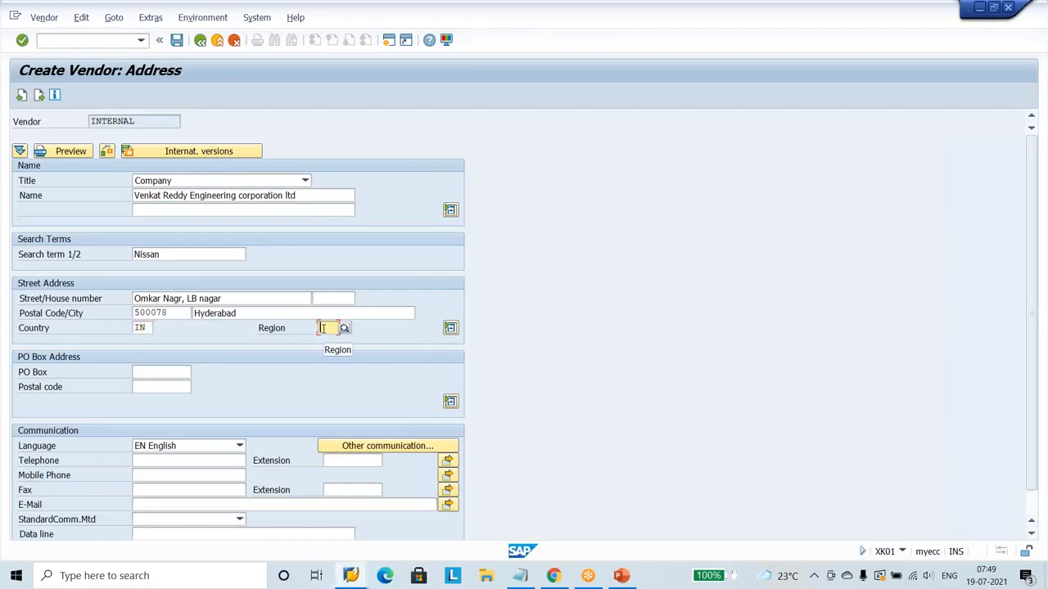
left_click(344, 328)
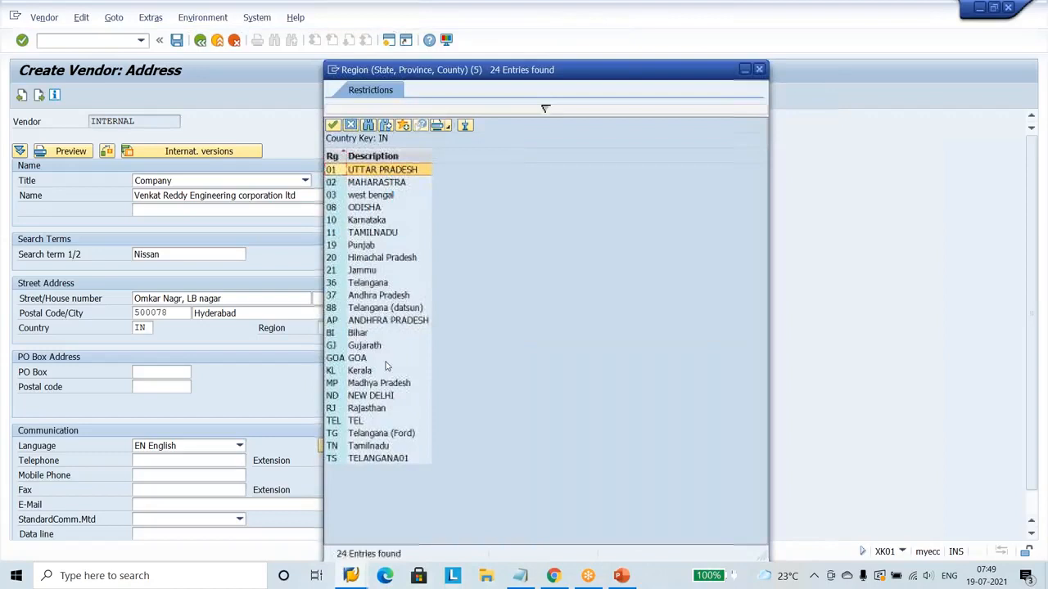
left_click(371, 435)
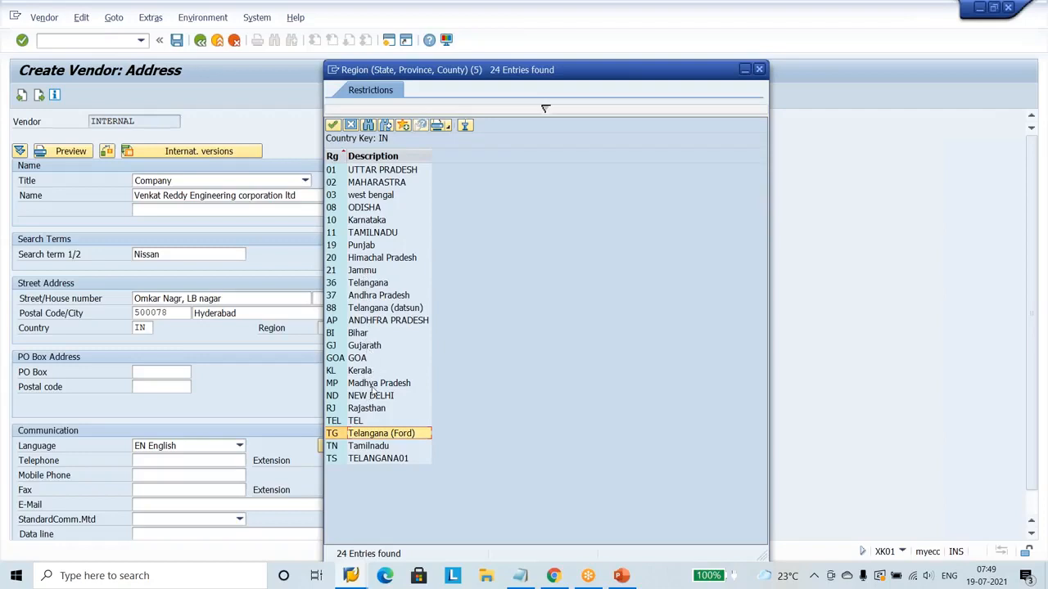
double_click(365, 436)
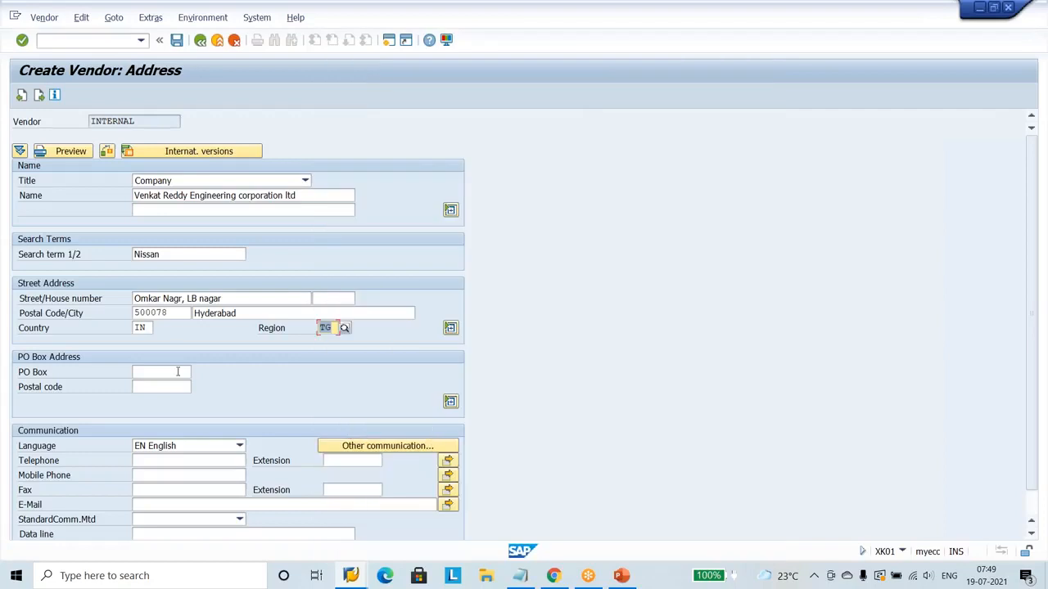
Correct the last two digits of the second vendor's postal code and submit the address data.
left_click(169, 313)
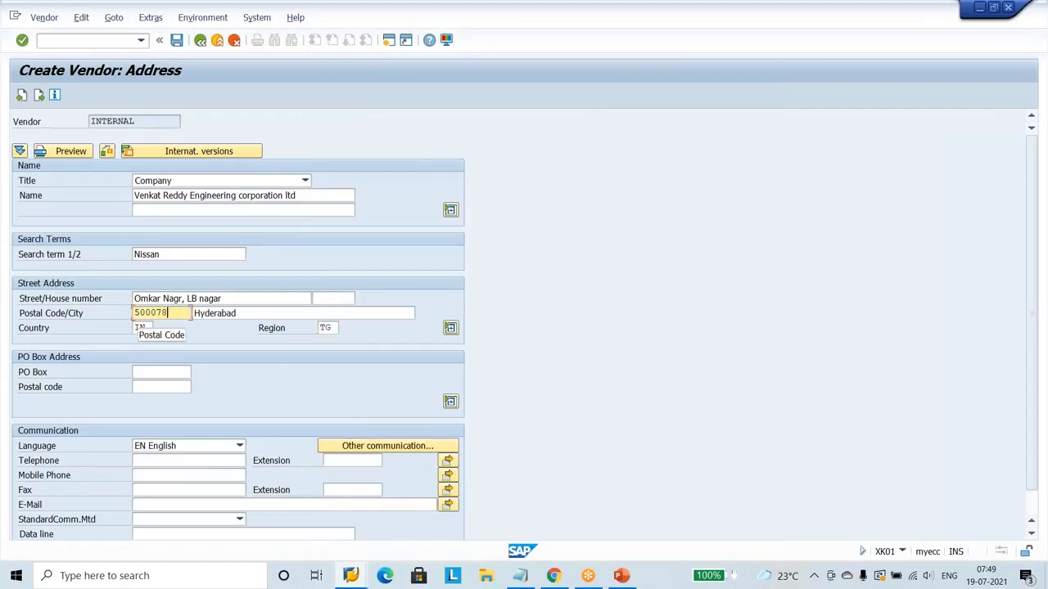
key("BackSpace")
key("BackSpace")
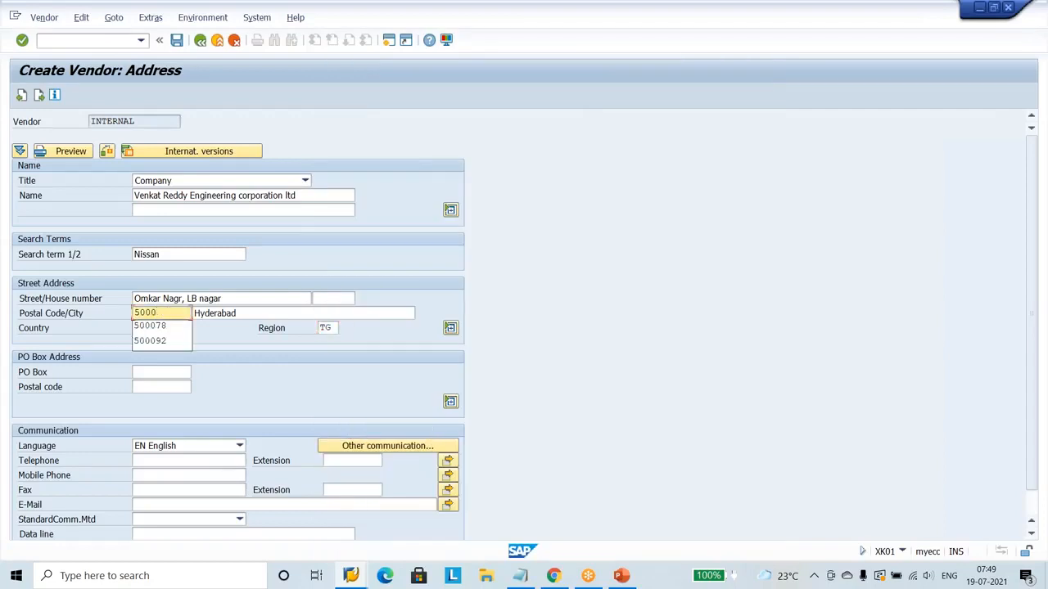
type("35")
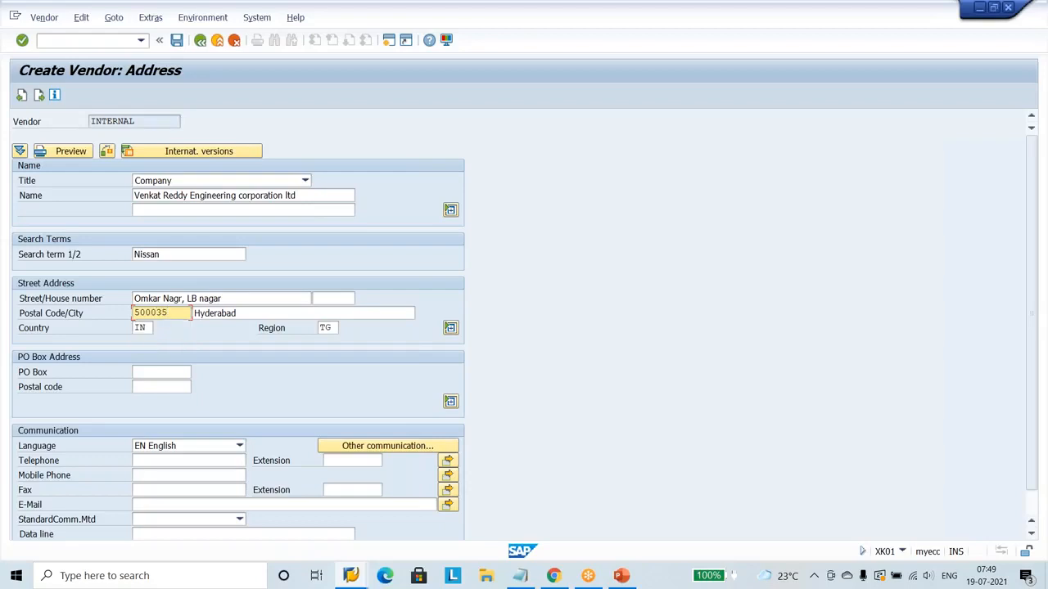
left_click(290, 308)
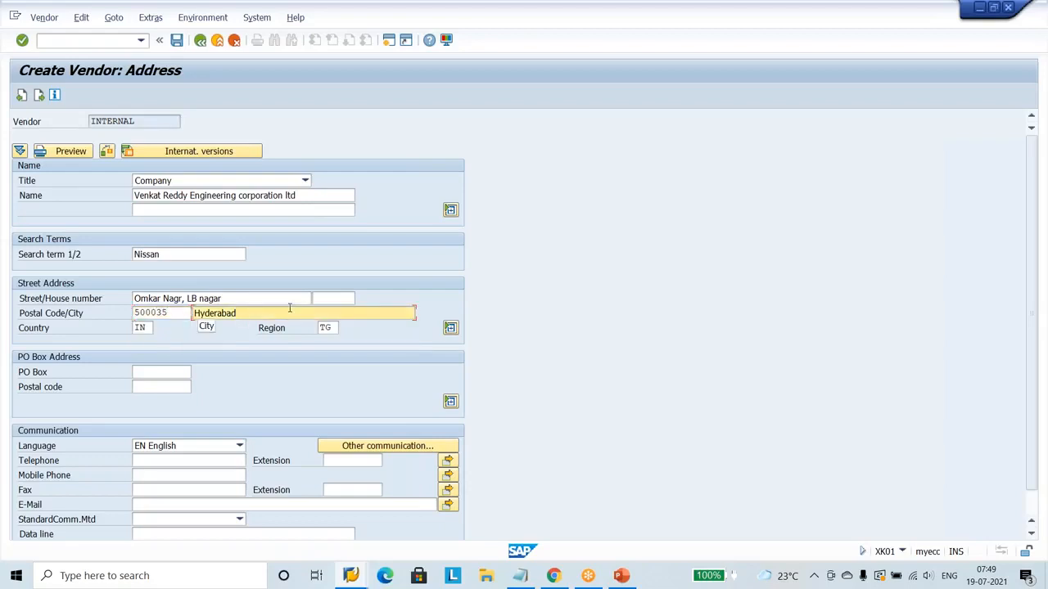
key("Return")
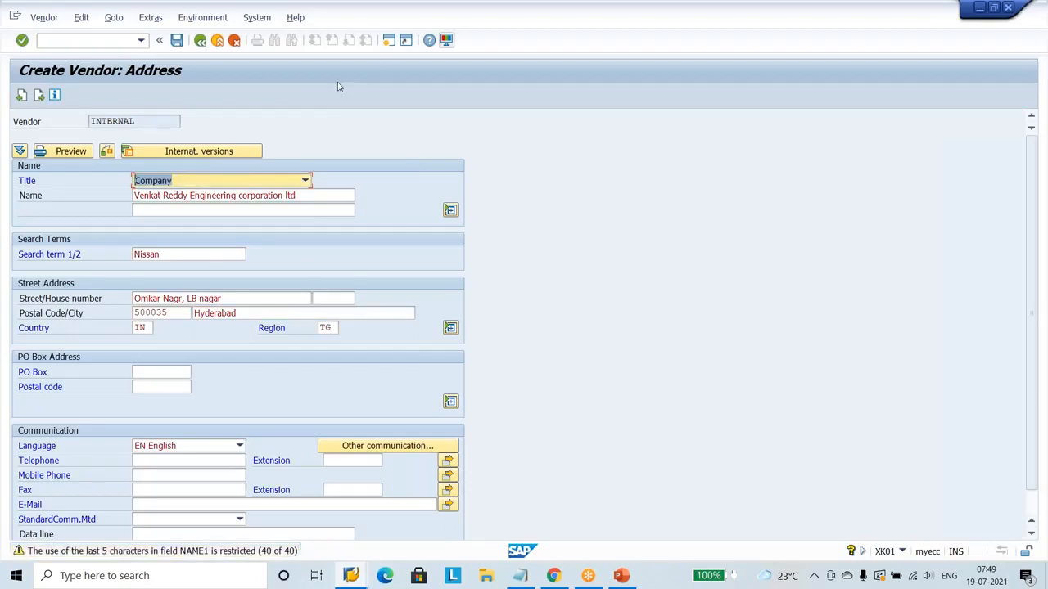
Shorten the second vendor's name to "Venkat Reddy Engg corporation ltd" and continue to the control data.
left_click(238, 195)
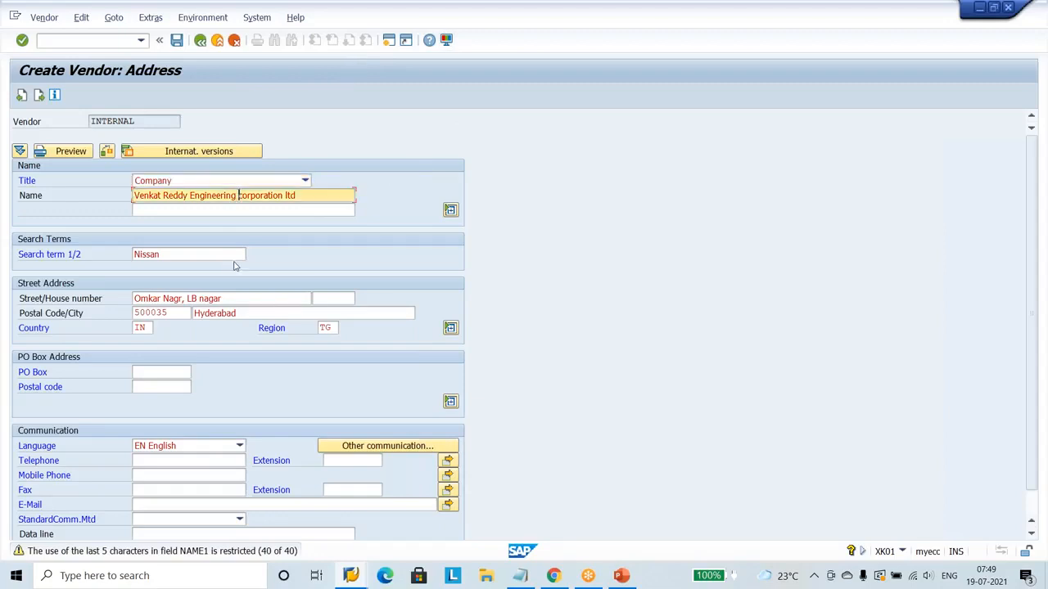
key("BackSpace")
key("BackSpace")
key("BackSpace")
key("BackSpace")
key("BackSpace")
key("BackSpace")
key("BackSpace")
key("BackSpace")
key("BackSpace")
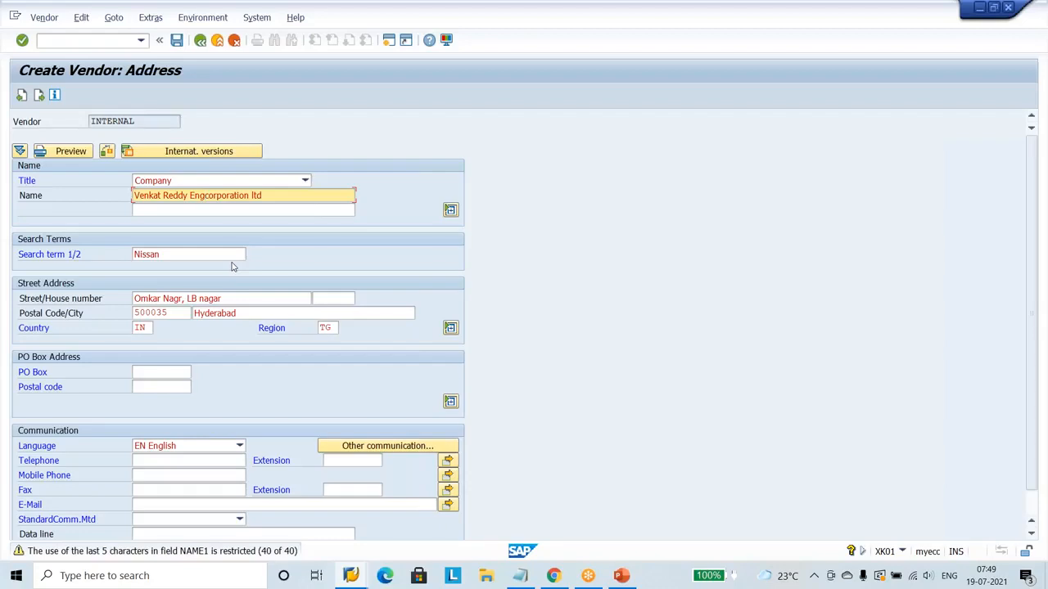
type("g")
key("BackSpace")
key("Return")
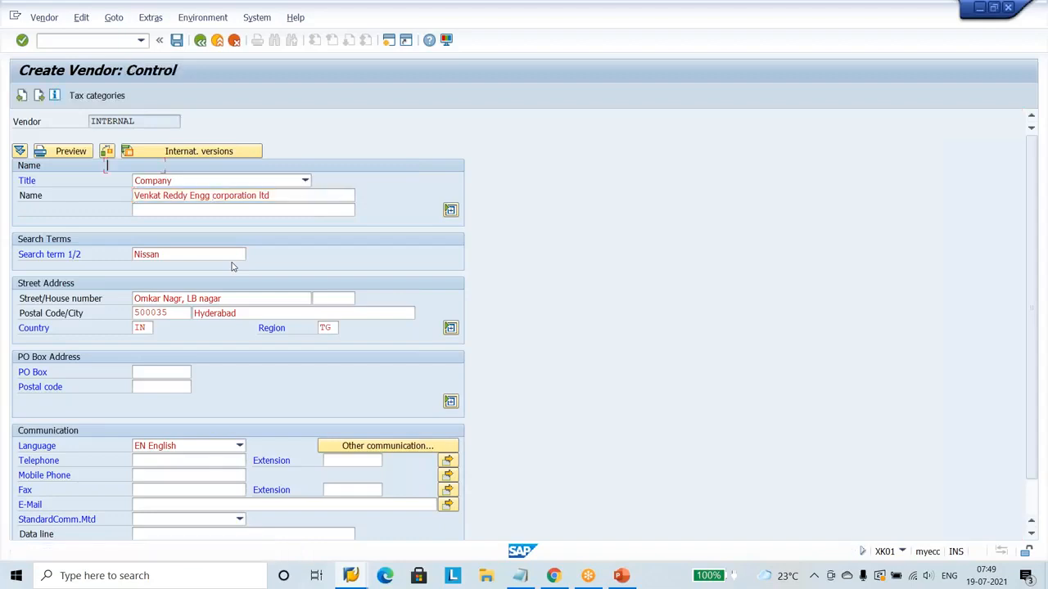
Proceed to the second vendor's accounting information, setting reconciliation account 160000 and cash management group A1.
key("Return")
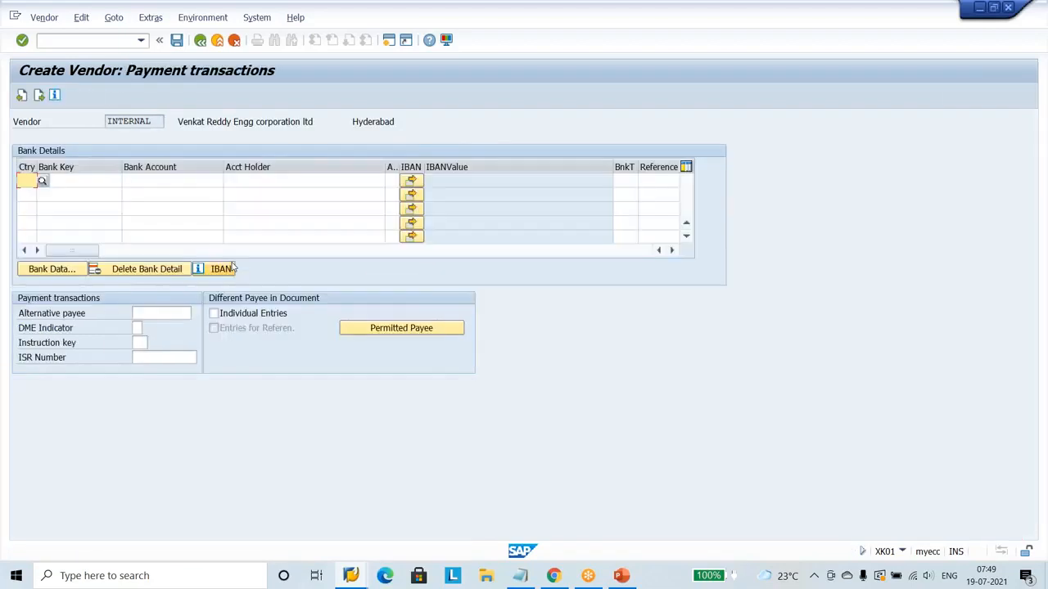
key("Return")
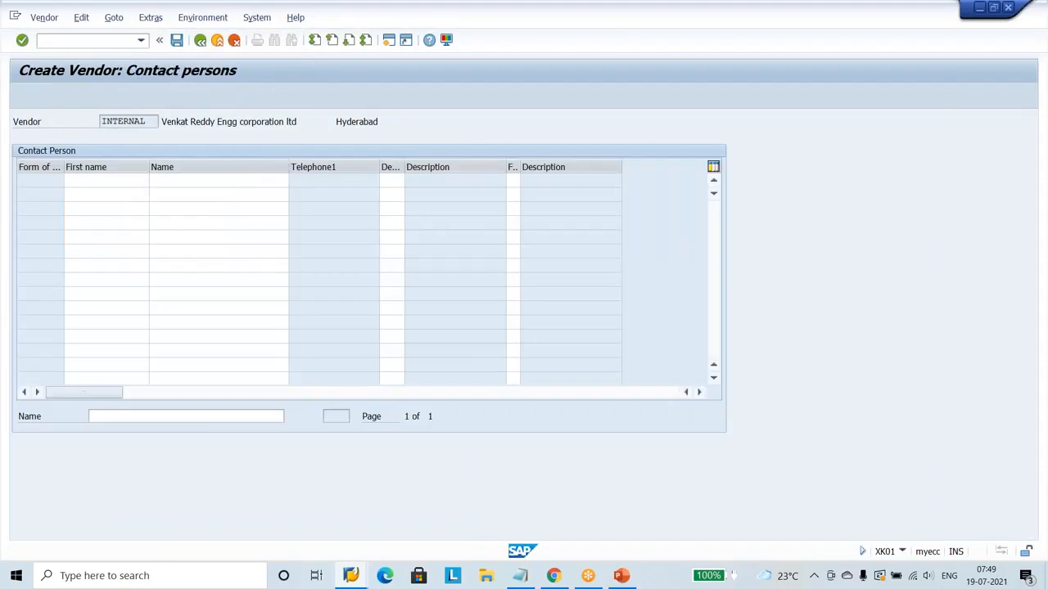
key("Return")
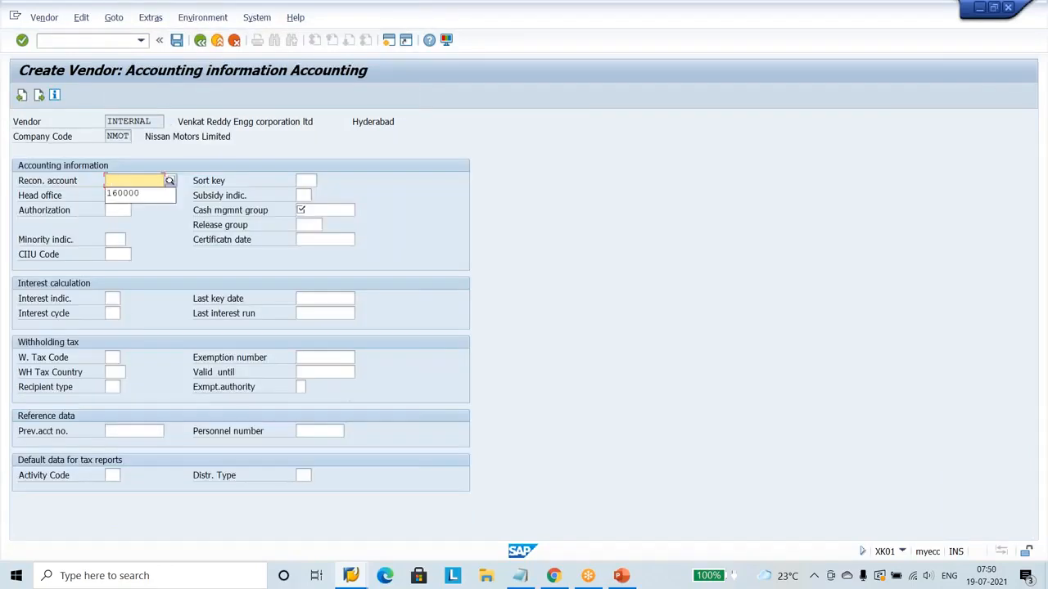
key("Down")
key("Return")
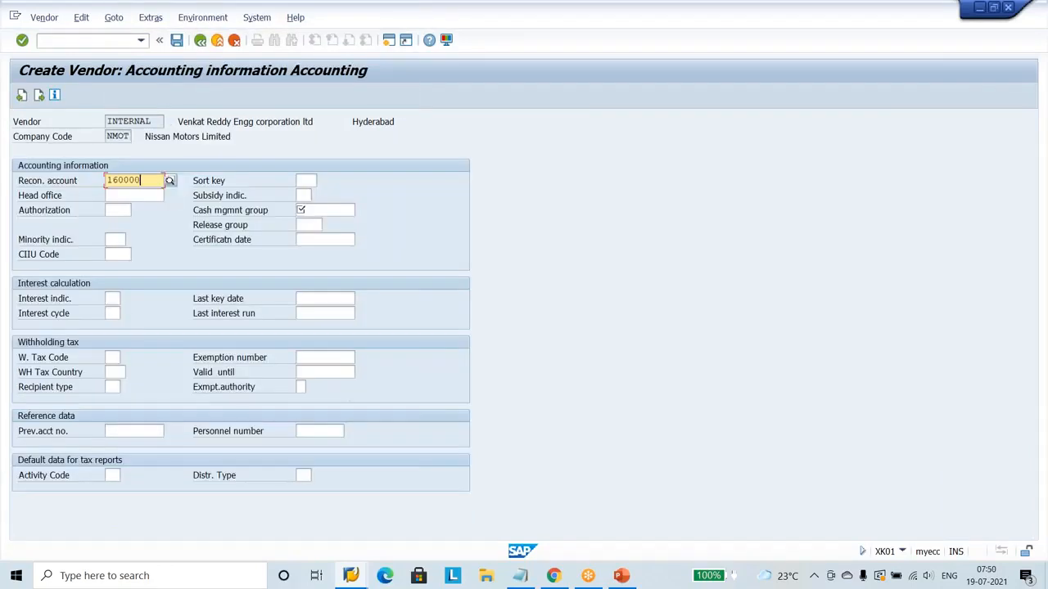
key("Return")
key("Down")
key("Return")
Continue to the second vendor's NIPO purchasing data and fill in the salesperson's name and telephone number.
key("Return")
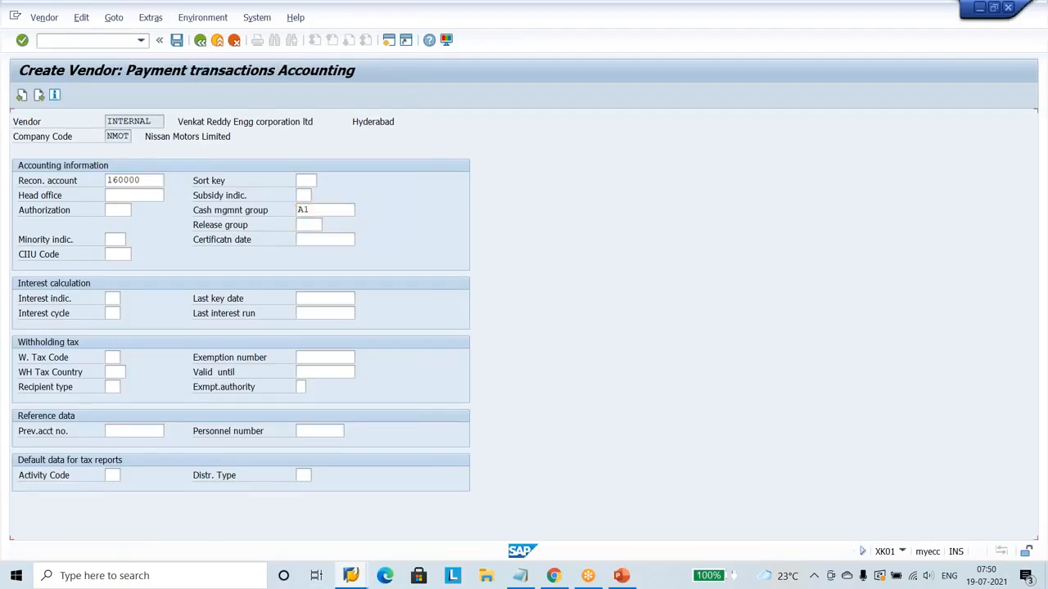
key("Return")
key("Return")
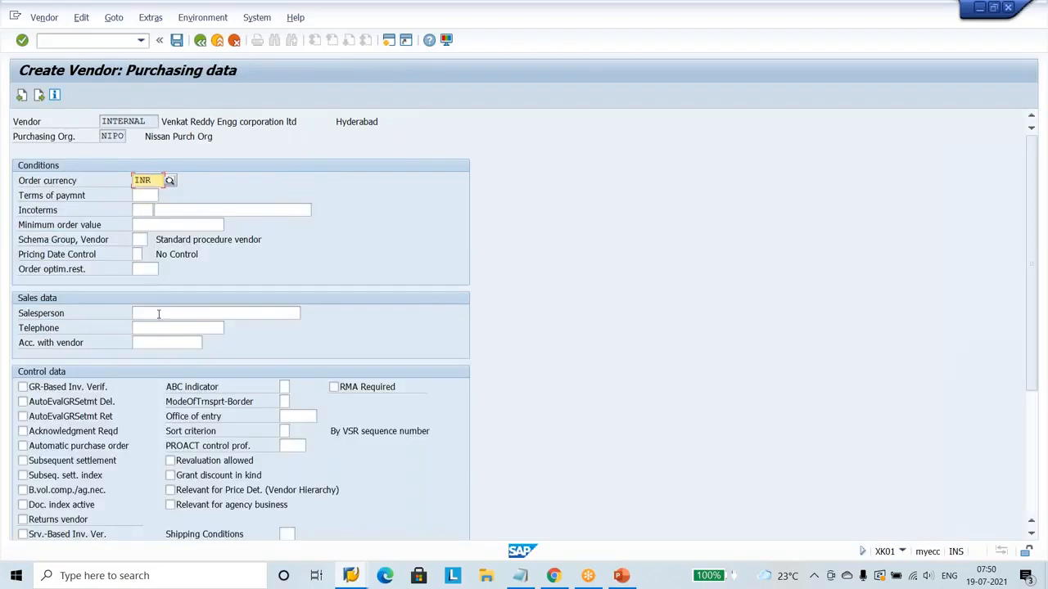
left_click(159, 314)
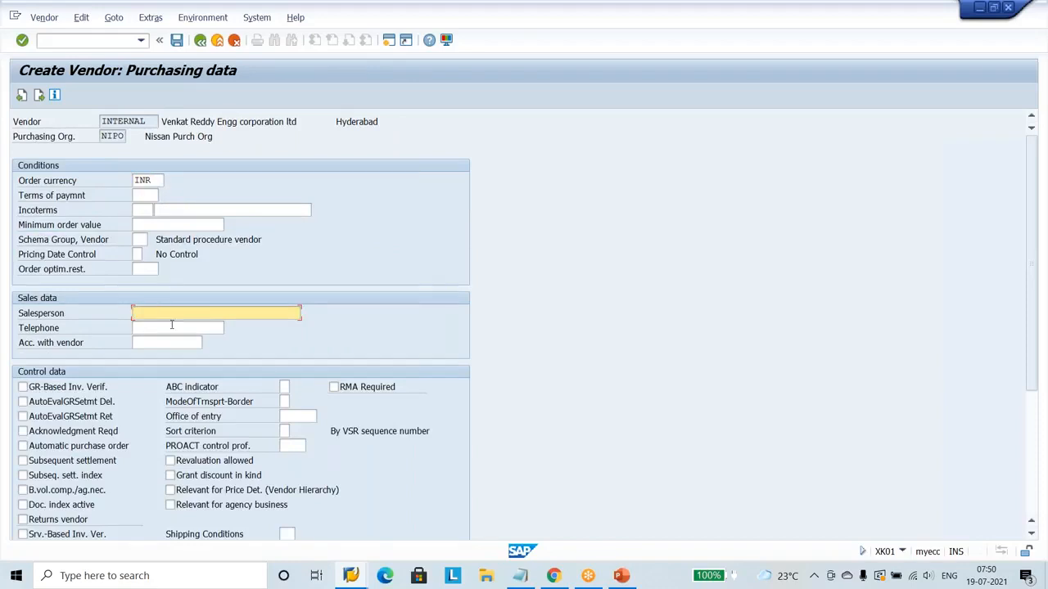
left_click(1041, 222)
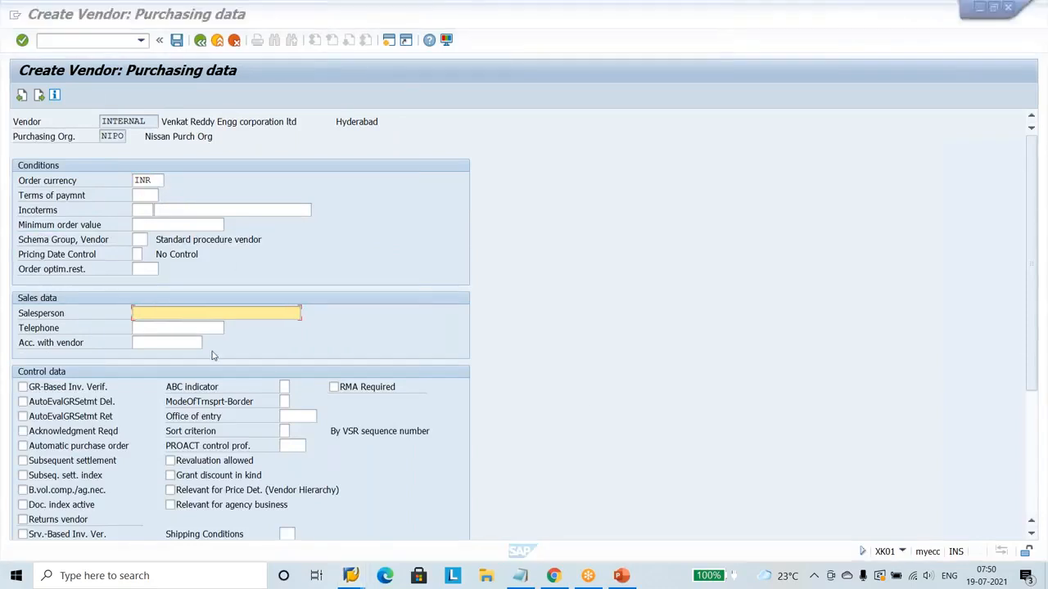
left_click(183, 316)
type("Naresh")
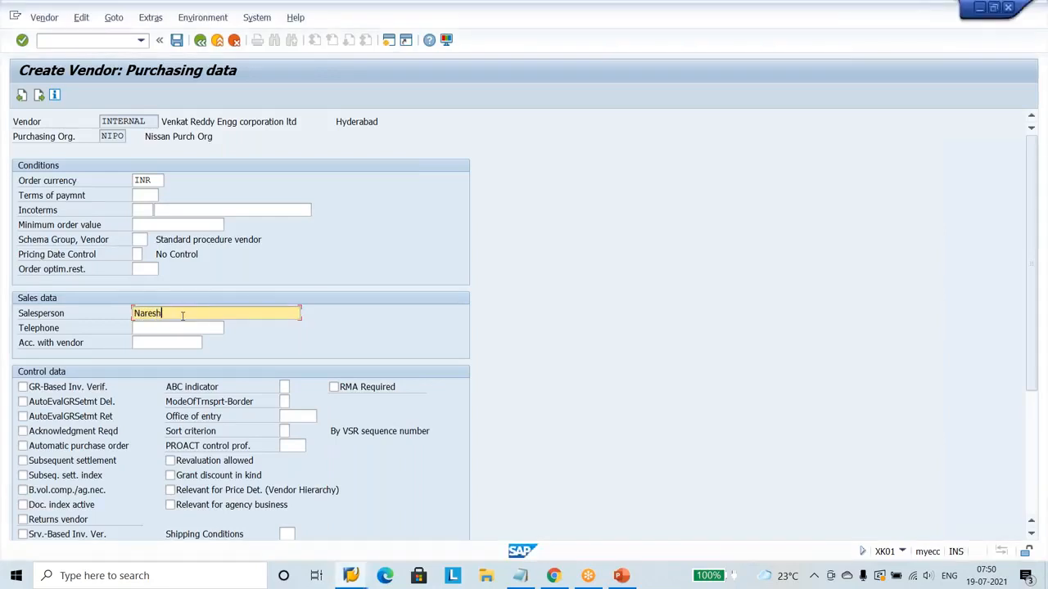
left_click(176, 330)
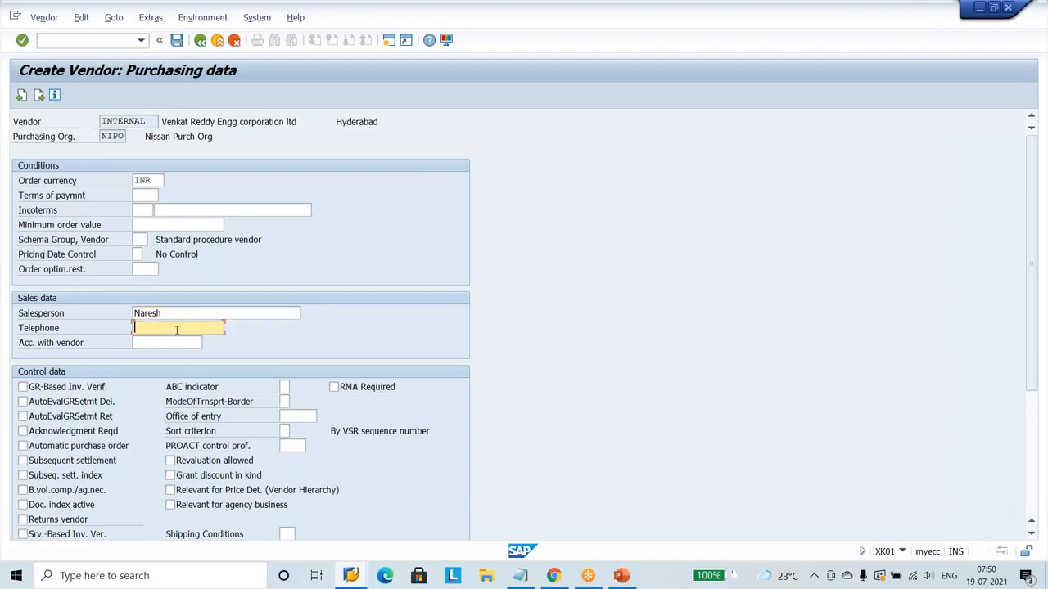
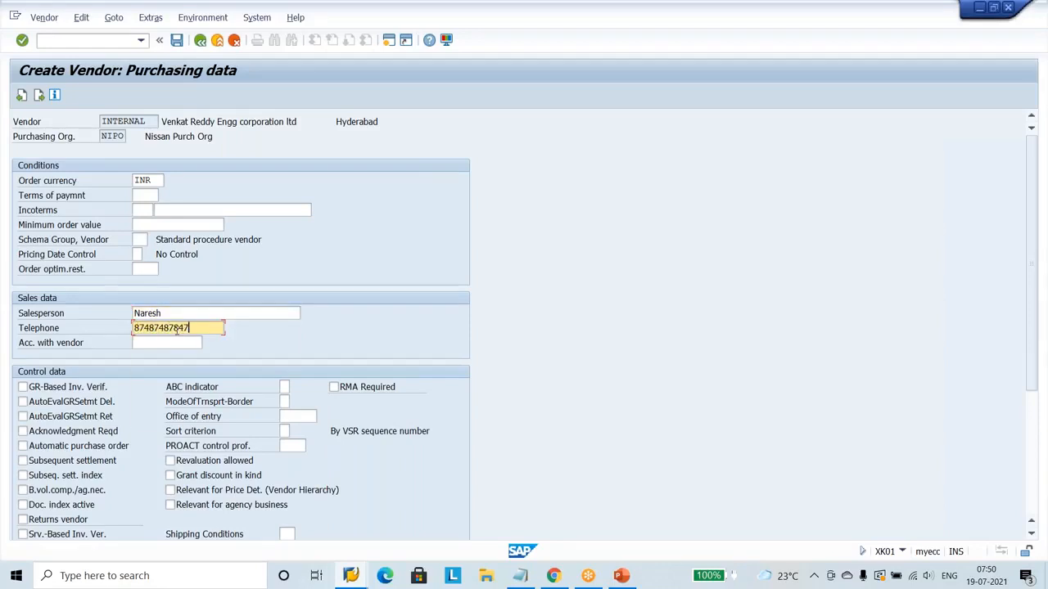
Enable GR-based invoice verification and acknowledgment required for the second vendor, and save the vendor.
left_click(94, 392)
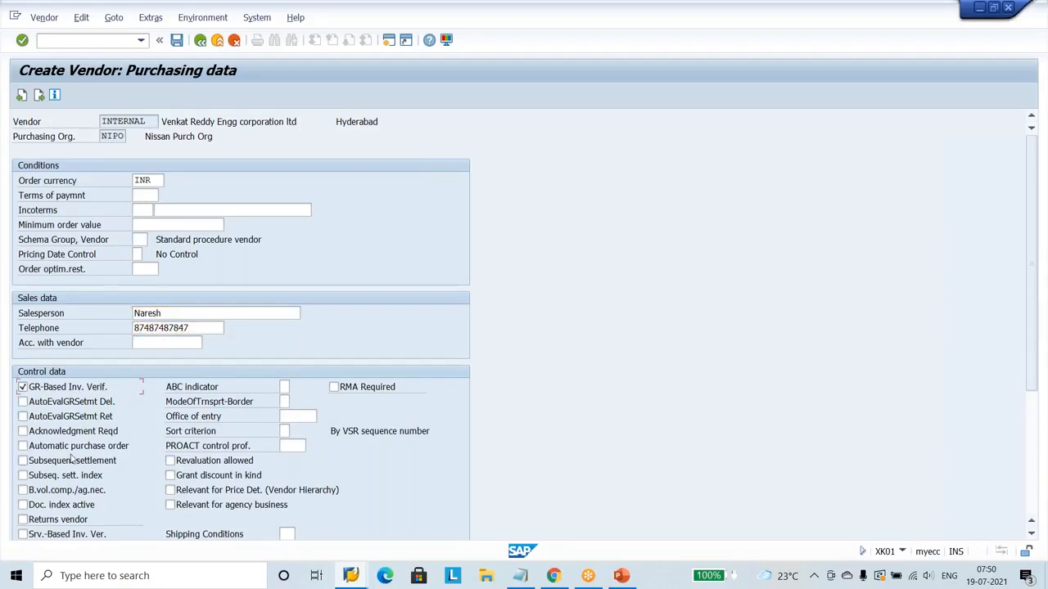
left_click(57, 431)
key("Return")
key("Return")
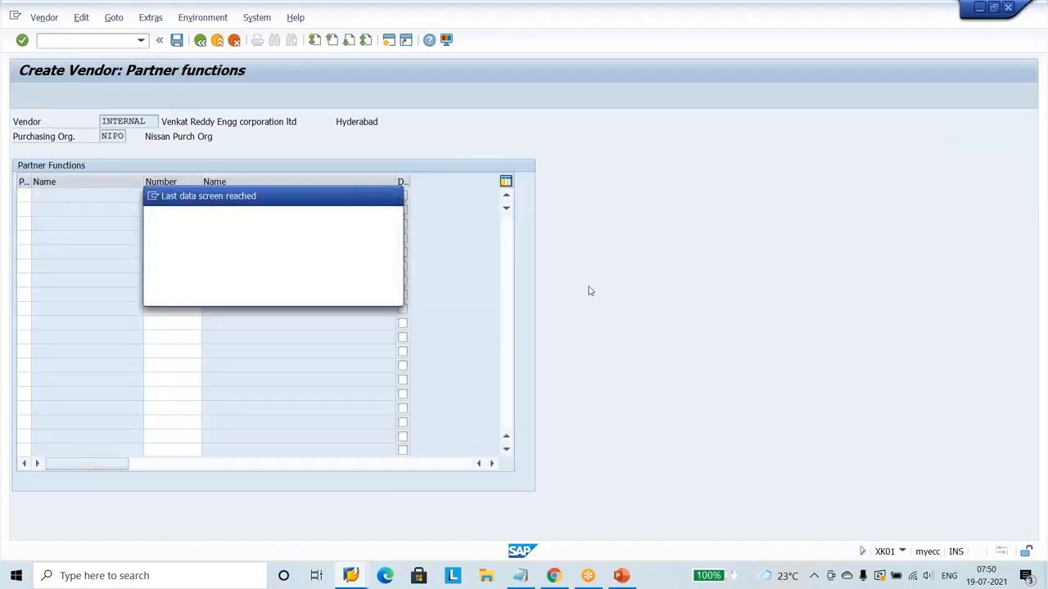
key("Return")
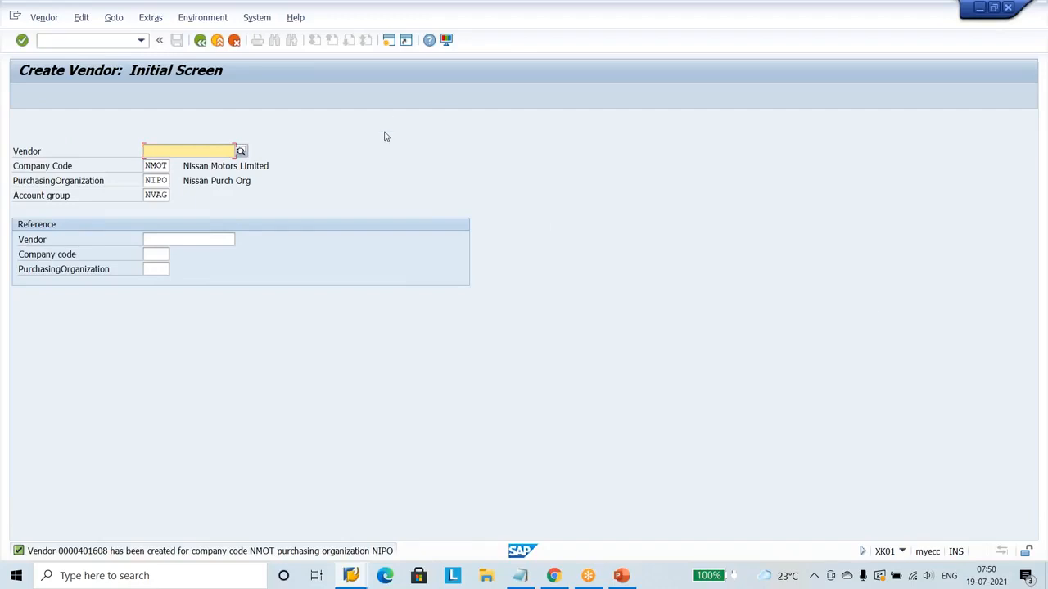
Start a third vendor with the same organizational data, title Company and name "Ramesh Metal Works Limited".
key("Return")
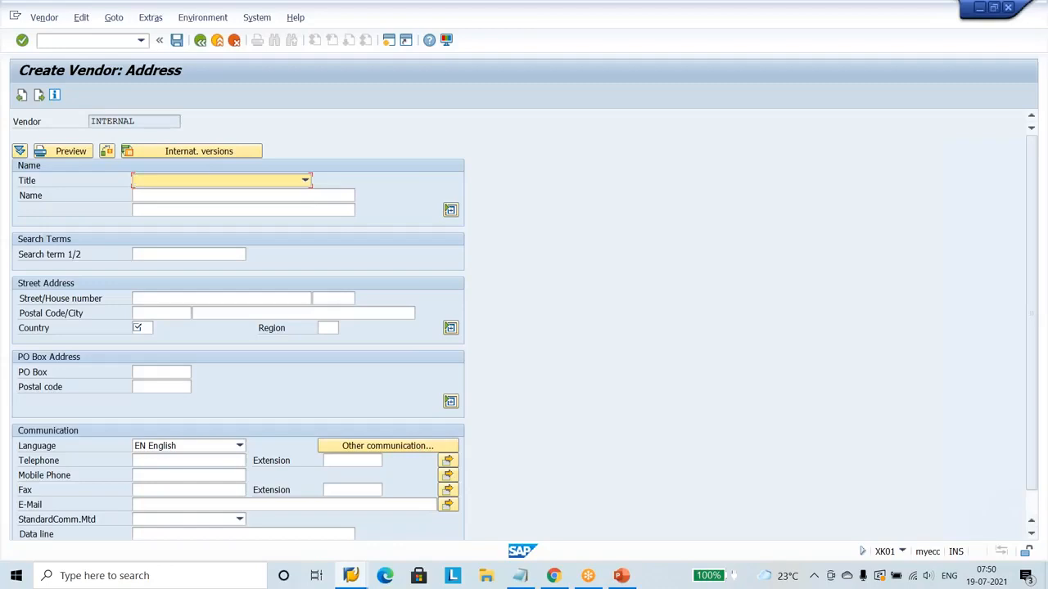
left_click(307, 182)
left_click(183, 195)
left_click(179, 195)
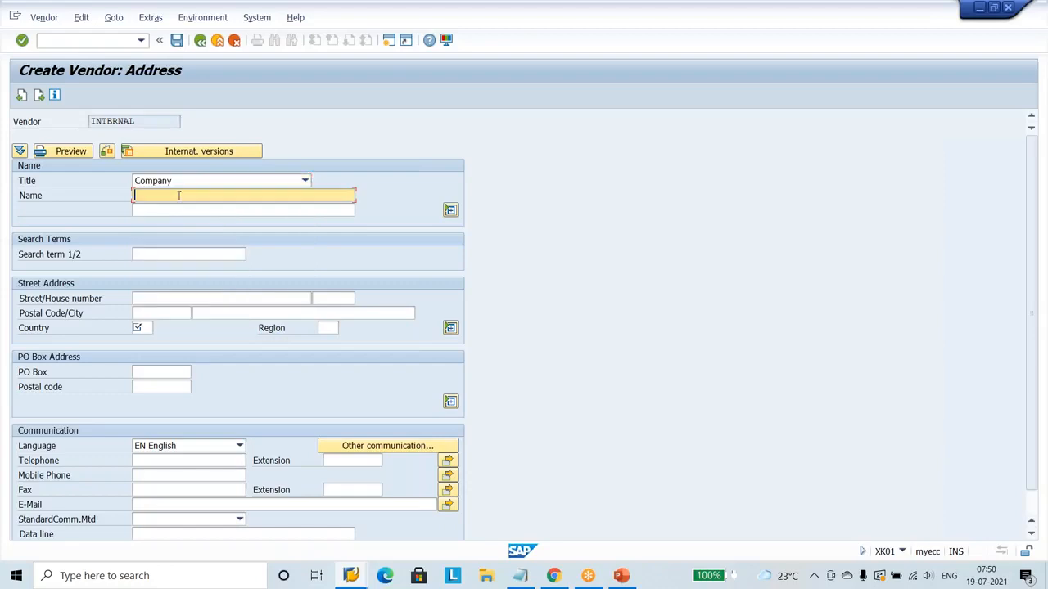
type("Ramesh Metal Works Limi")
type("d")
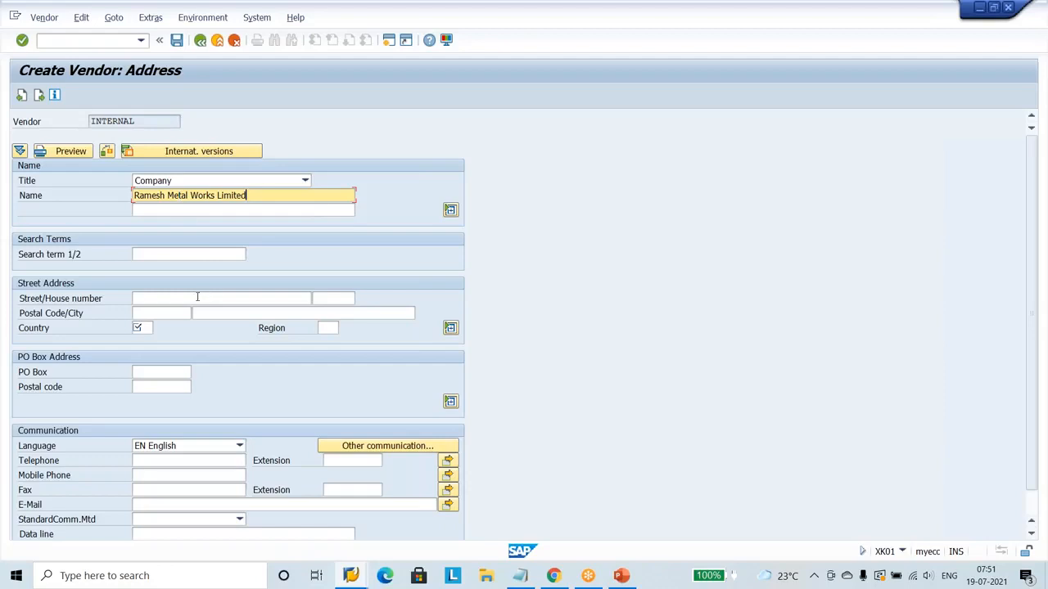
Set the third vendor's search term to Nissan and fill in its street and locality.
left_click(174, 254)
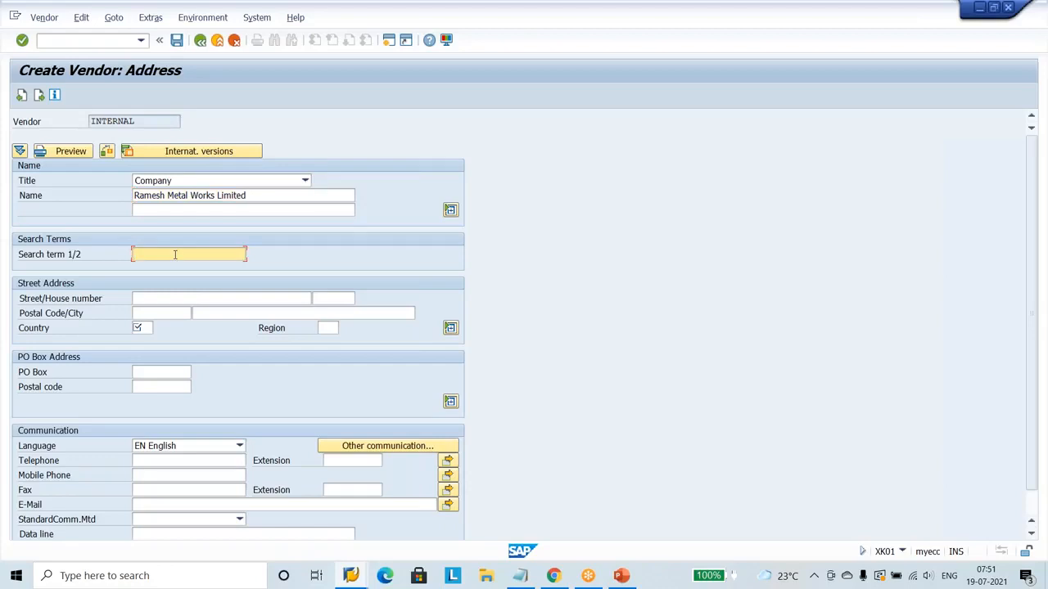
left_click(174, 254)
left_click(170, 273)
left_click(177, 296)
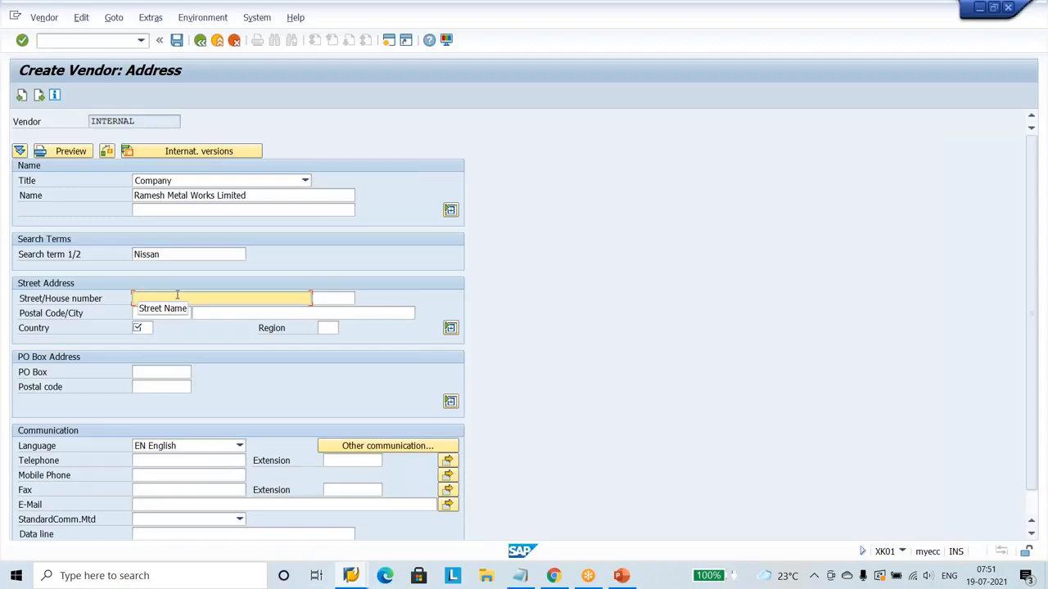
type("Bhavani Nagar, Nacharam")
Fill in the third vendor's postal code and city.
left_click(184, 314)
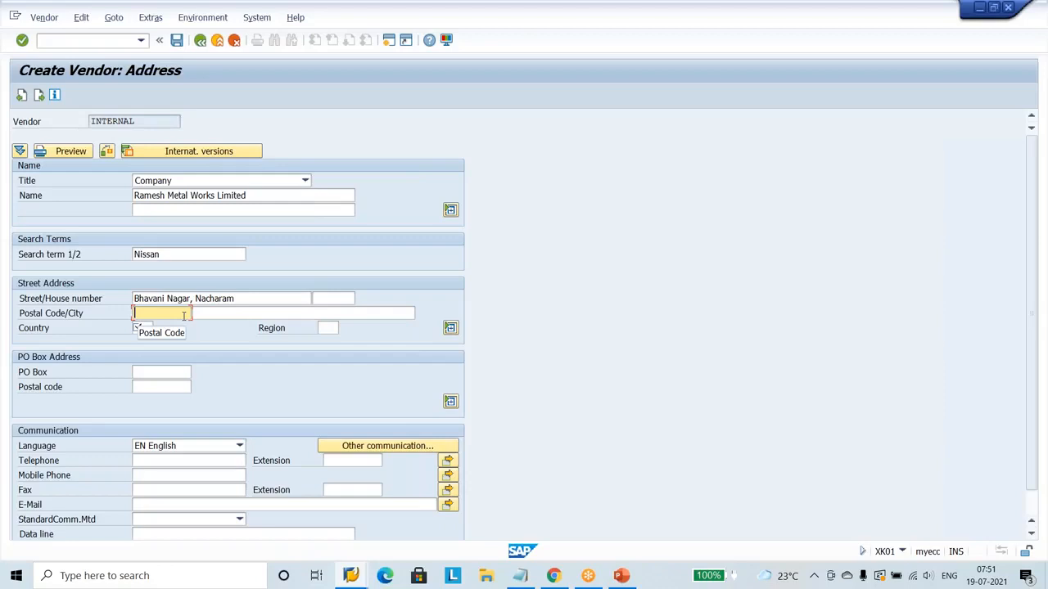
type("50007")
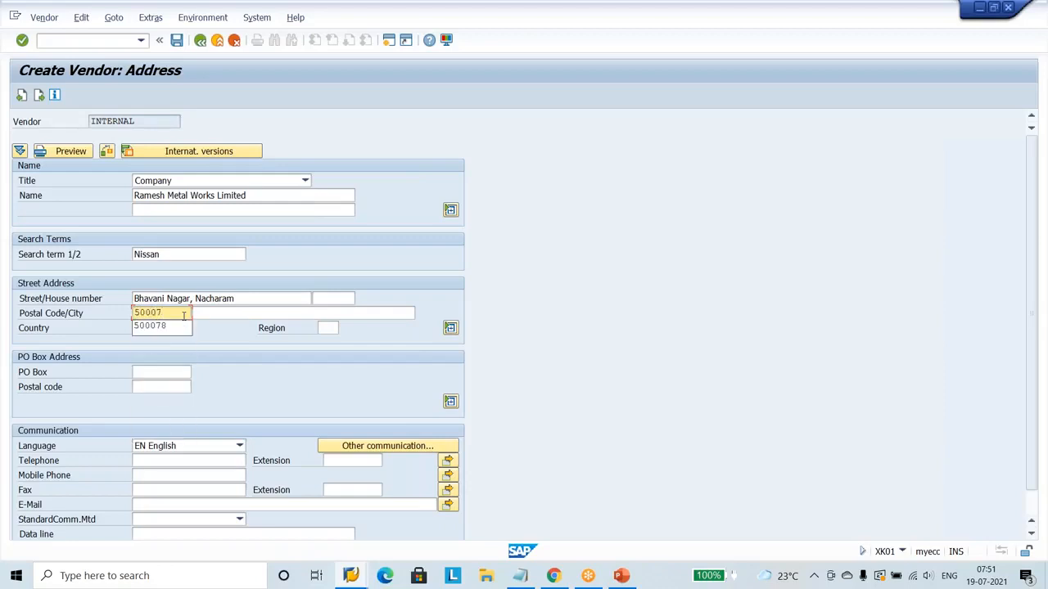
type("6")
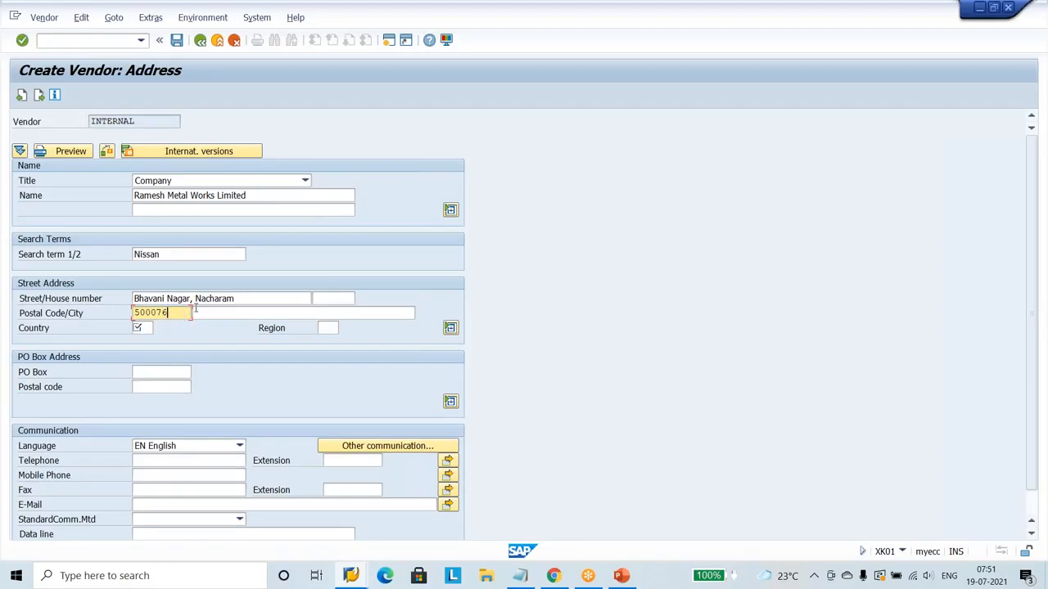
left_click(222, 316)
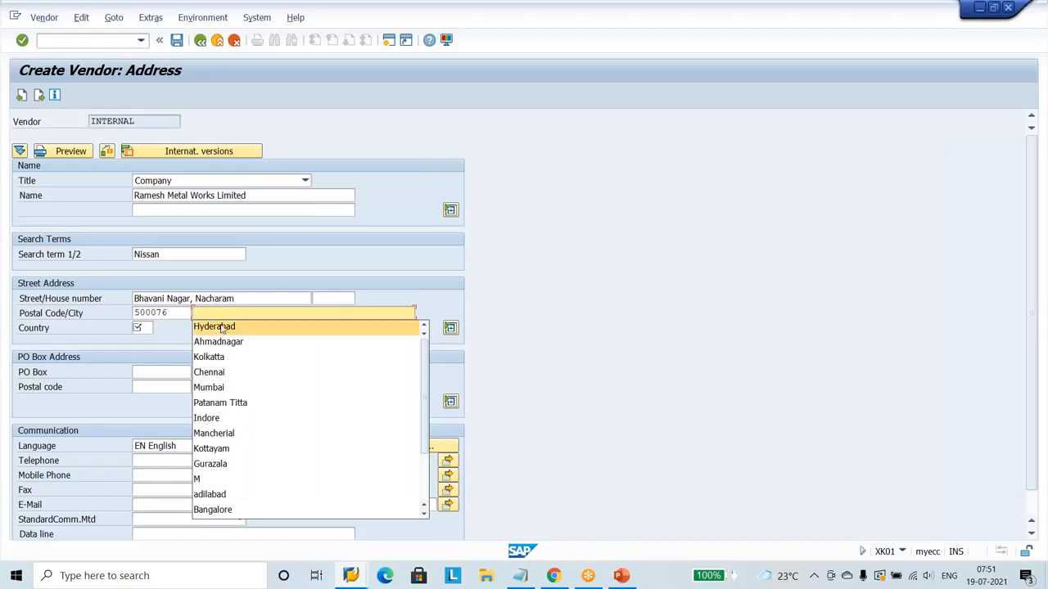
left_click(223, 331)
Set the third vendor's country to IN and its region to TS (TELANGANA01).
left_click(148, 331)
type("in")
left_click(325, 328)
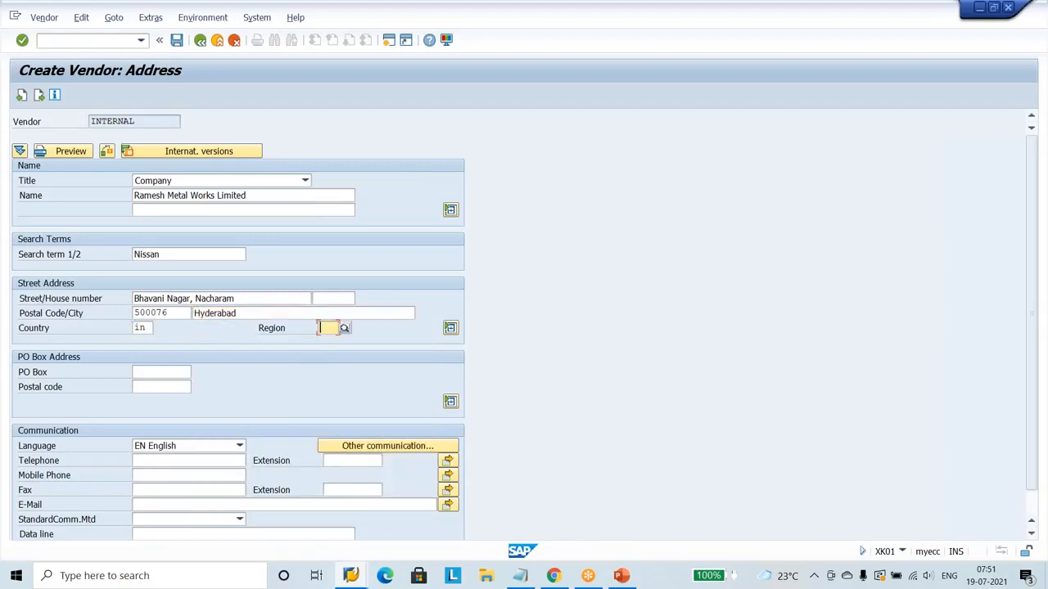
left_click(345, 329)
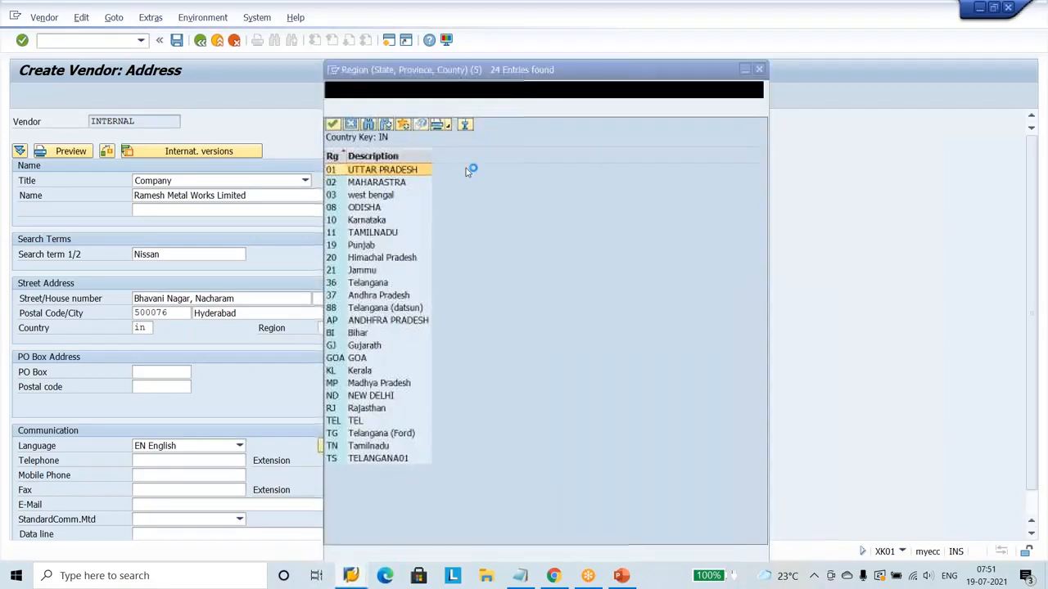
left_click(377, 459)
double_click(377, 458)
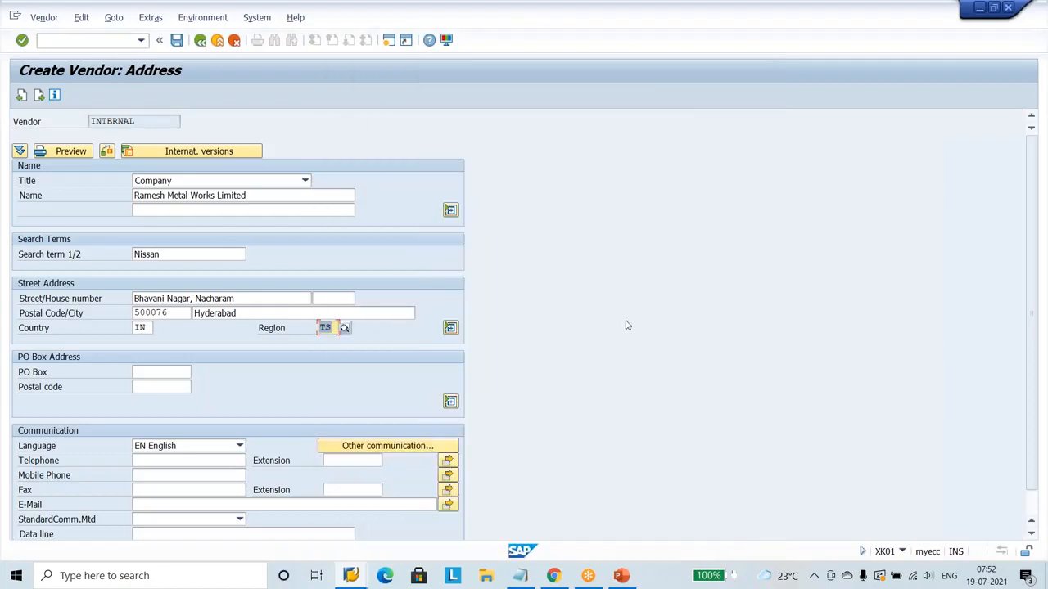
Continue to the third vendor's accounting information and set reconciliation account 160000 and cash management group A1.
key("Return")
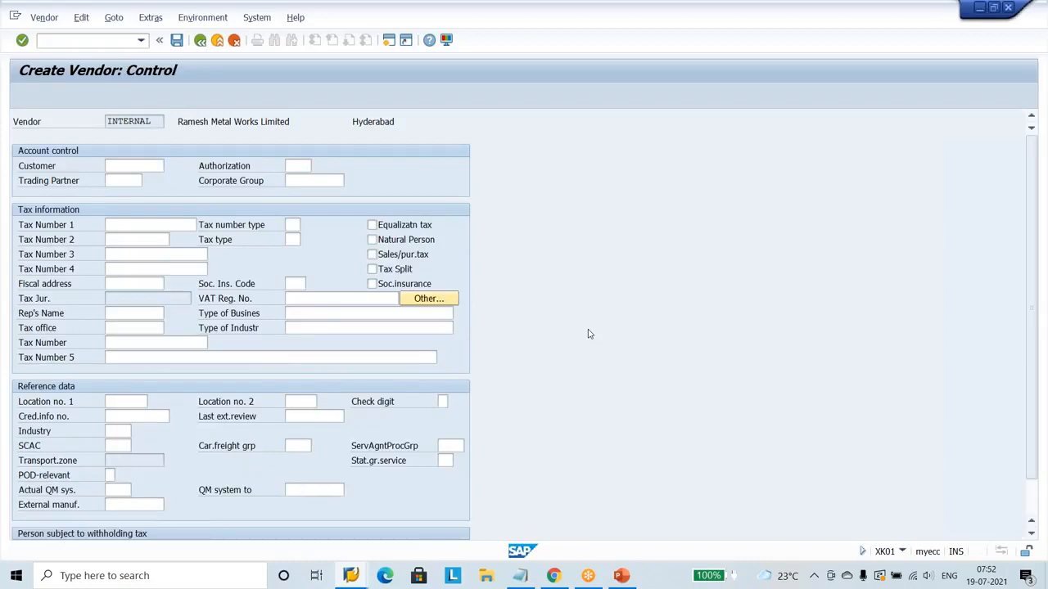
key("Return")
key("Return")
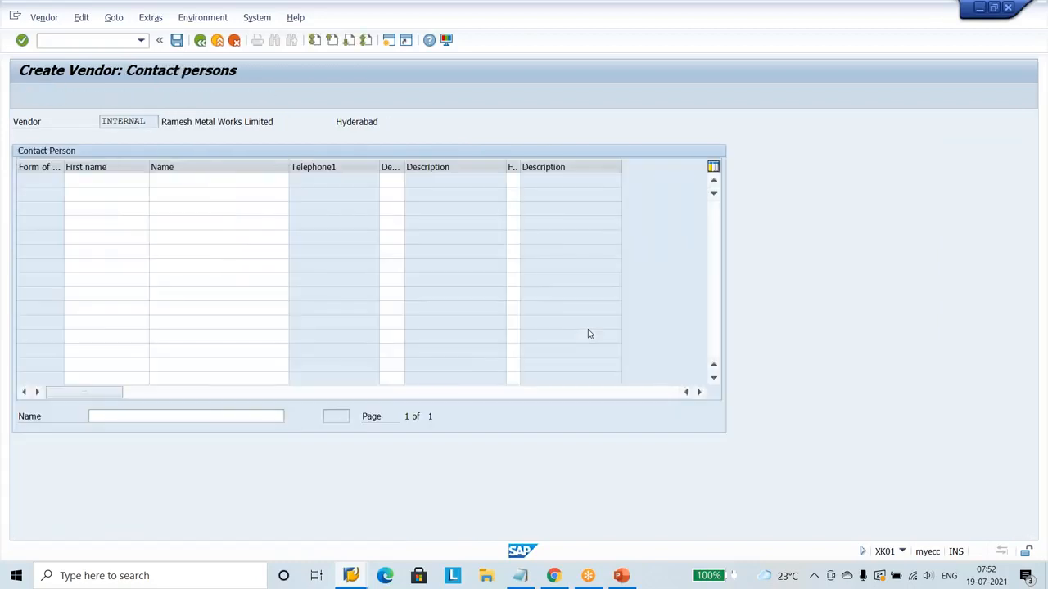
key("Return")
key("Return")
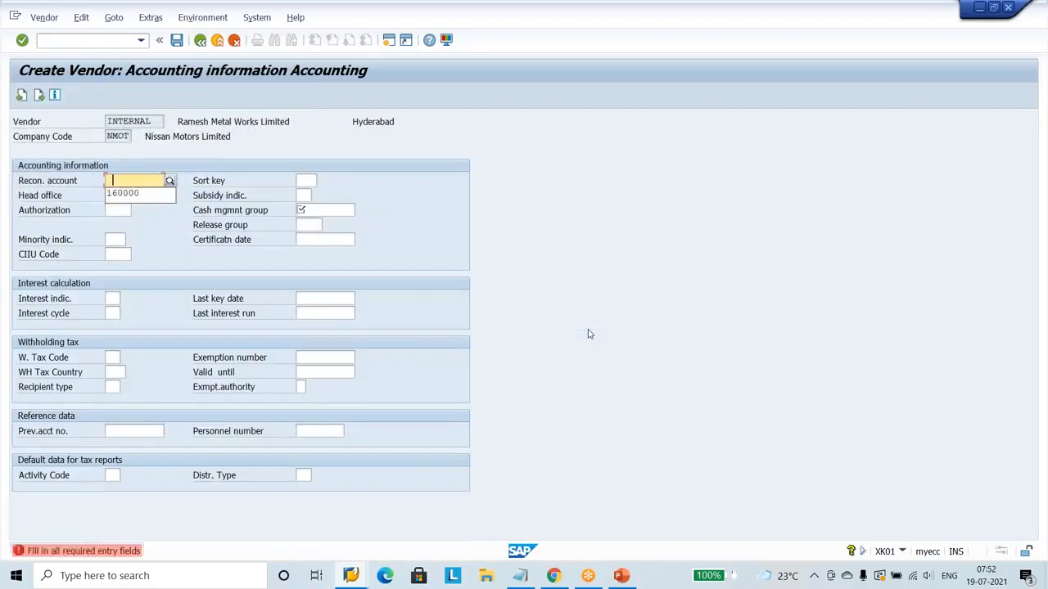
left_click(159, 194)
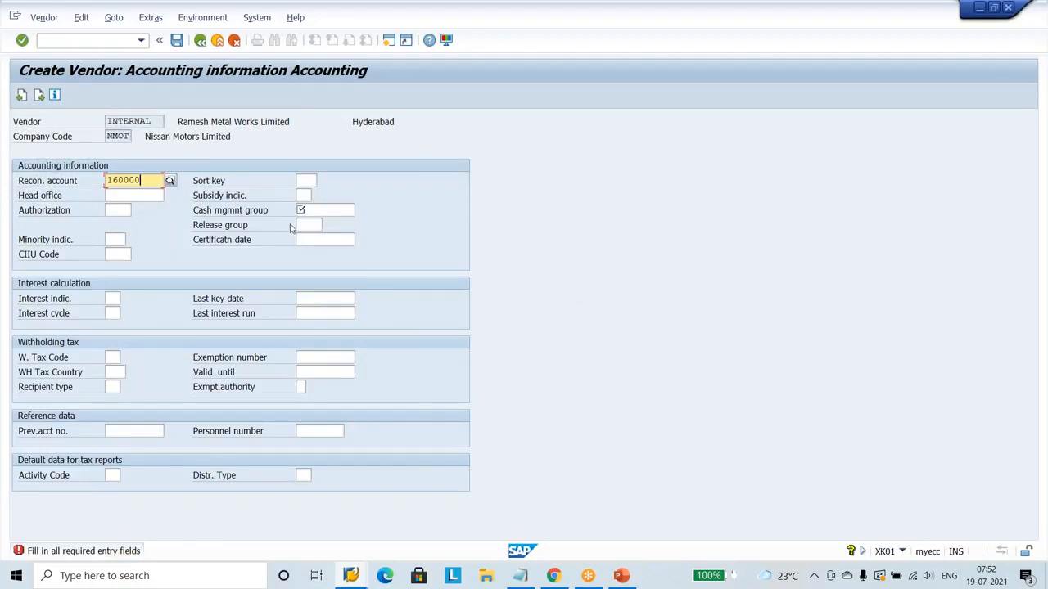
left_click(315, 211)
left_click(316, 225)
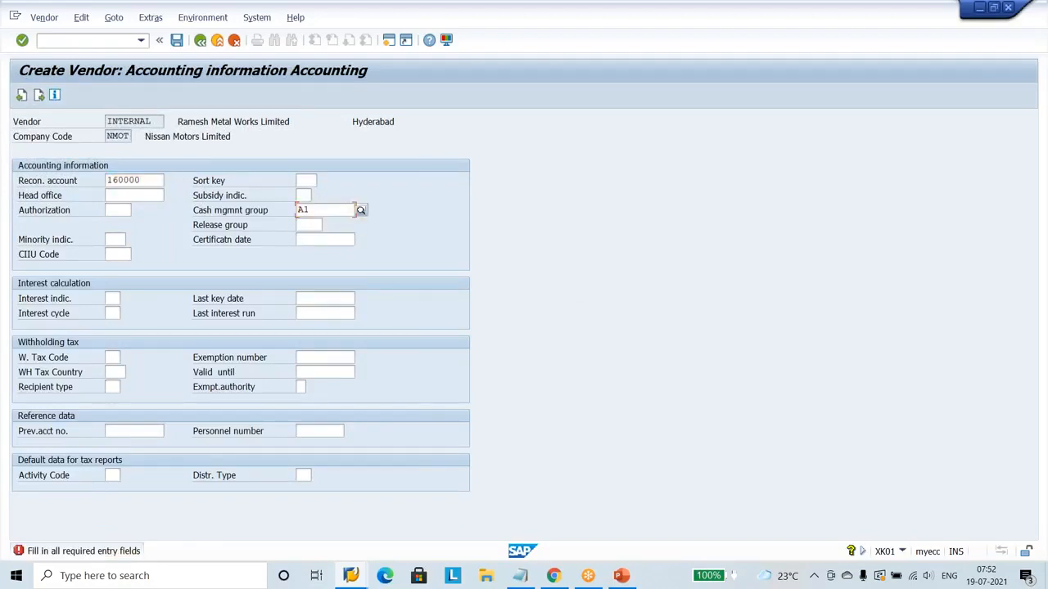
Continue to the third vendor's NIPO purchasing data and set the order currency to INR.
key("Return")
key("Return")
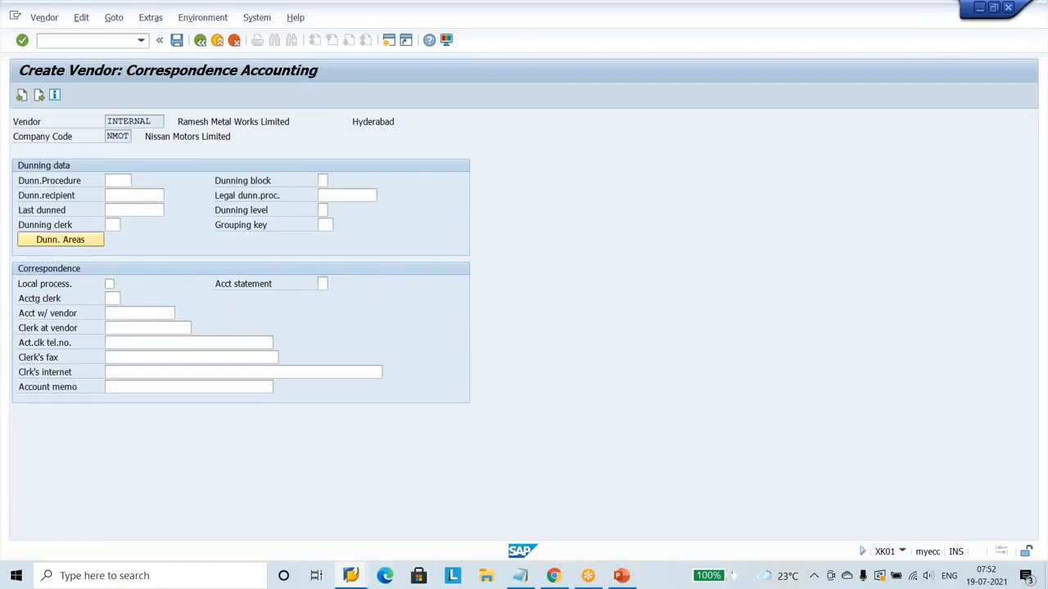
key("Return")
key("Return")
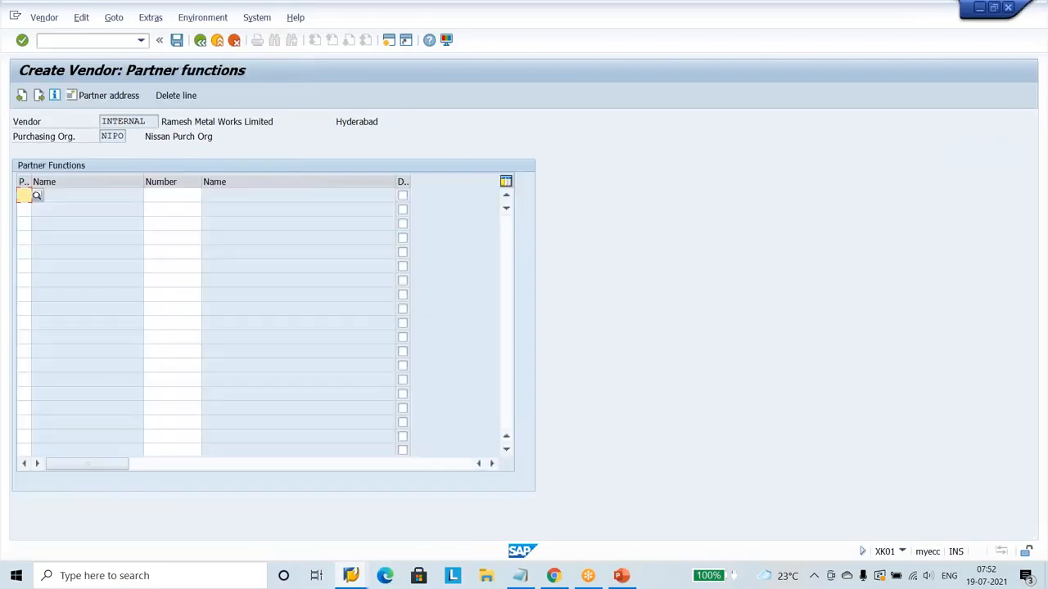
left_click(21, 96)
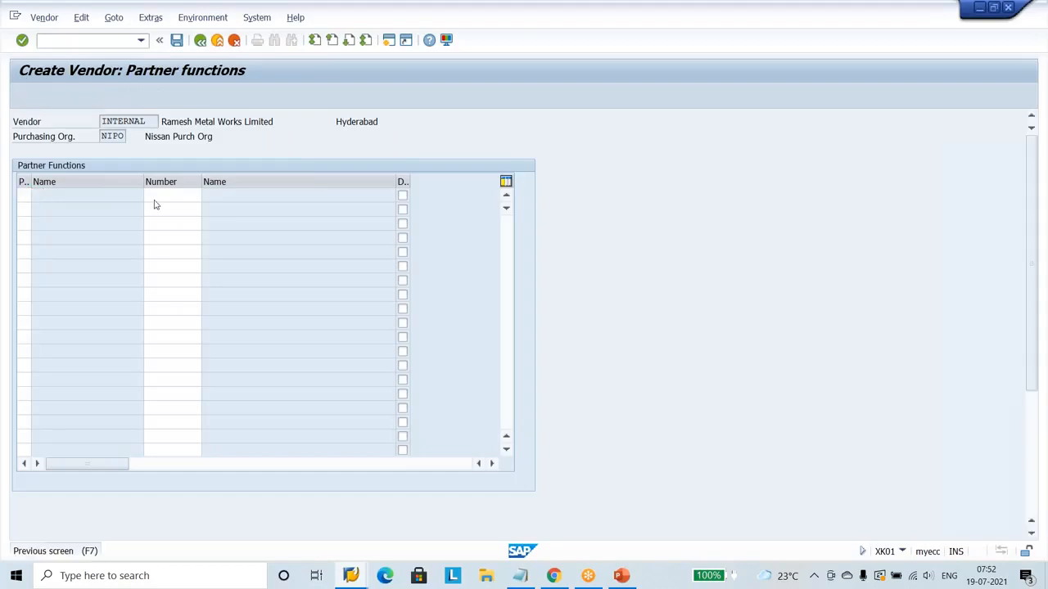
type("INR")
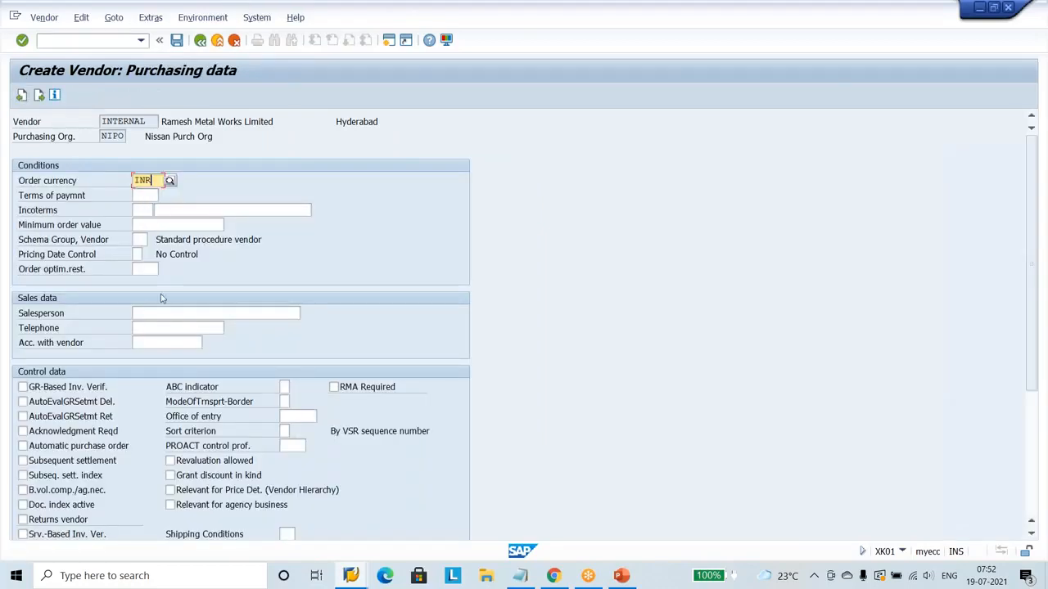
Enable GR-based invoice verification and acknowledgment required for the third vendor.
left_click(166, 318)
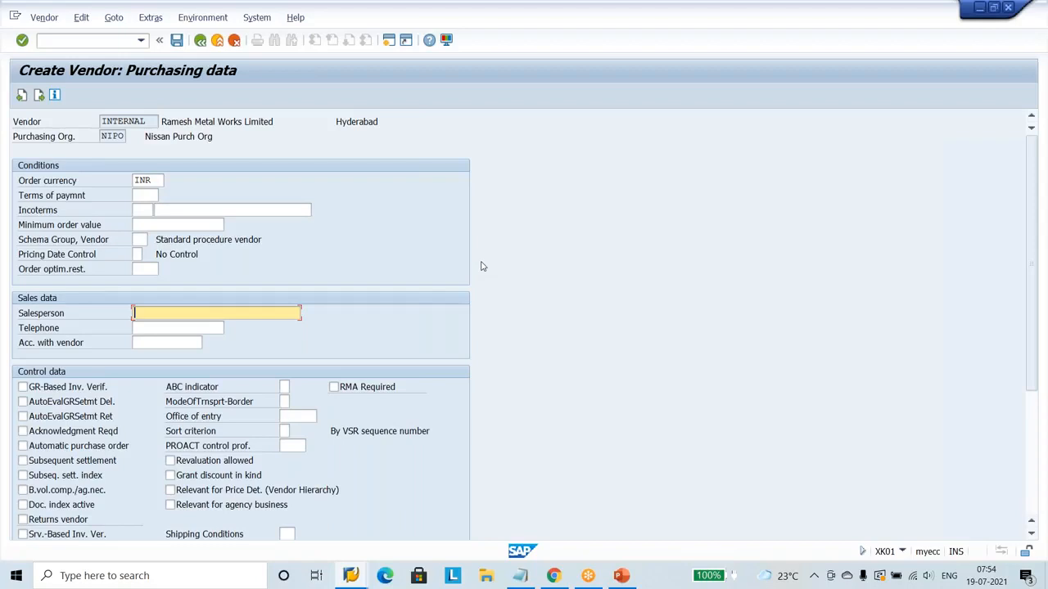
left_click(51, 386)
left_click(56, 432)
Fill in the salesperson's name and telephone number for the third vendor, and save the vendor.
left_click(189, 314)
type("Neresh")
left_click(169, 330)
left_click(176, 317)
left_click(171, 330)
type("464744676")
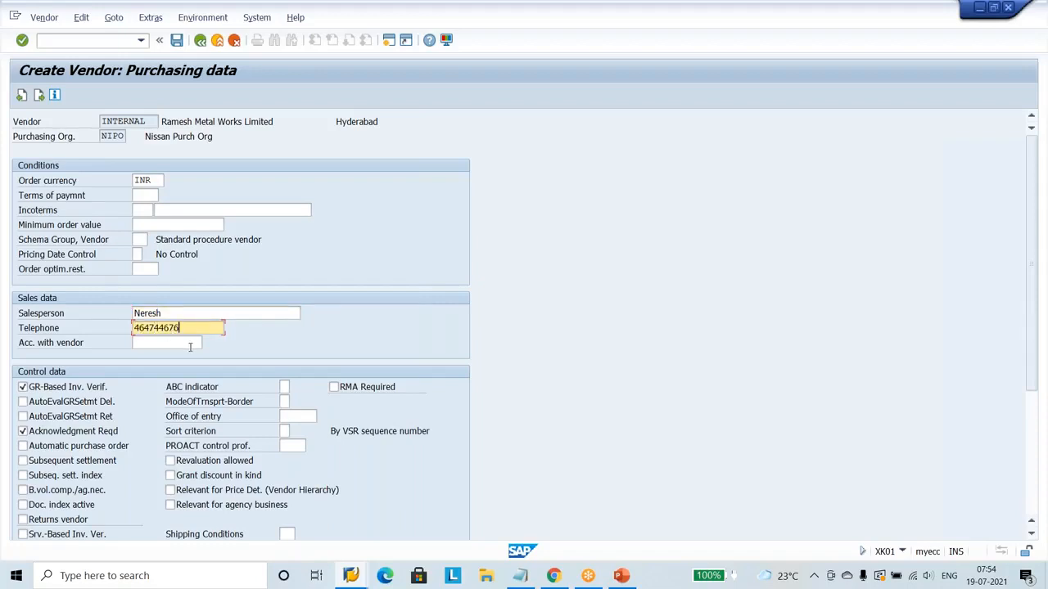
key("Return")
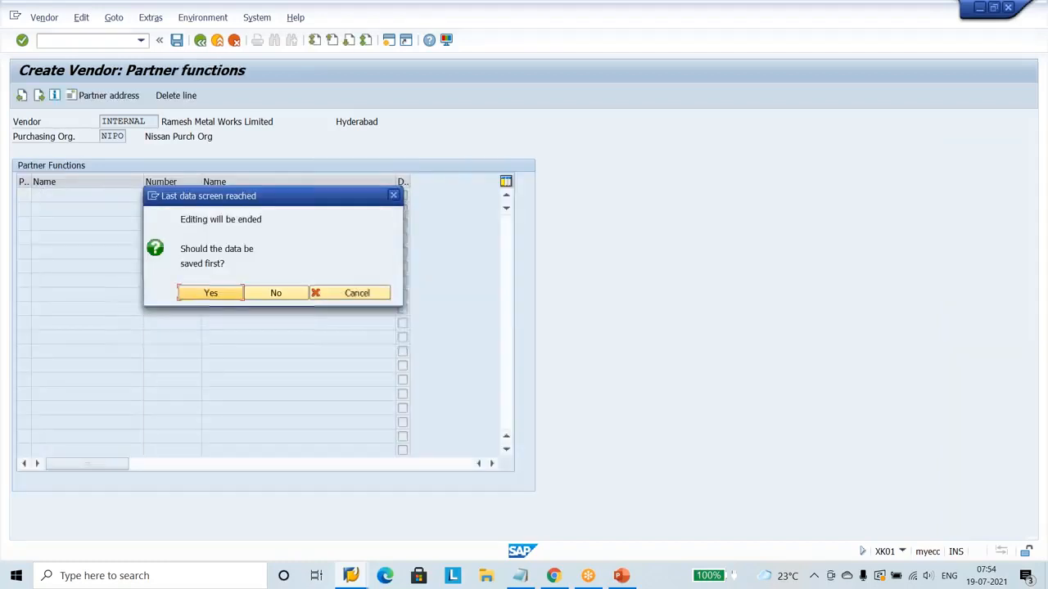
key("Return")
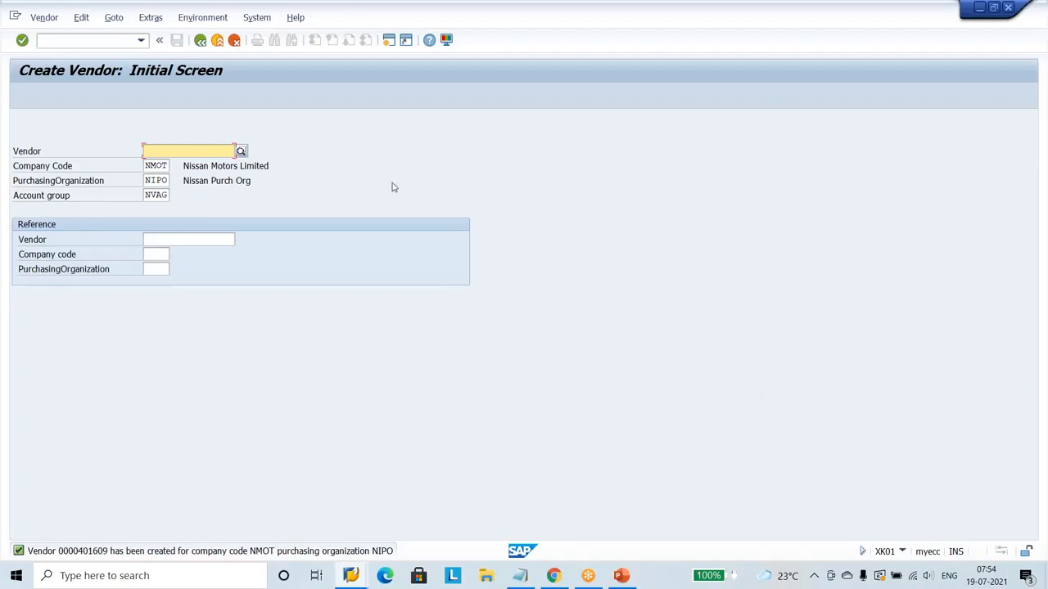
Start a fourth vendor with the same organizational data, title Company and name "Mayank International suppliers".
key("Return")
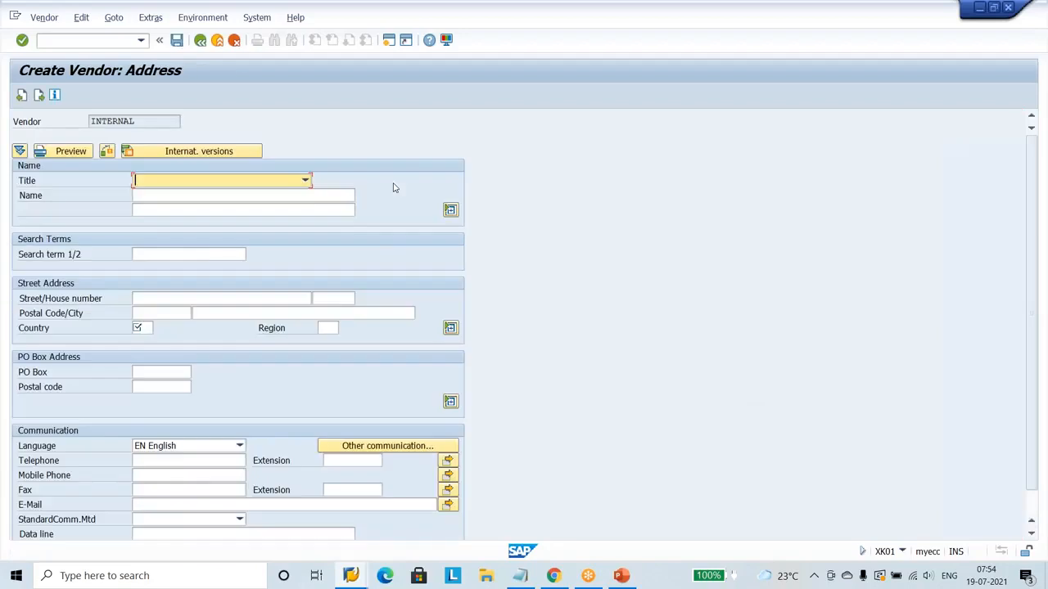
key("Down")
left_click(162, 199)
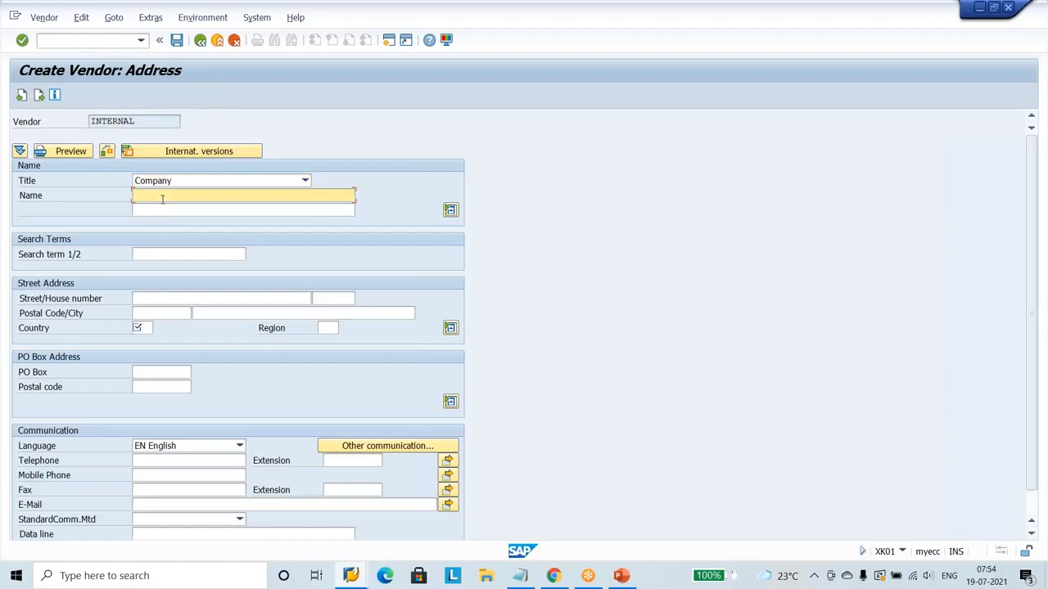
type("Mayank International suppl")
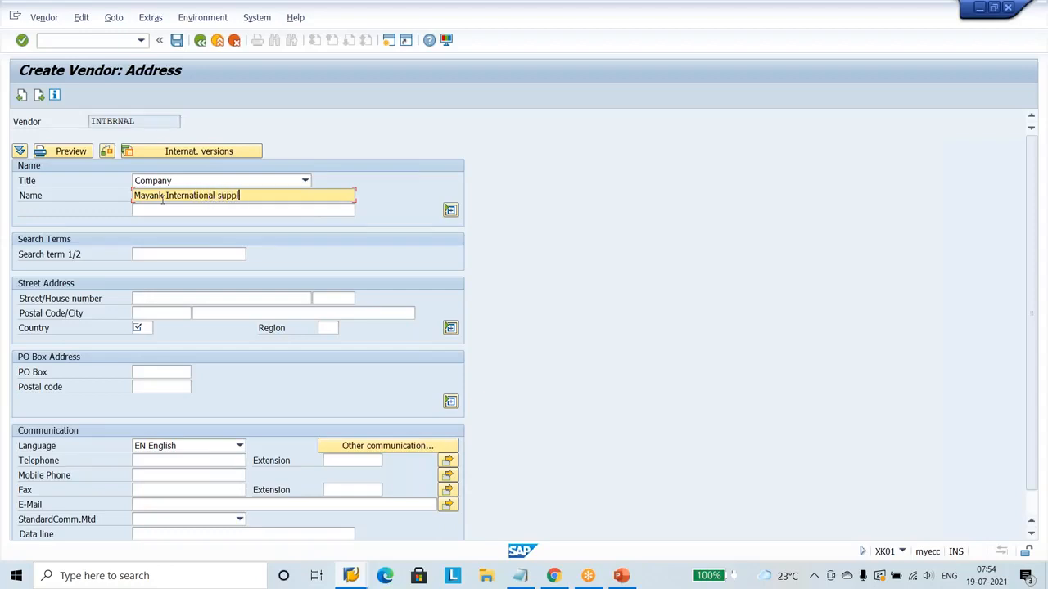
type("iers")
Set the fourth vendor's search term to Nissan and fill in its street.
left_click(168, 256)
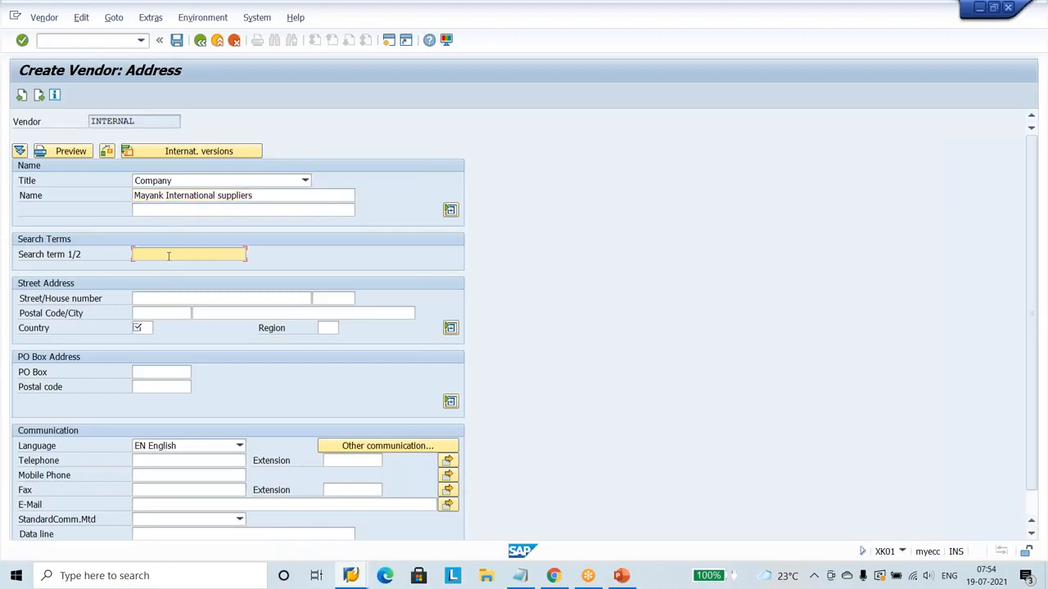
type("n")
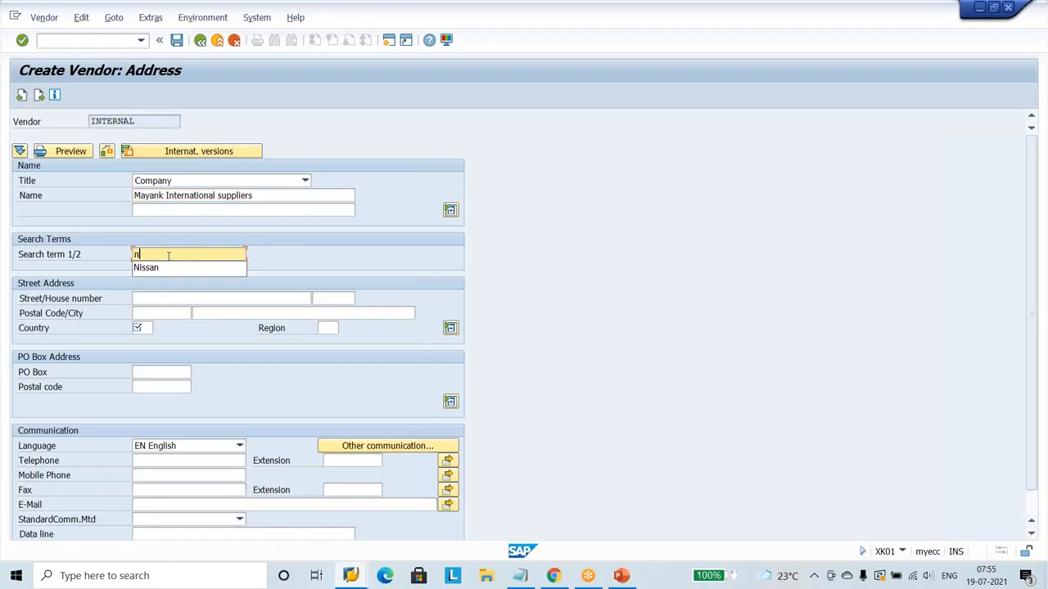
left_click(164, 269)
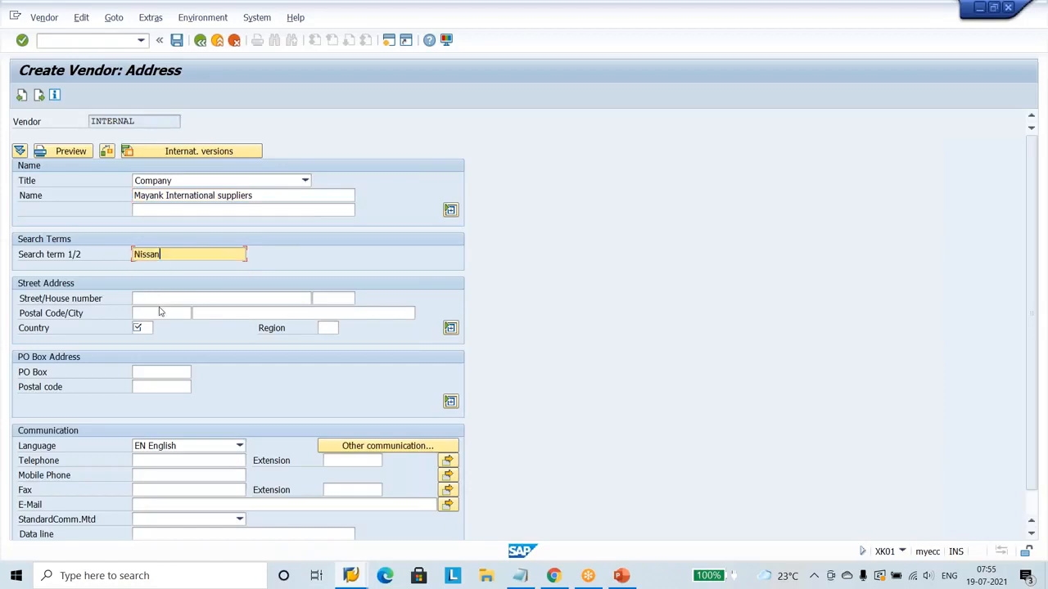
left_click(160, 298)
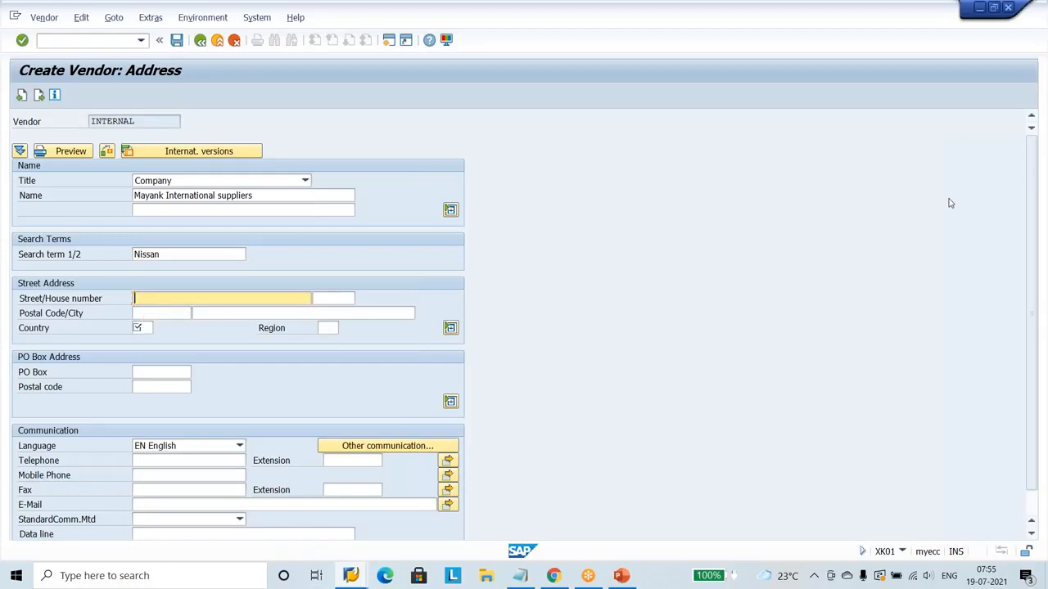
left_click(976, 398)
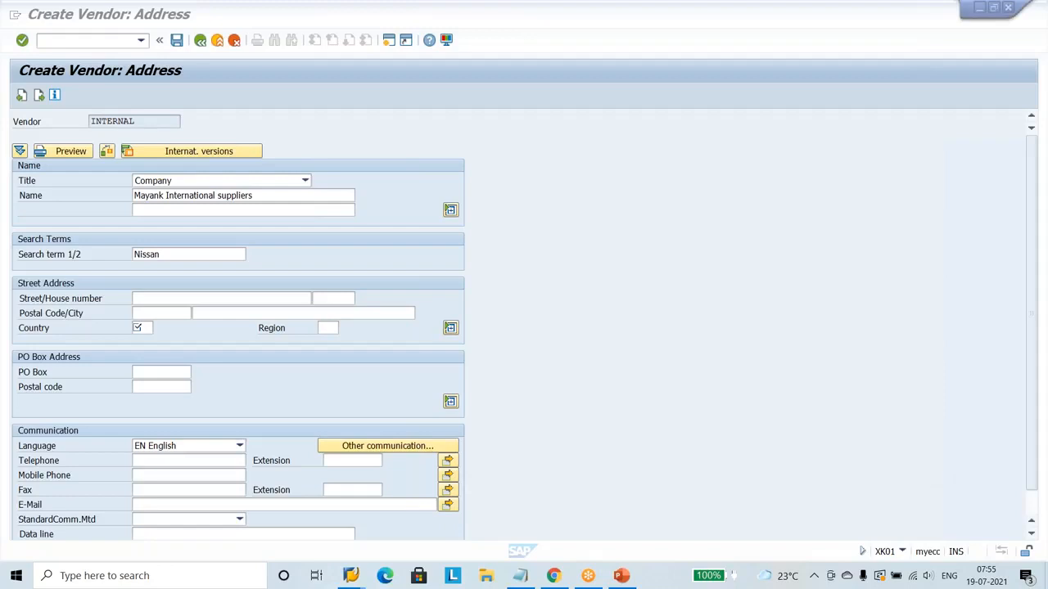
left_click(214, 300)
left_click(214, 300)
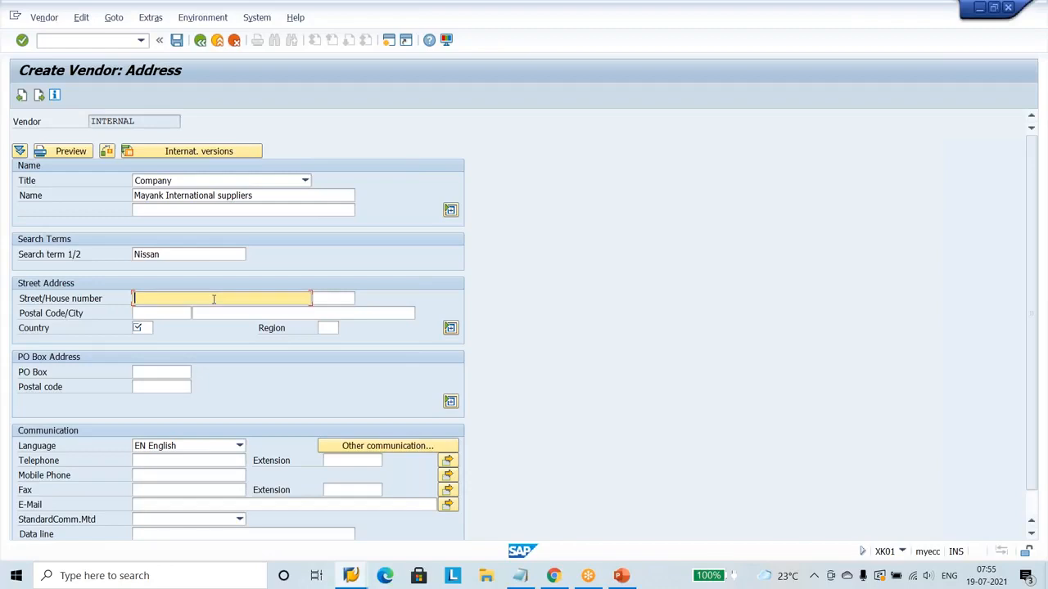
type("Magarpatta City,")
Fill in the fourth vendor's city and postal code, and set its country to IN.
left_click(217, 312)
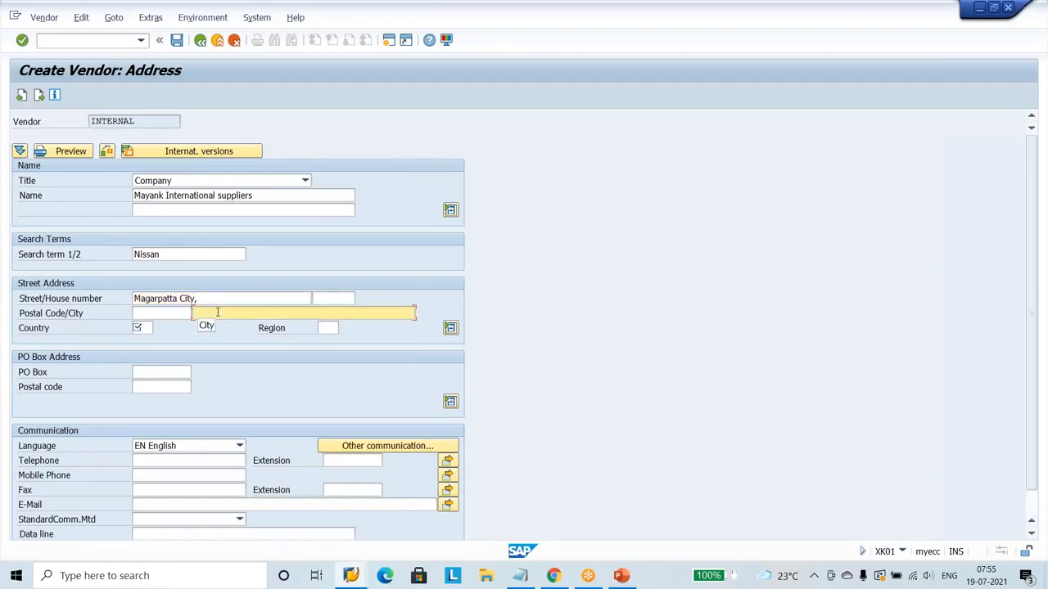
type("PUNE")
key("shift+Tab")
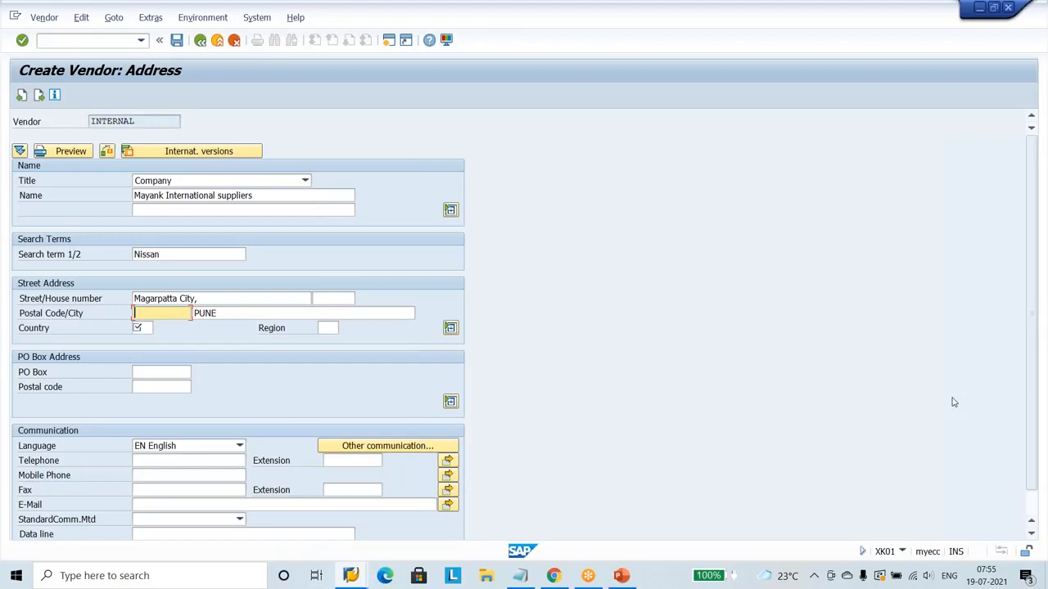
left_click(892, 469)
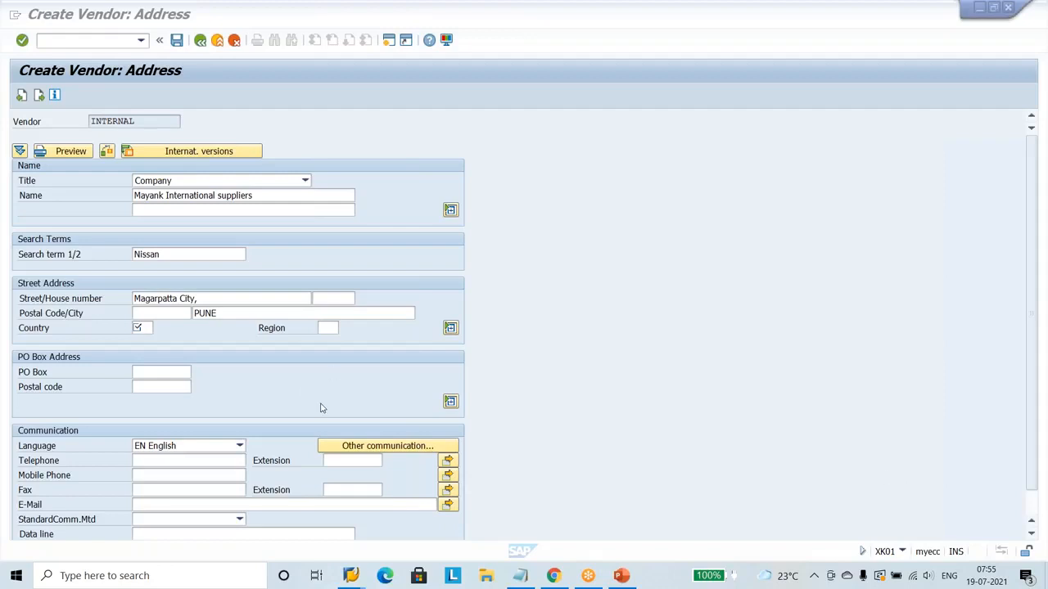
left_click(167, 316)
left_click(167, 315)
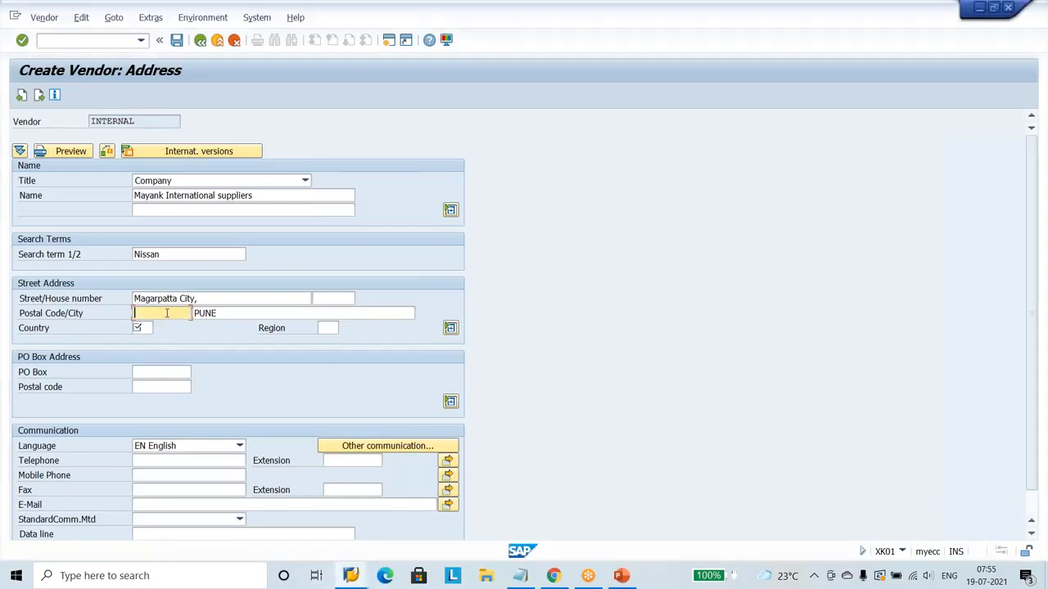
type("411014")
left_click(240, 312)
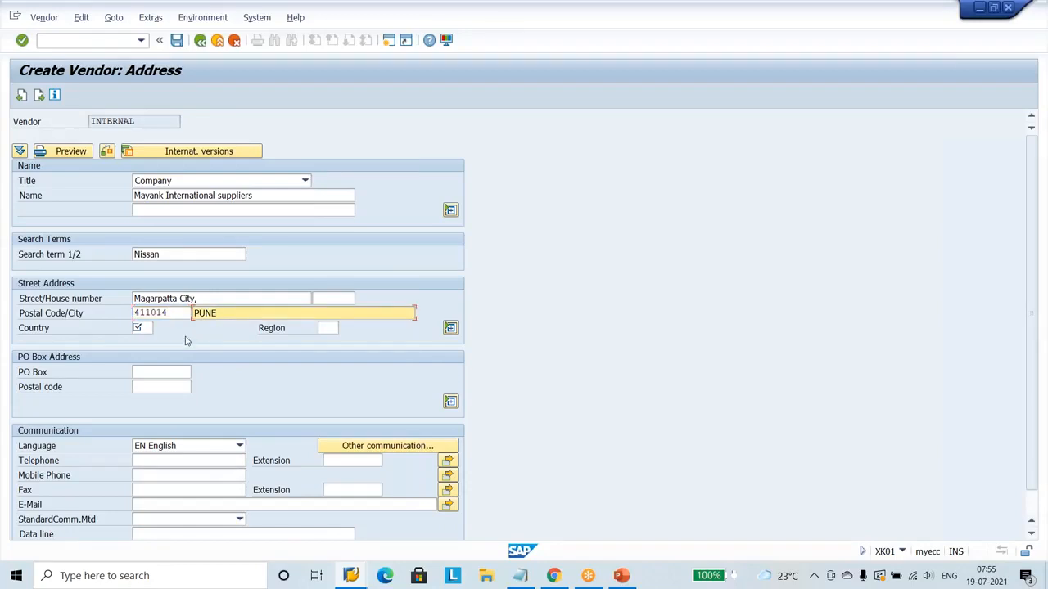
left_click(136, 328)
type("IN")
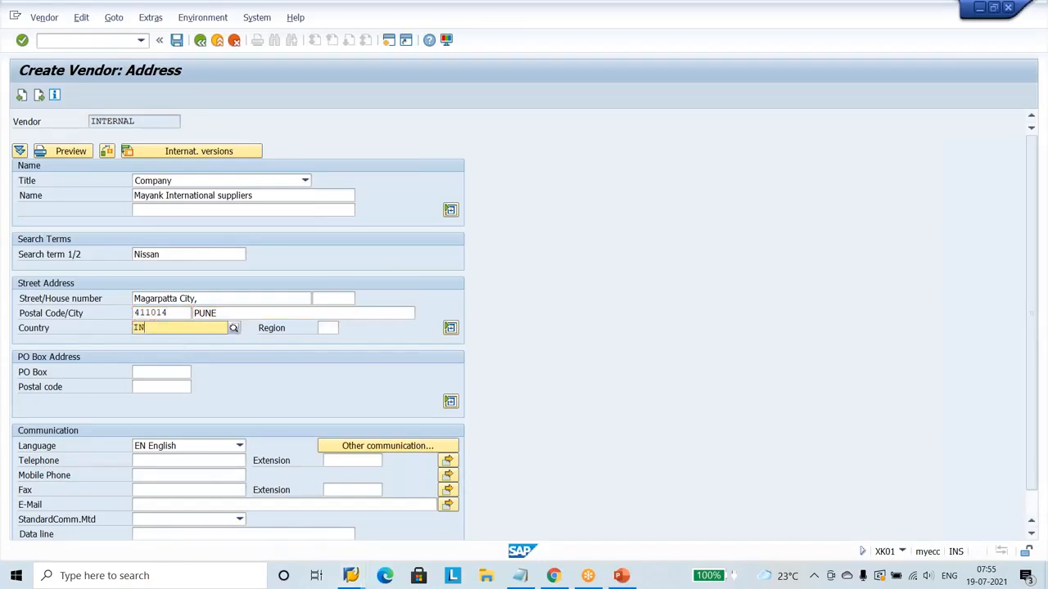
Set the fourth vendor's region to 02 (MAHARASTRA) and complete its address data.
left_click(330, 328)
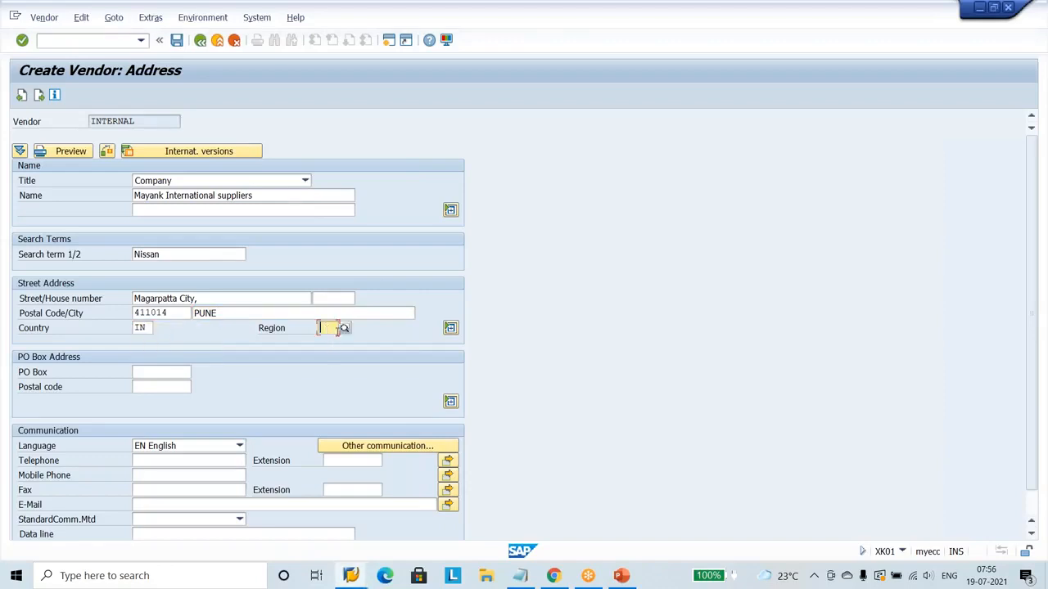
left_click(343, 328)
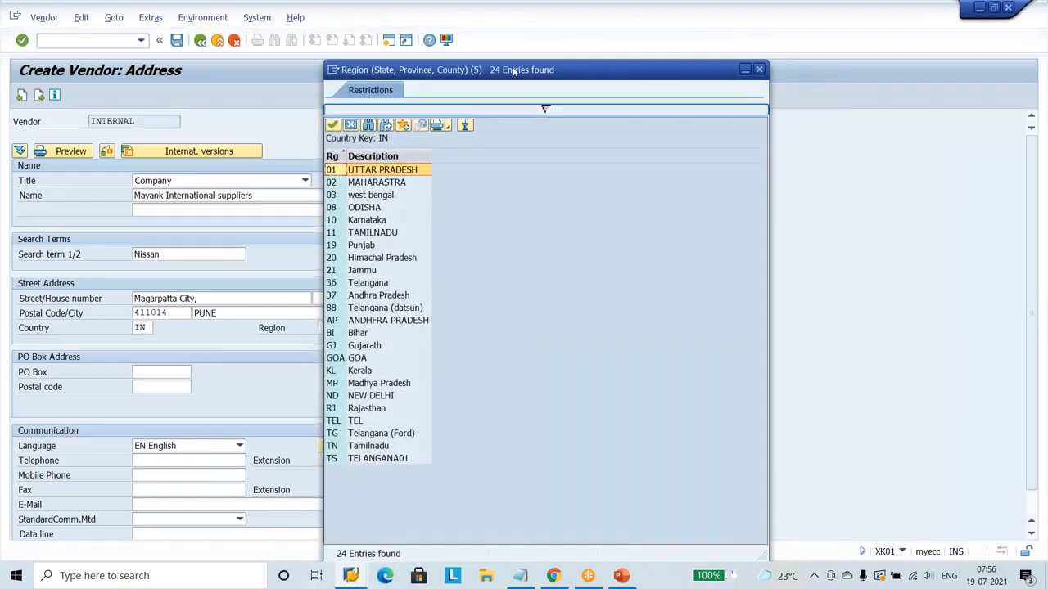
double_click(377, 182)
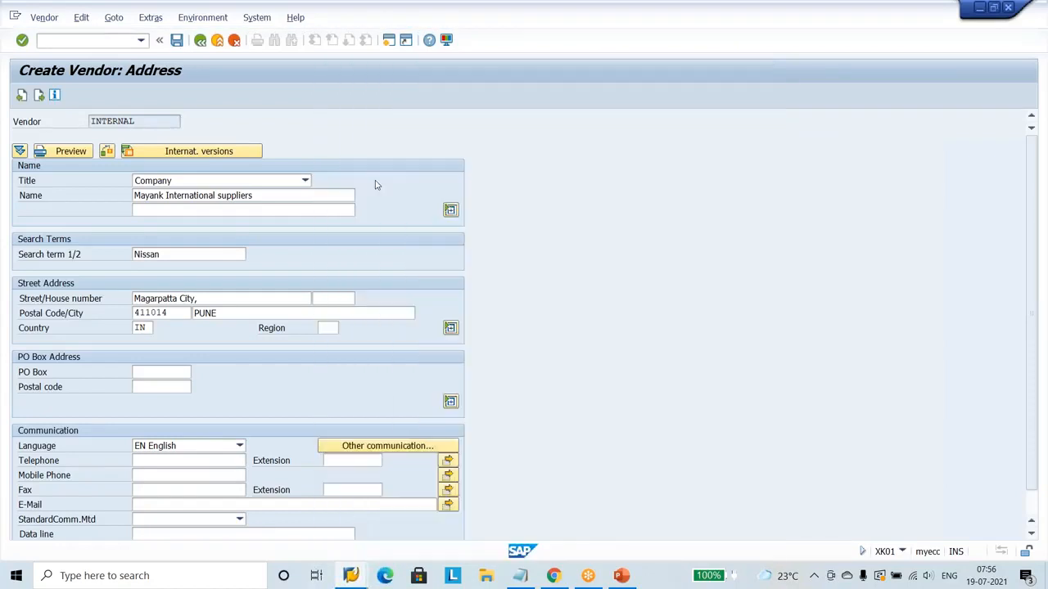
key("Return")
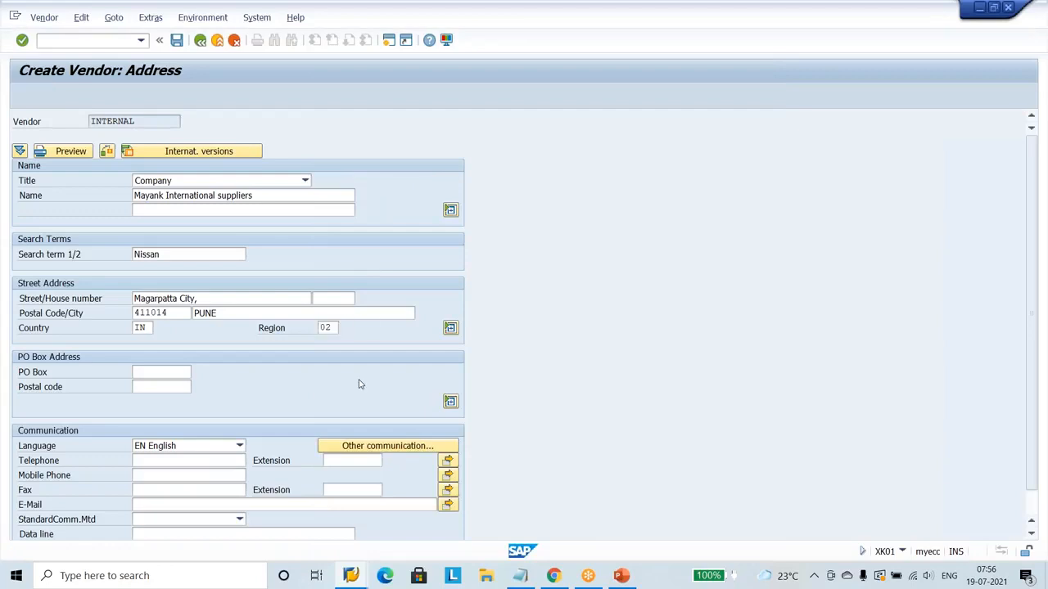
key("Return")
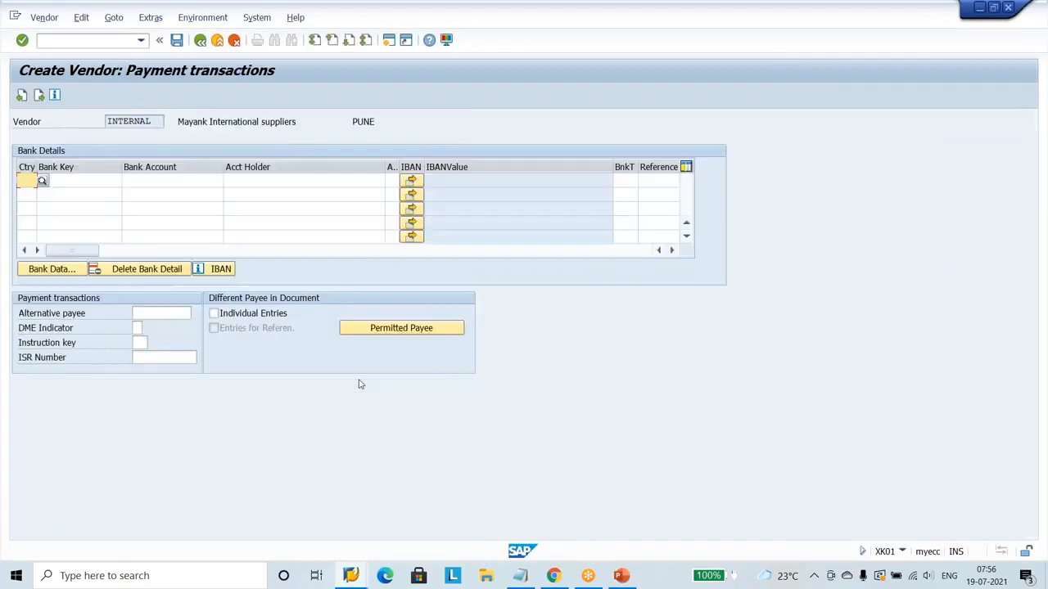
Skip the fourth vendor's payment transactions, and set its reconciliation account to 160000 and cash management group to A1.
key("Return")
key("Return")
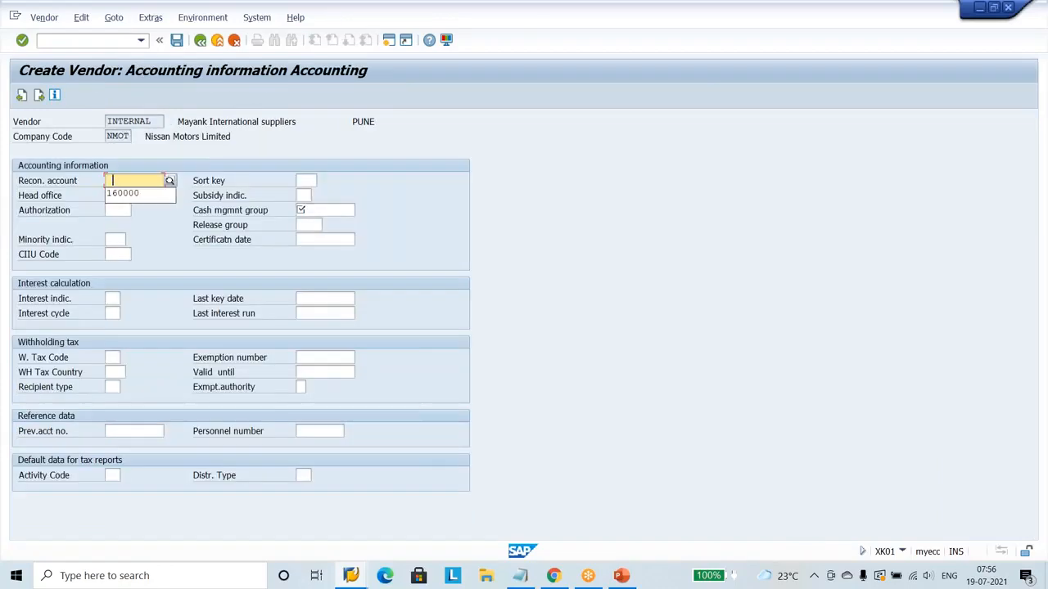
left_click(150, 200)
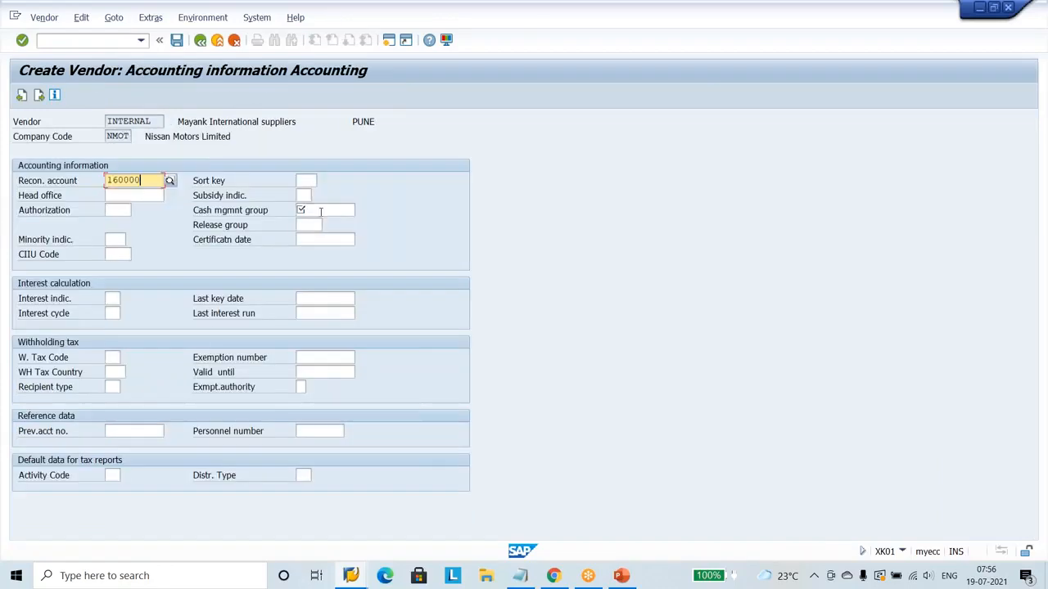
left_click(322, 211)
left_click(320, 228)
key("Return")
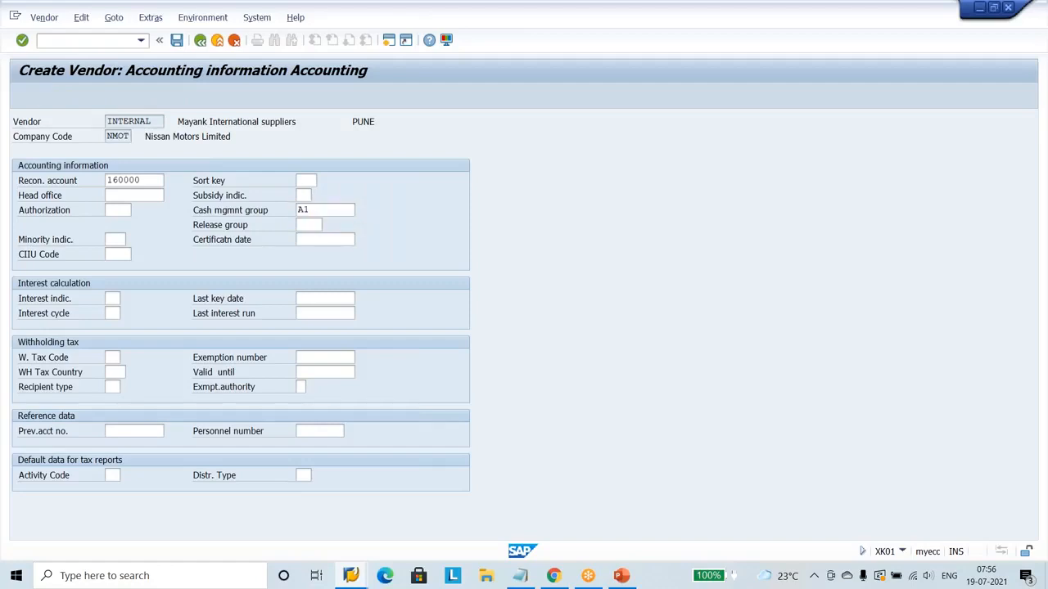
key("Return")
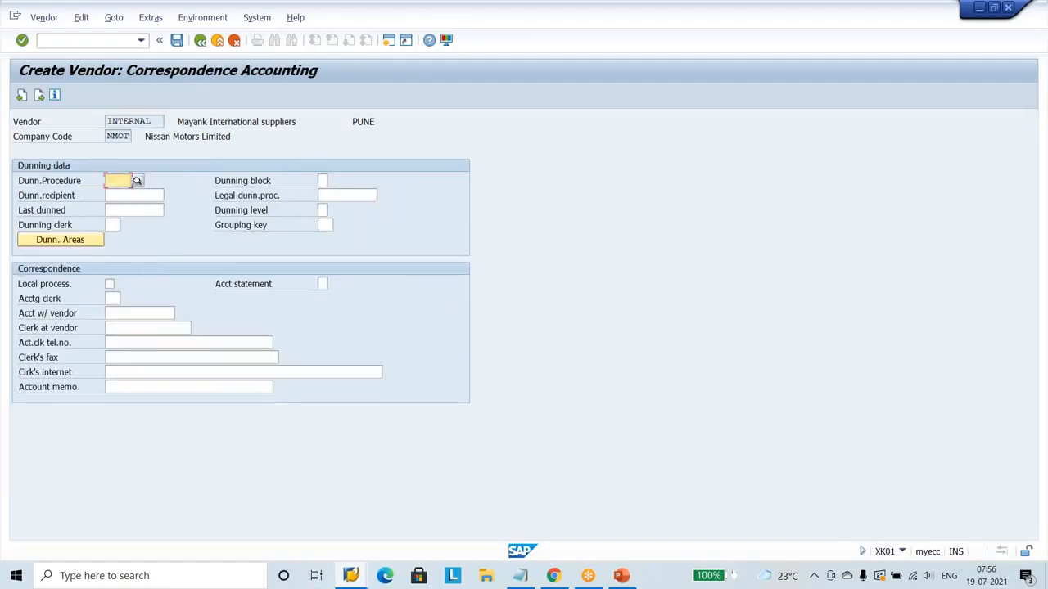
Set the fourth vendor's order currency to INR and fill in the salesperson's name and telephone number.
key("Return")
type("INR")
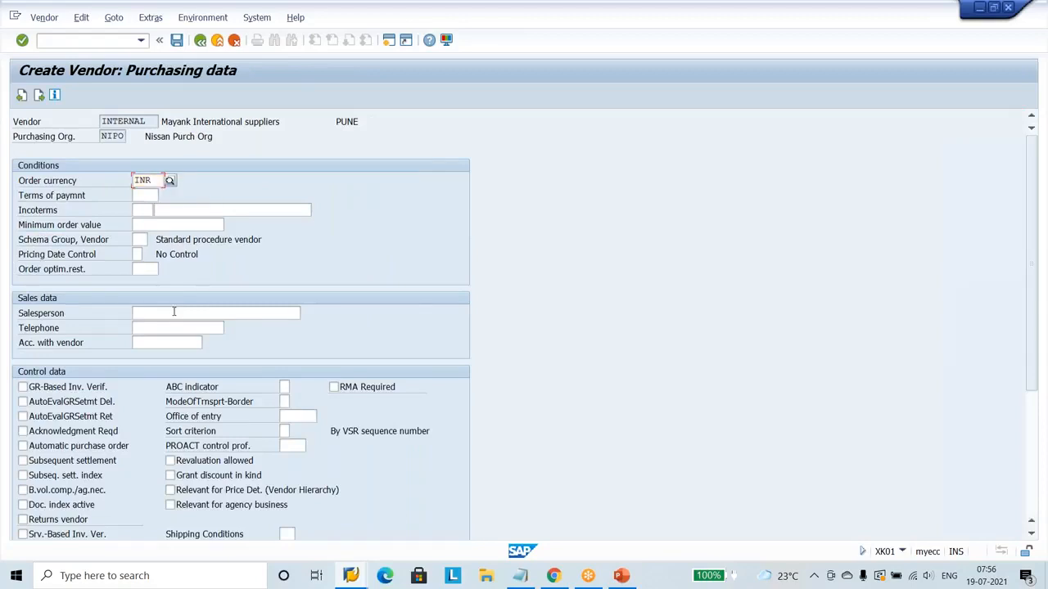
left_click(173, 312)
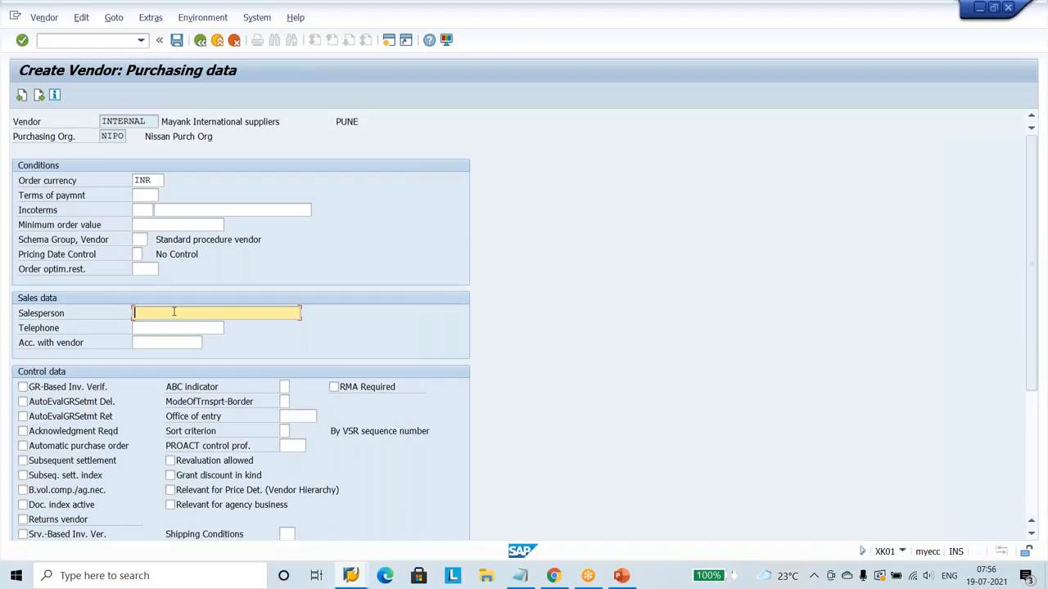
left_click(167, 326)
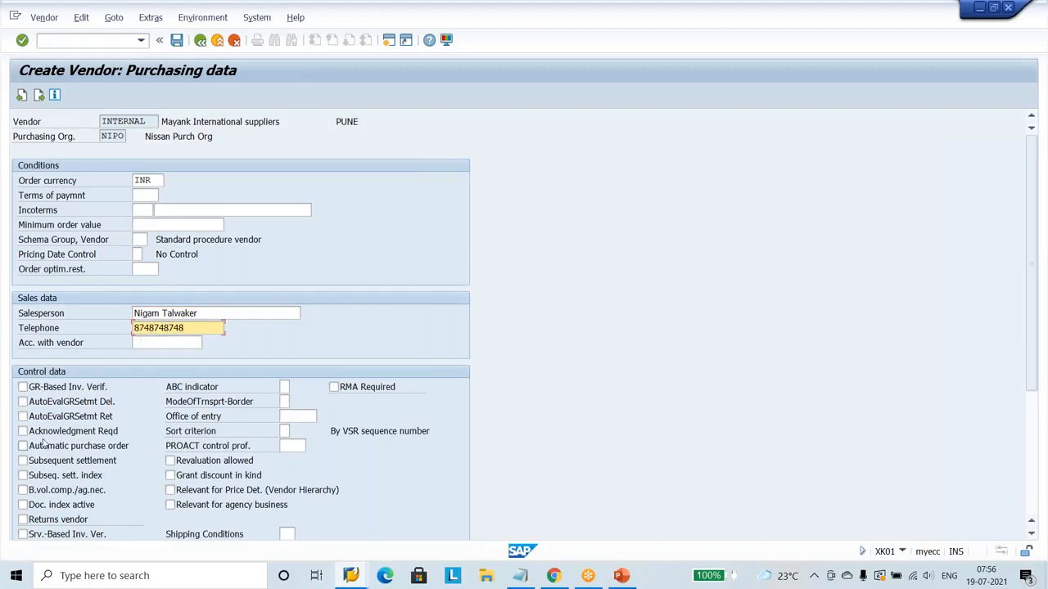
Activate GR-based invoice verification and acknowledgment required for the fourth vendor, and save the vendor without partner functions.
left_click(40, 388)
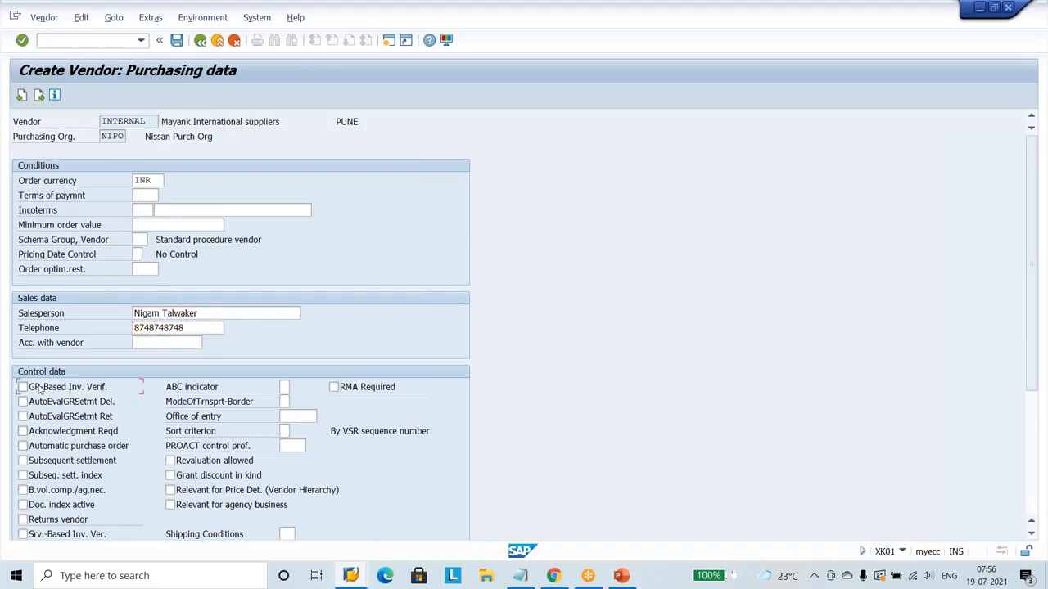
left_click(48, 432)
key("Return")
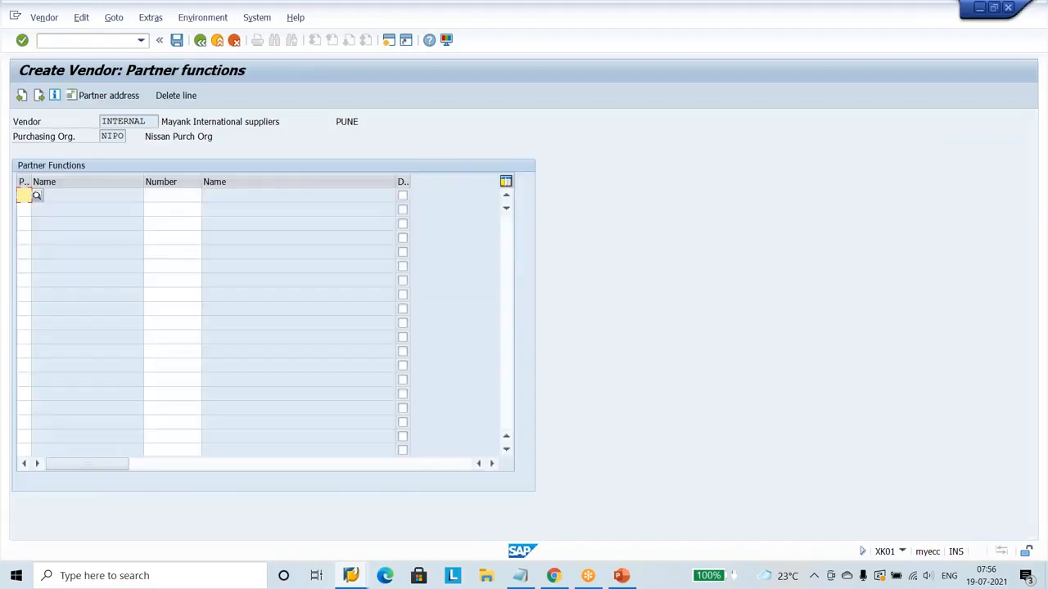
key("Return")
key("Return")
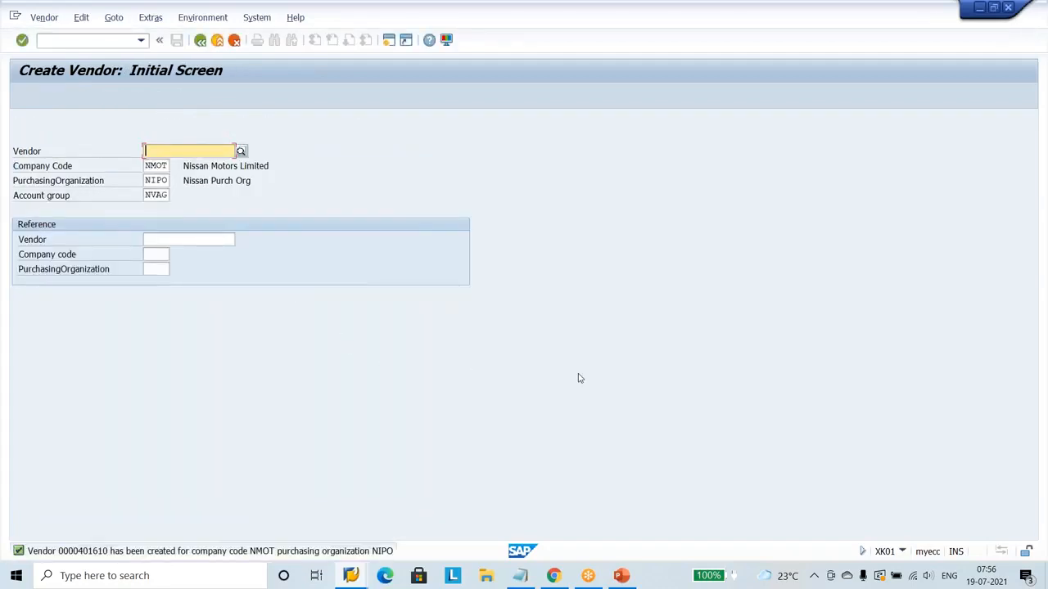
left_click(941, 14)
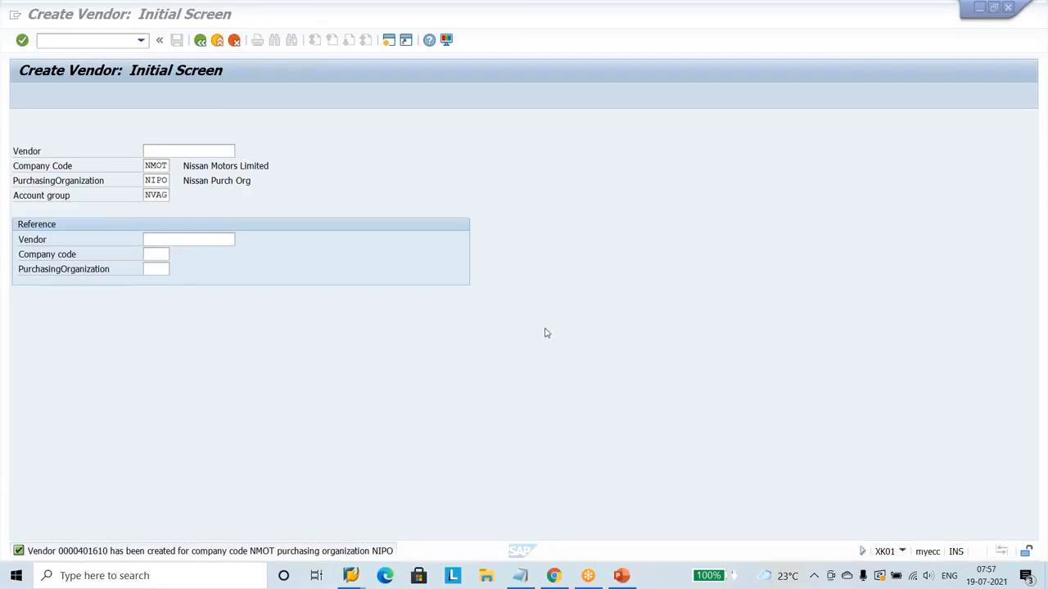
left_click(544, 270)
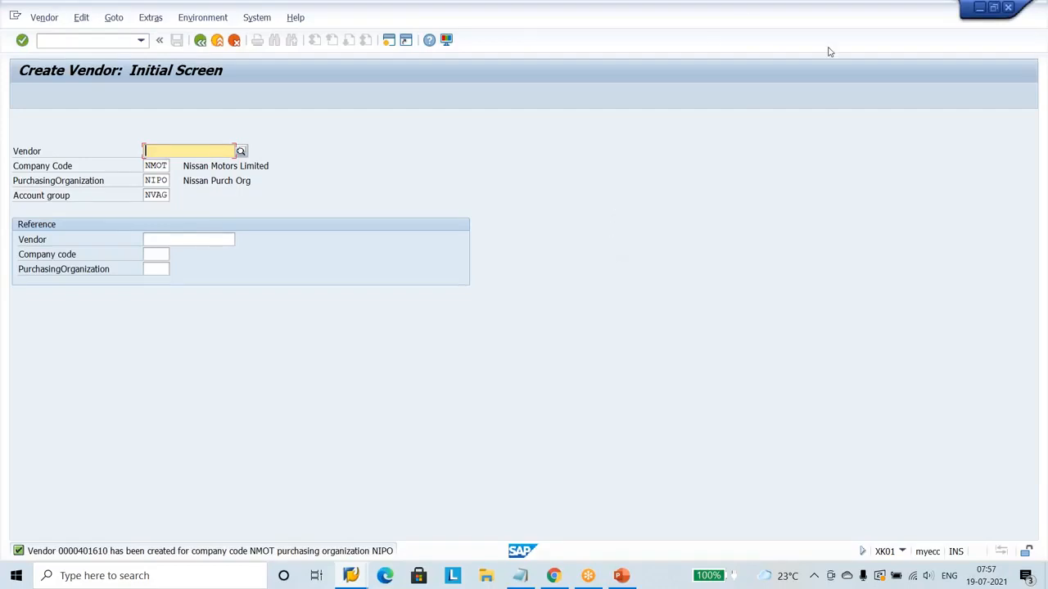
left_click(855, 180)
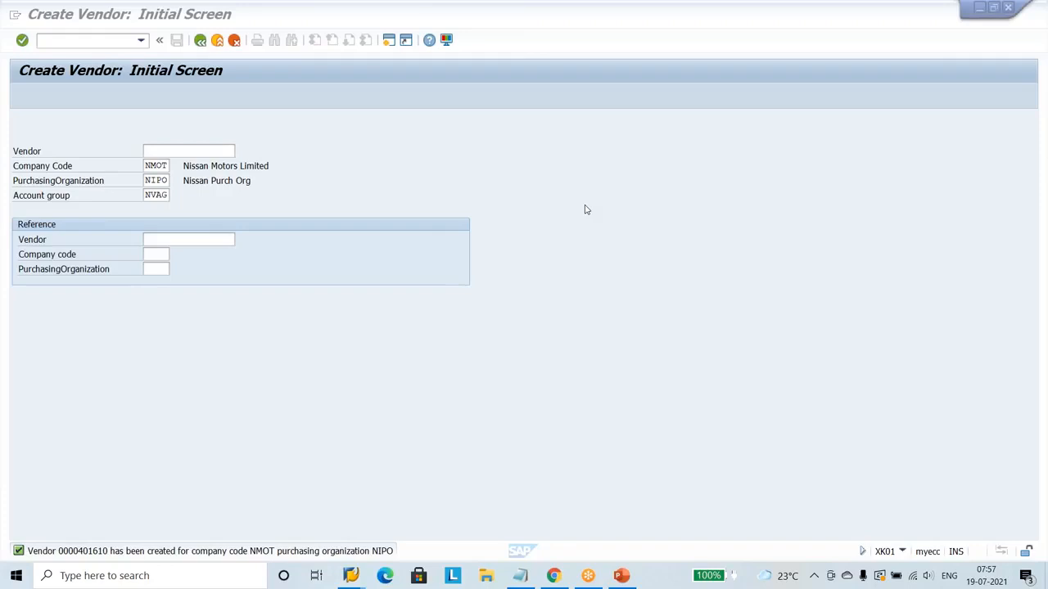
Return to the purchasing vendor list and run it again for purchasing organization NIPO.
left_click(200, 41)
left_click(201, 41)
left_click(217, 41)
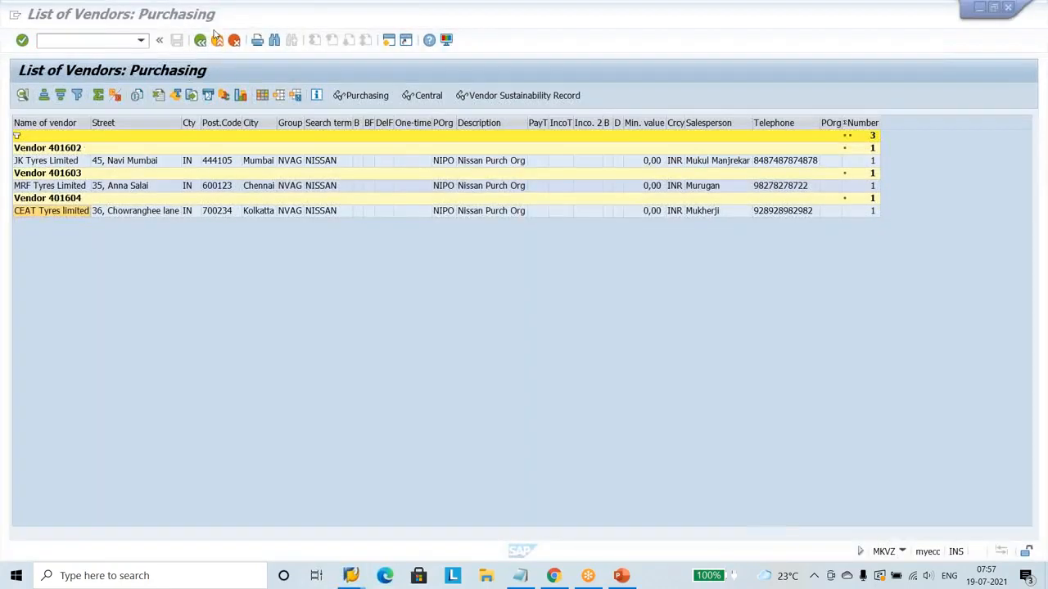
left_click(200, 41)
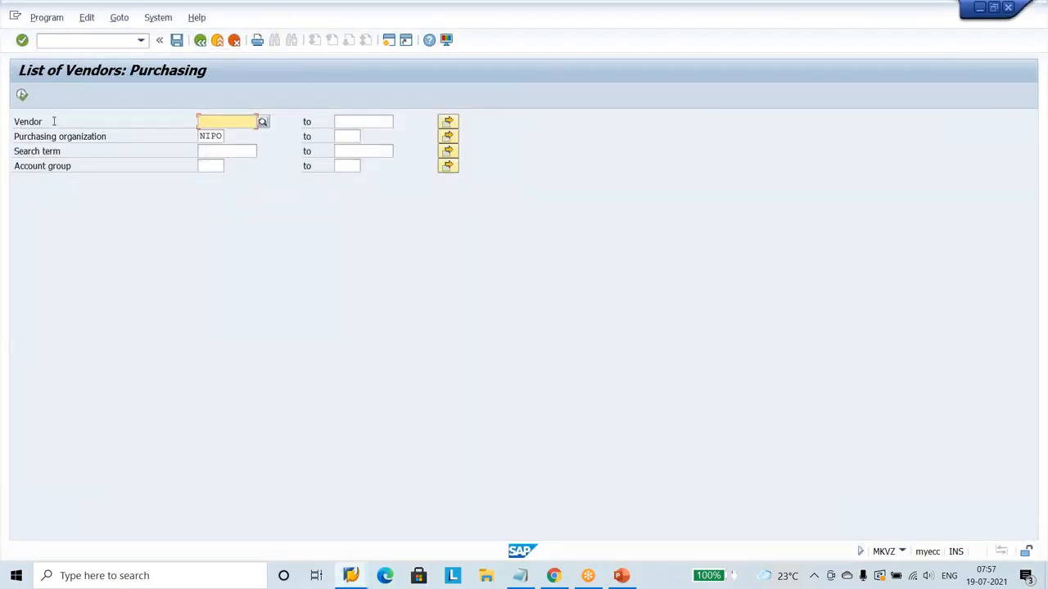
left_click(22, 95)
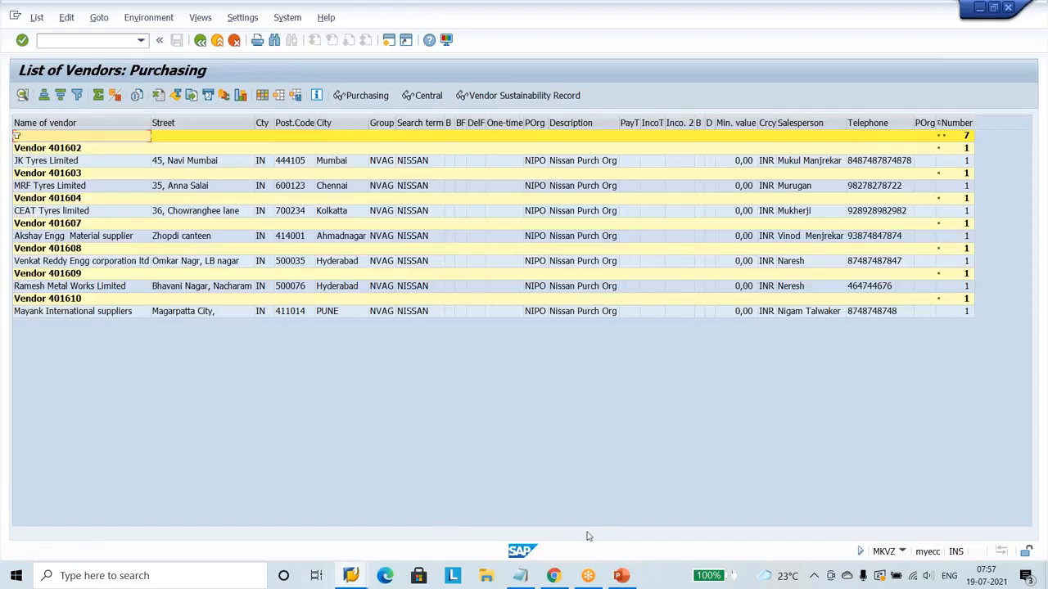
Check the RFQ slide in PowerPoint, and select the NUT12 item in SAP's purchase requisition list.
left_click(614, 578)
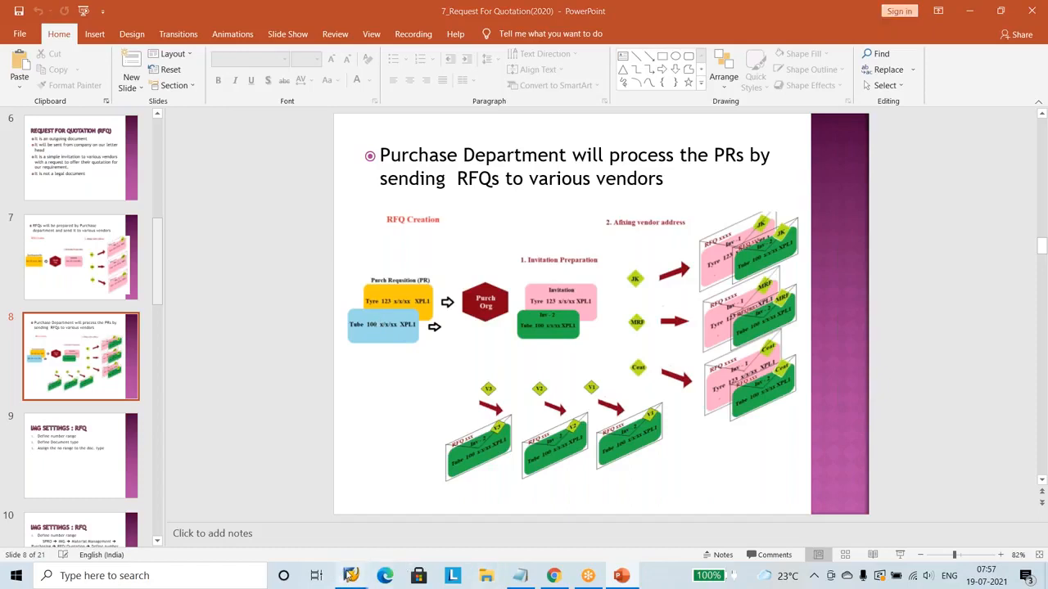
mouse_move(350, 575)
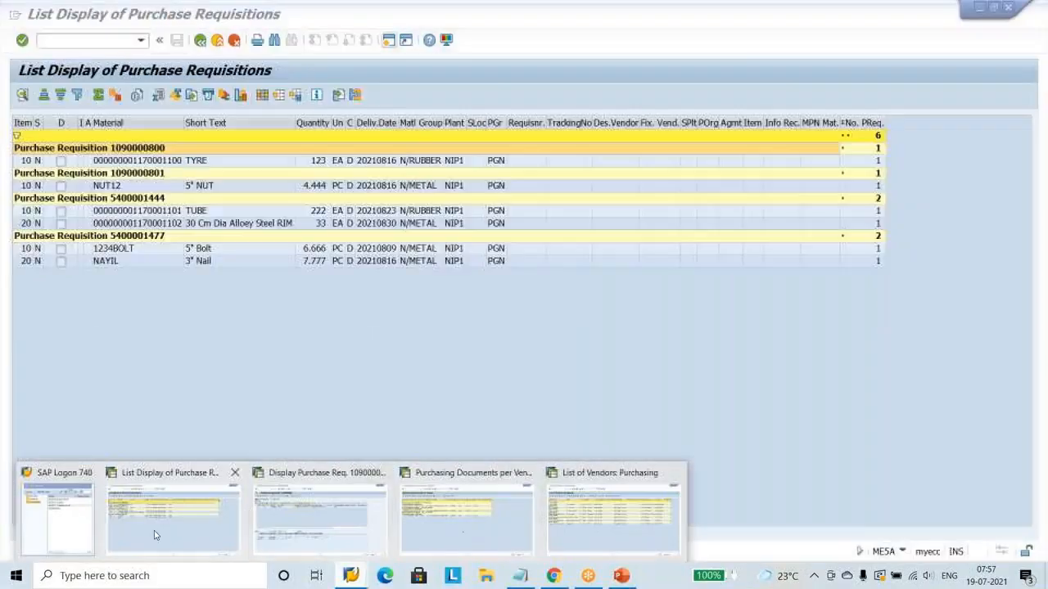
left_click(164, 533)
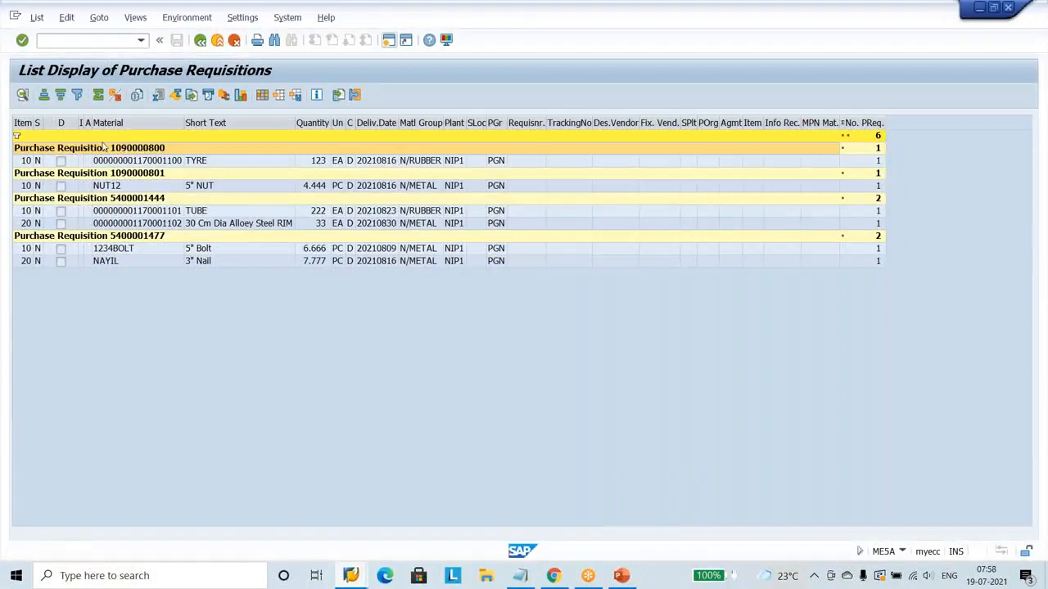
left_click(29, 188)
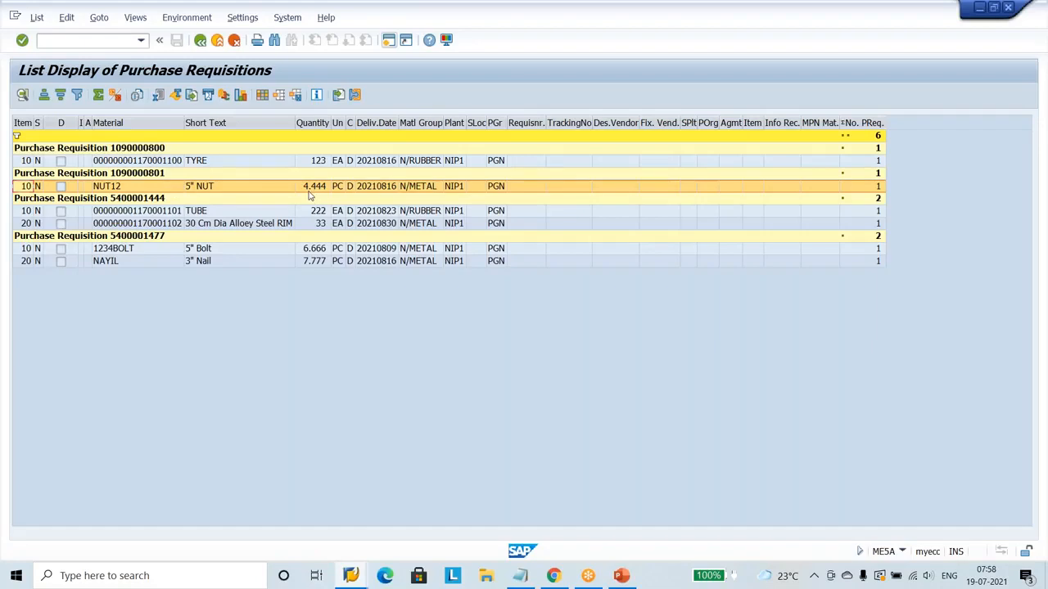
Switch to the RFQ creation slide in PowerPoint and draw a red arrow from the green Tube invitation to the blue Tube requisition.
left_click(628, 578)
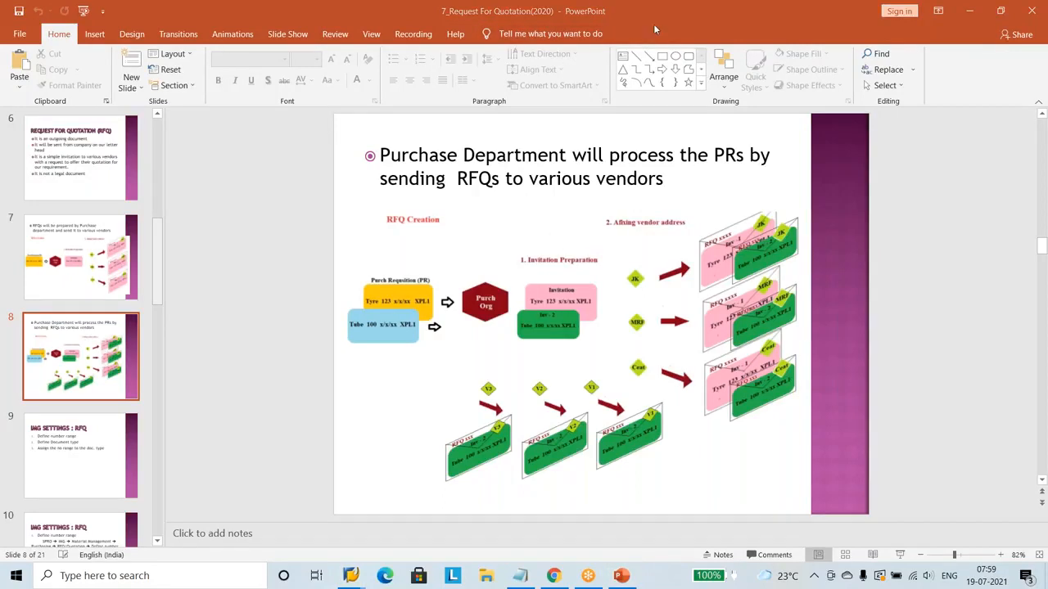
mouse_move(527, 335)
left_mouse_down()
mouse_move(497, 359)
mouse_move(412, 347)
mouse_move(421, 336)
mouse_move(413, 350)
mouse_move(417, 336)
left_mouse_up()
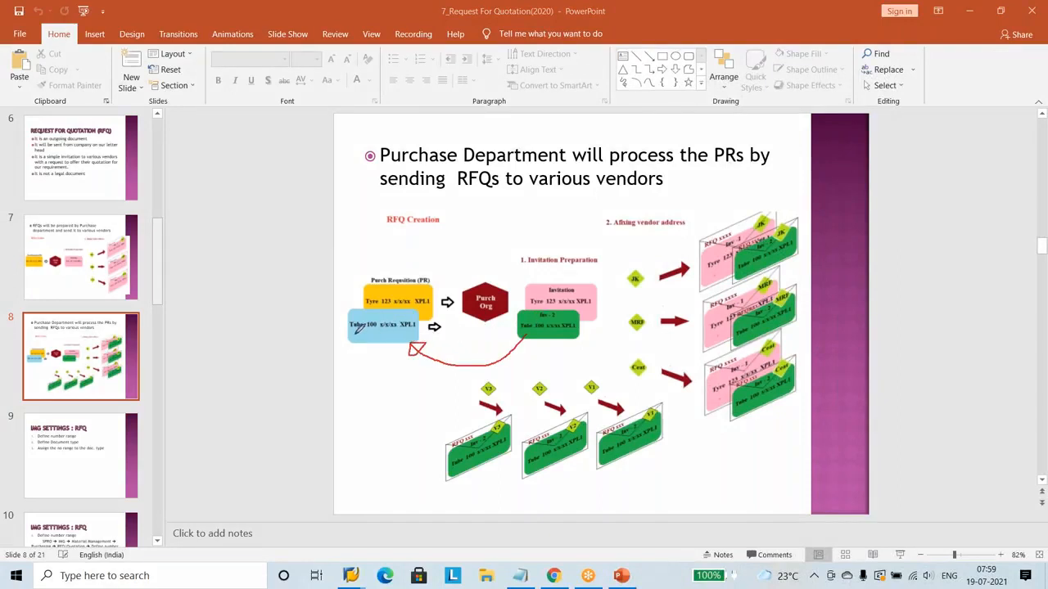
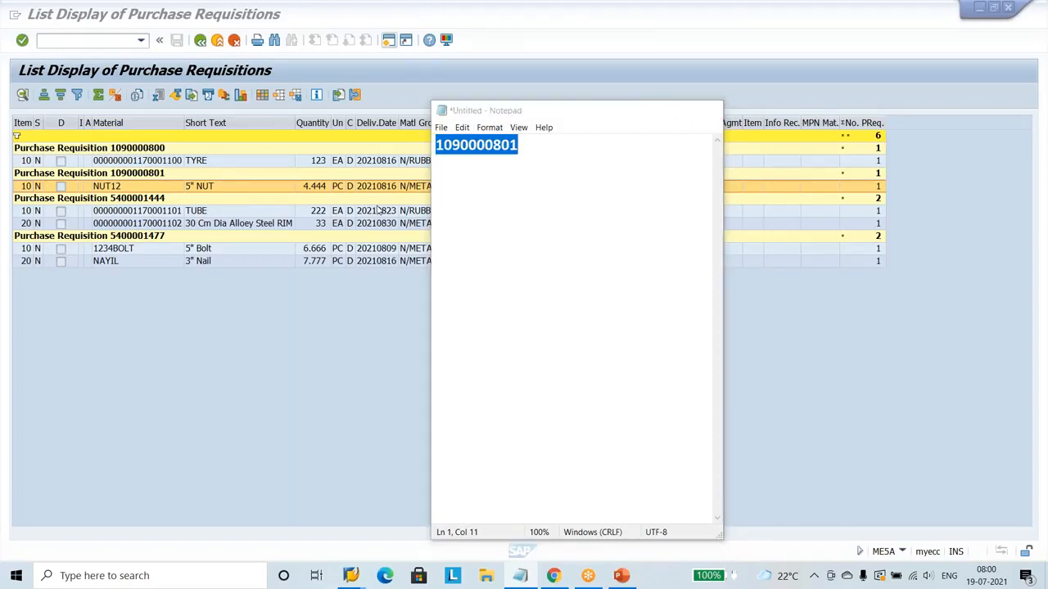
Put Notepad away and start the Create RFQ transaction ME41 in a separate session, keeping the requisition list open.
left_click(643, 110)
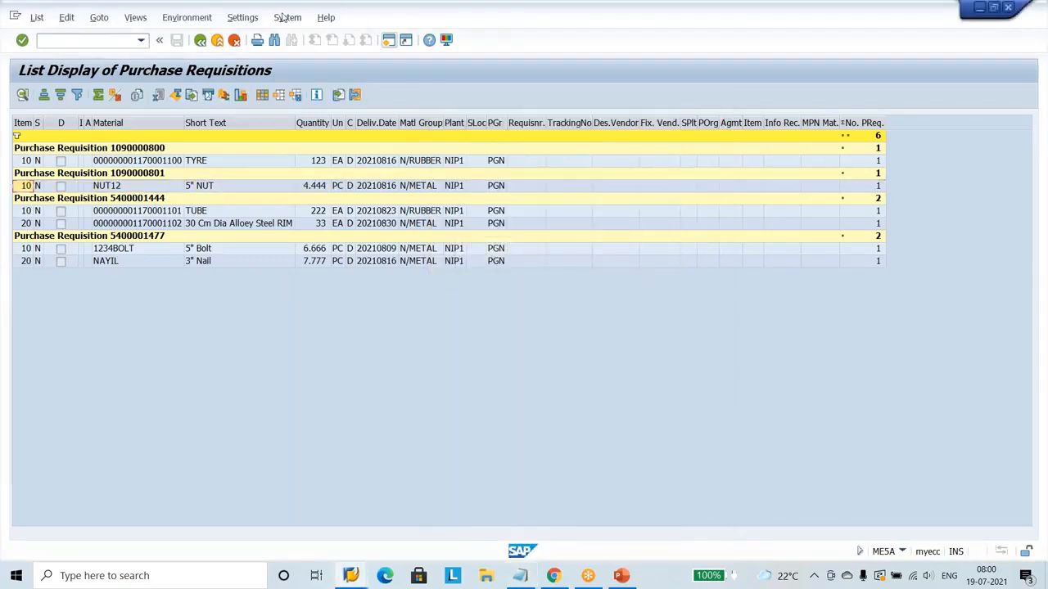
left_click(113, 45)
type("/n")
key("Return")
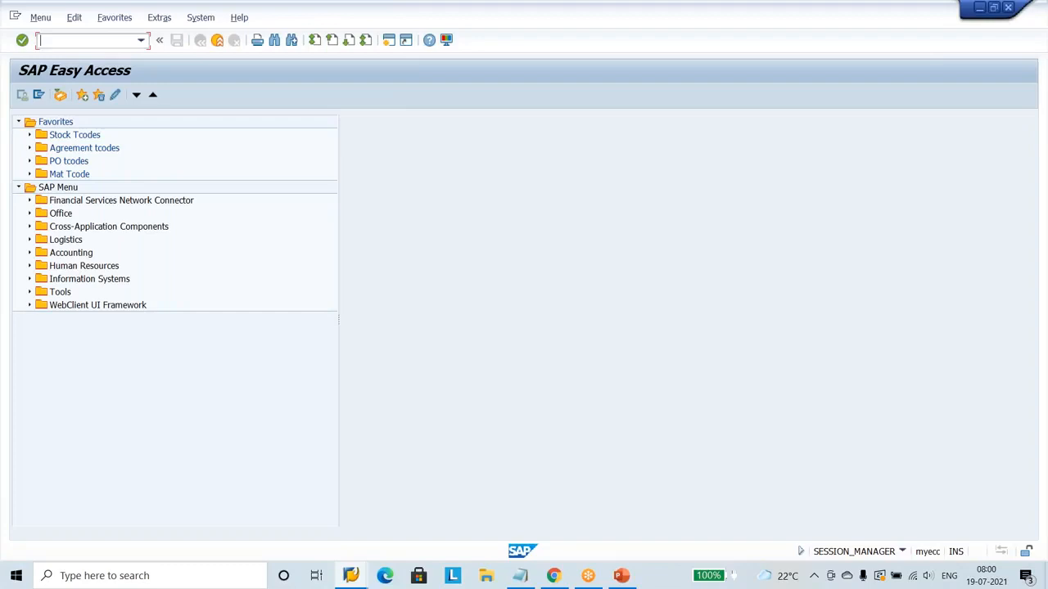
type("me41")
key("Return")
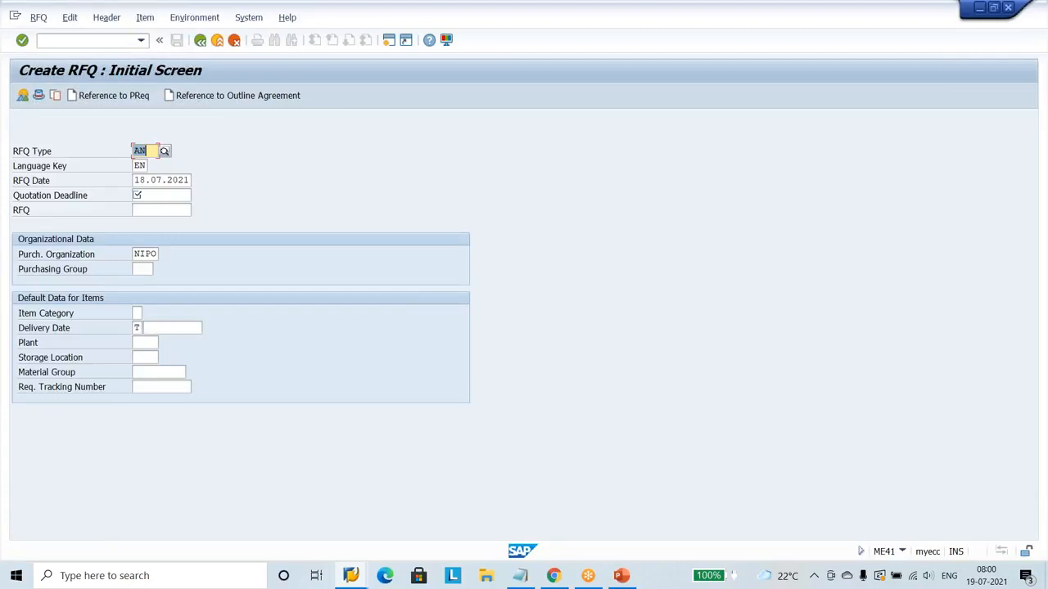
Find the Nissan document type among the RFQ types and set the RFQ type to NRFQ.
left_click(165, 150)
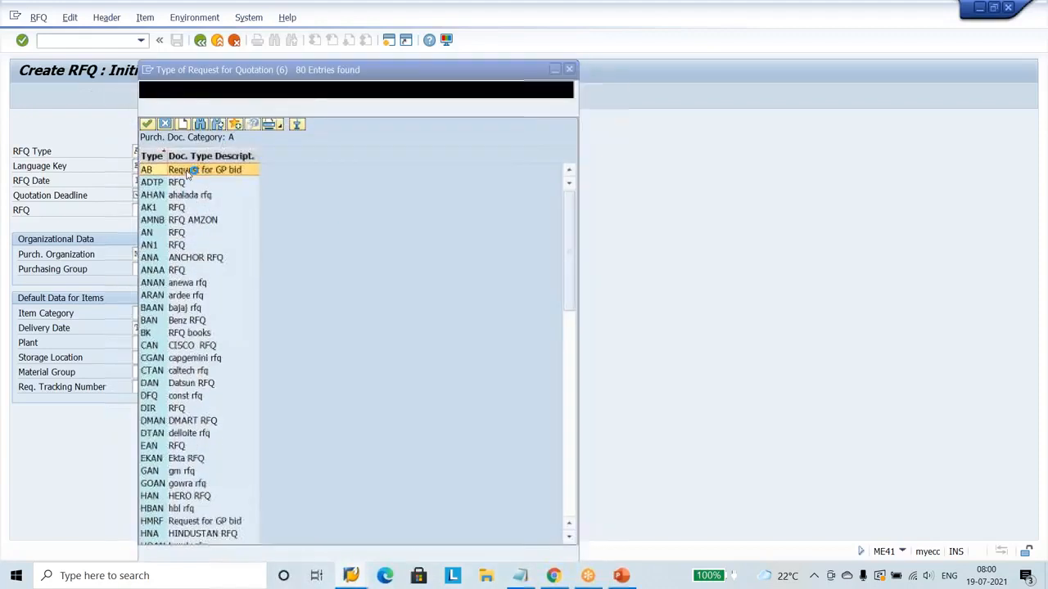
key("ctrl+f")
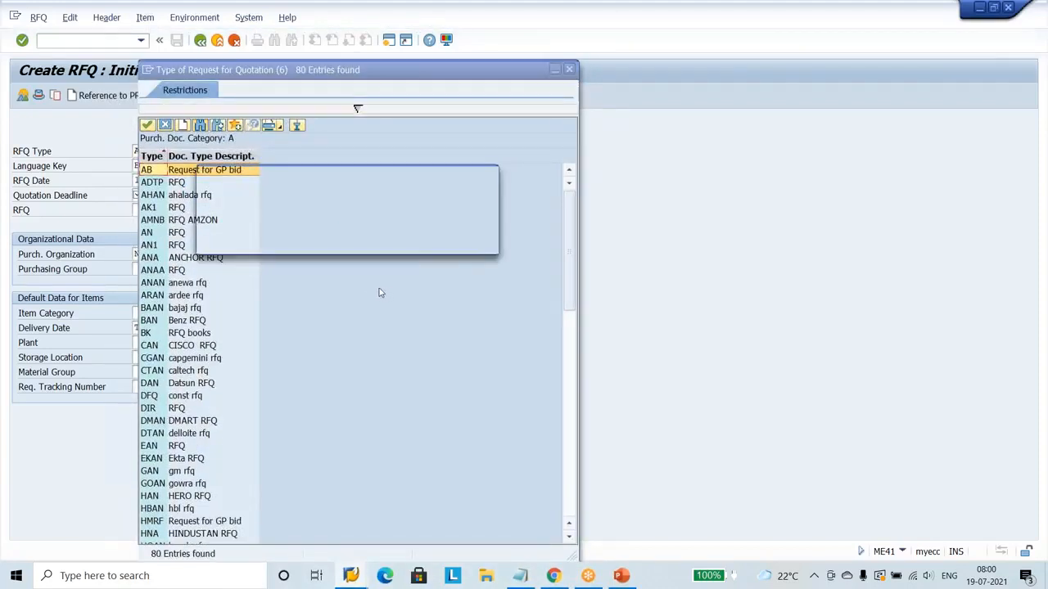
type("CGAN")
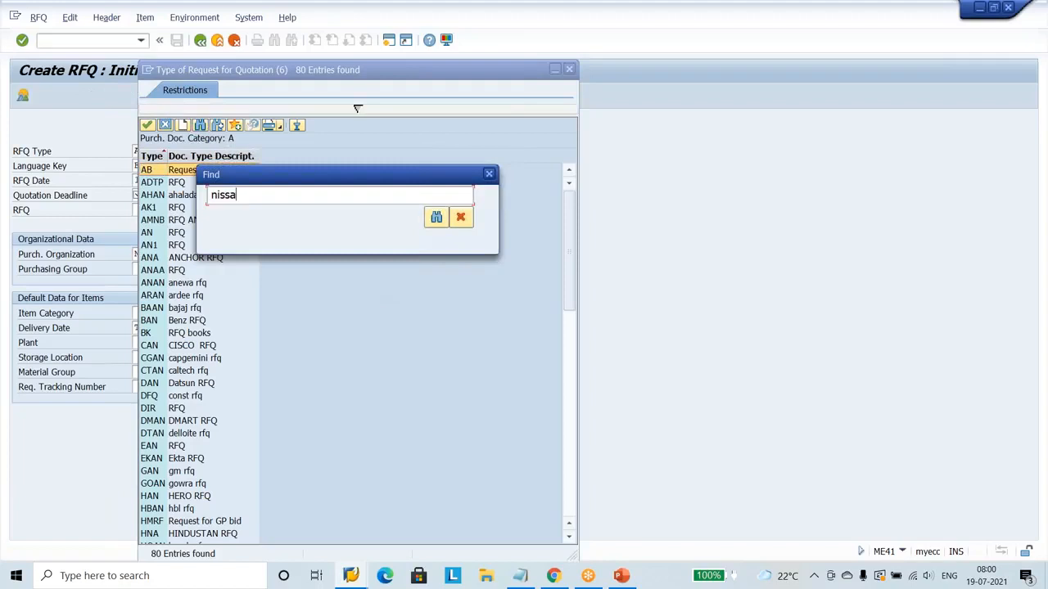
key("Return")
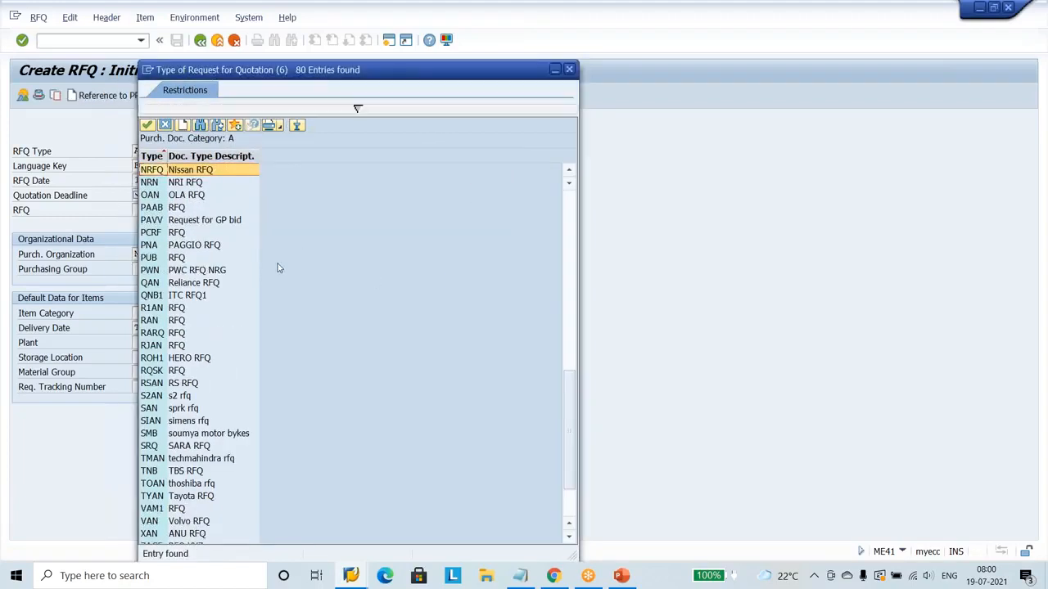
double_click(200, 172)
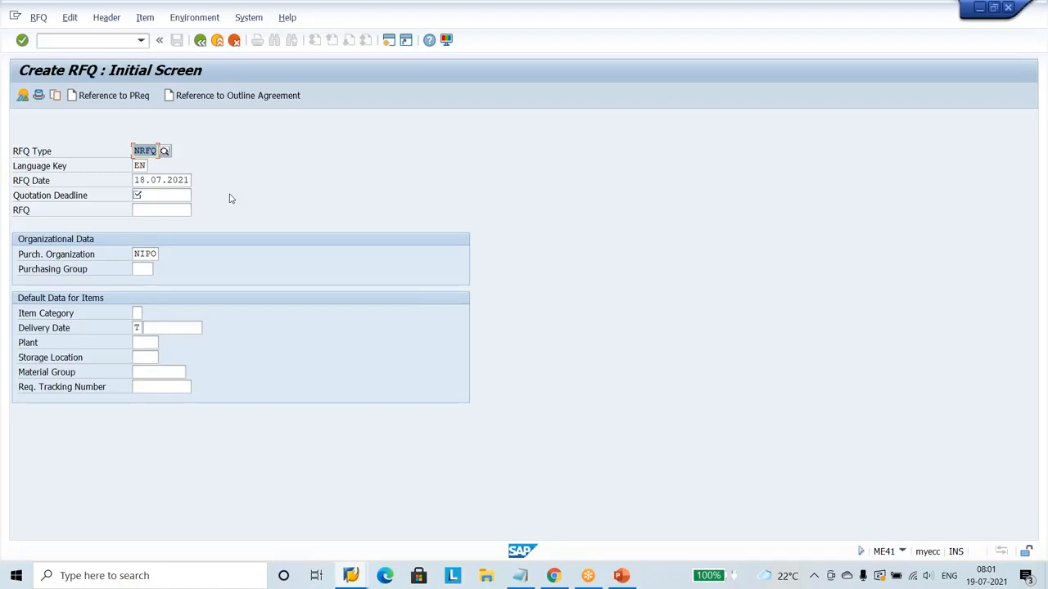
Set the quotation deadline to 21.07.2021 and the purchasing group to PGN for the RFQ.
left_click(162, 196)
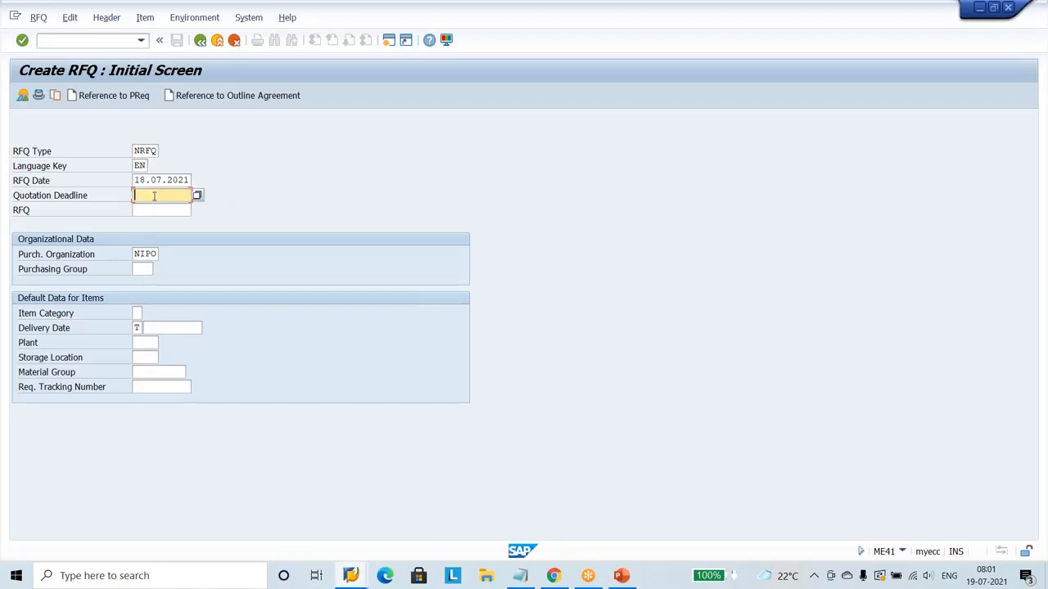
left_click(197, 200)
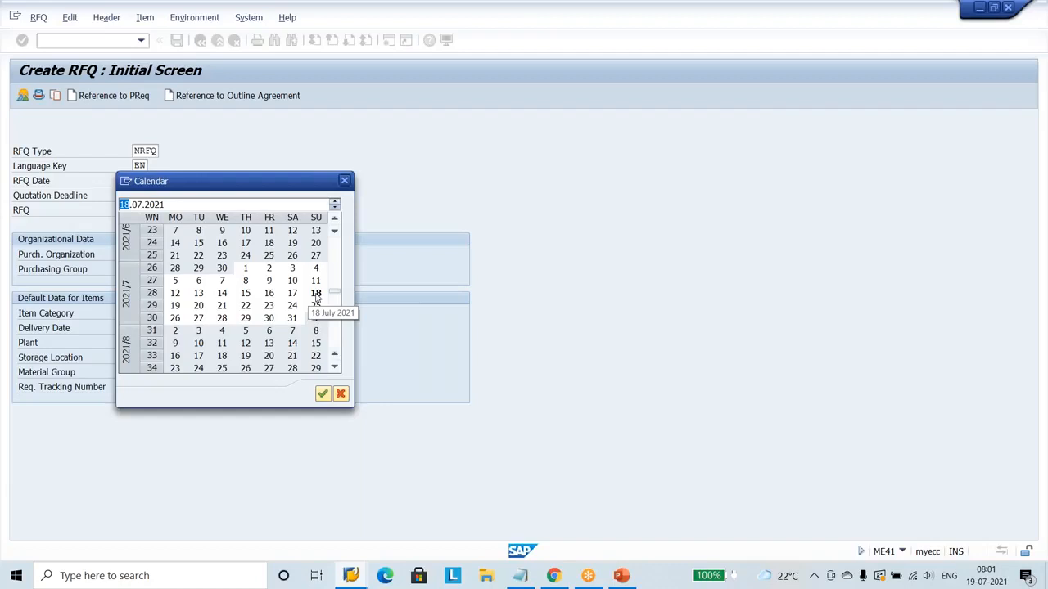
double_click(222, 305)
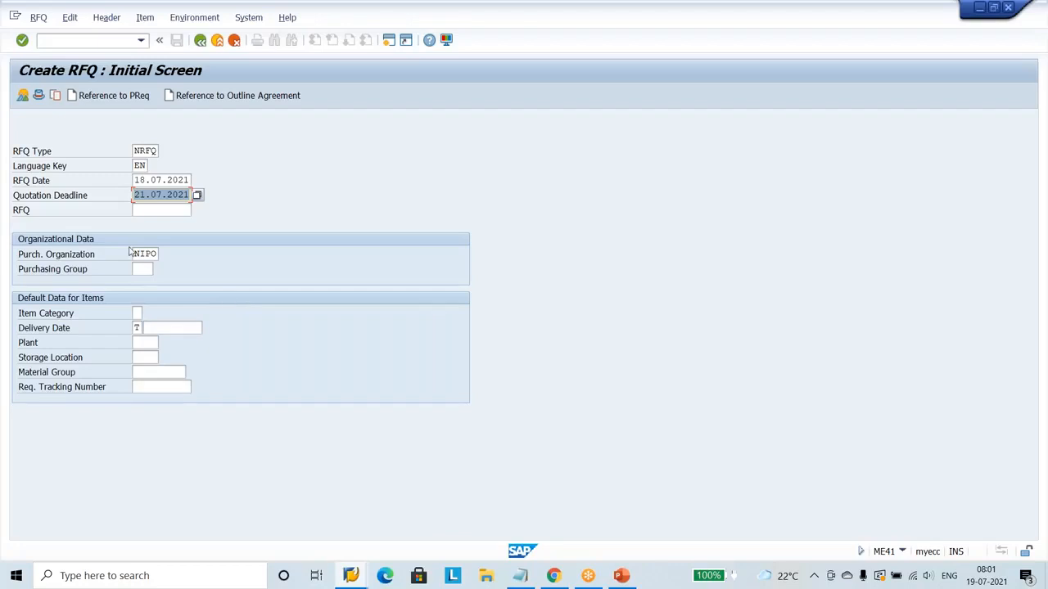
left_click(158, 210)
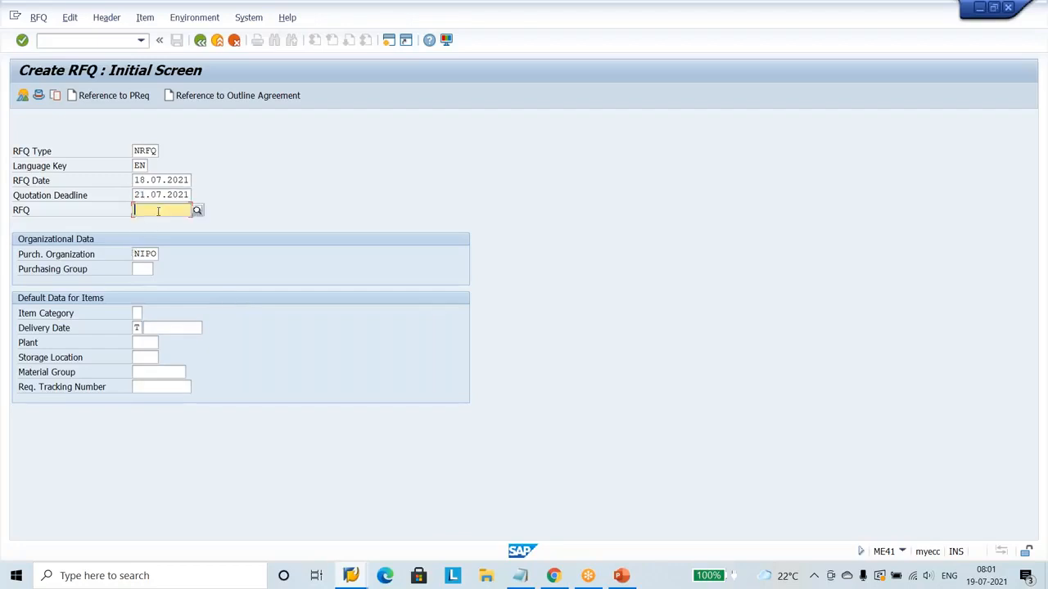
left_click(138, 270)
type("pgn")
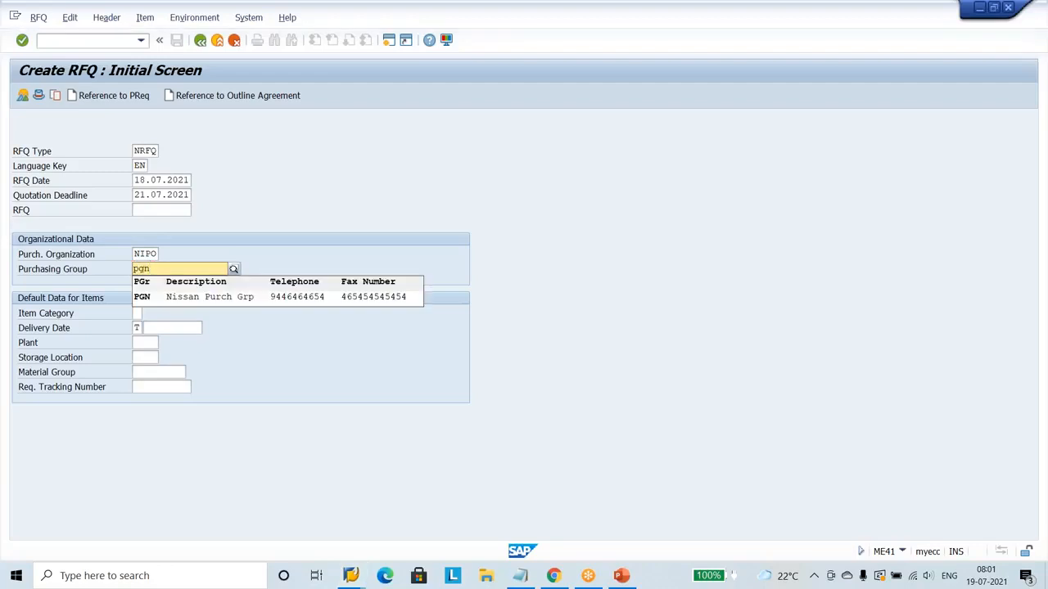
left_click(148, 298)
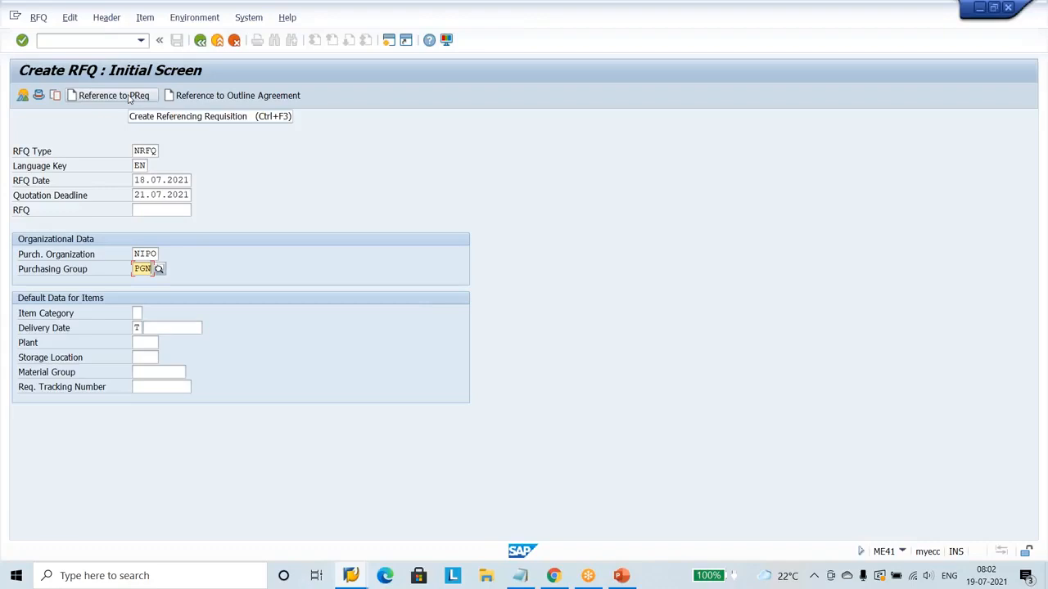
left_click(130, 96)
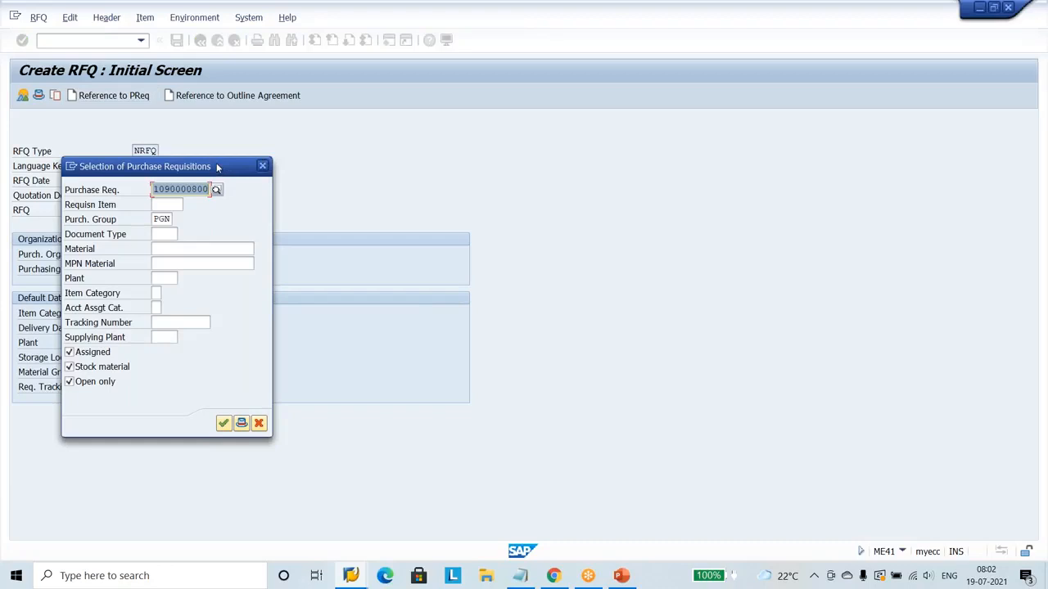
left_click_drag(217, 167, 434, 142)
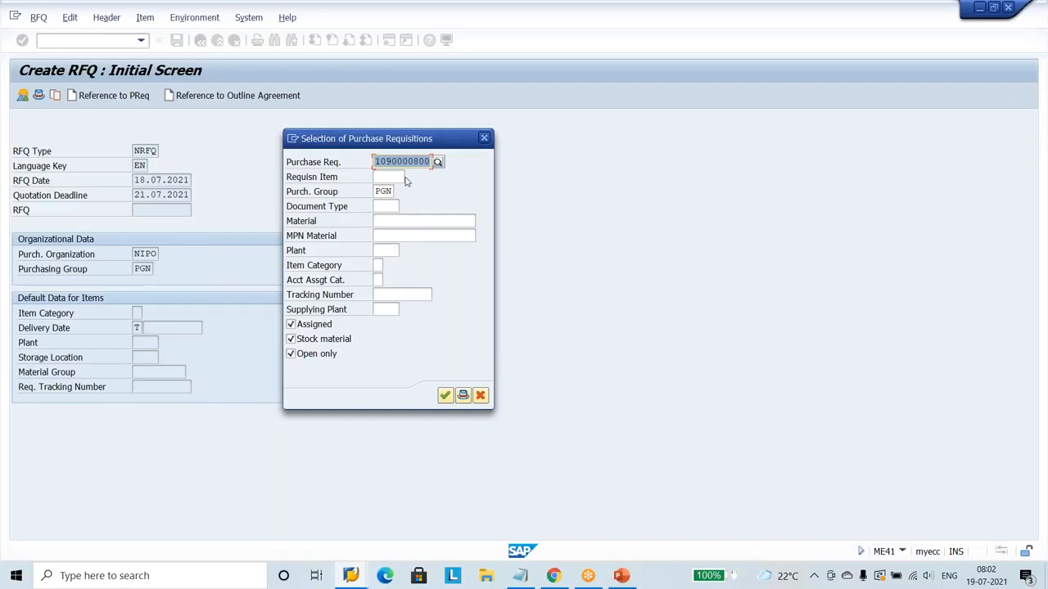
type("1090000801")
Check the purchase requisition list and the RFQ creation slide in PowerPoint, and return to the Create RFQ session in SAP.
left_click(352, 576)
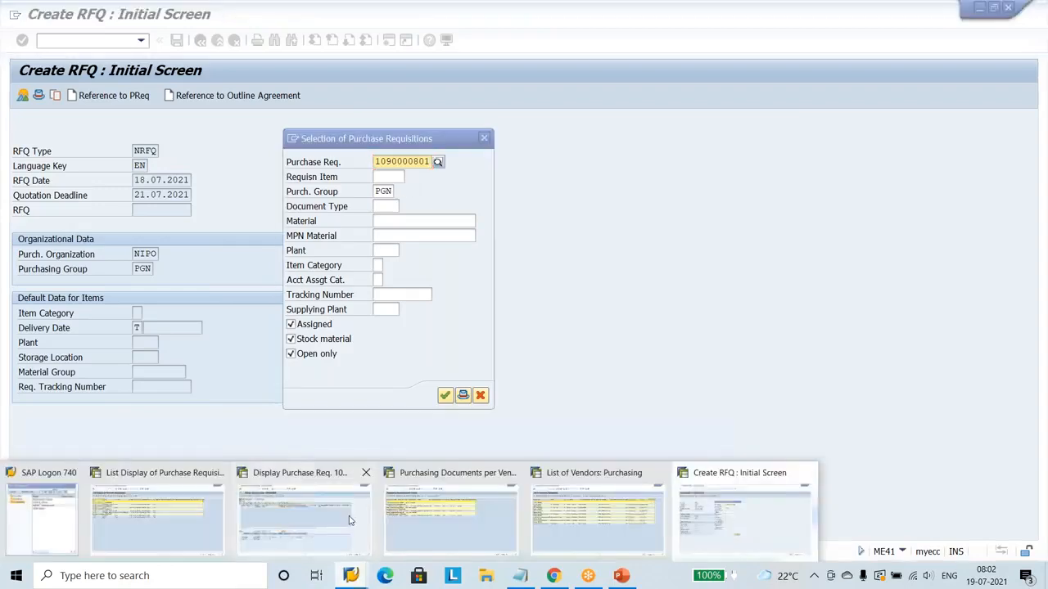
mouse_move(191, 528)
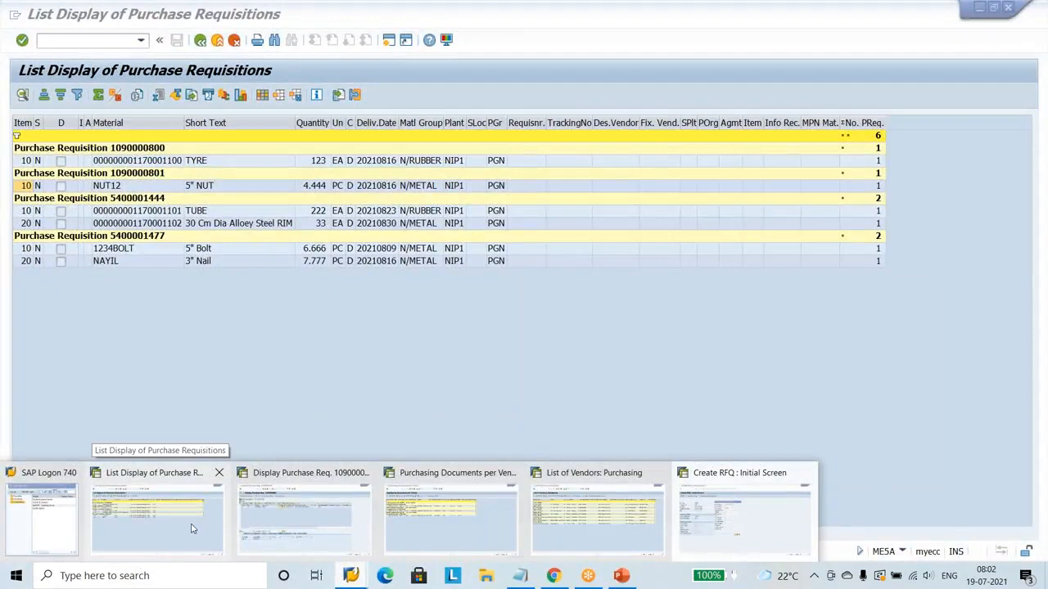
left_click(192, 528)
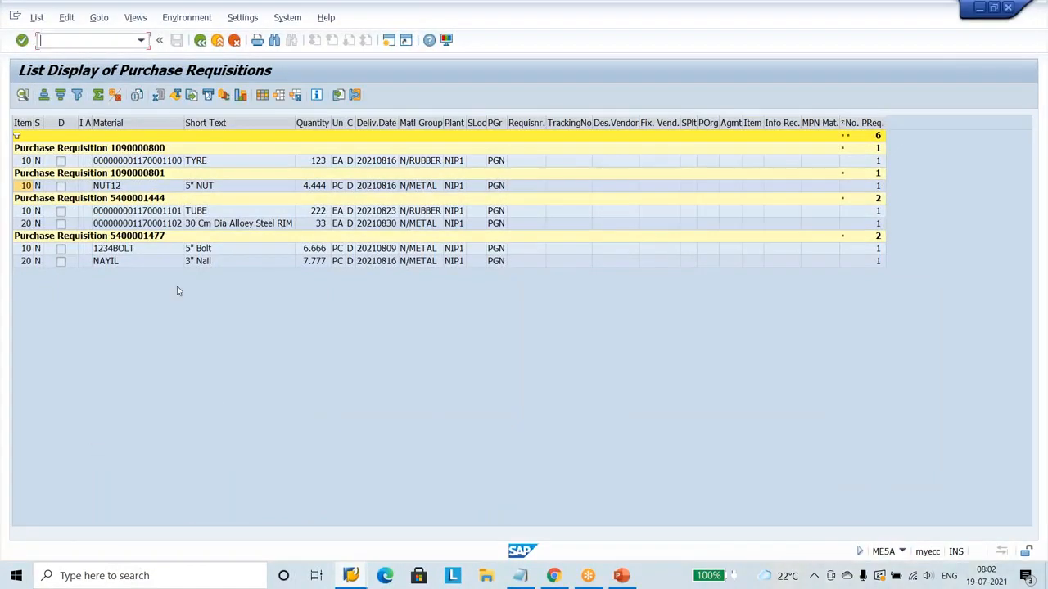
left_click(620, 577)
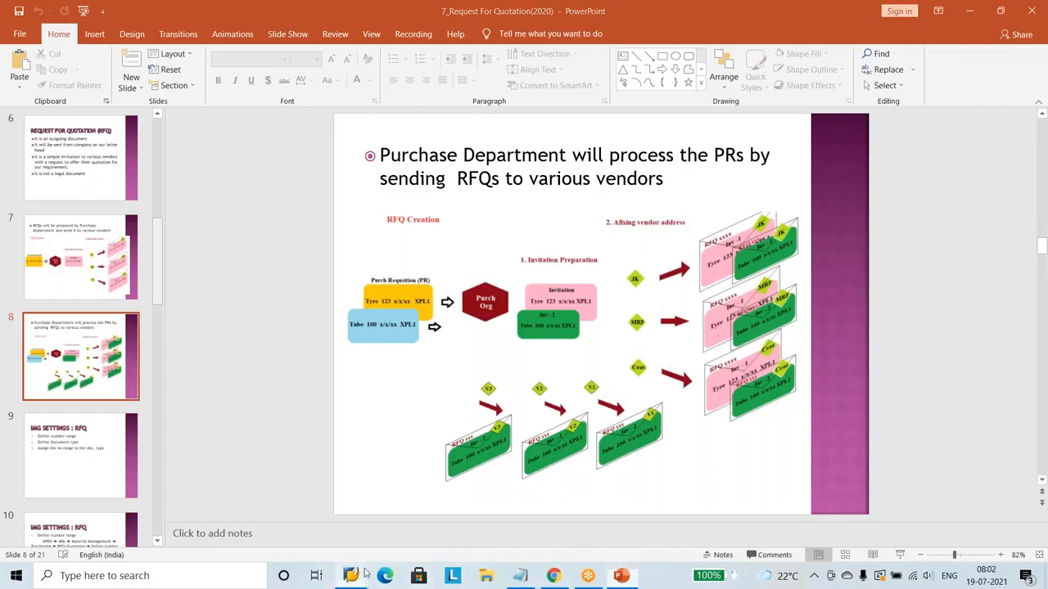
mouse_move(354, 578)
left_click(711, 538)
Confirm the requisition selection and set the collective number to ninv2 in the RFQ header data.
left_click(400, 166)
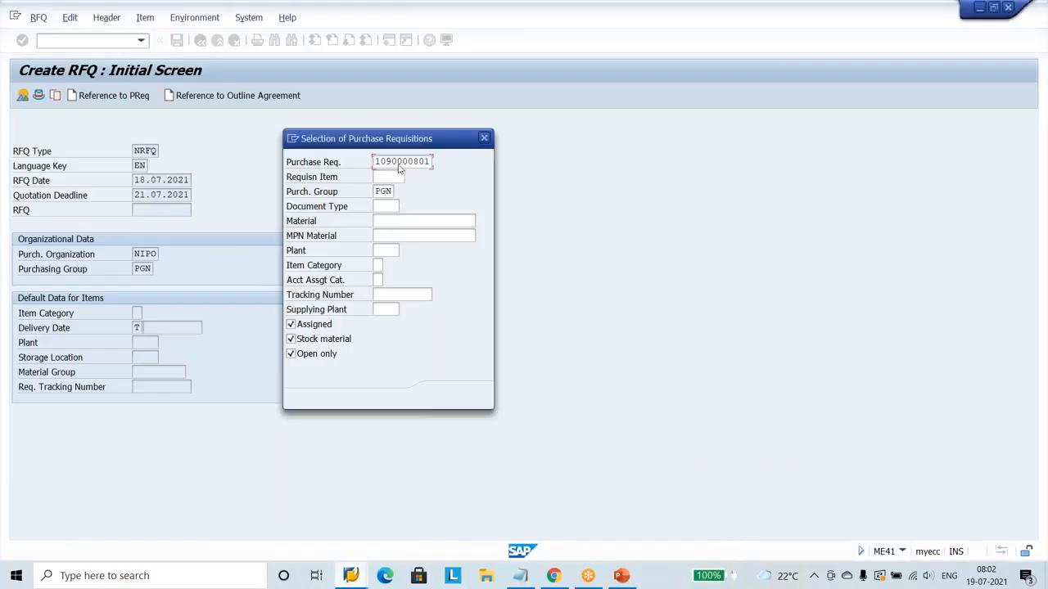
left_click(443, 396)
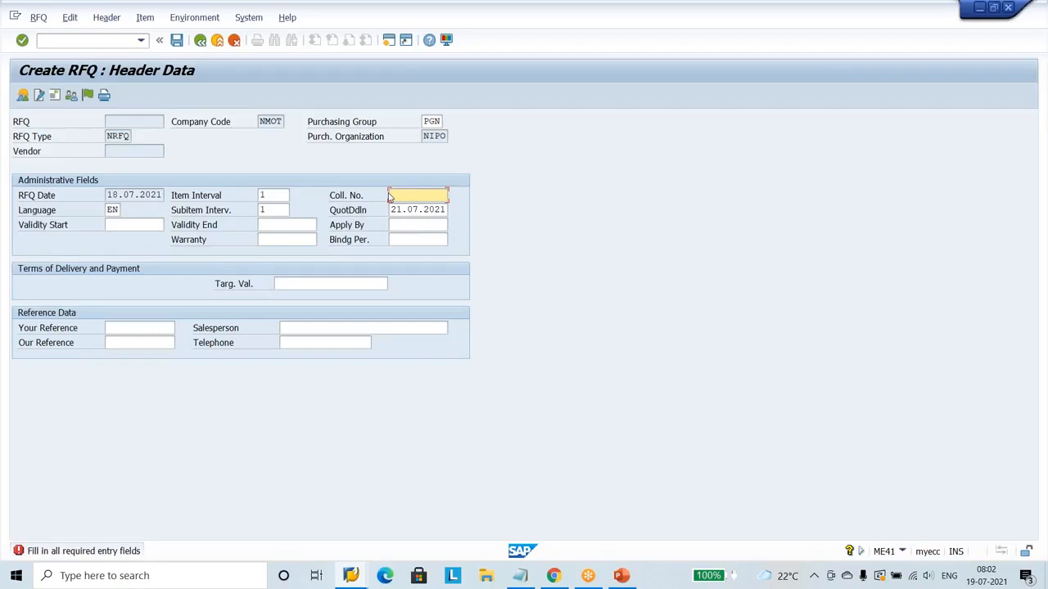
type("n")
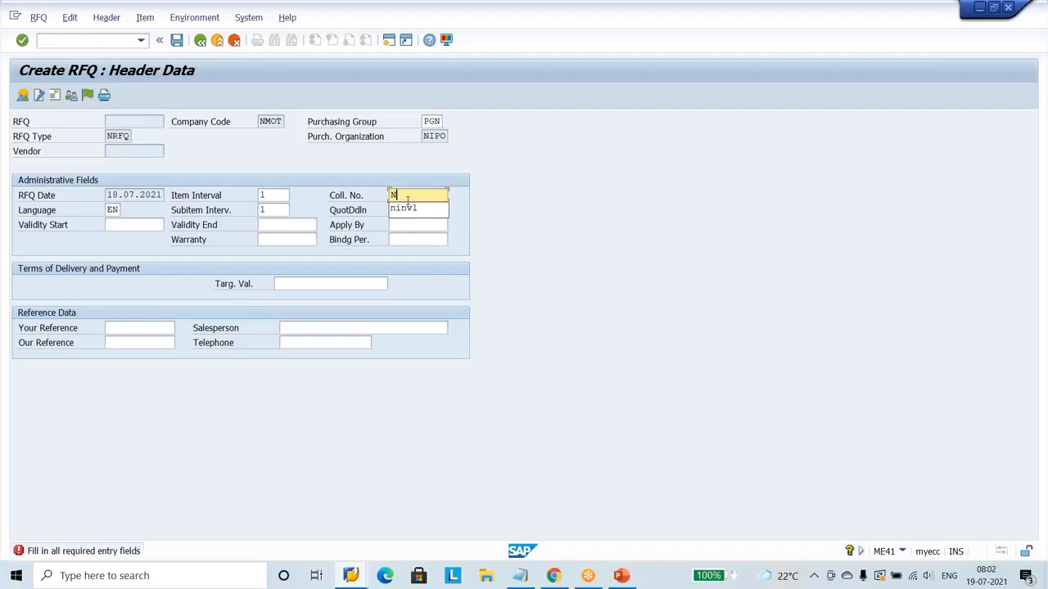
left_click(418, 210)
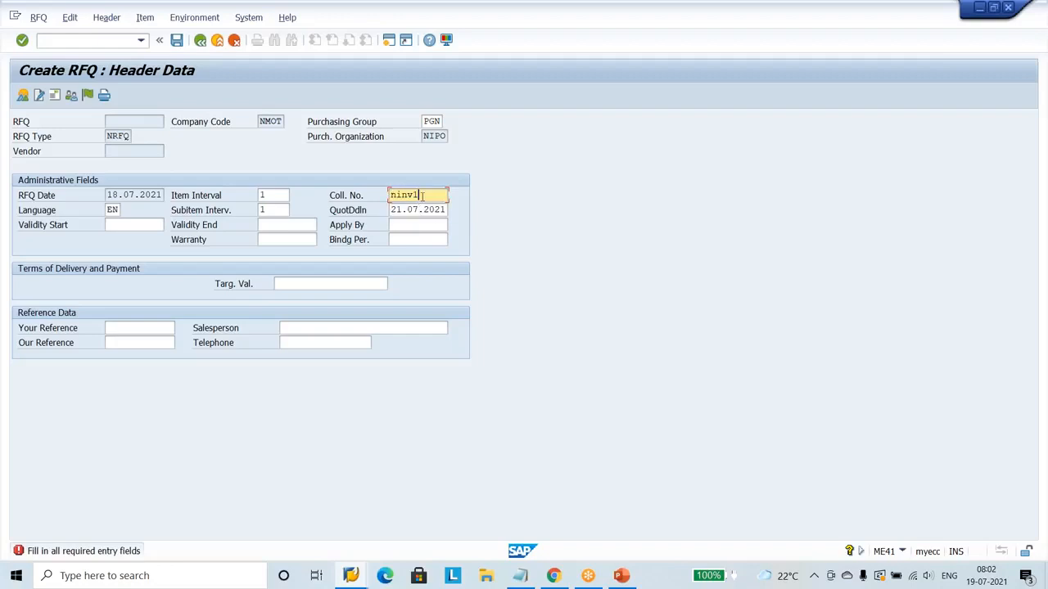
key("BackSpace")
type("2")
left_click(334, 200)
left_click_drag(344, 200, 378, 202)
left_click(378, 201)
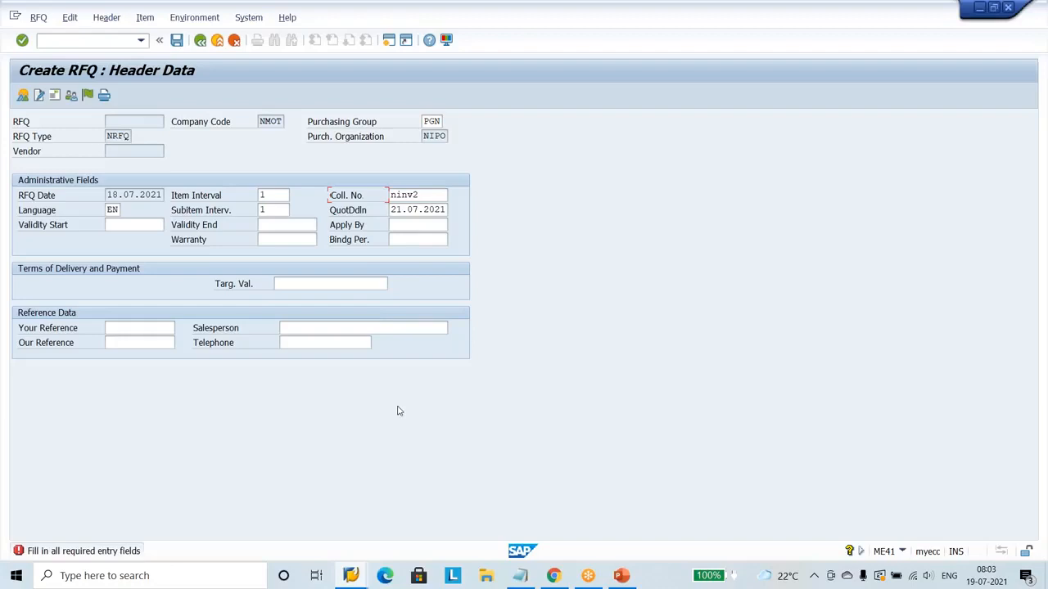
key("Return")
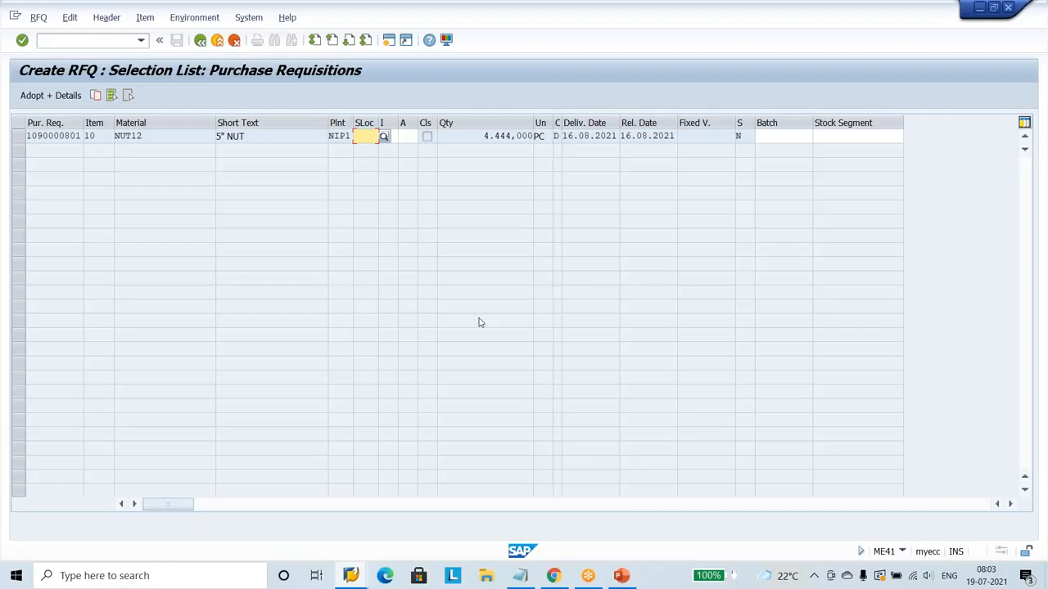
Select the NUT12 requisition item and adopt it into the RFQ item overview.
left_click(20, 136)
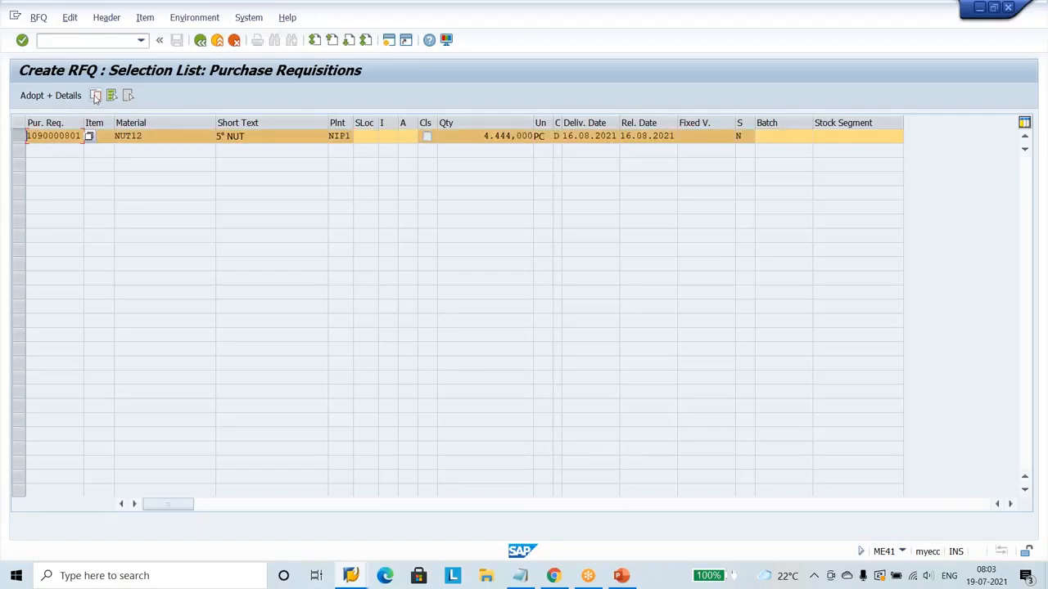
left_click(95, 97)
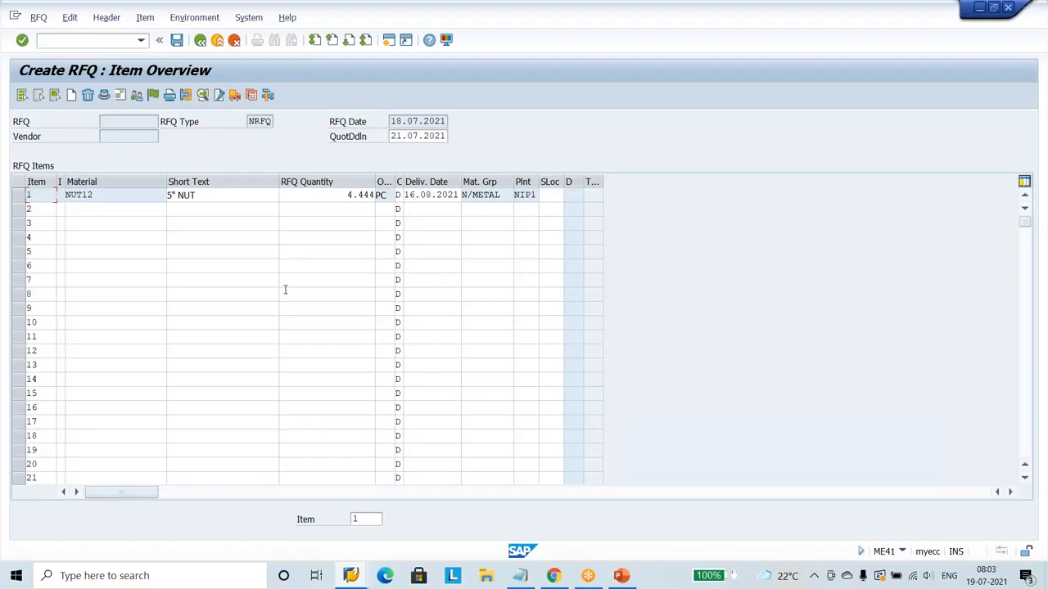
left_click(332, 211)
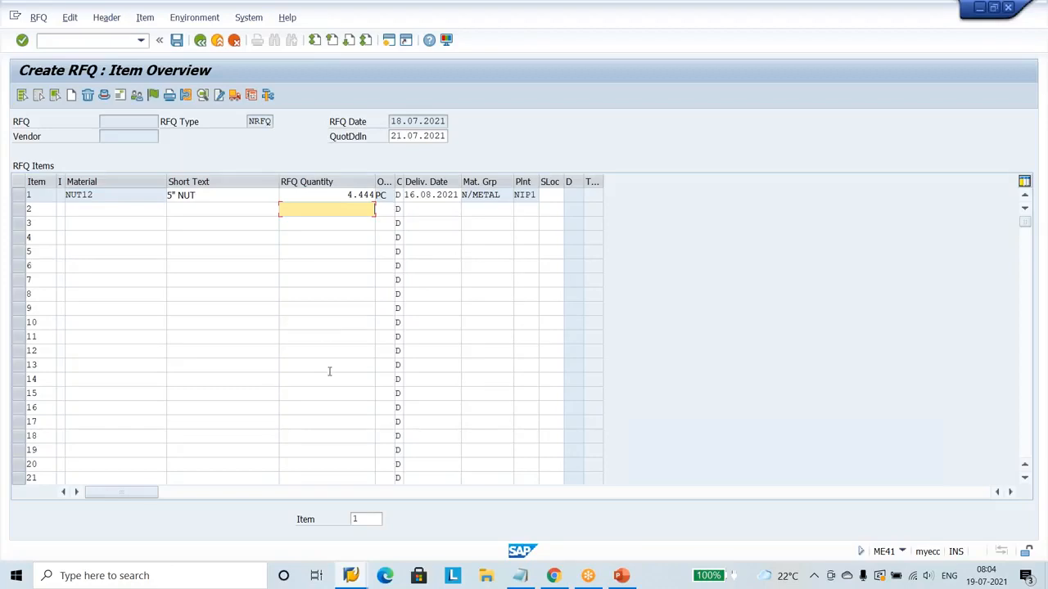
left_click(353, 578)
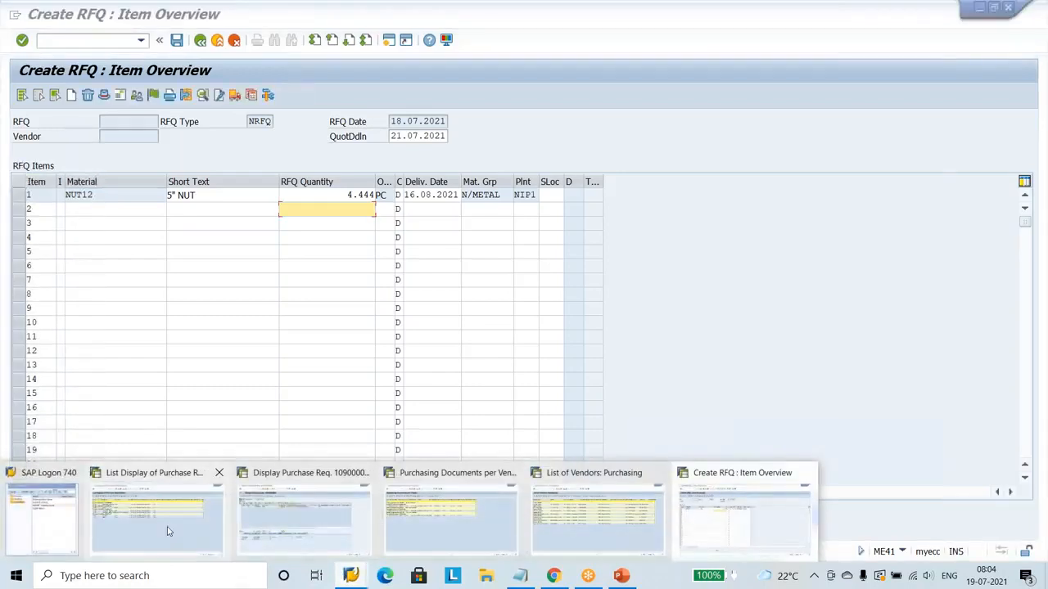
left_click(168, 532)
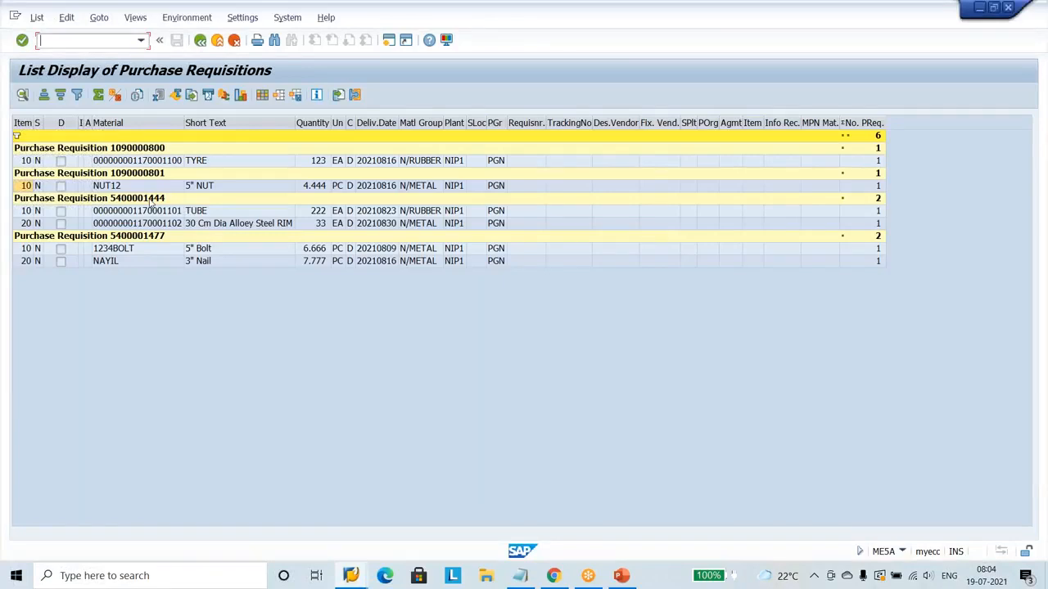
left_click(151, 200)
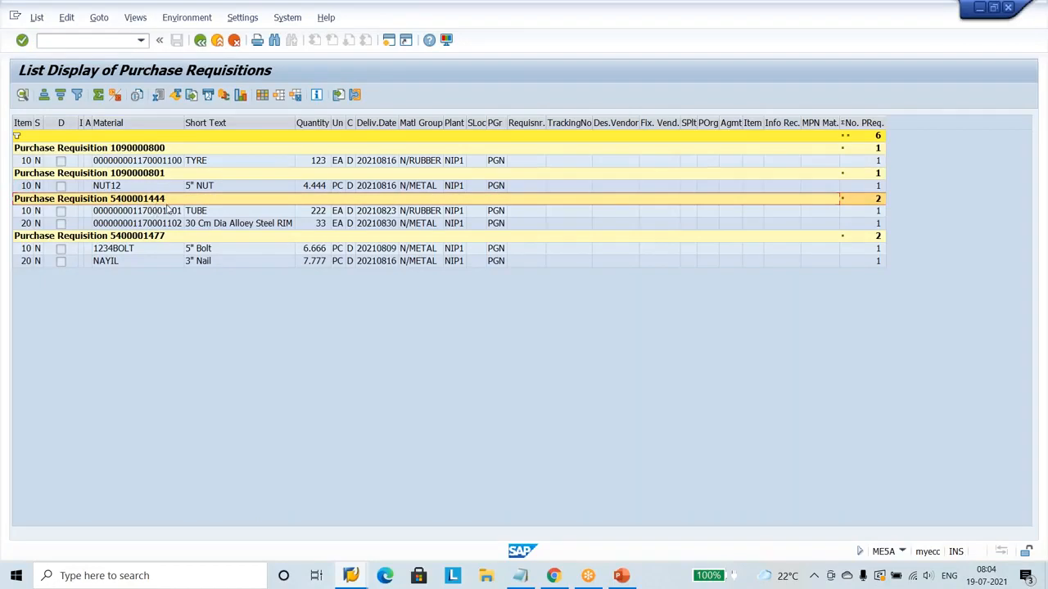
left_click(520, 576)
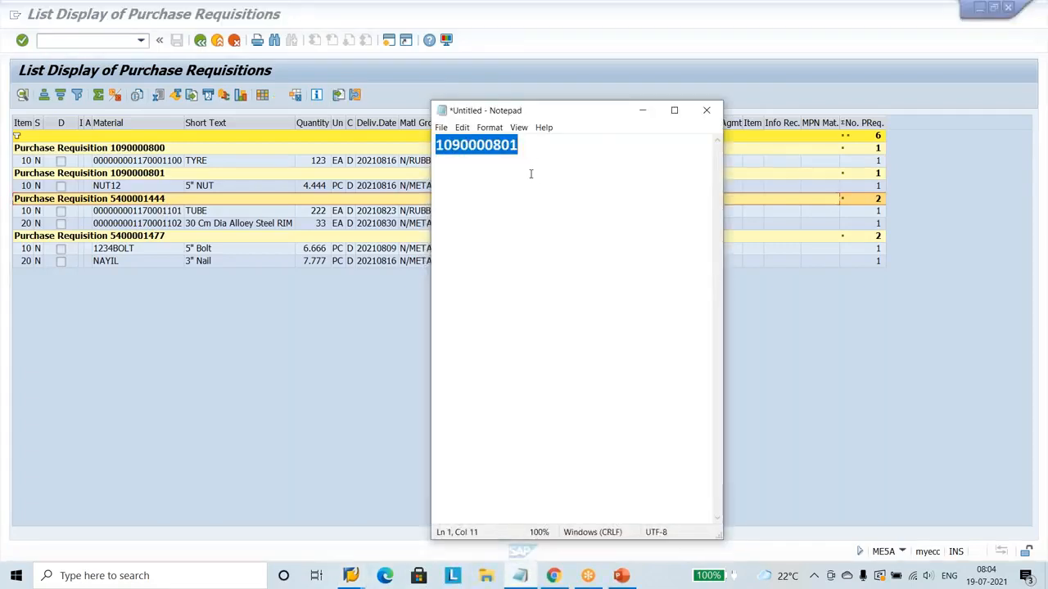
left_click(538, 148)
key("Return")
key("Return")
type("54")
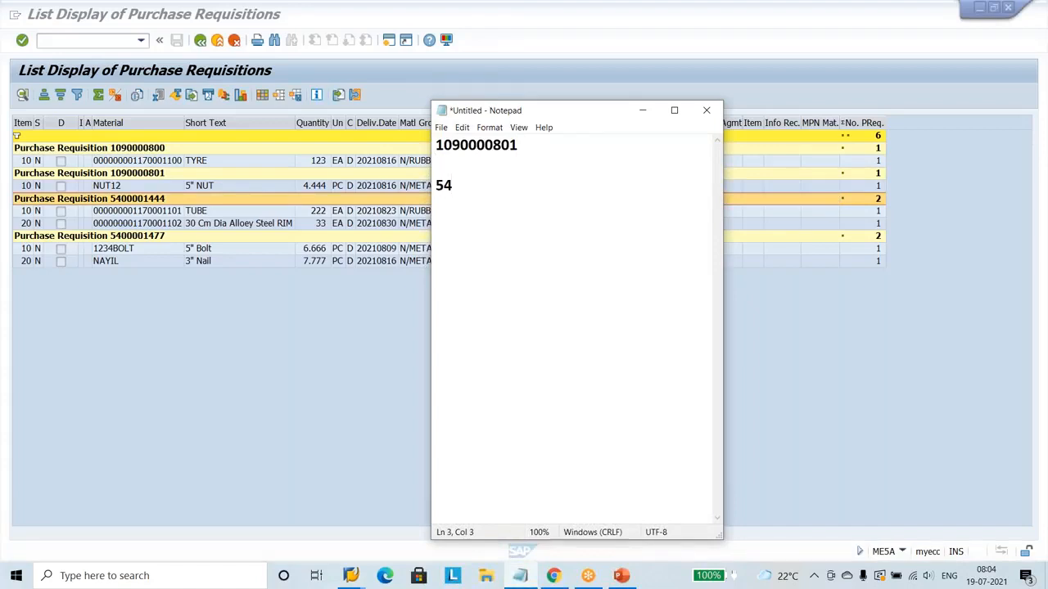
type("000001444")
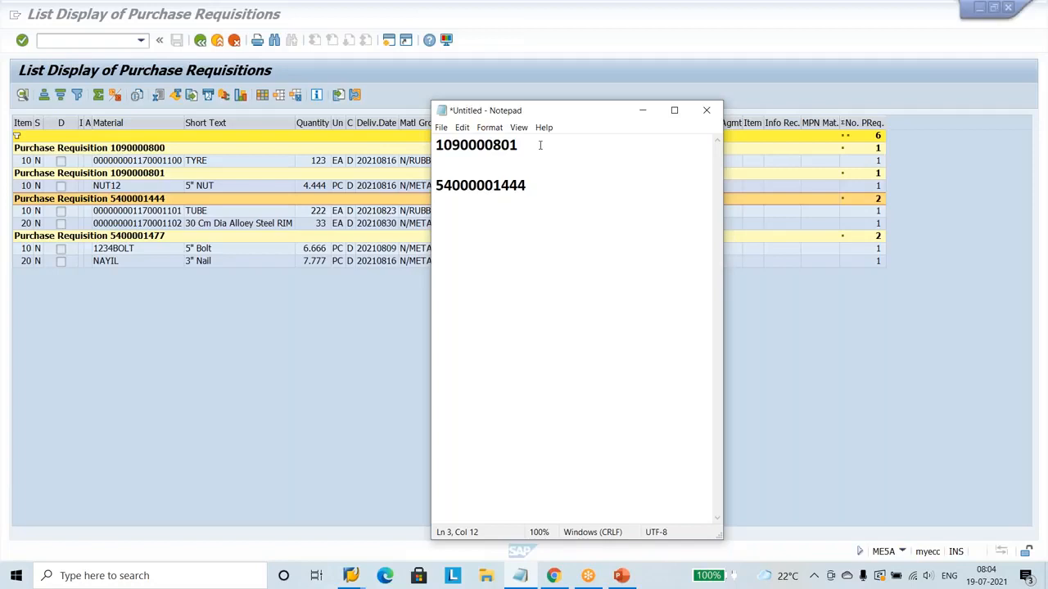
key("Left")
key("Left")
key("Left")
key("Left")
key("Left")
key("Left")
key("Left")
key("Left")
left_click(484, 188)
key("Delete")
left_click_drag(525, 184, 438, 177)
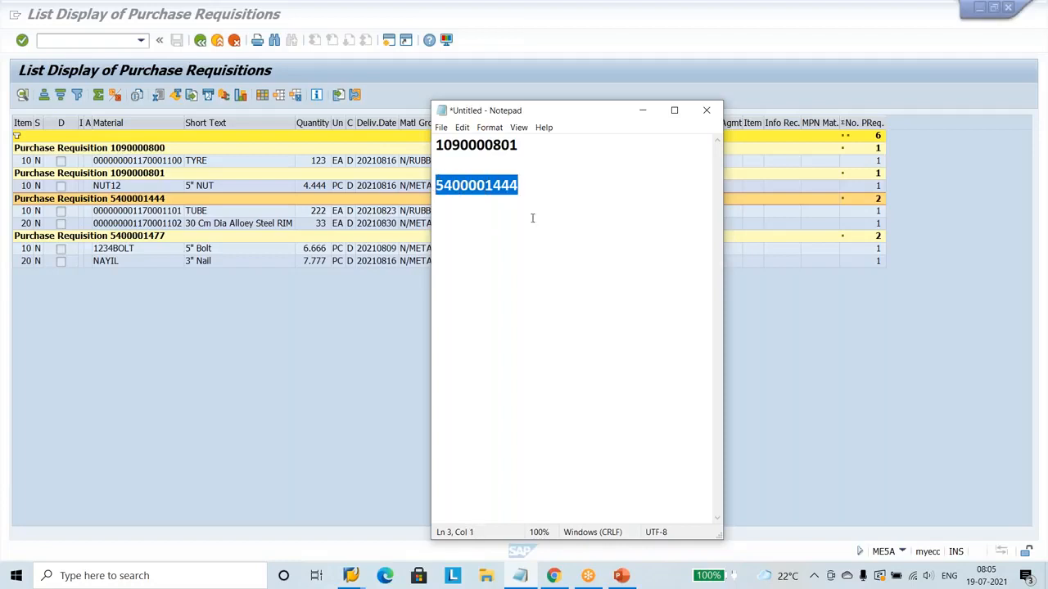
left_click(639, 111)
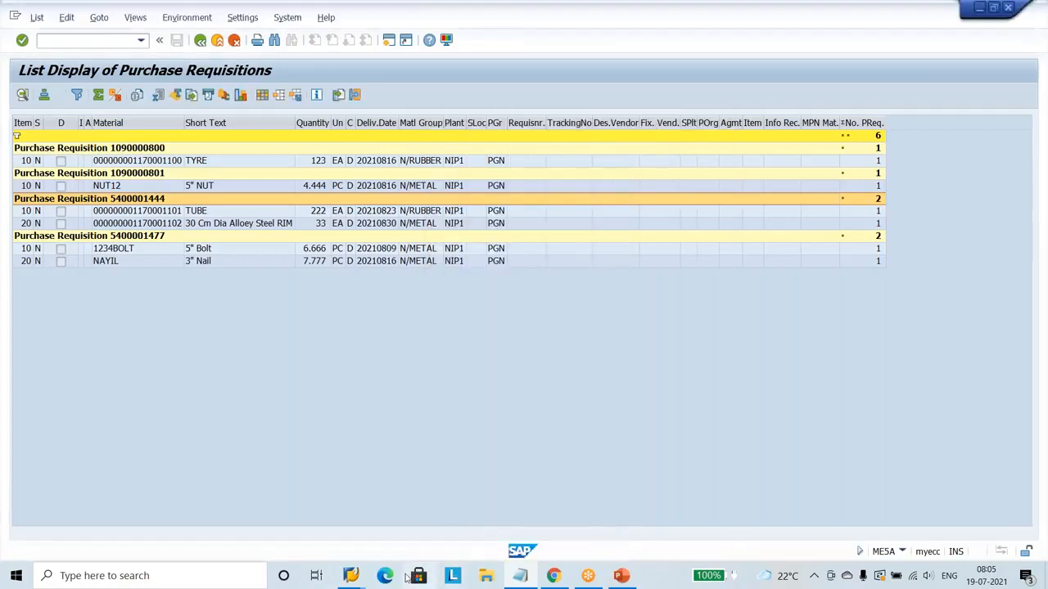
left_click(366, 573)
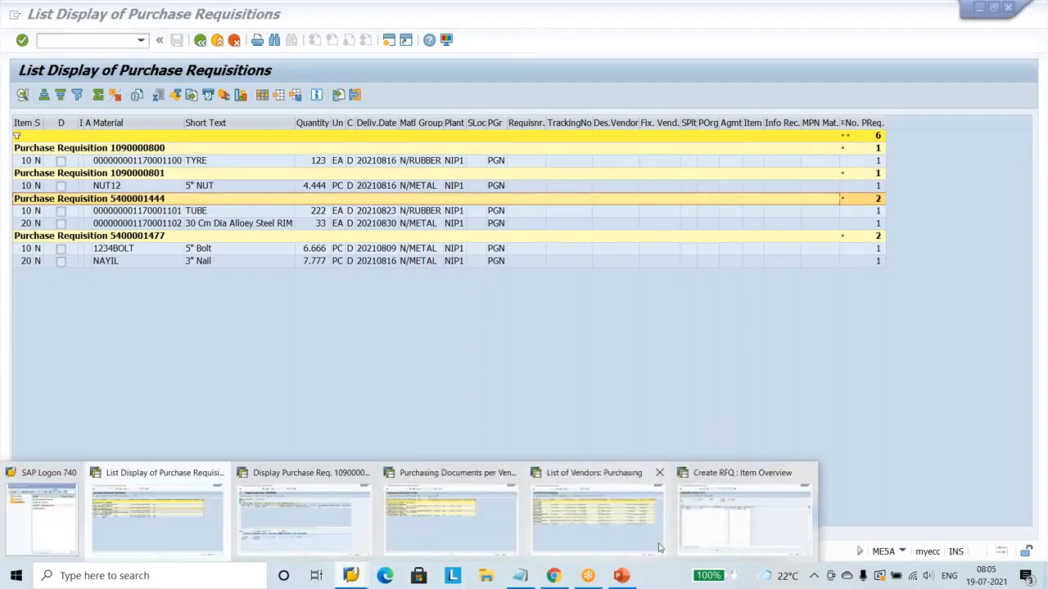
left_click(688, 546)
left_click(326, 210)
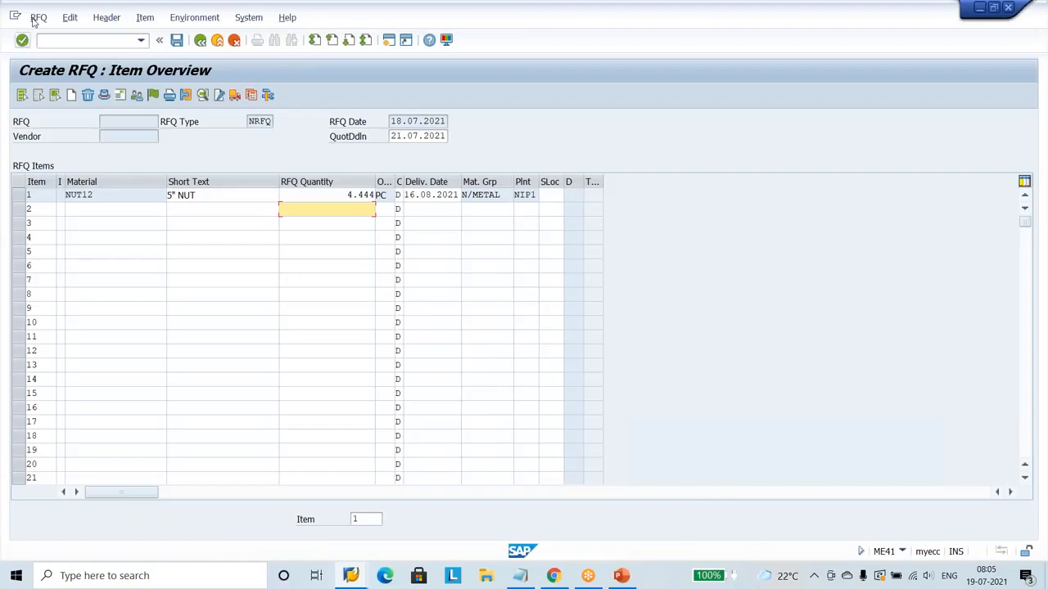
left_click(39, 18)
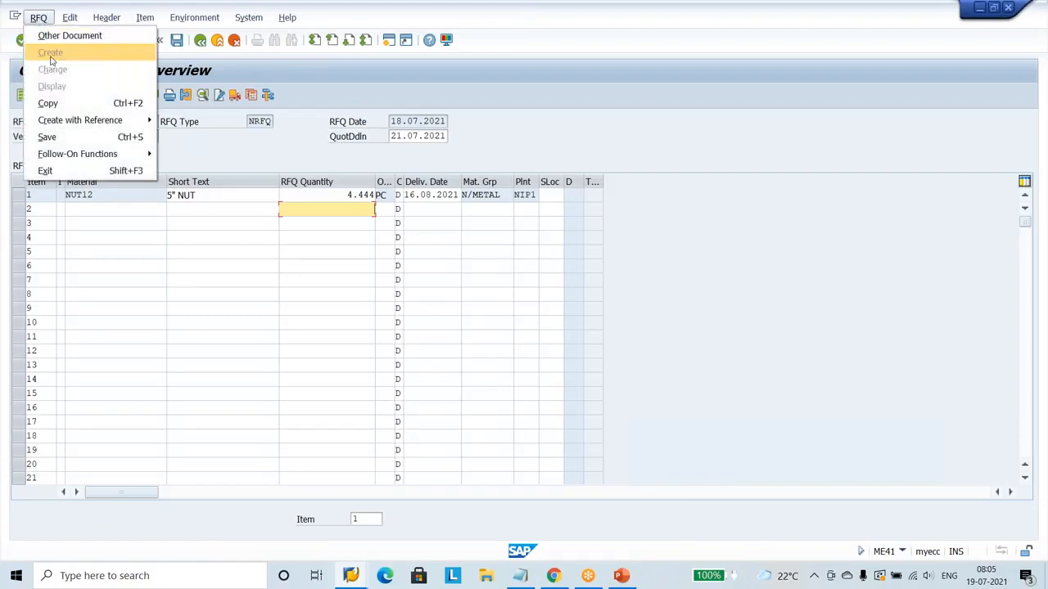
mouse_move(104, 122)
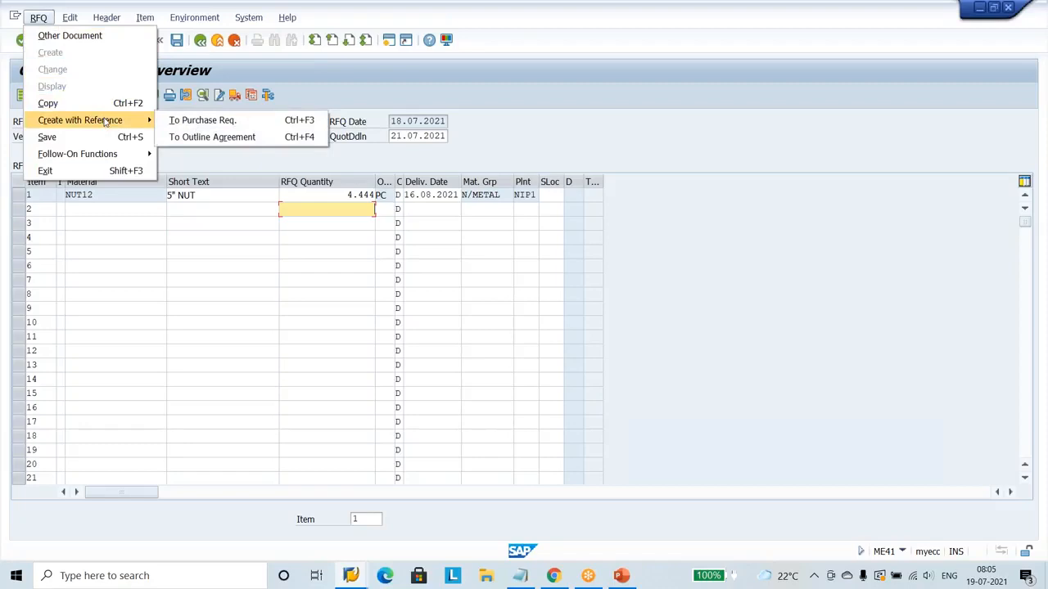
left_click(226, 121)
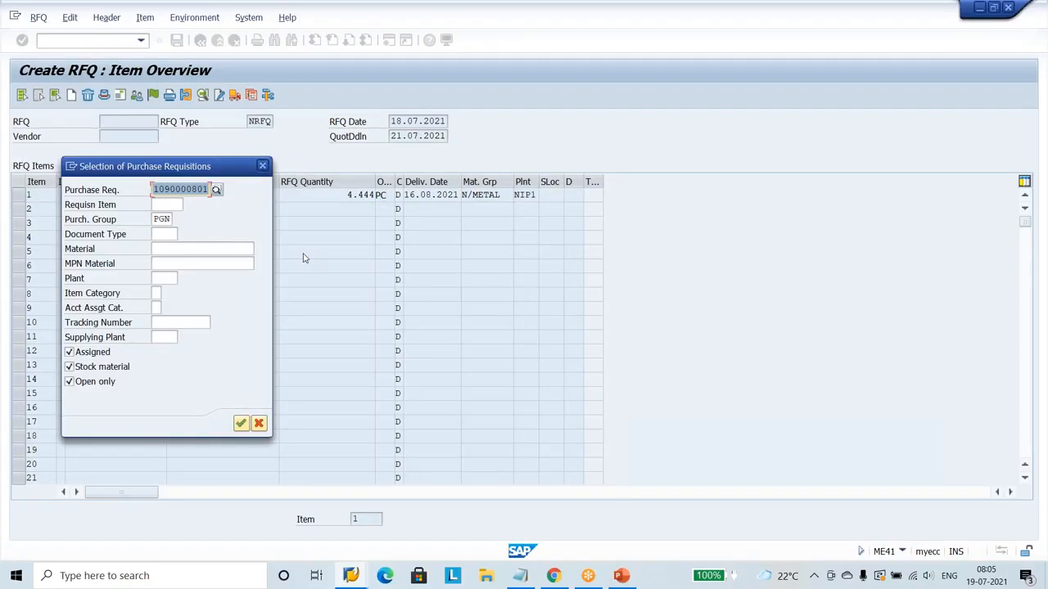
key("ctrl+v")
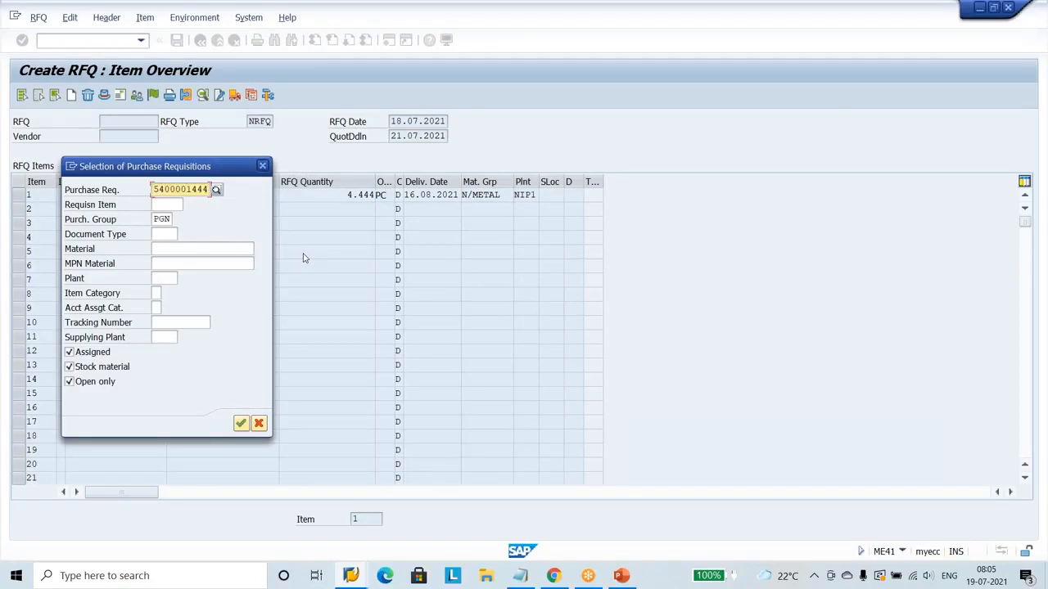
left_click(242, 423)
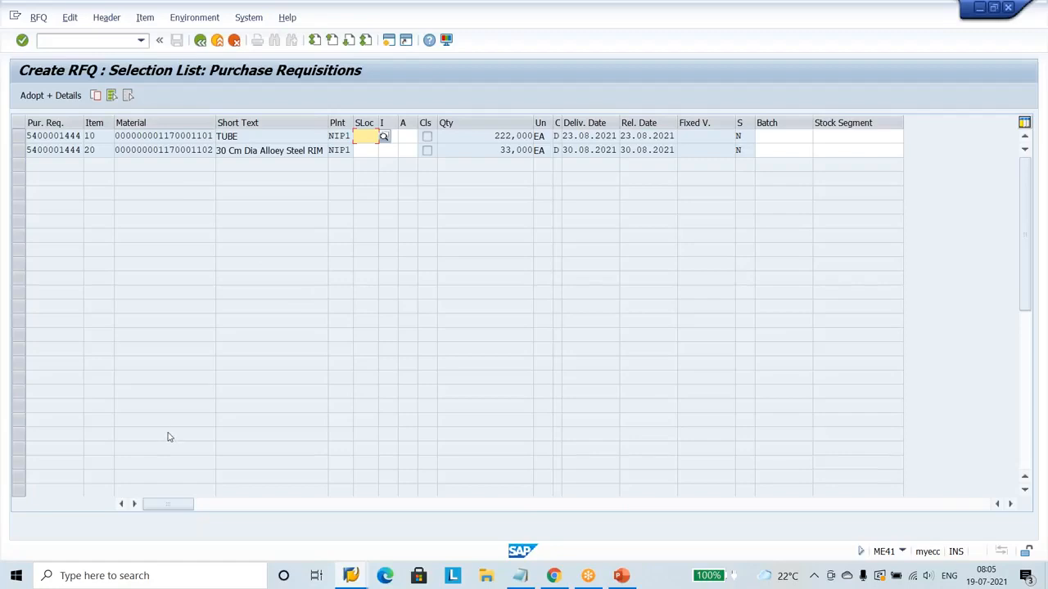
Select both the TUBE and alloy steel RIM items and adopt them with details, passing through each item's detail screen unchanged.
left_click(18, 136)
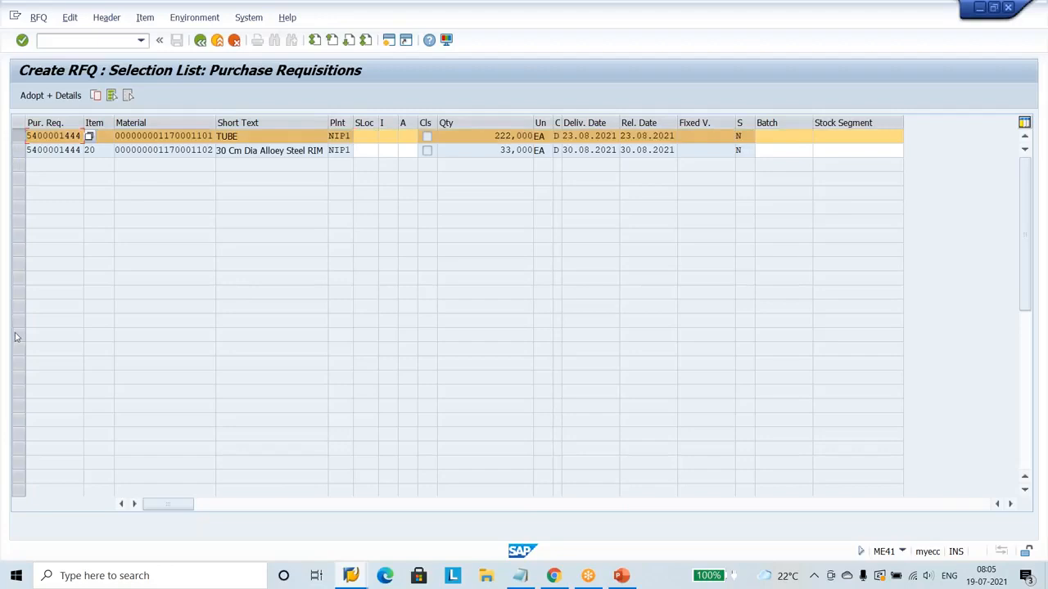
left_click(18, 136)
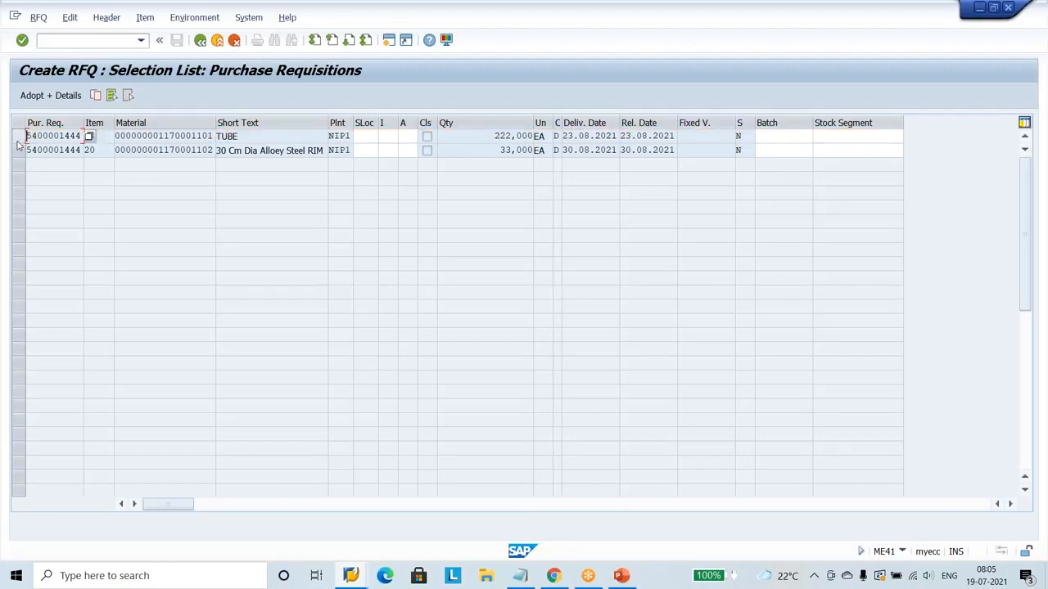
left_click(112, 96)
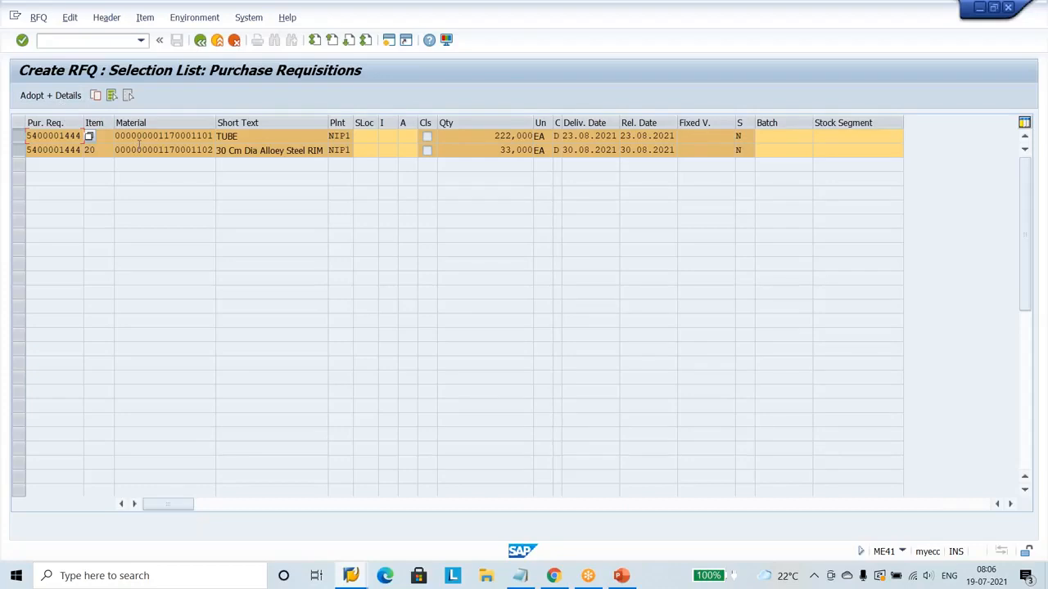
left_click(51, 95)
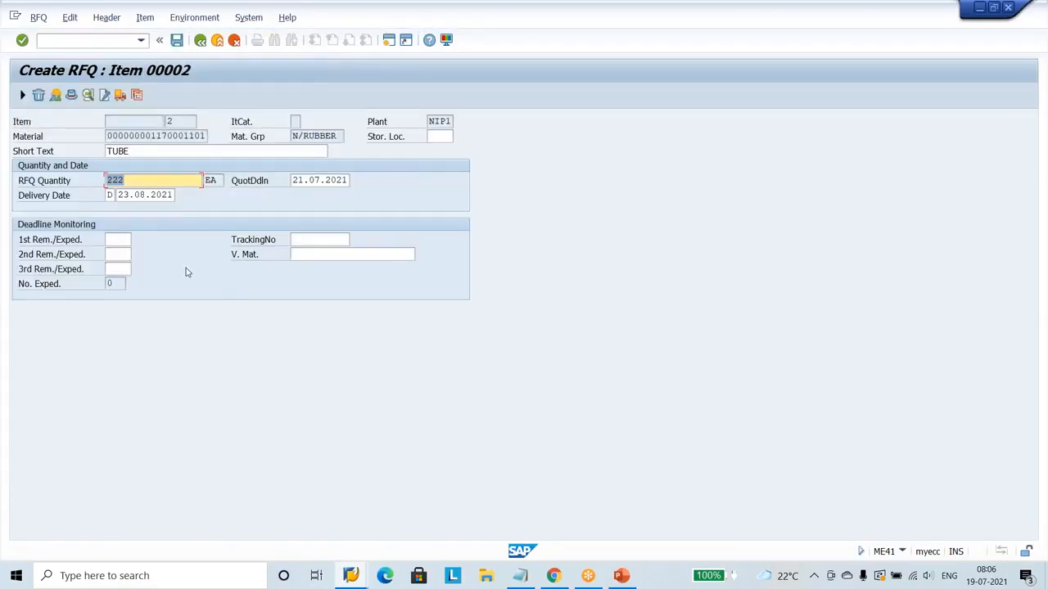
left_click(22, 96)
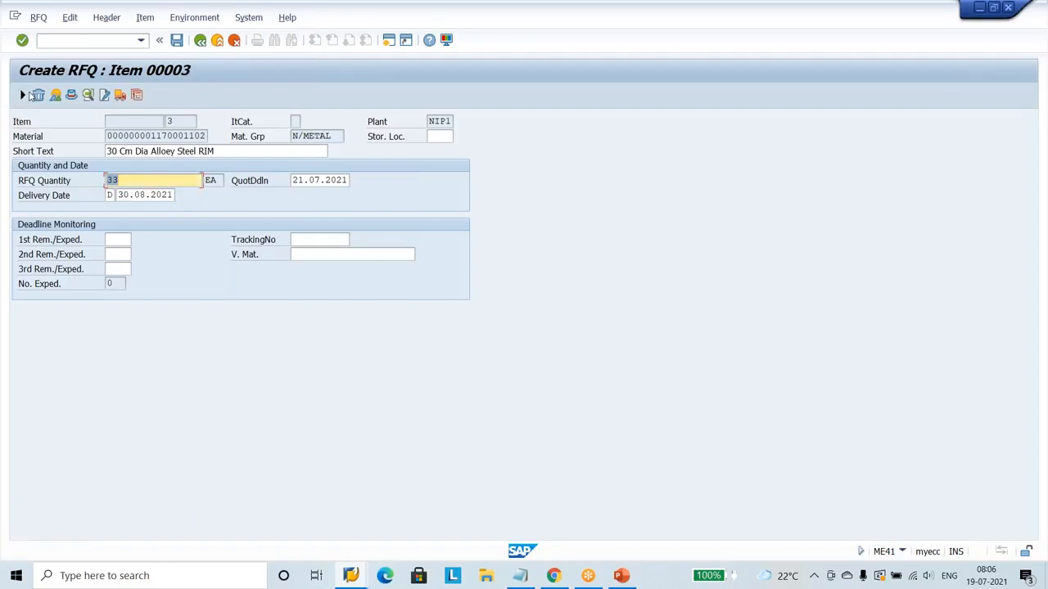
left_click(24, 96)
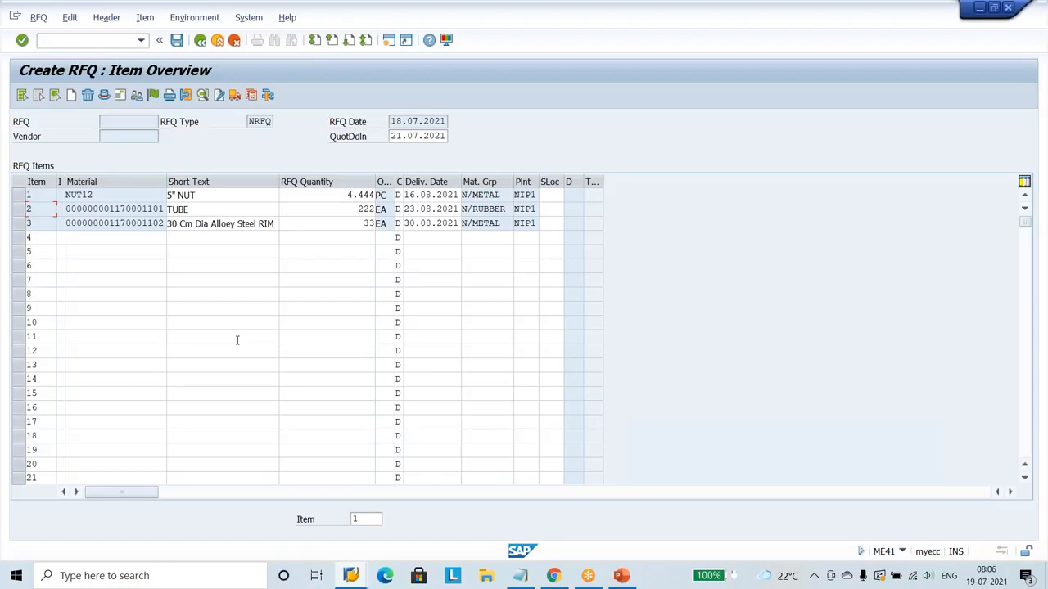
Sketch three small red document boxes with text lines over the empty rows of the RFQ item overview.
left_click(648, 13)
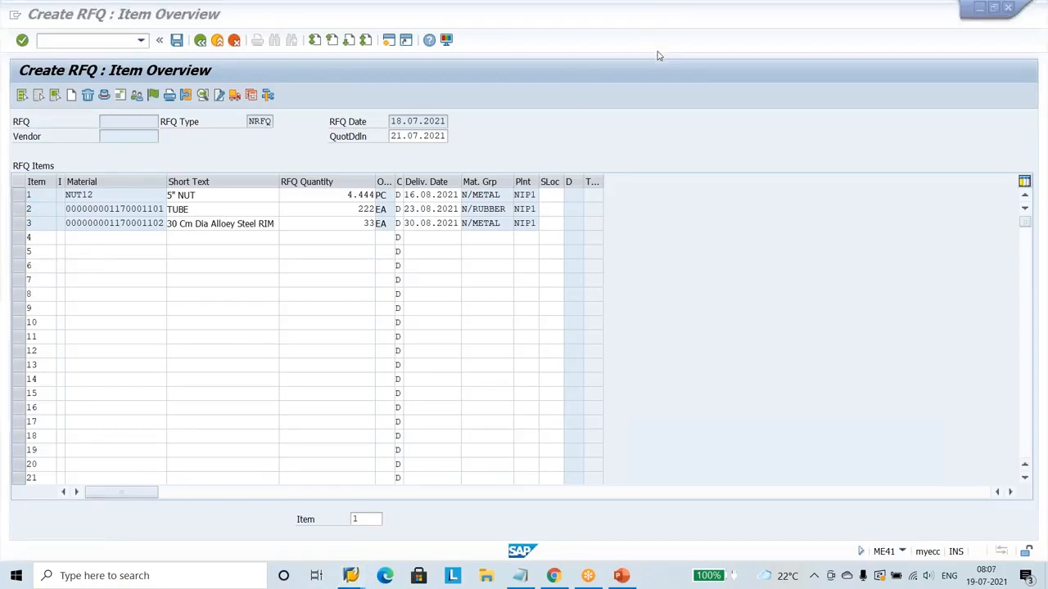
mouse_move(224, 300)
left_mouse_down()
mouse_move(236, 280)
mouse_move(224, 315)
mouse_move(254, 296)
left_mouse_up()
left_click_drag(234, 303, 254, 303)
mouse_move(226, 342)
left_mouse_down()
mouse_move(227, 370)
mouse_move(277, 337)
mouse_move(278, 368)
mouse_move(227, 370)
mouse_move(255, 344)
mouse_move(258, 360)
left_mouse_up()
mouse_move(246, 281)
left_mouse_down()
mouse_move(245, 271)
mouse_move(296, 273)
mouse_move(295, 296)
mouse_move(272, 304)
mouse_move(289, 287)
left_mouse_up()
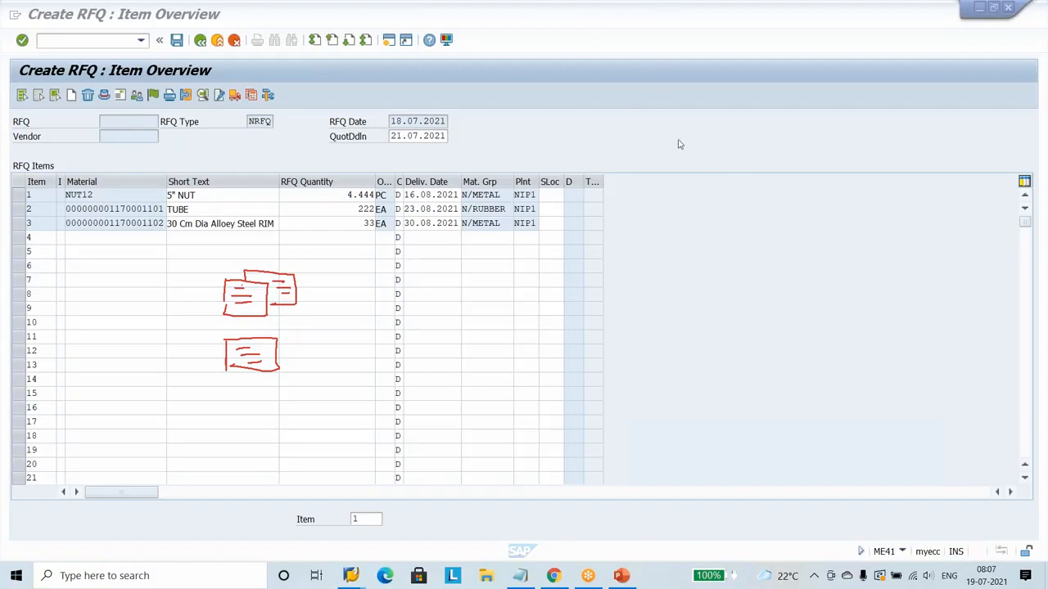
Draw green lines from the red document boxes to one larger green box containing several text lines.
left_click_drag(252, 302, 326, 365)
left_click_drag(285, 294, 361, 352)
left_click_drag(264, 370, 334, 410)
left_click_drag(351, 367, 355, 436)
mouse_move(353, 367)
left_mouse_down()
mouse_move(491, 362)
mouse_move(383, 441)
mouse_move(365, 439)
left_mouse_up()
mouse_move(375, 383)
left_mouse_down()
mouse_move(447, 391)
mouse_move(463, 404)
mouse_move(439, 415)
mouse_move(442, 424)
left_mouse_up()
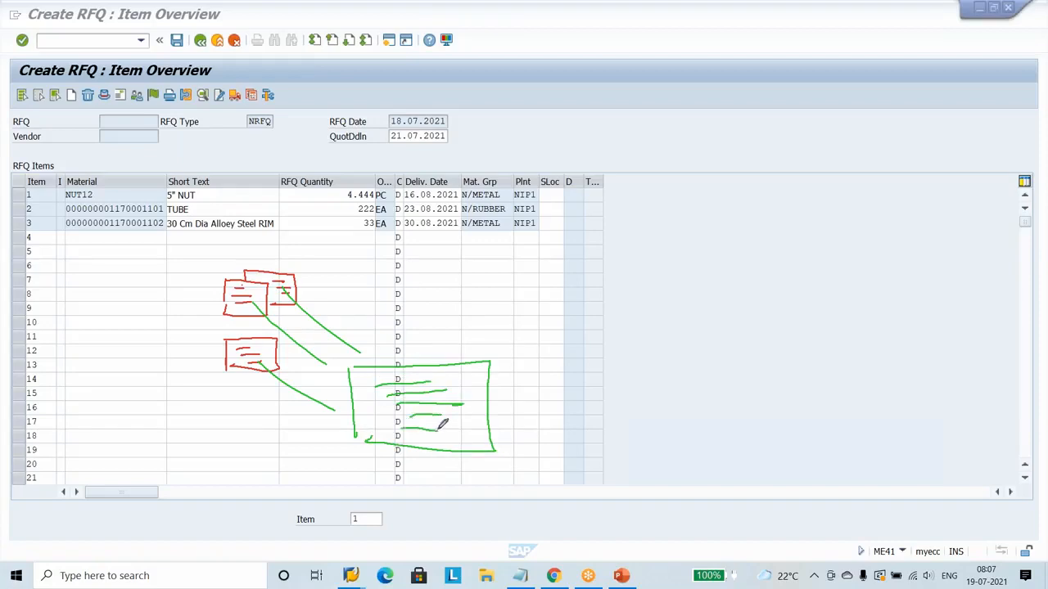
Draw lines from the green box to vendor labels, add arrowheads and an arc, and clear all annotations.
left_click_drag(475, 378, 525, 352)
left_click_drag(465, 403, 574, 392)
left_click_drag(460, 427, 601, 483)
mouse_move(567, 334)
left_mouse_down()
mouse_move(555, 355)
mouse_move(601, 318)
mouse_move(598, 346)
mouse_move(633, 344)
mouse_move(598, 398)
mouse_move(628, 391)
mouse_move(634, 371)
left_mouse_up()
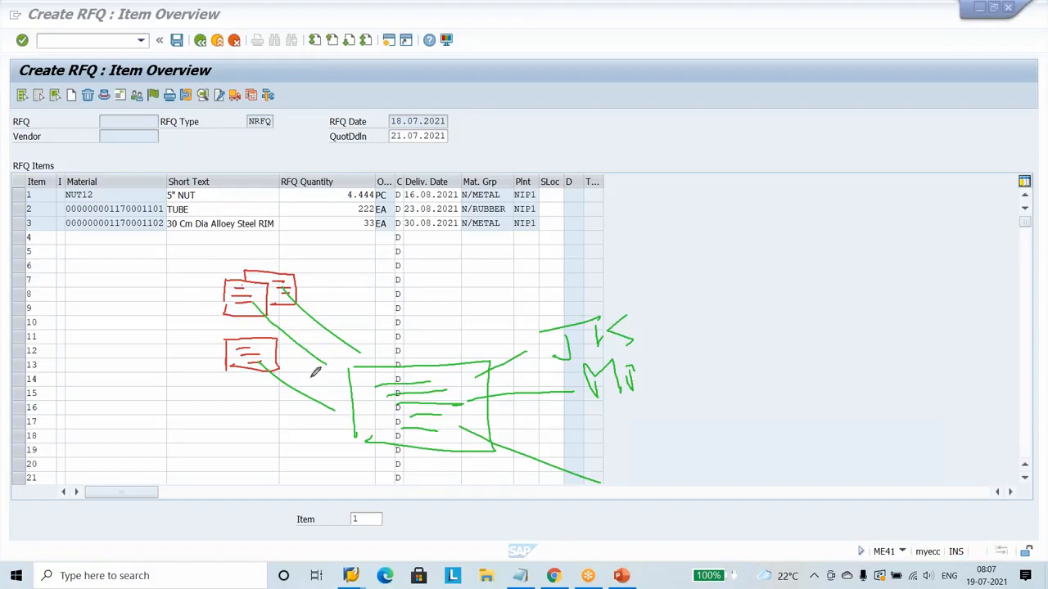
mouse_move(329, 399)
left_mouse_down()
mouse_move(344, 417)
mouse_move(320, 422)
left_mouse_up()
mouse_move(329, 358)
left_mouse_down()
mouse_move(344, 373)
mouse_move(329, 377)
mouse_move(369, 345)
left_mouse_up()
left_click_drag(481, 286, 495, 452)
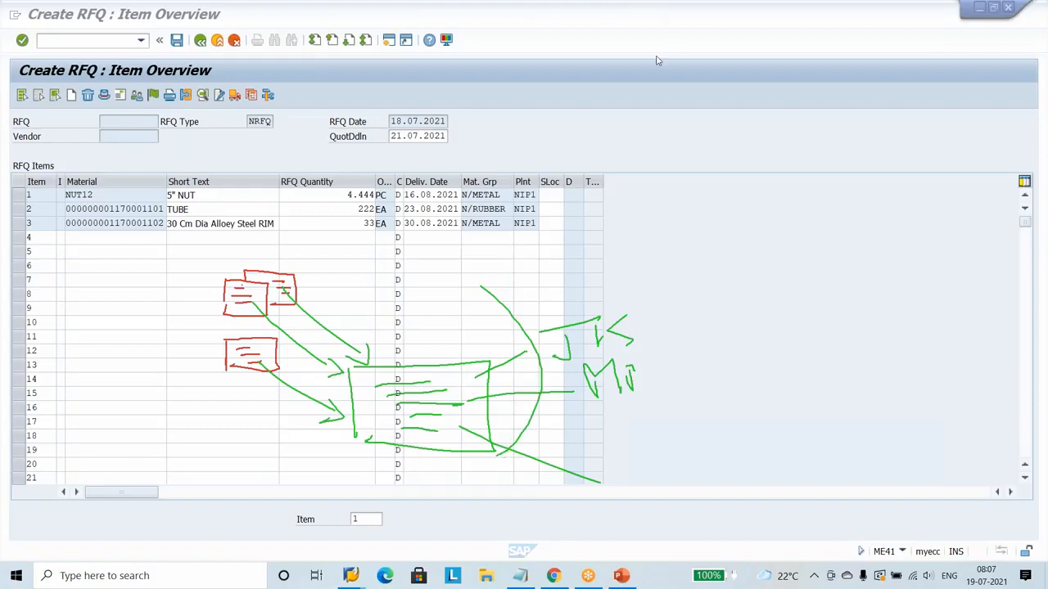
left_click(662, 106)
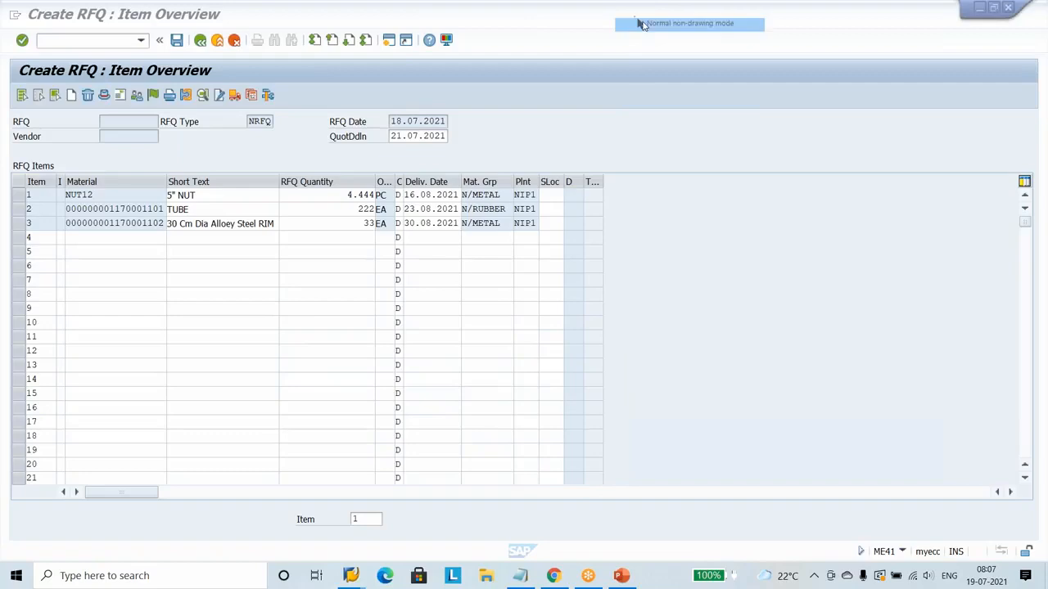
mouse_move(361, 578)
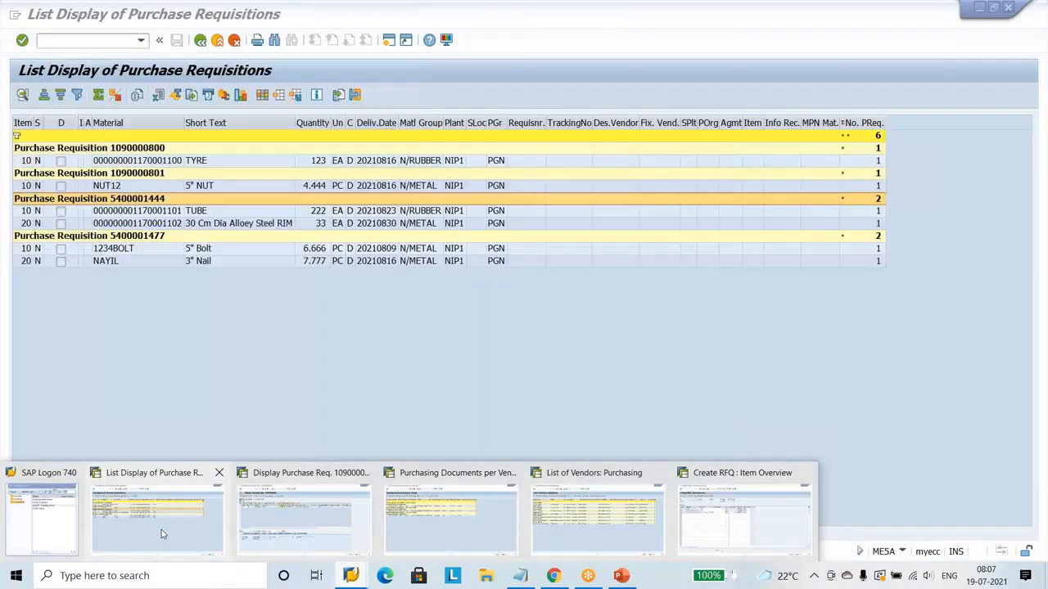
left_click(161, 534)
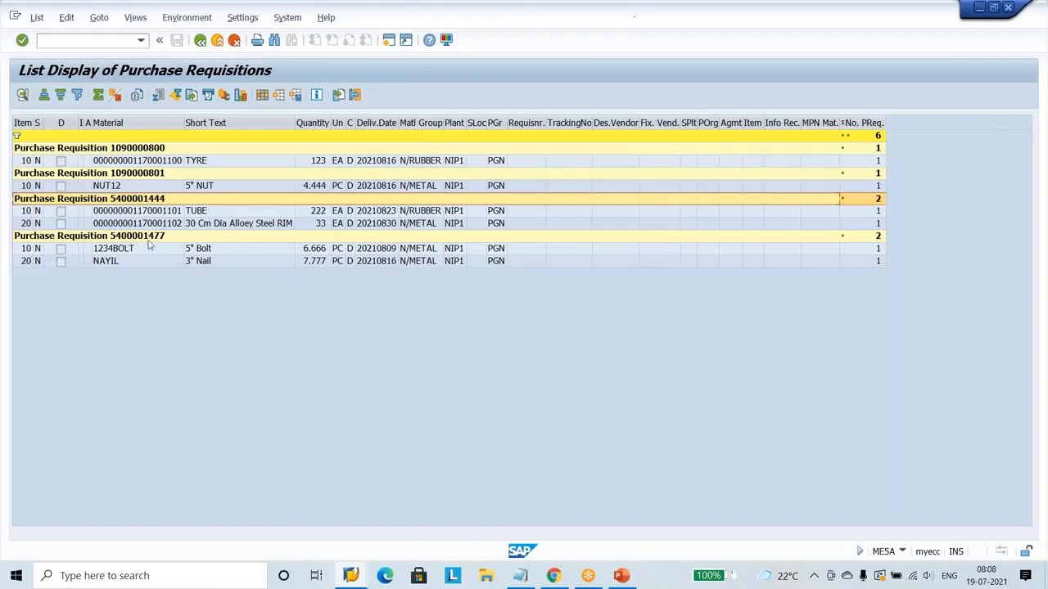
left_click(520, 576)
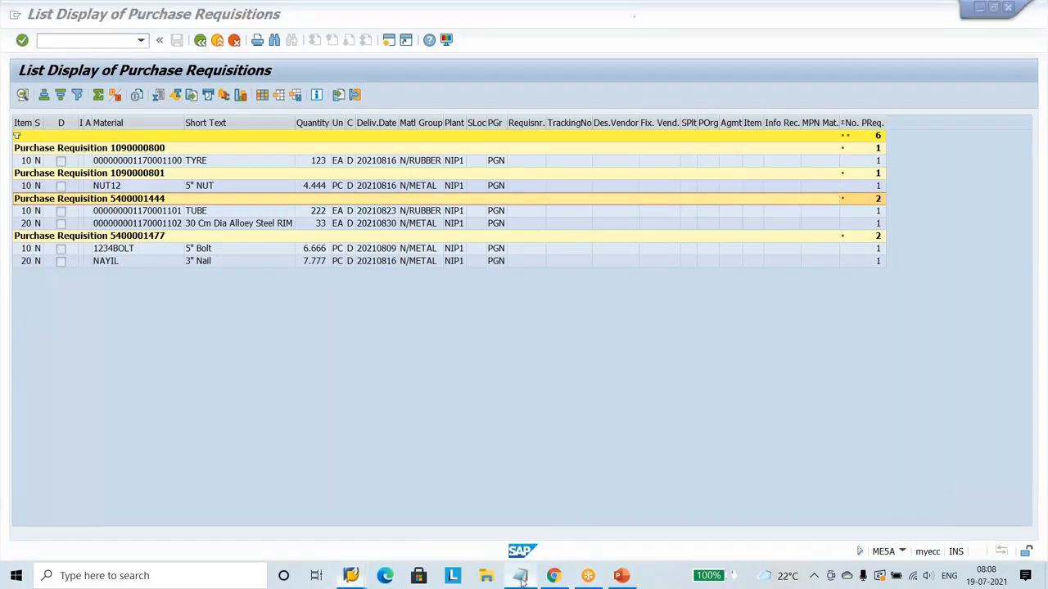
left_click(509, 185)
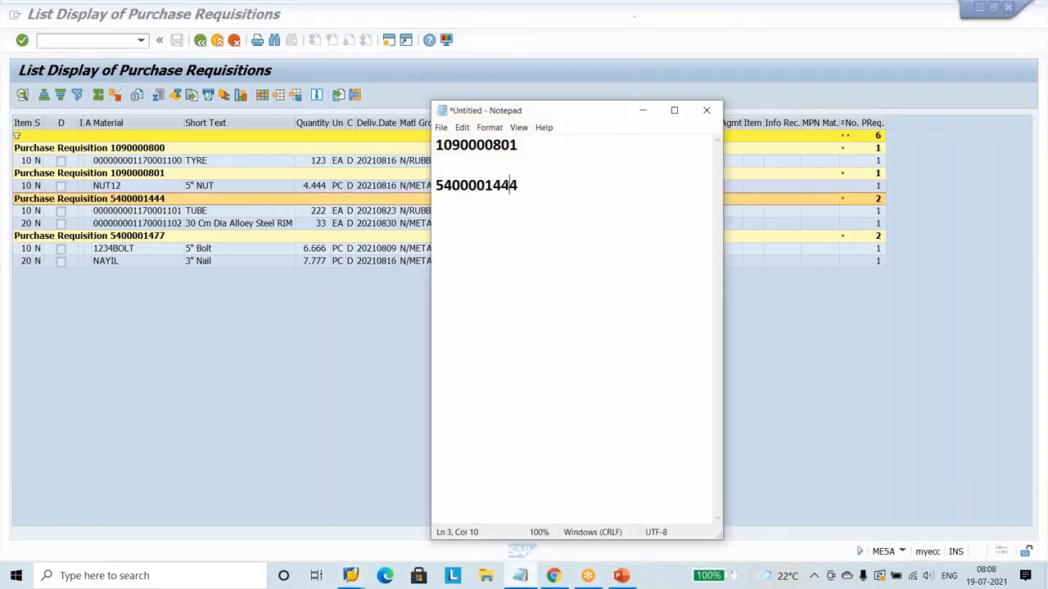
left_click(529, 185)
key("BackSpace")
key("BackSpace")
type("77")
left_click_drag(526, 186, 434, 186)
key("ctrl+c")
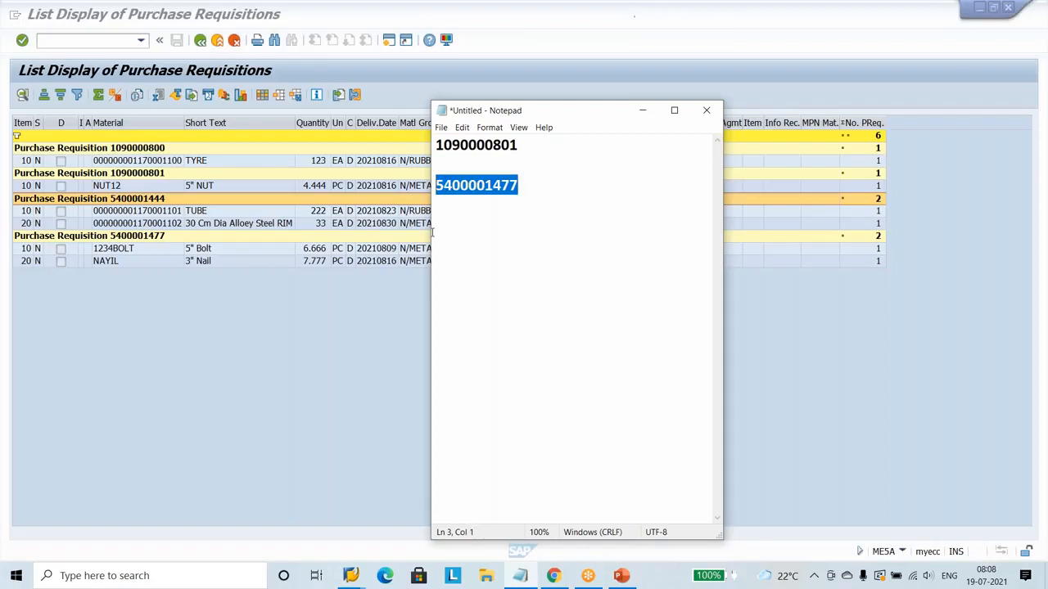
left_click(354, 575)
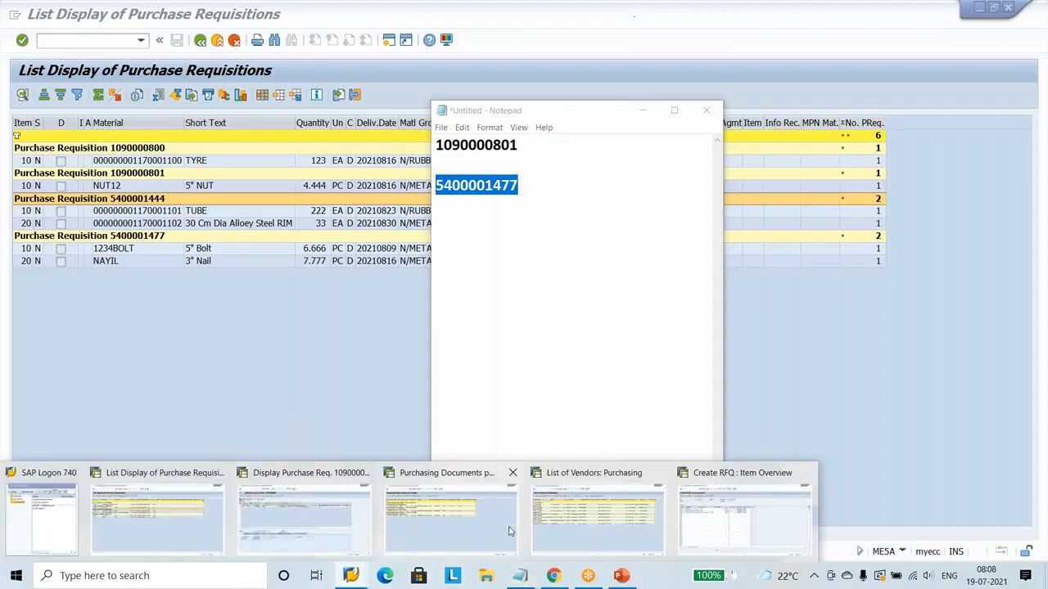
mouse_move(646, 529)
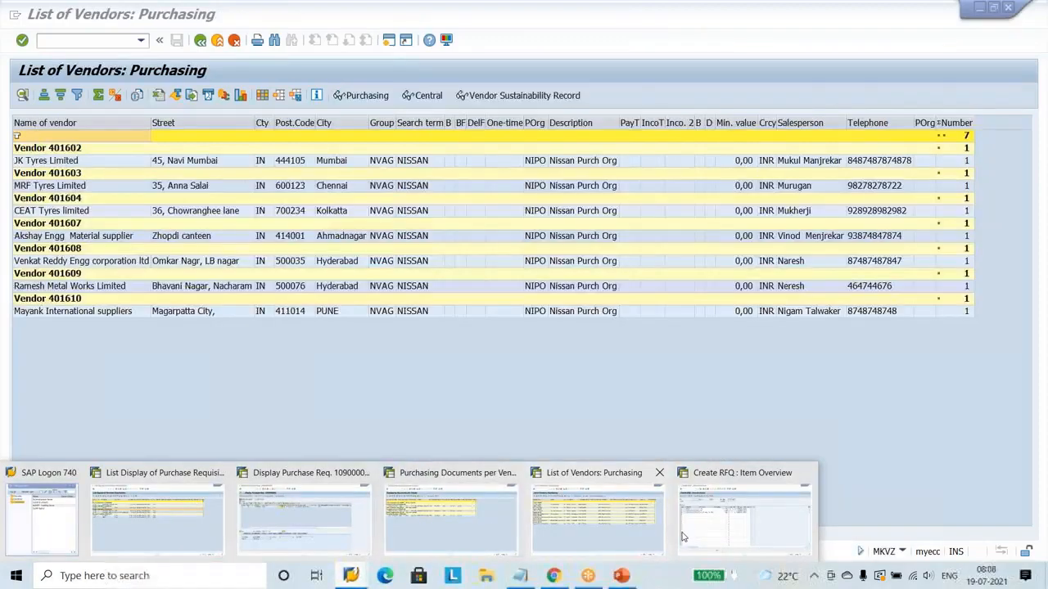
left_click(684, 537)
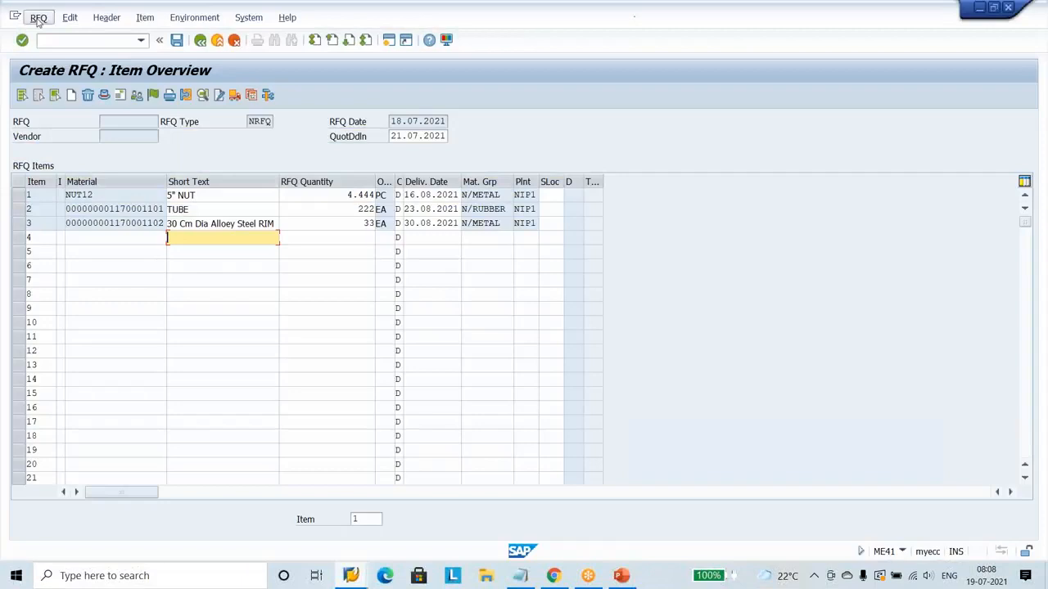
left_click(39, 17)
mouse_move(128, 123)
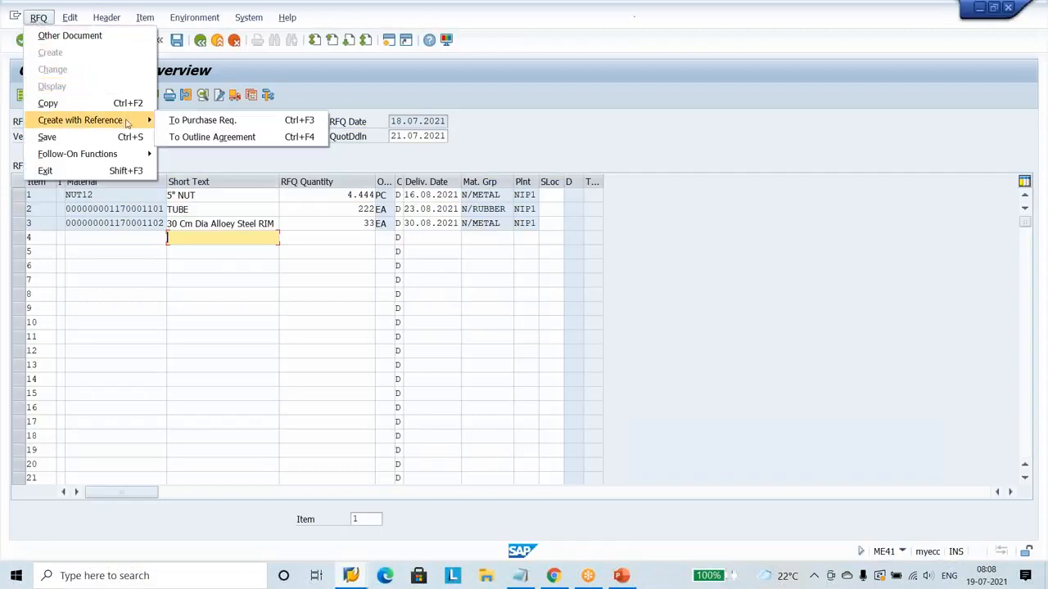
left_click(200, 123)
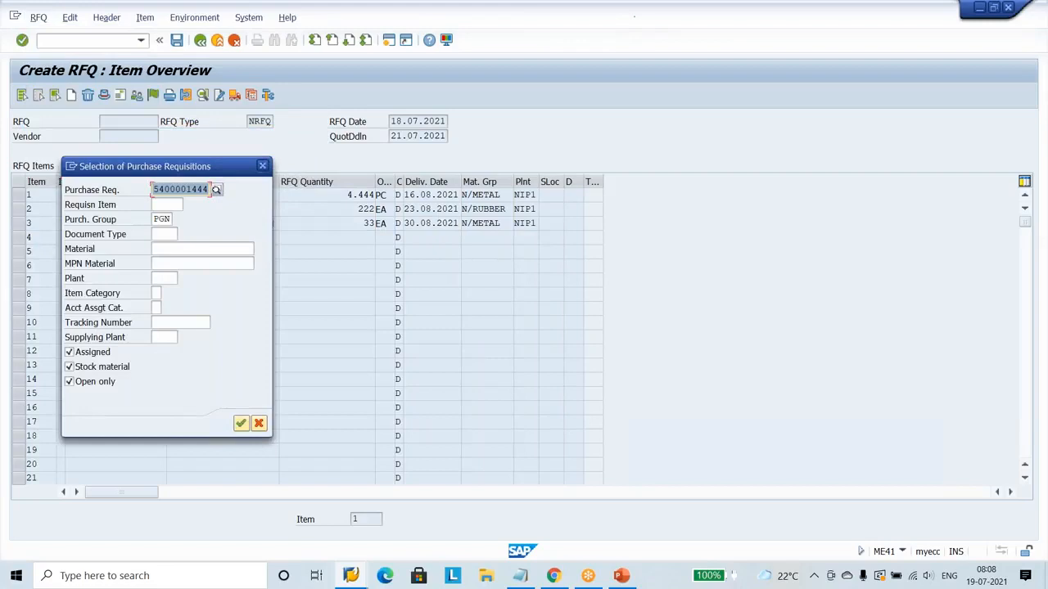
key("ctrl+v")
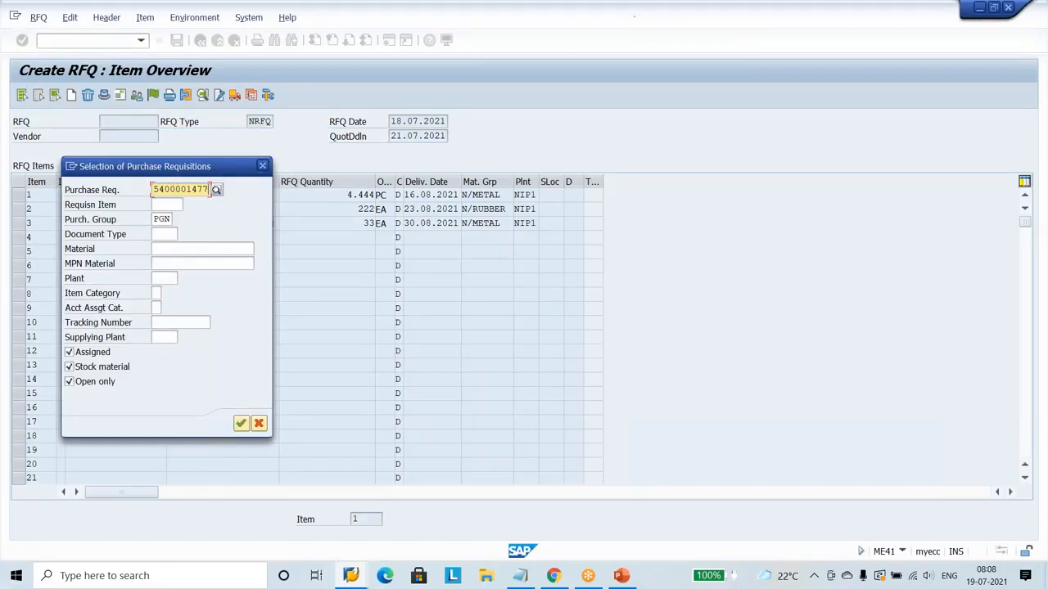
key("Return")
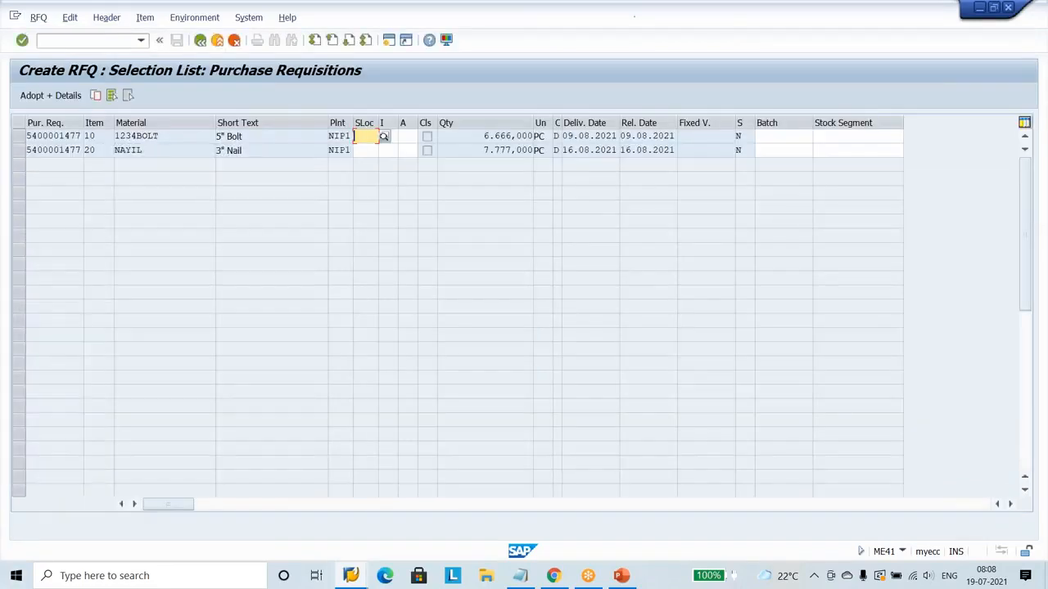
left_click(19, 151)
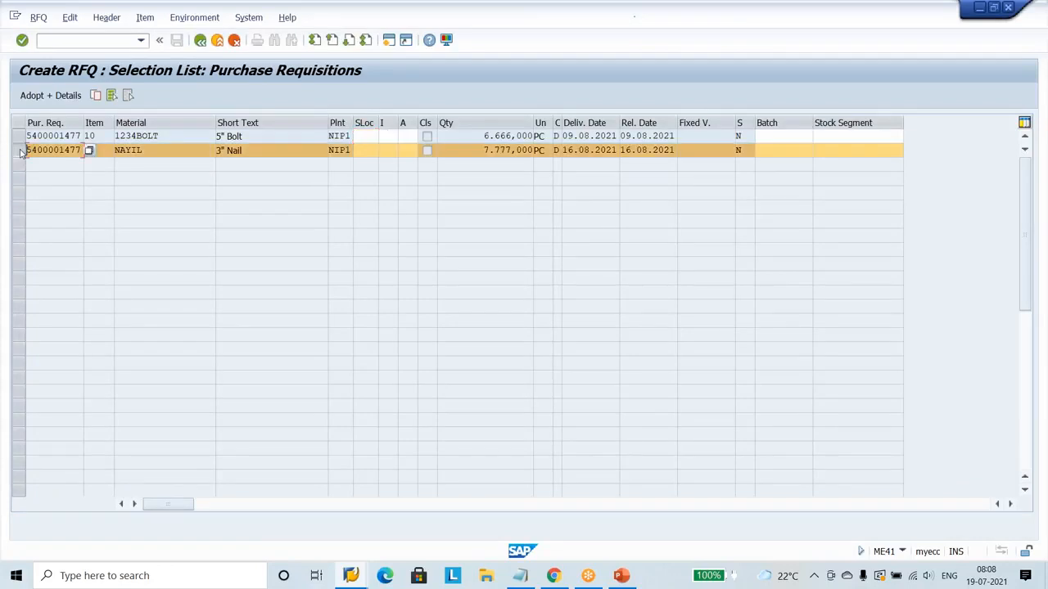
left_click(20, 136)
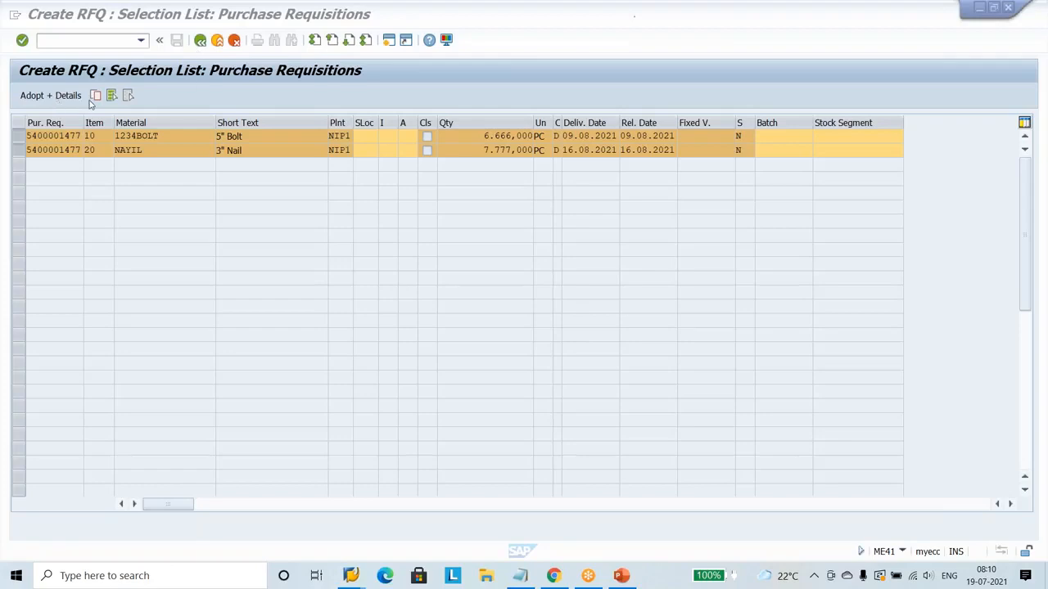
left_click(175, 222)
left_click(96, 95)
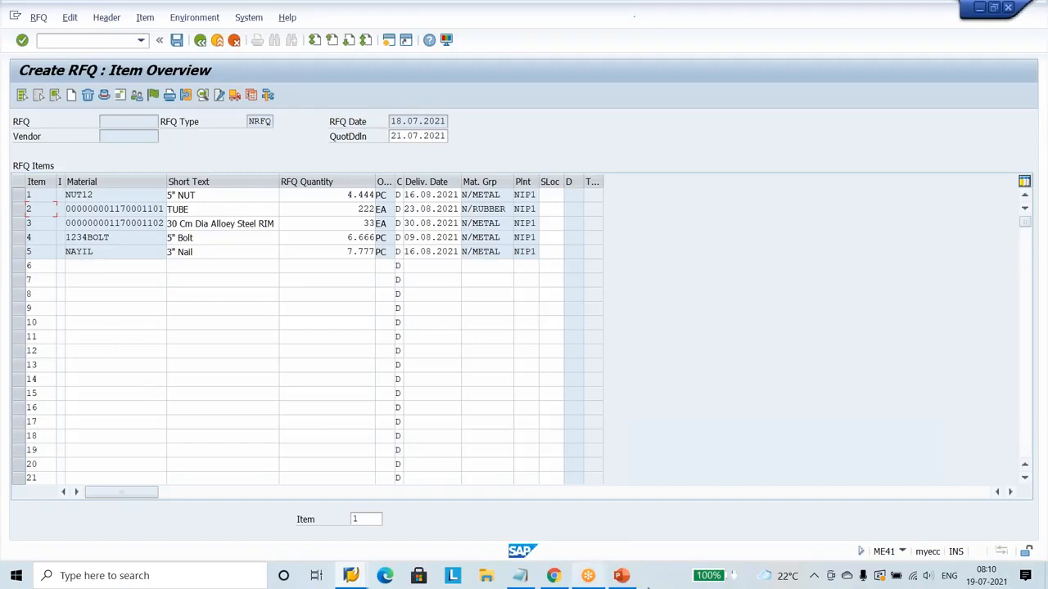
Switch to PowerPoint to review the slide on sending RFQs to vendors, and return to the RFQ item overview in SAP.
left_click(622, 577)
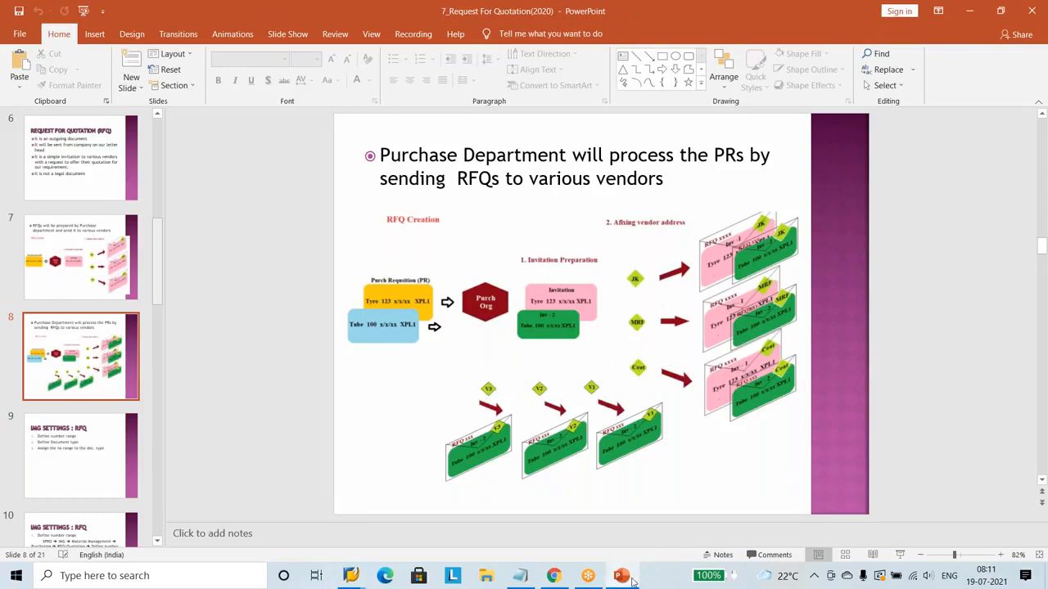
left_click(360, 576)
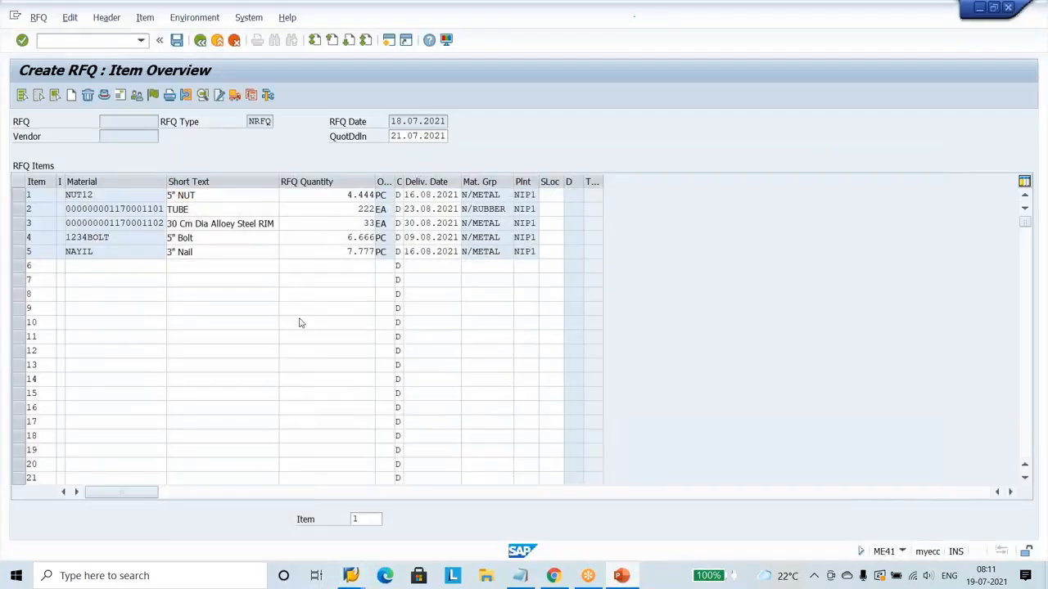
left_click(295, 312)
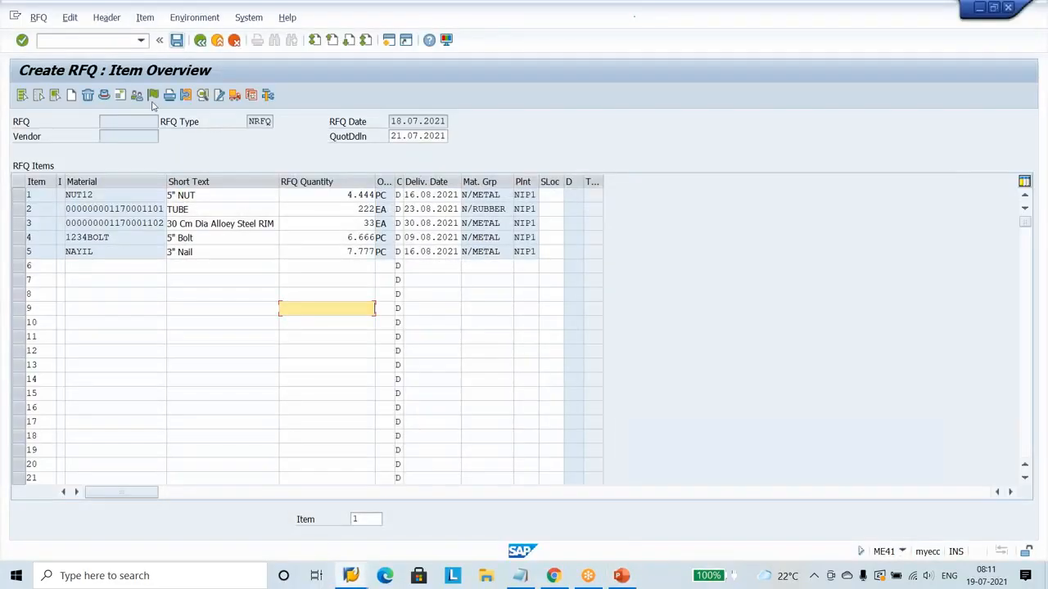
Try to save the RFQ without a vendor, and open its vendor address screen.
left_click(252, 308)
left_click(176, 40)
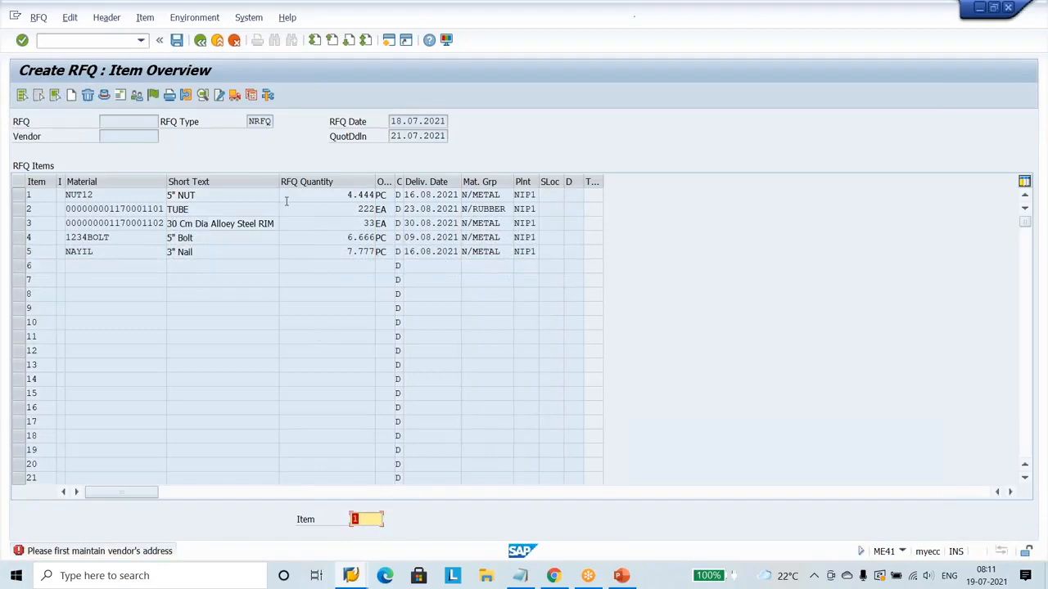
left_click(269, 308)
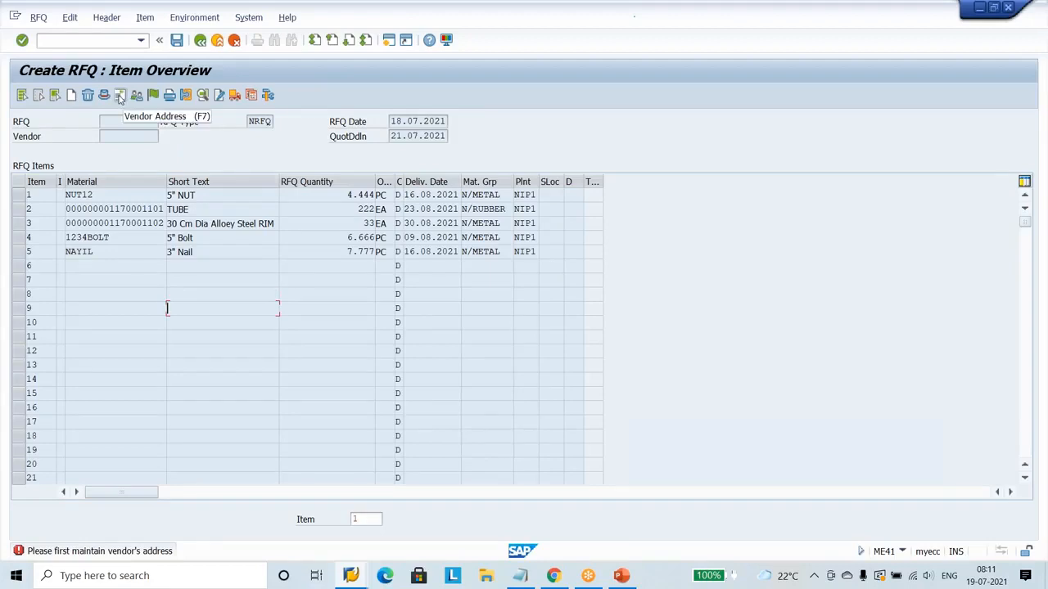
left_click(114, 136)
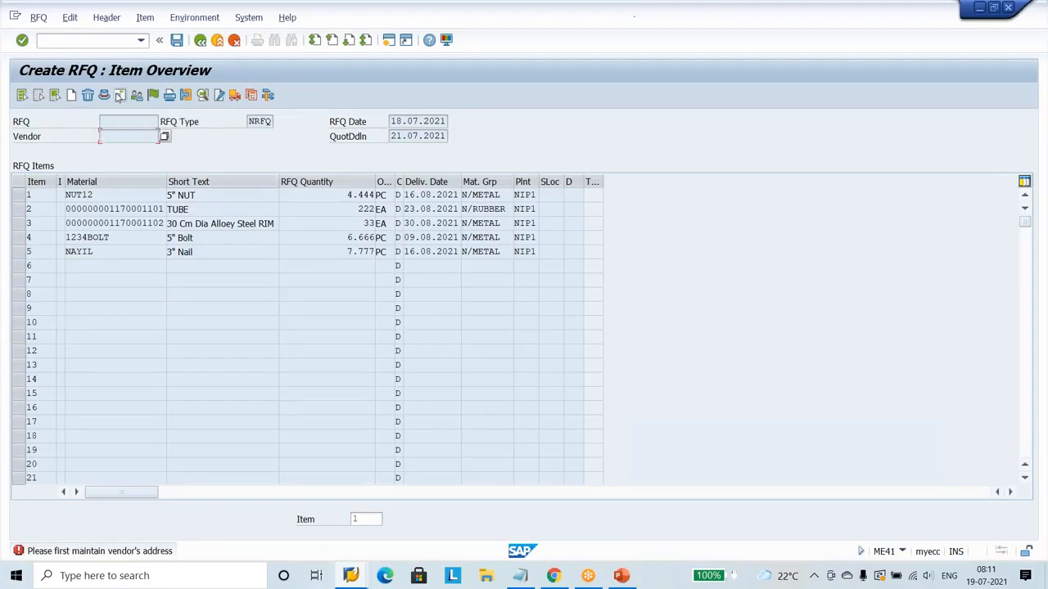
left_click(119, 96)
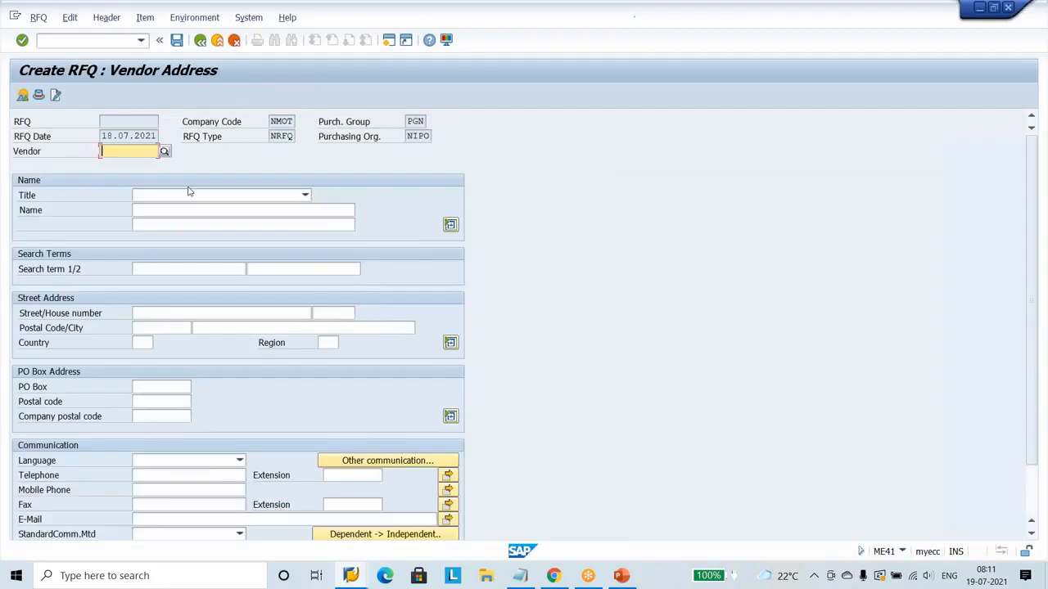
Assign JK Tyres Limited from the NMOT vendor search to the RFQ and save it without an output message.
left_click(164, 152)
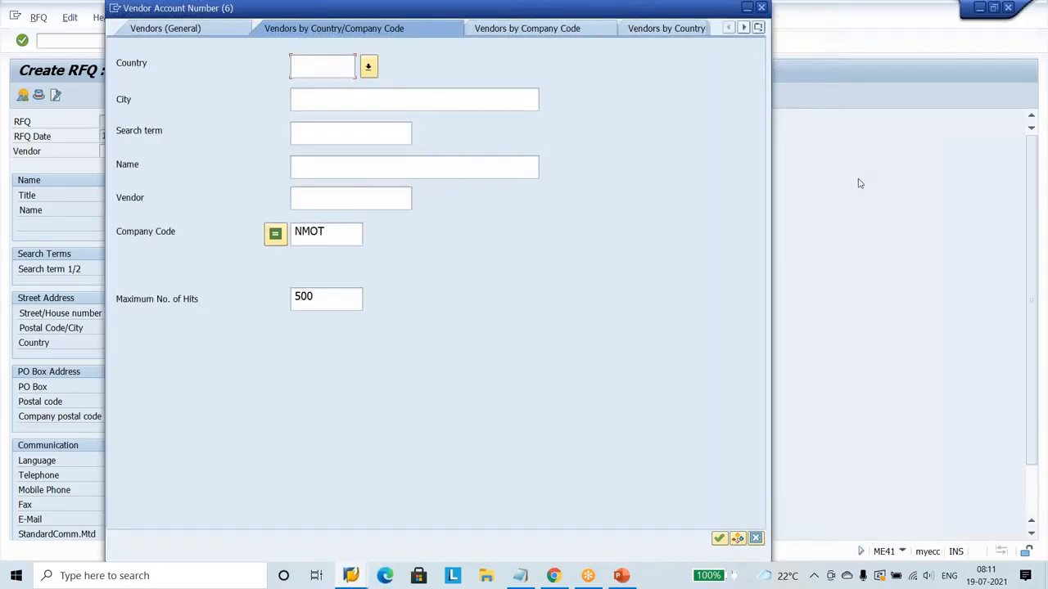
left_click(860, 184)
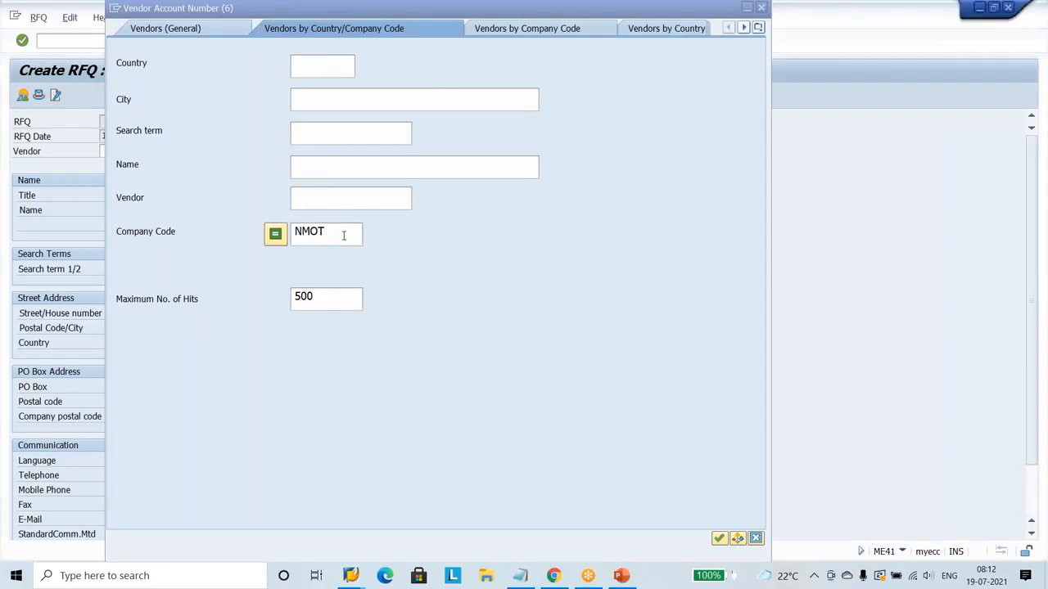
left_click(343, 235)
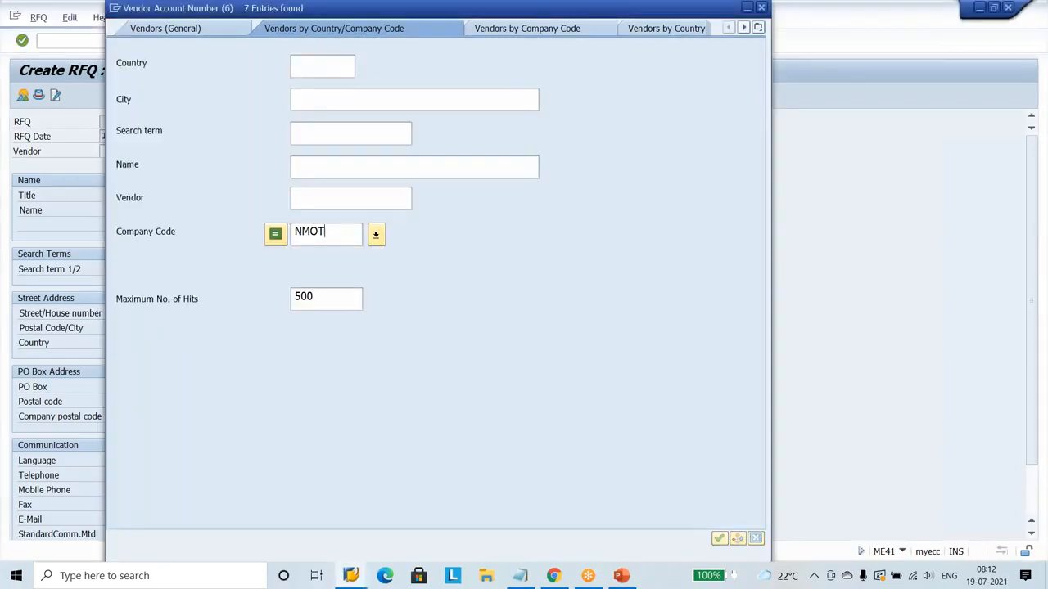
key("Return")
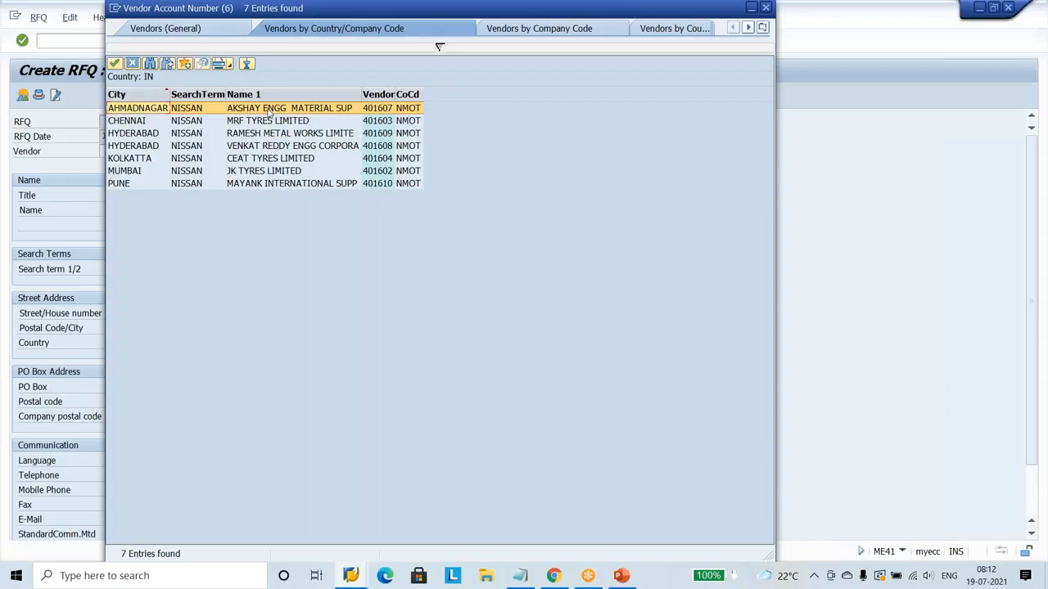
double_click(244, 175)
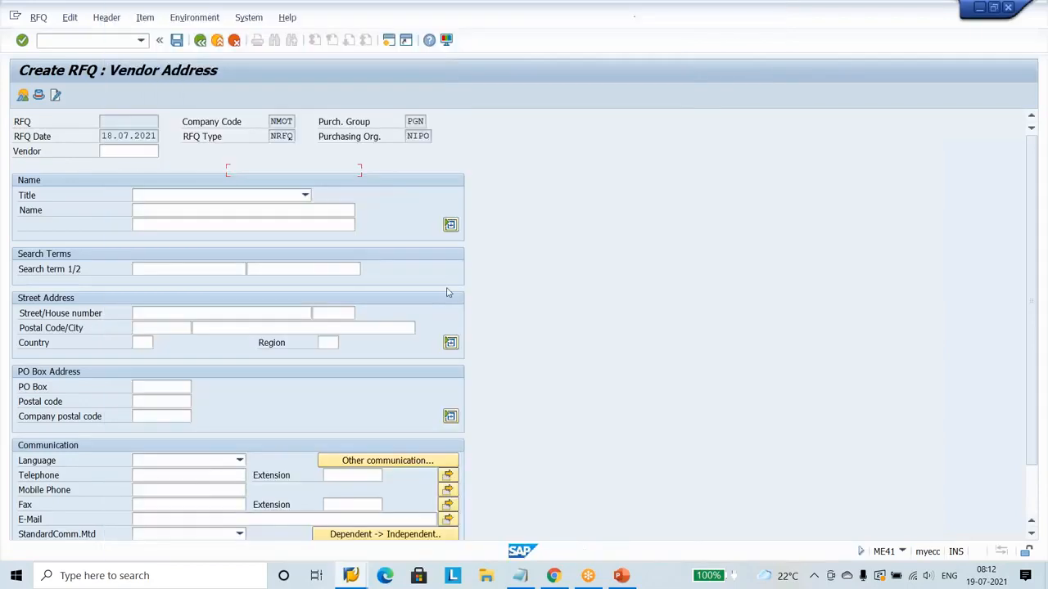
key("Return")
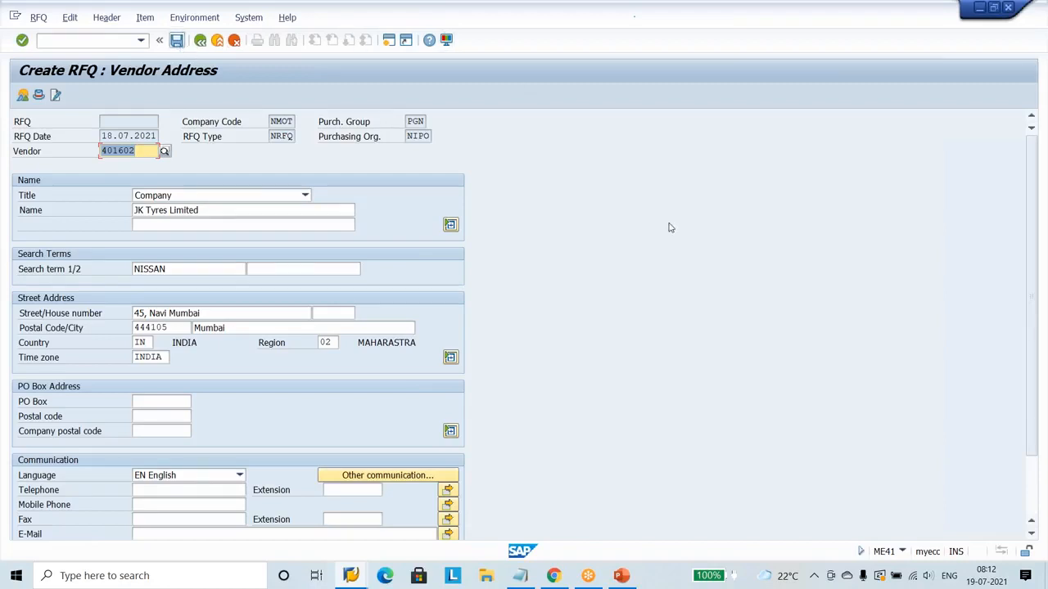
key("ctrl+s")
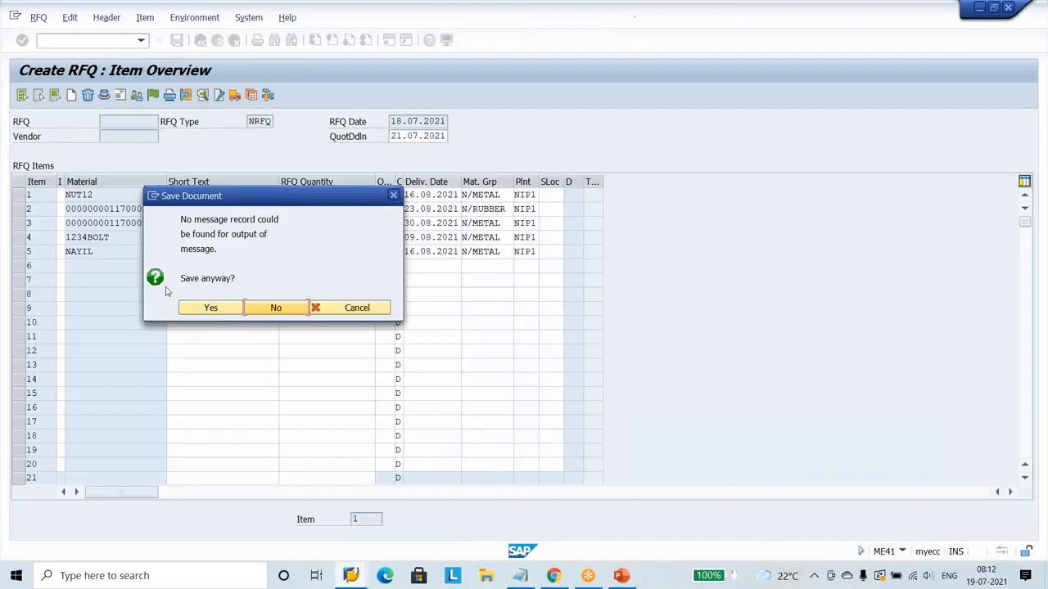
left_click(220, 308)
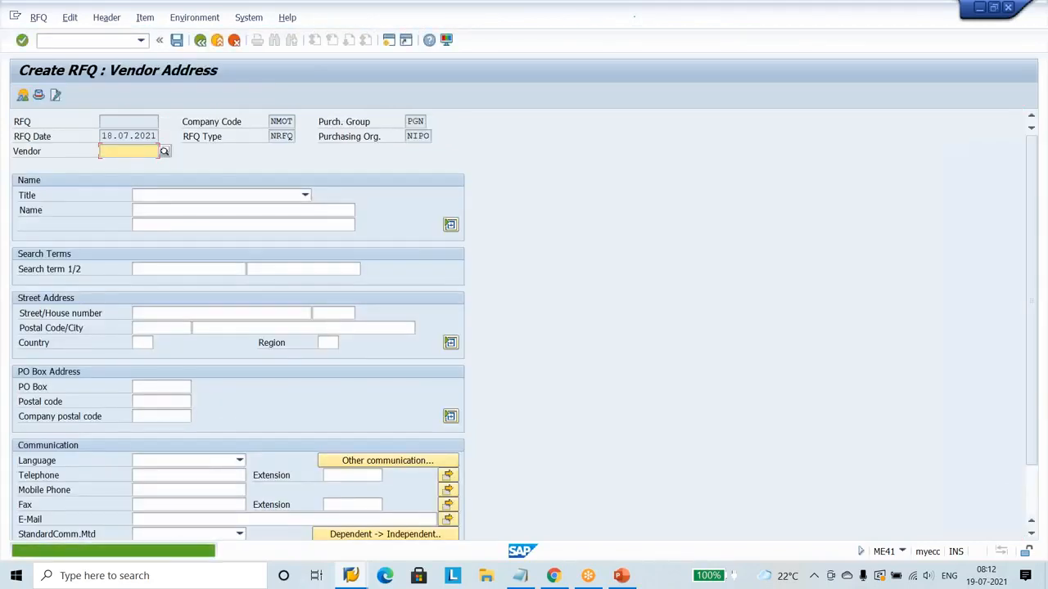
Assign MRF Tyres Limited from the NMOT vendor search to the next RFQ and save it without an output message.
left_click(165, 151)
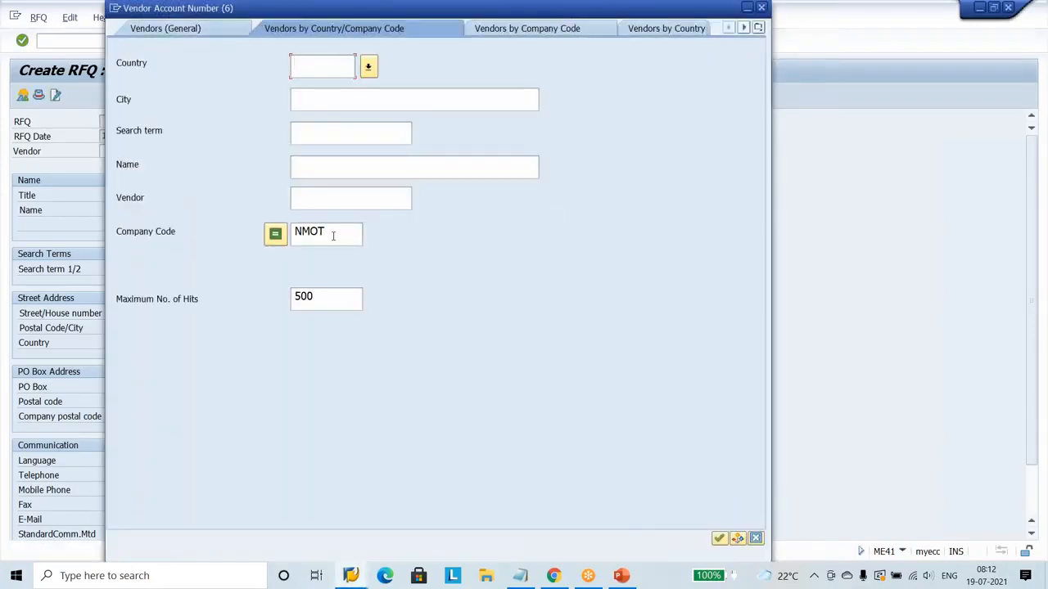
left_click(349, 237)
key("Return")
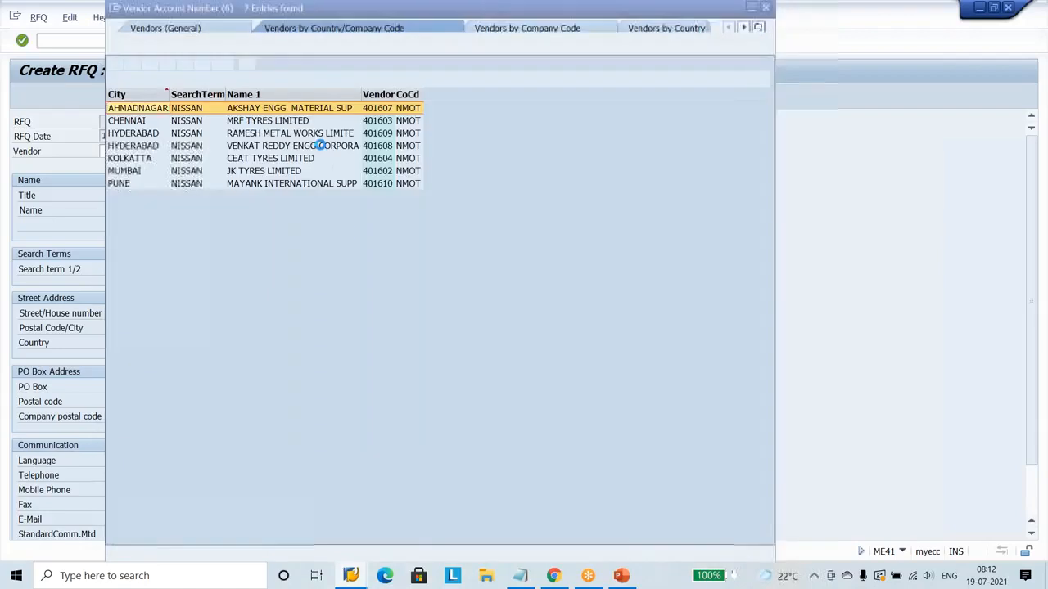
left_click(275, 123)
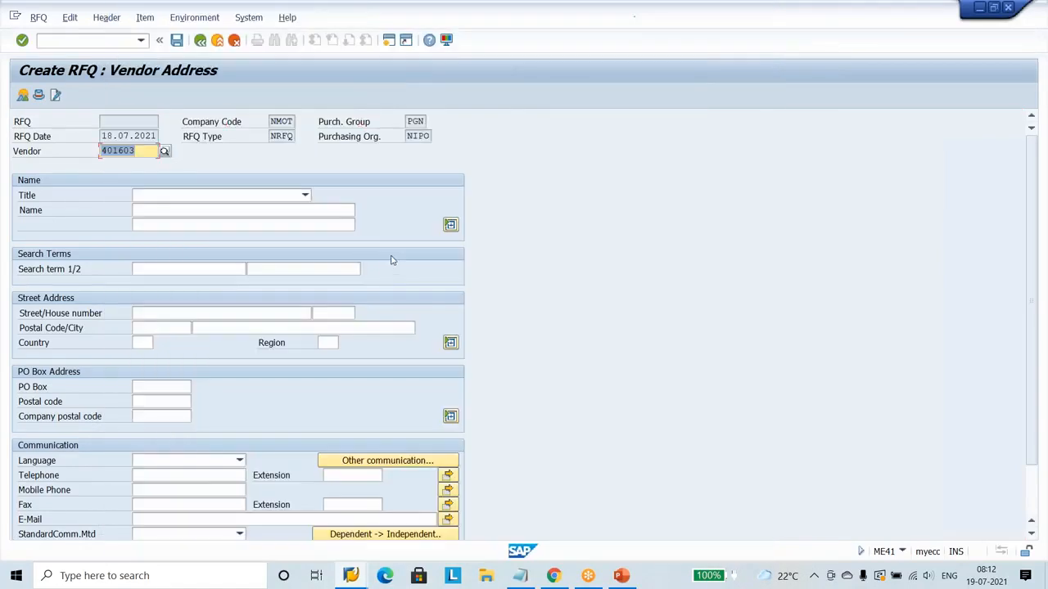
key("Return")
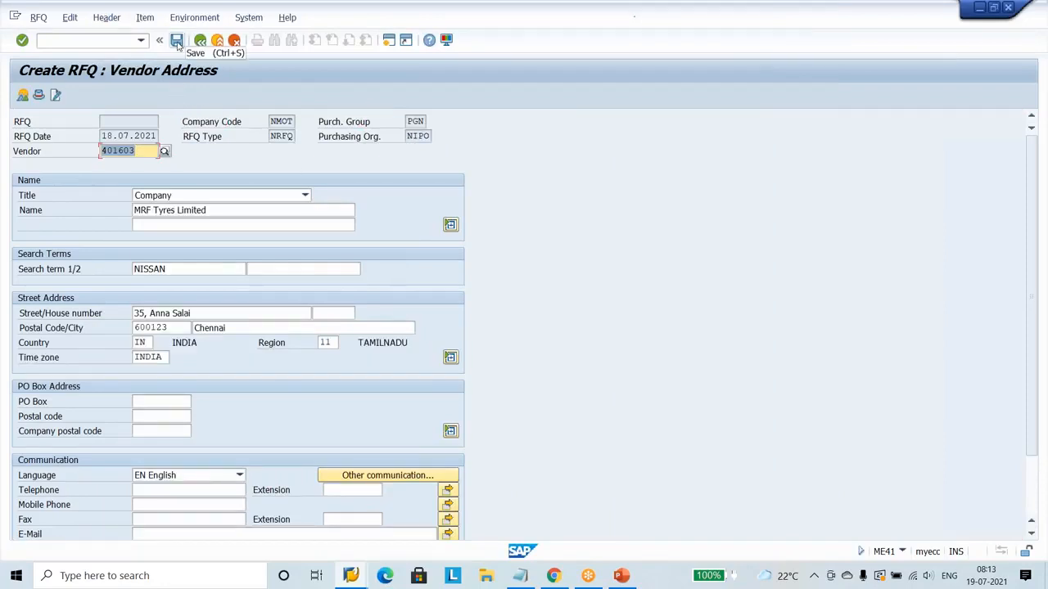
key("ctrl+s")
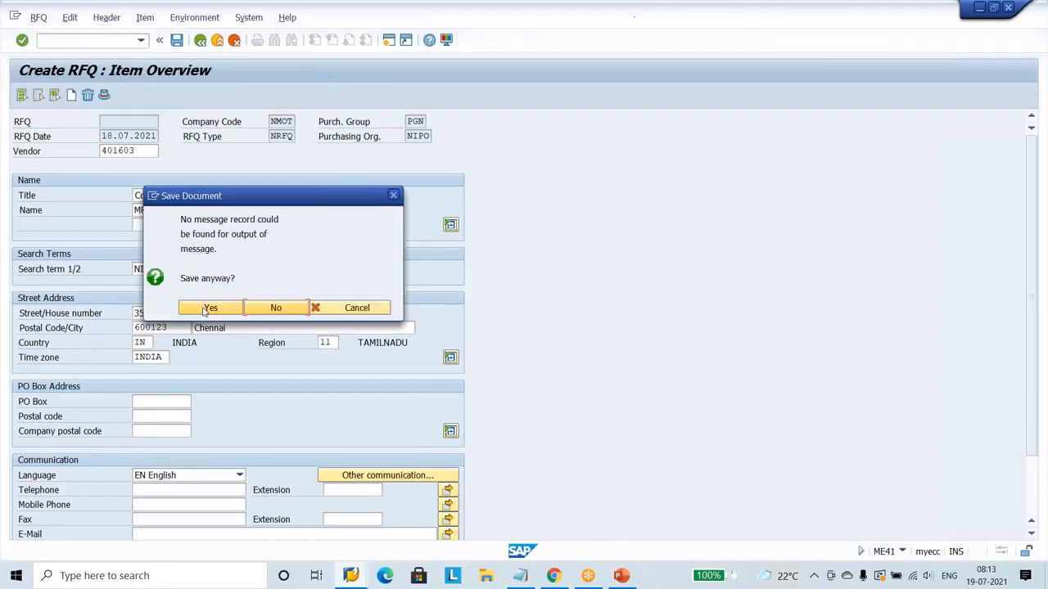
left_click(210, 309)
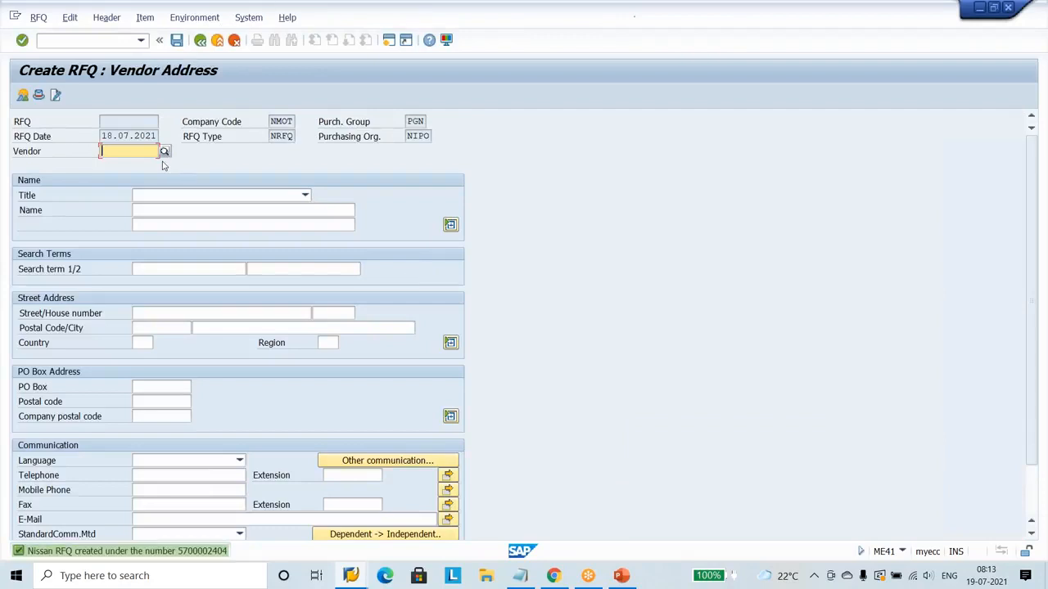
Assign Akshay Engg Material supplier from the NMOT vendor search to the next RFQ and save it without an output message.
left_click(164, 152)
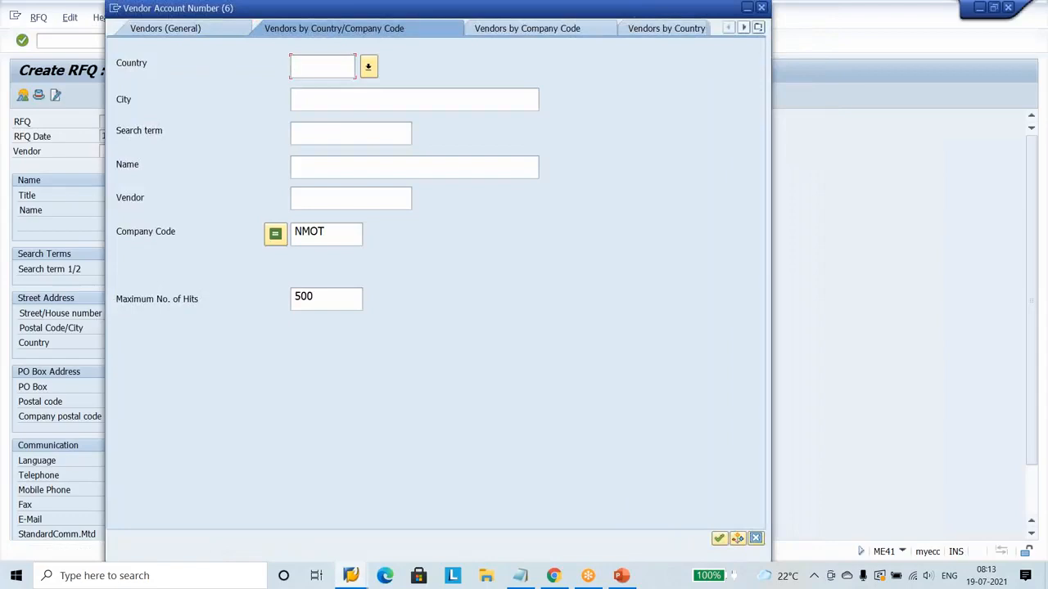
key("Return")
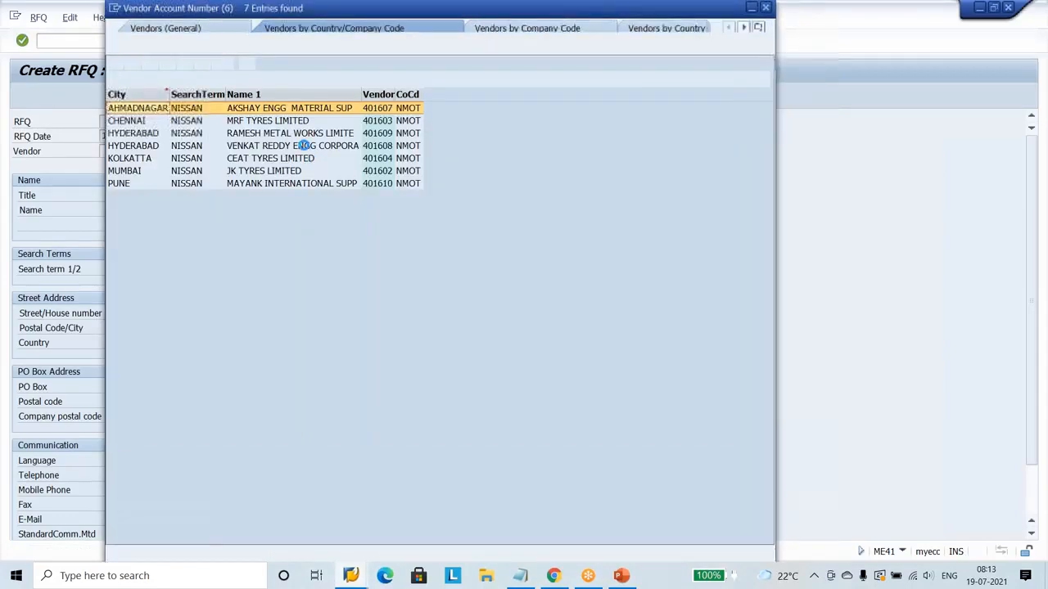
double_click(293, 112)
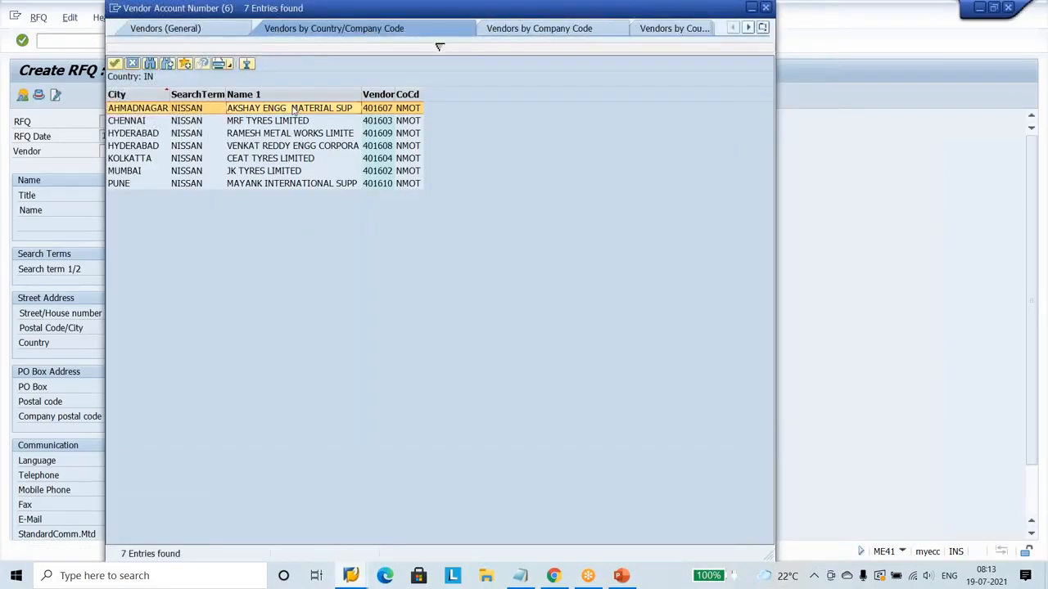
key("Return")
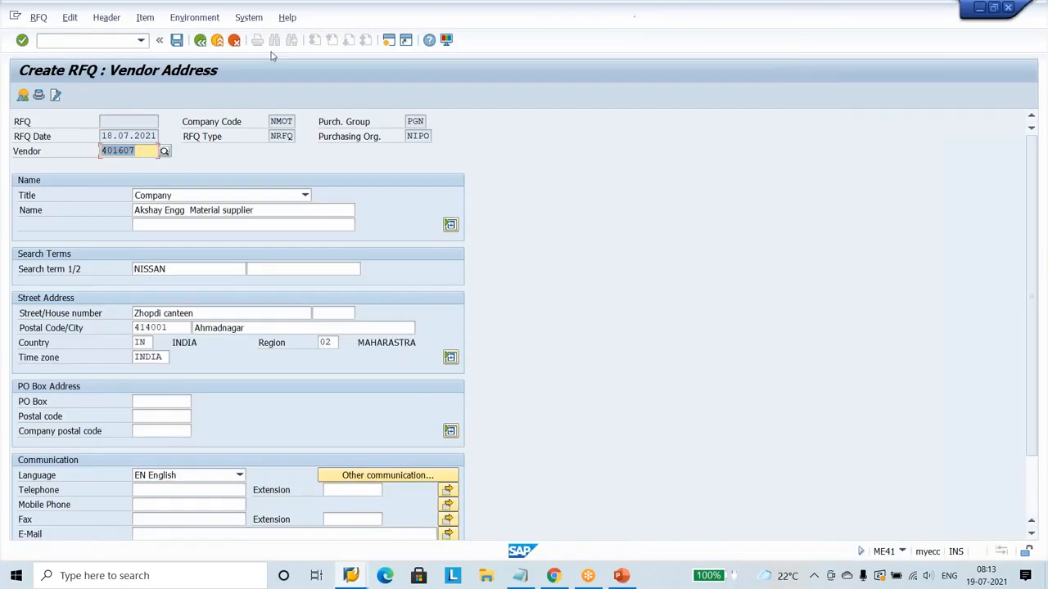
left_click(177, 42)
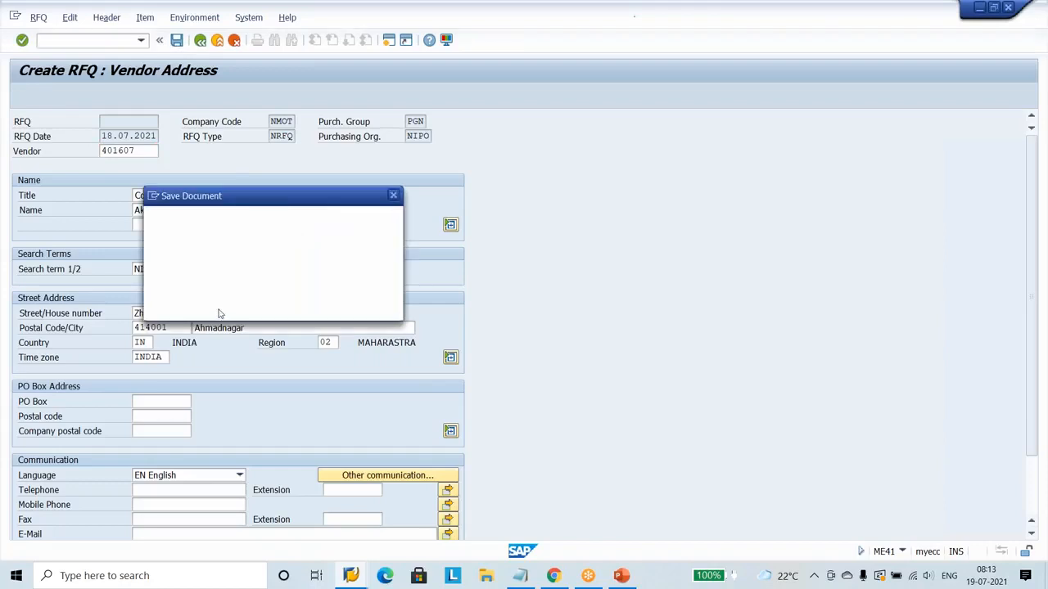
left_click(211, 308)
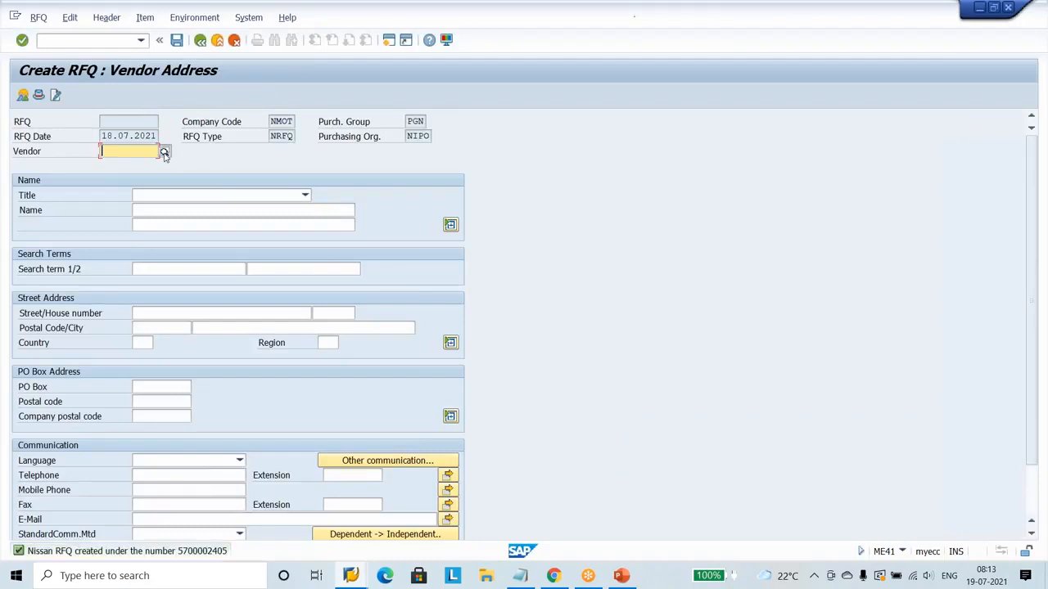
Assign Ramesh Metal Works Limited from the NMOT vendor search to the next RFQ and load its address data.
left_click(164, 153)
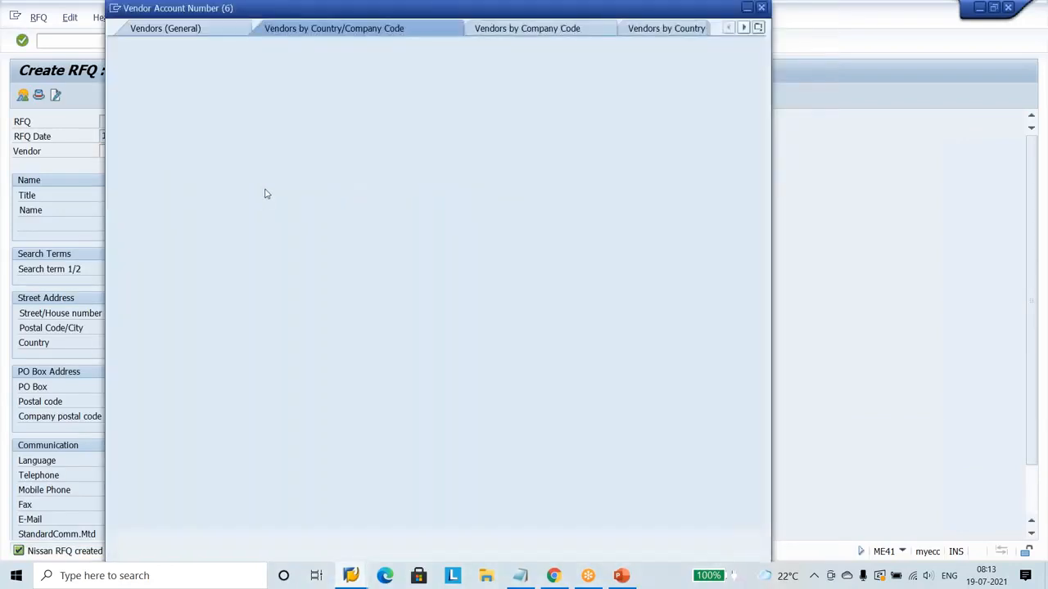
left_click(336, 230)
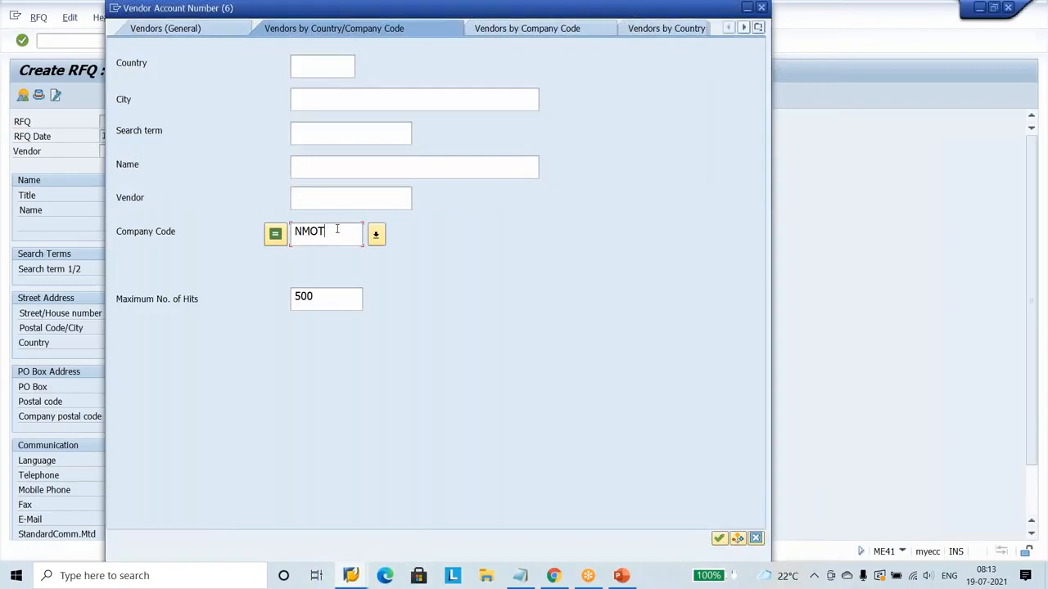
key("Return")
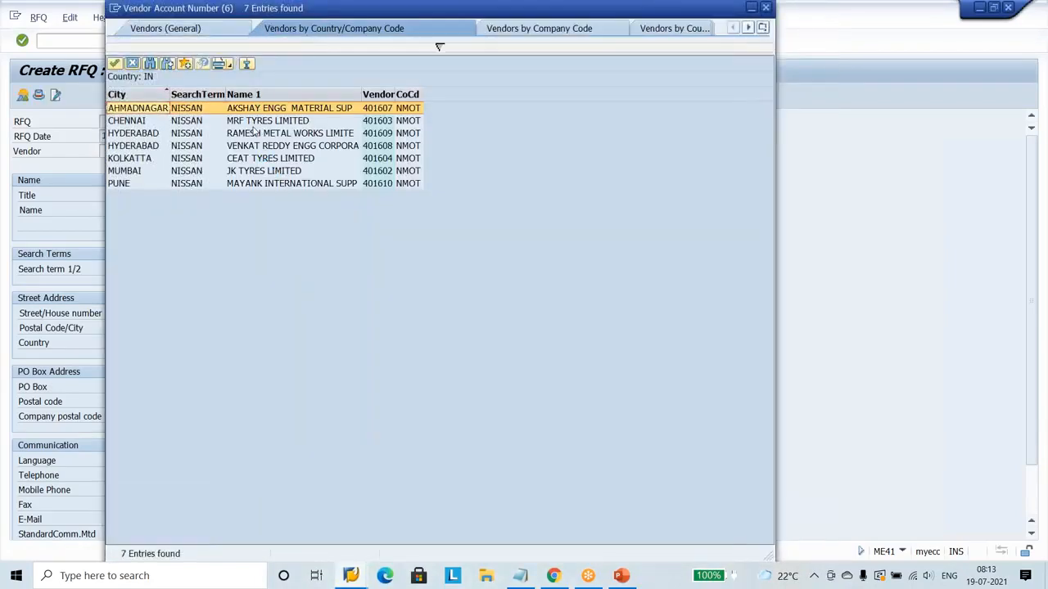
double_click(264, 134)
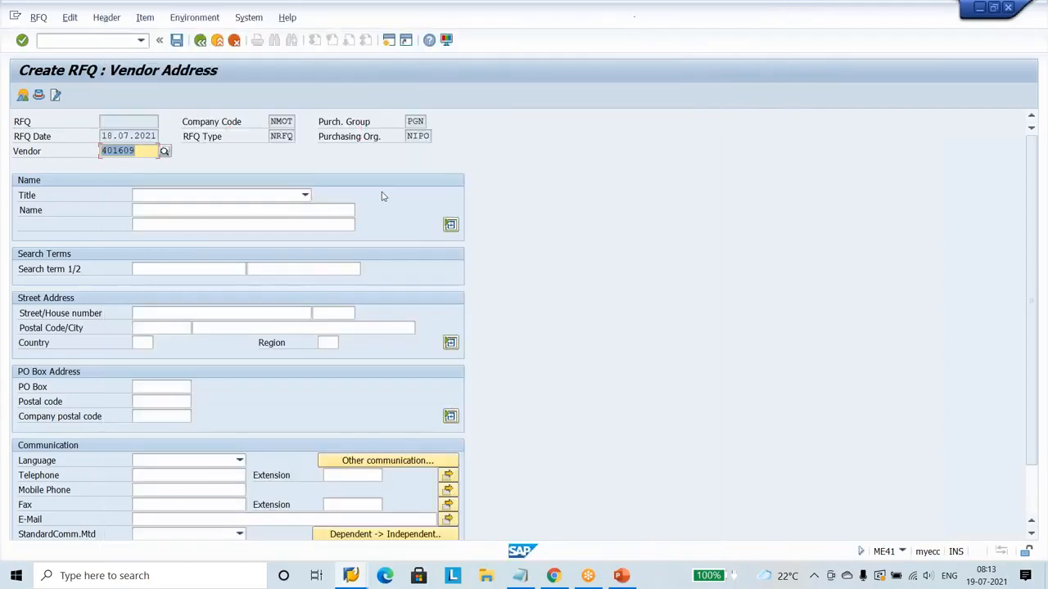
key("Return")
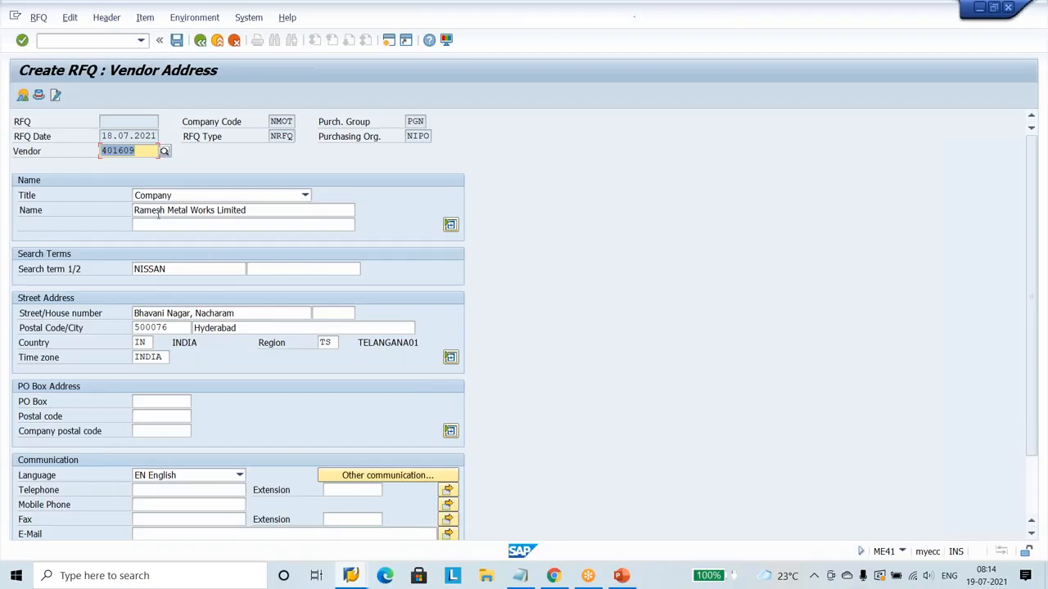
Check the vendor's name and street address details, and save the RFQ without an output message.
left_click(269, 210)
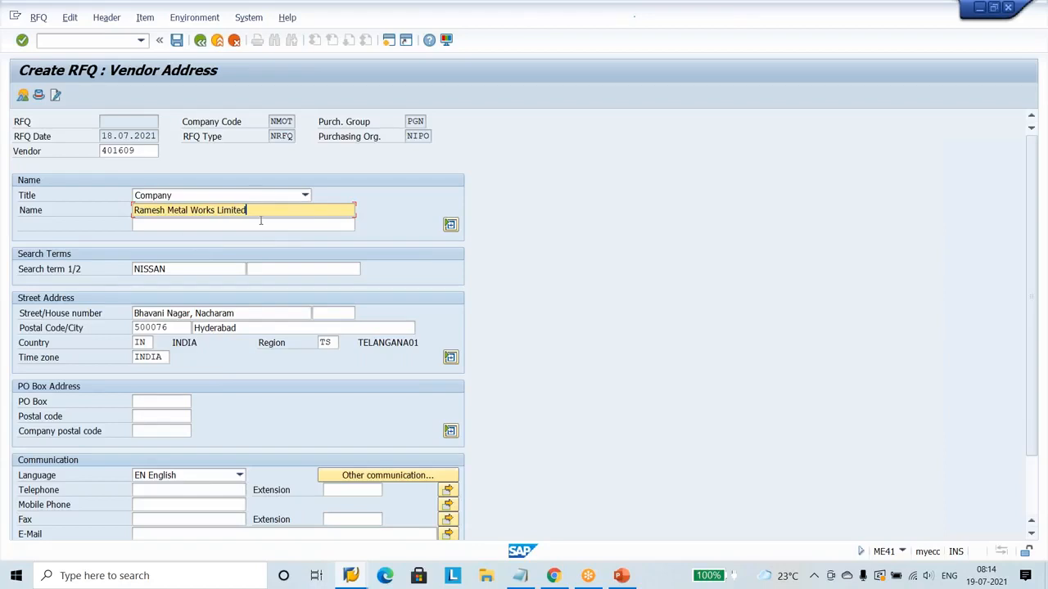
left_click(262, 327)
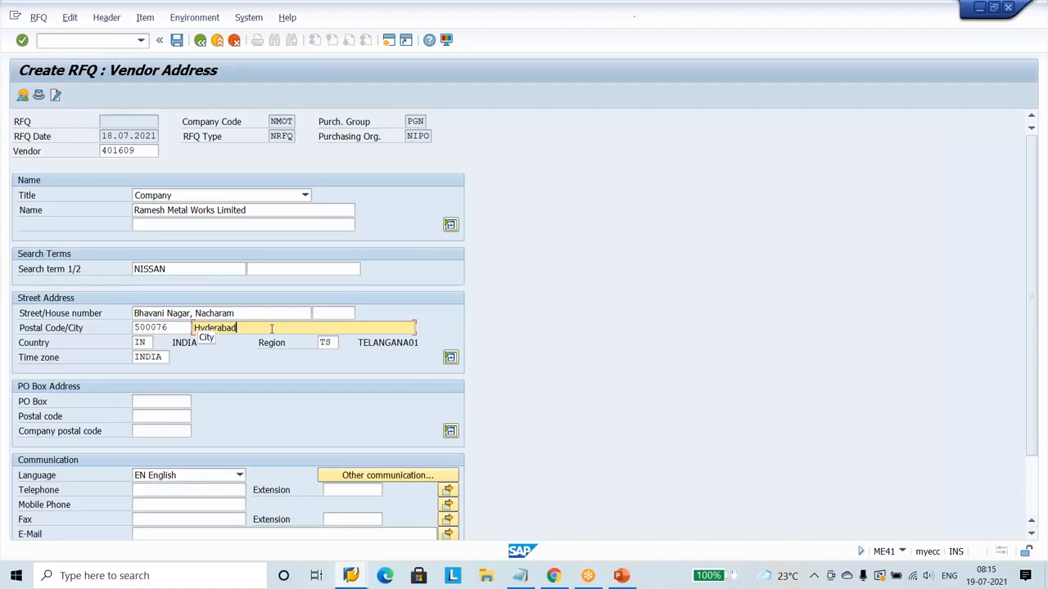
left_click(305, 226)
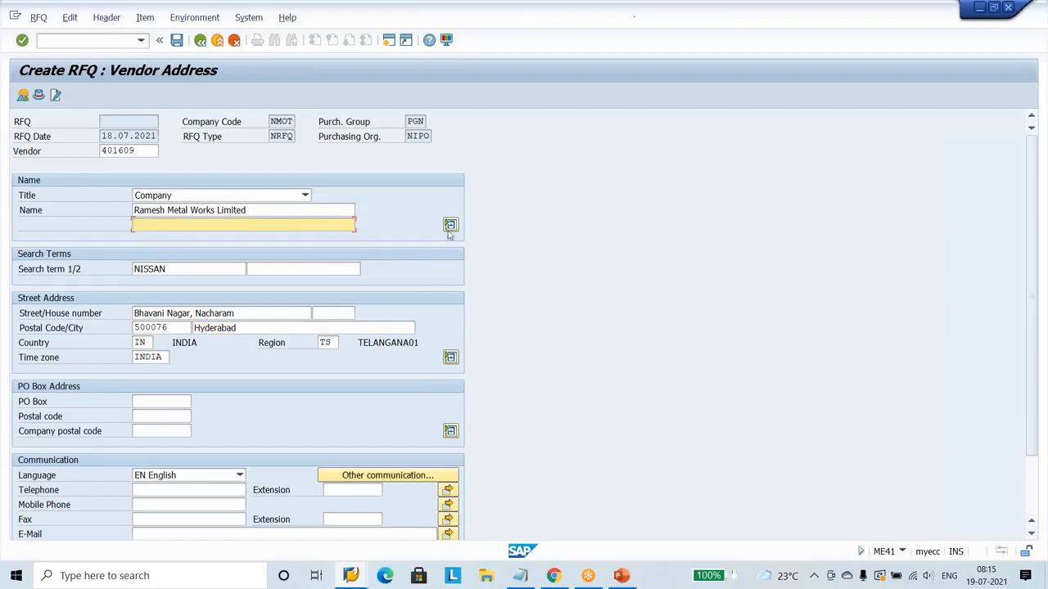
key("Return")
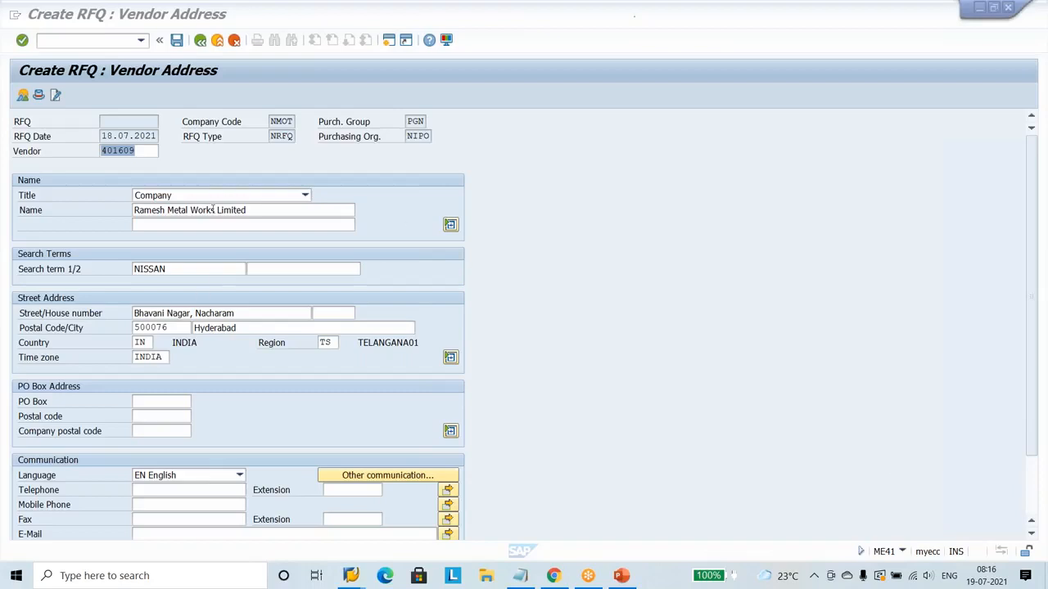
left_click(266, 211)
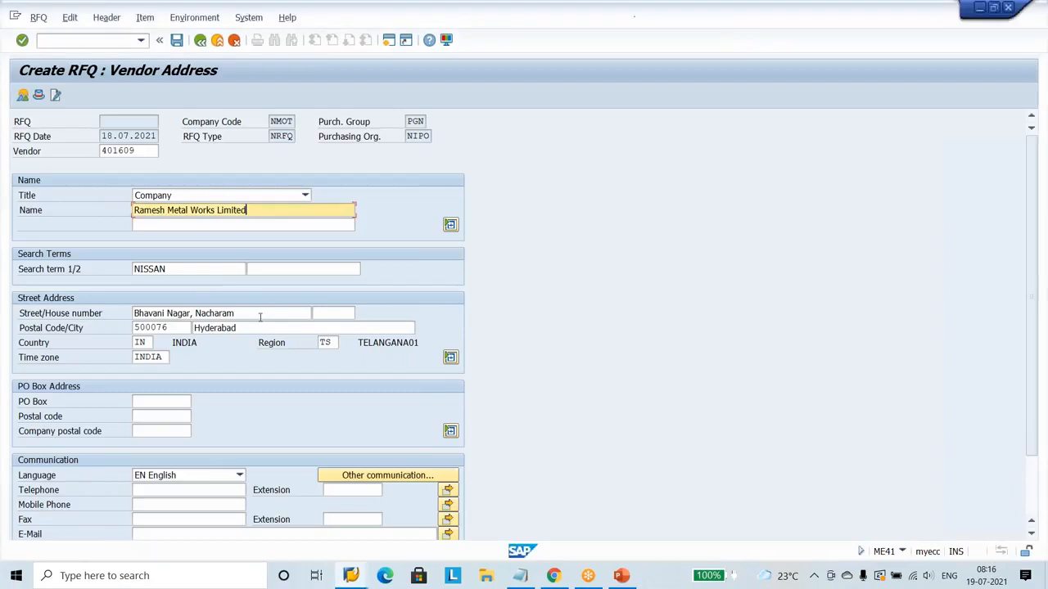
left_click(260, 314)
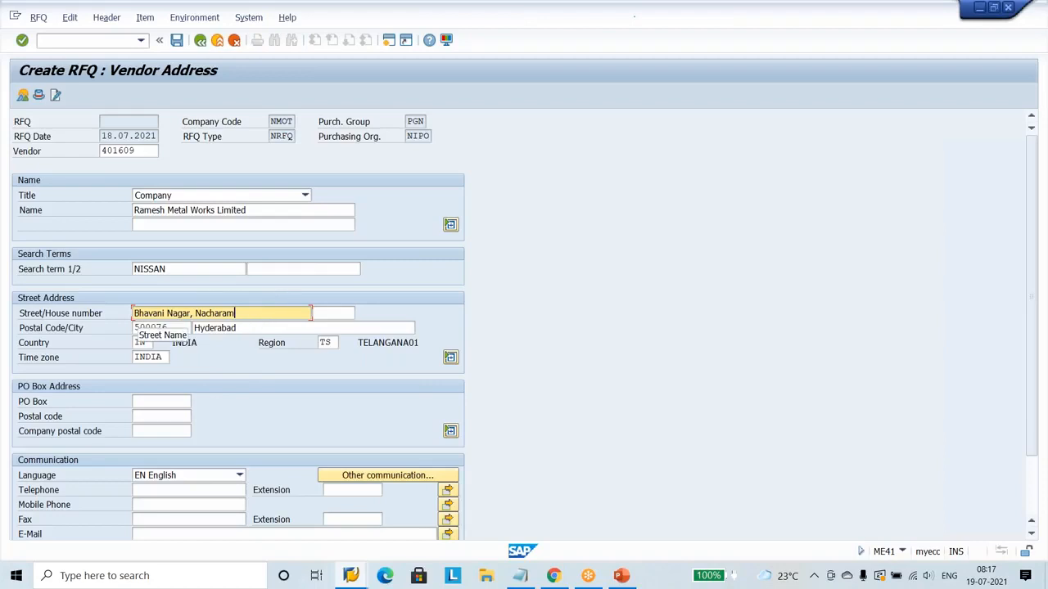
key("Return")
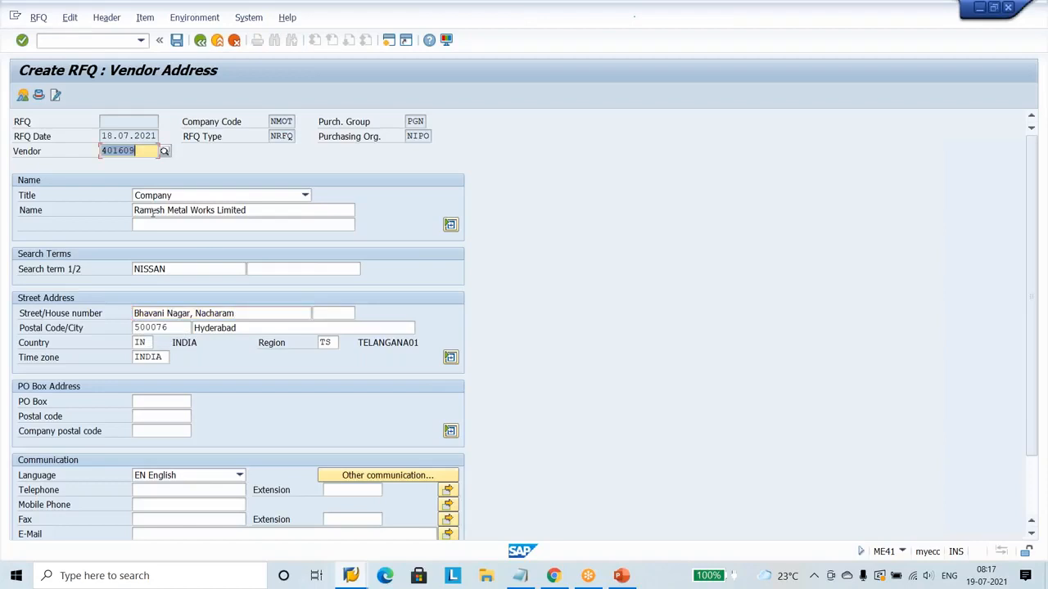
left_click(178, 43)
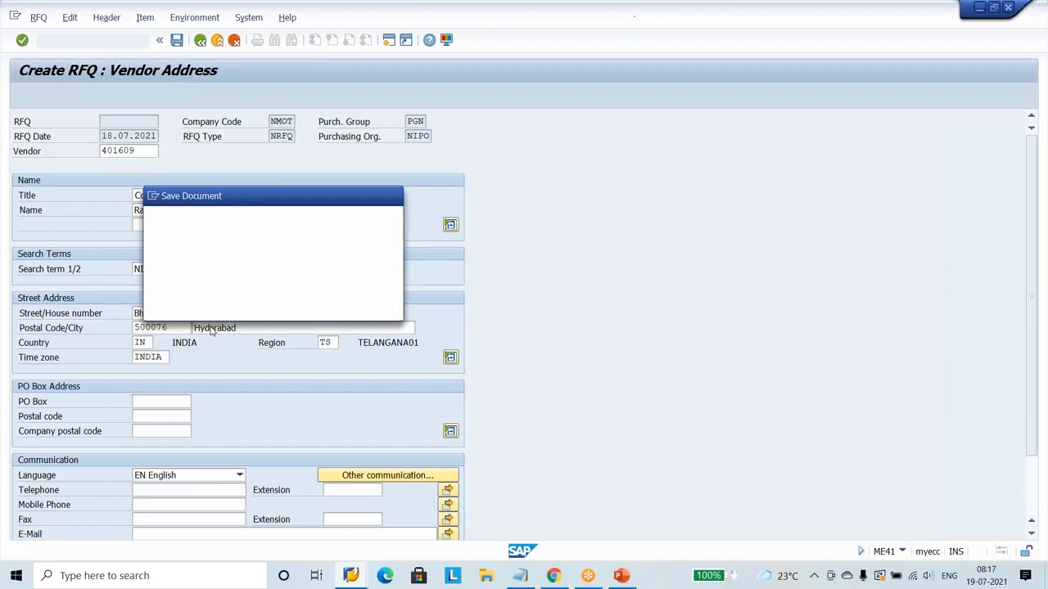
key("Return")
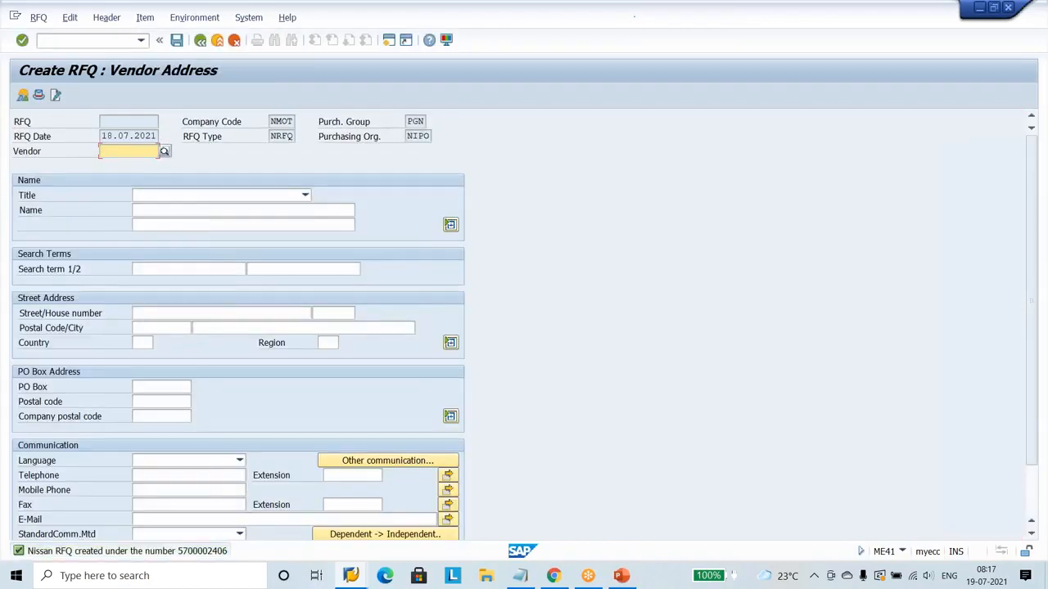
Try to assign Ramesh Metal Works Limited from the NMOT vendor search to another RFQ.
left_click(163, 151)
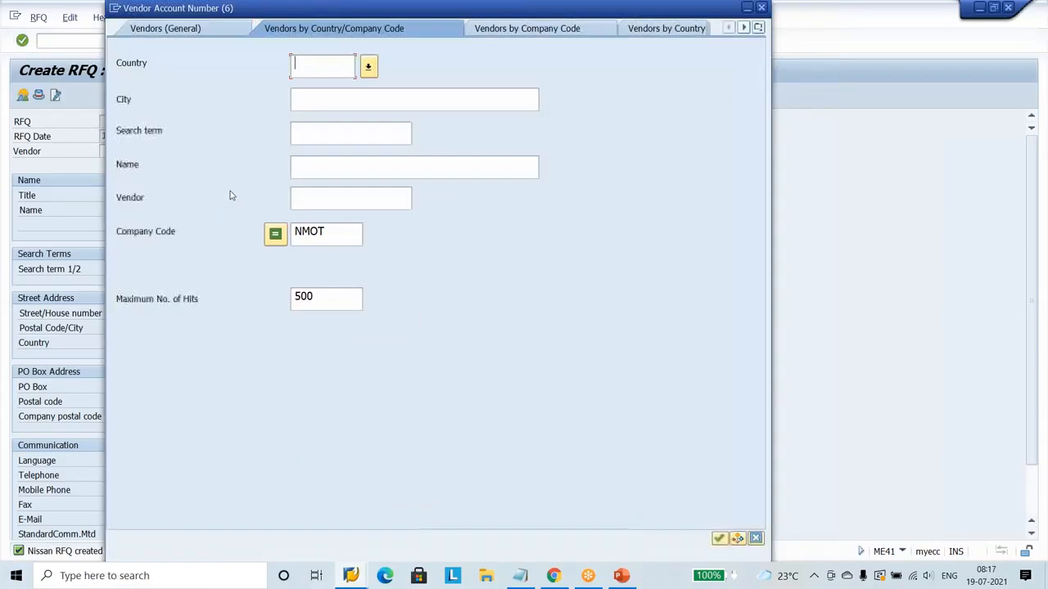
key("Return")
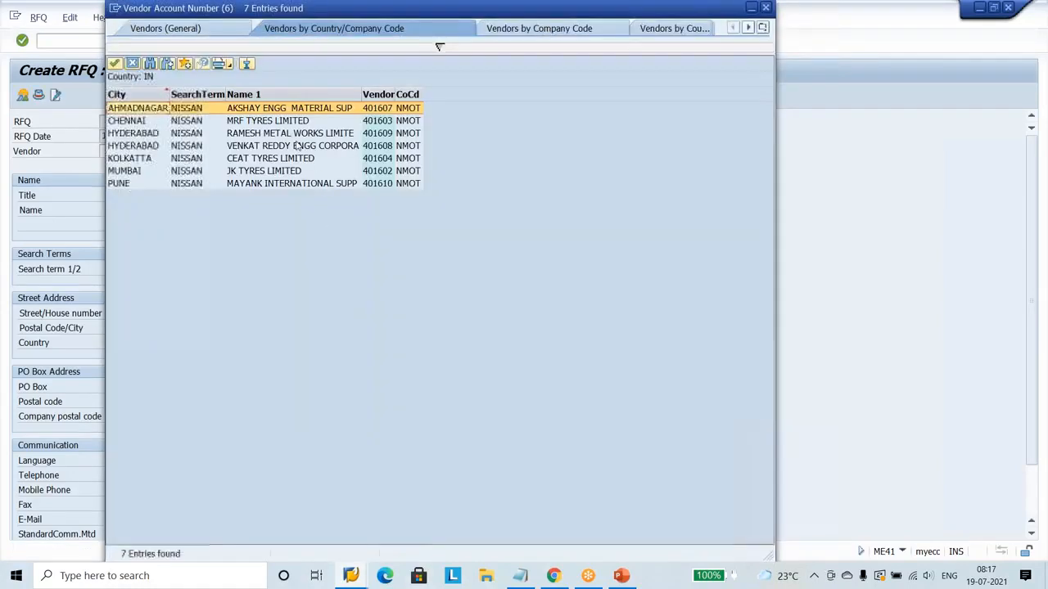
double_click(328, 134)
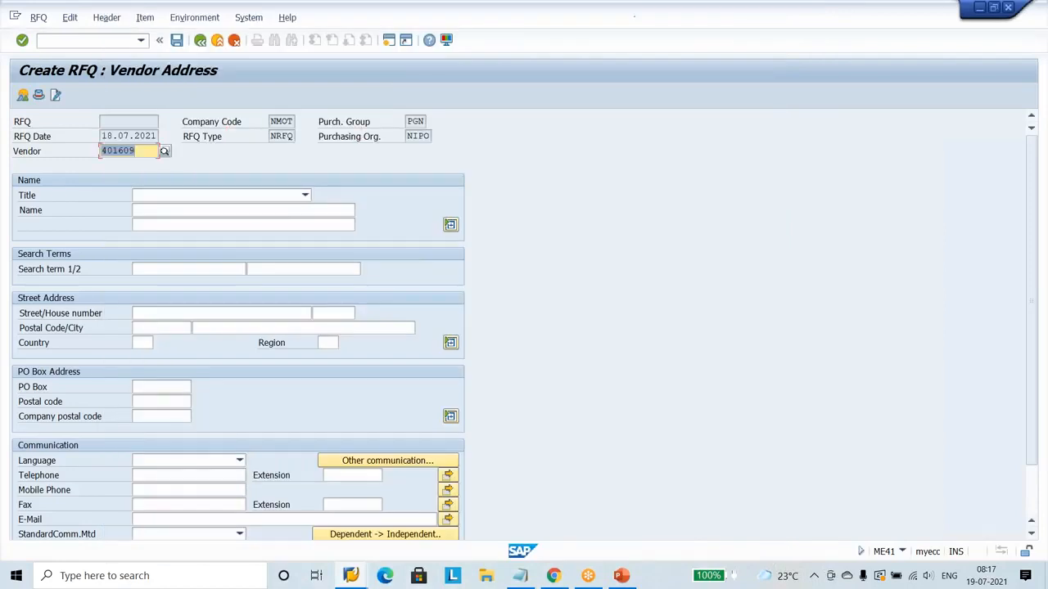
key("Return")
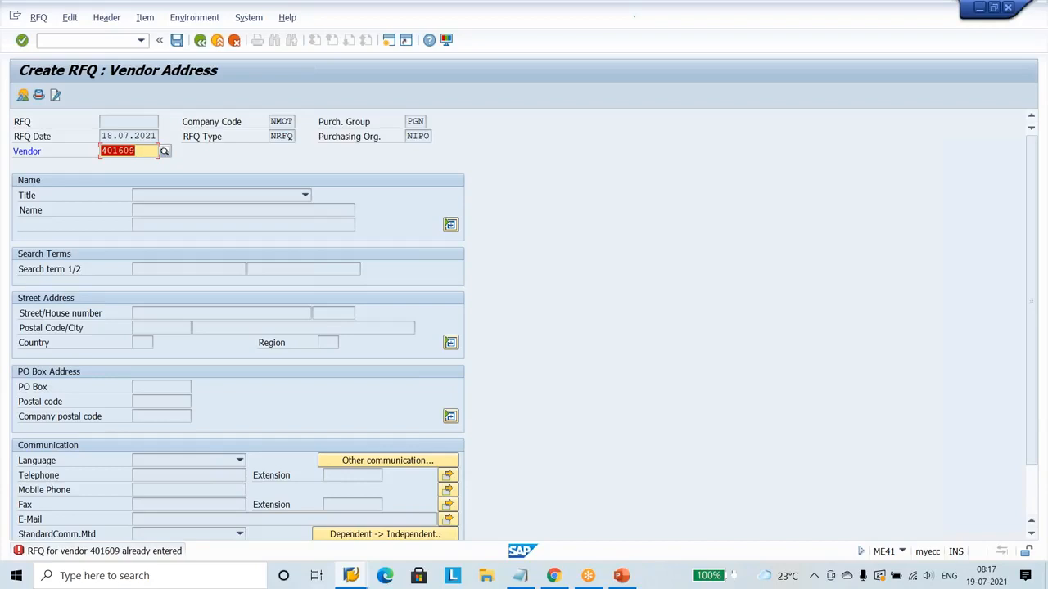
Assign Venkat Reddy Engg corporation ltd from the NMOT vendor search to the RFQ and save it without an output message.
left_click(164, 152)
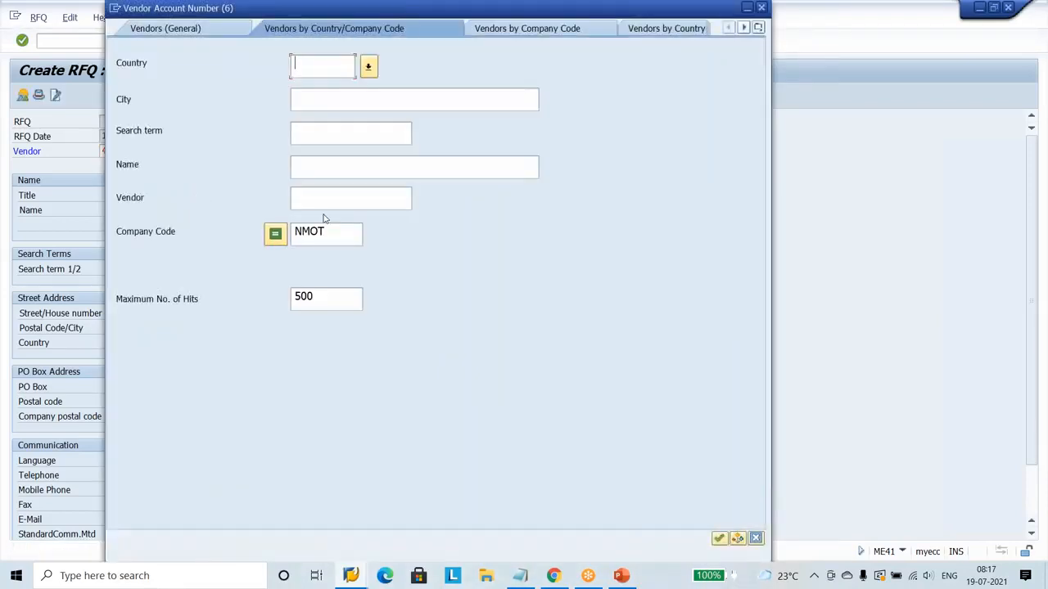
left_click(332, 232)
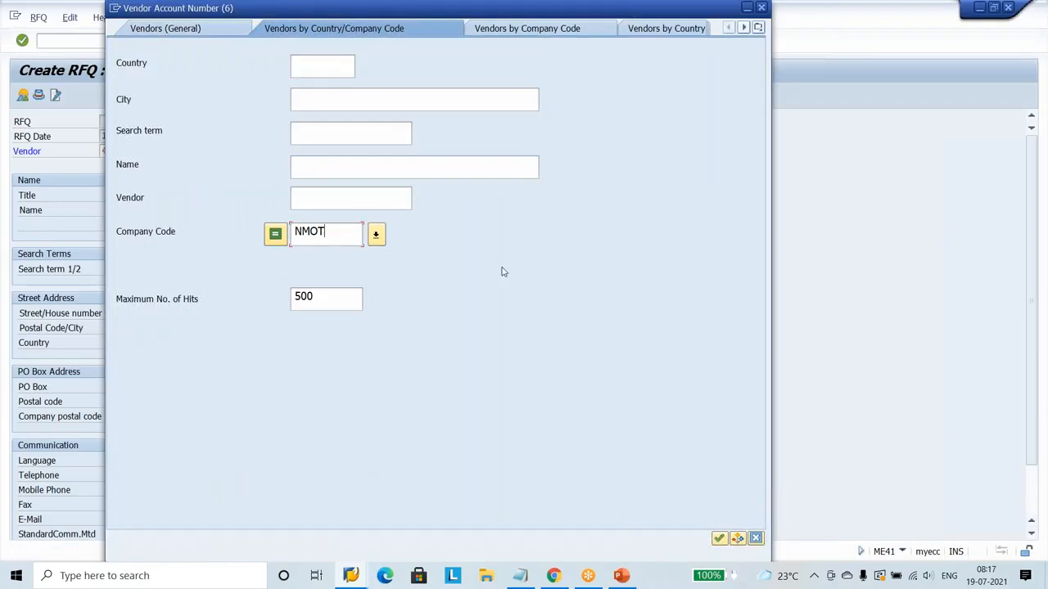
key("Return")
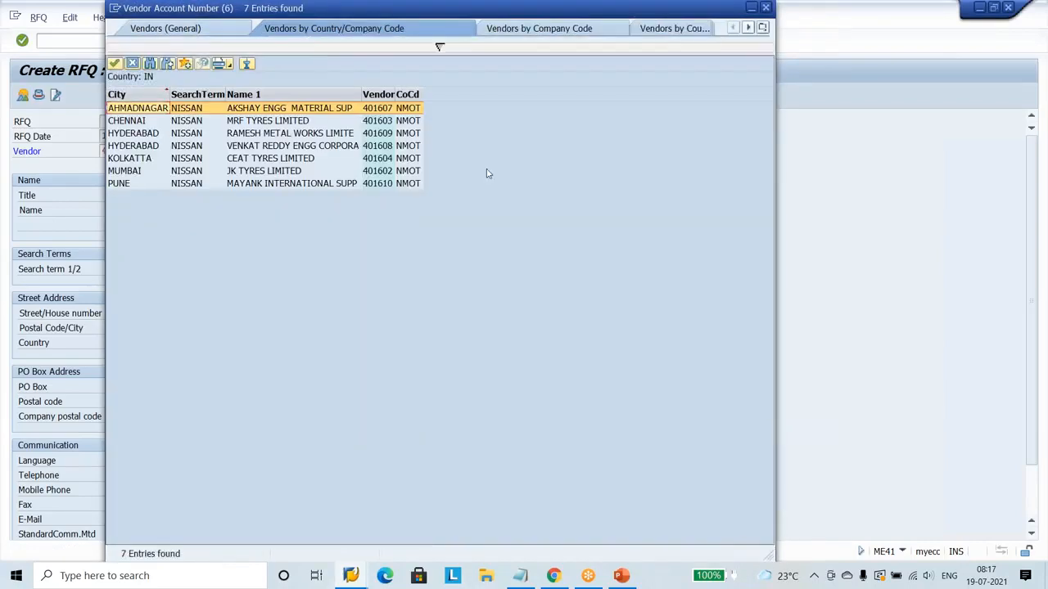
double_click(271, 146)
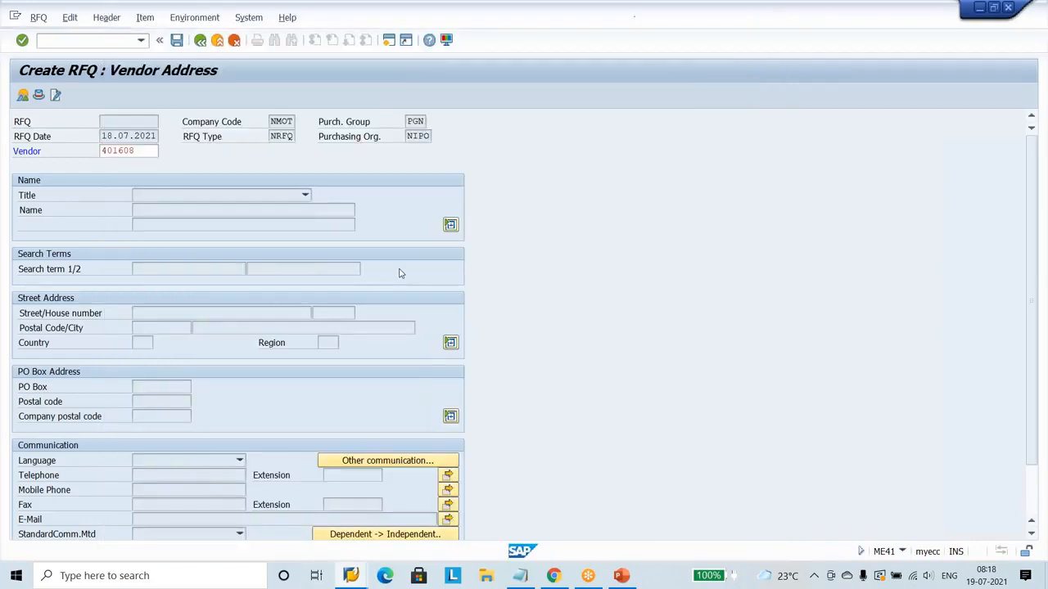
key("Return")
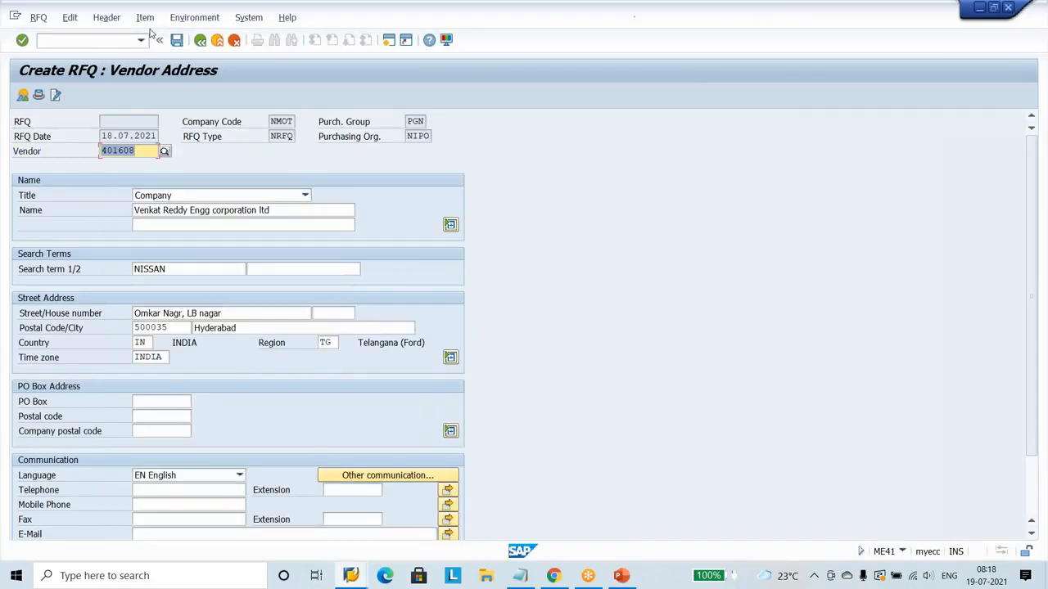
left_click(177, 40)
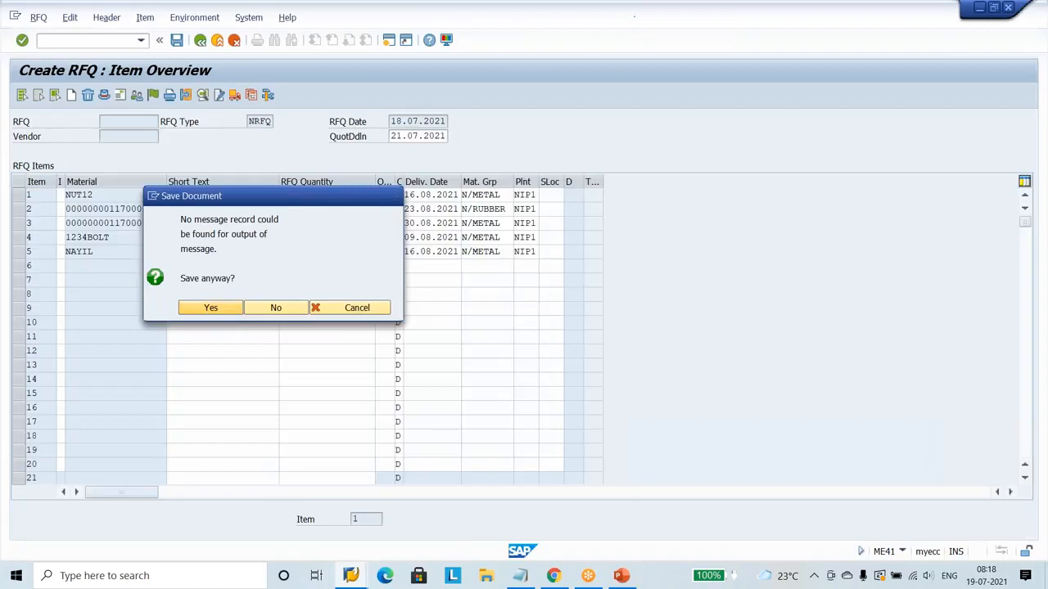
key("Return")
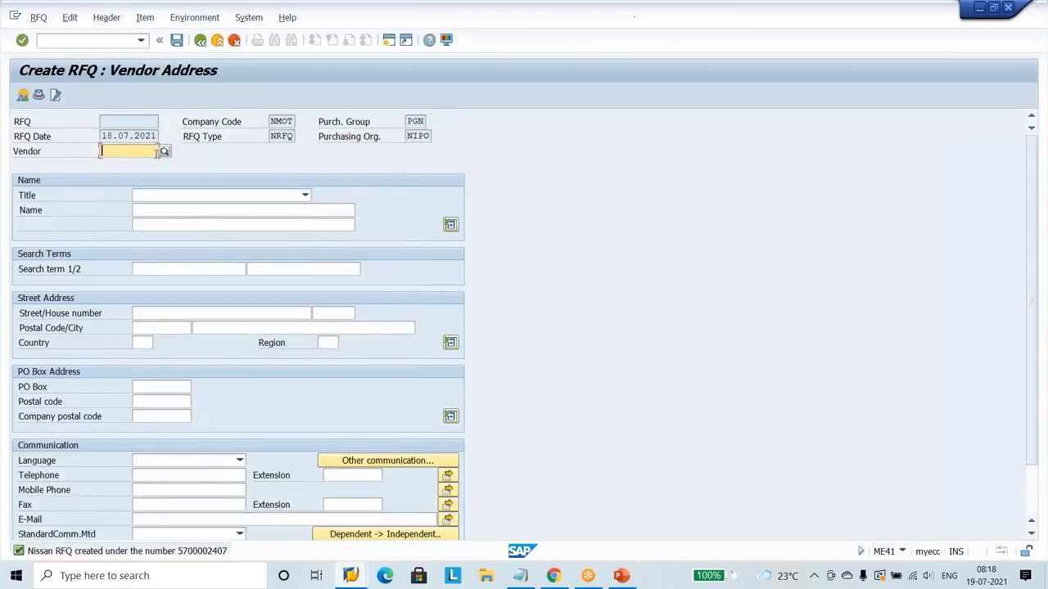
Assign CEAT Tyres limited from the NMOT vendor search to the next RFQ and save it without an output message.
left_click(163, 151)
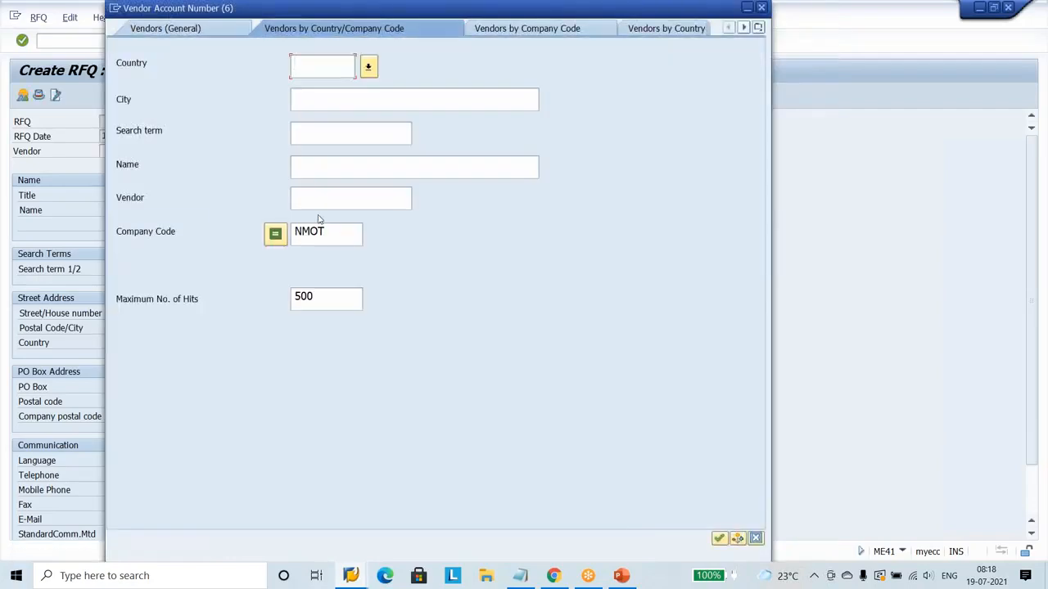
left_click(334, 234)
key("Return")
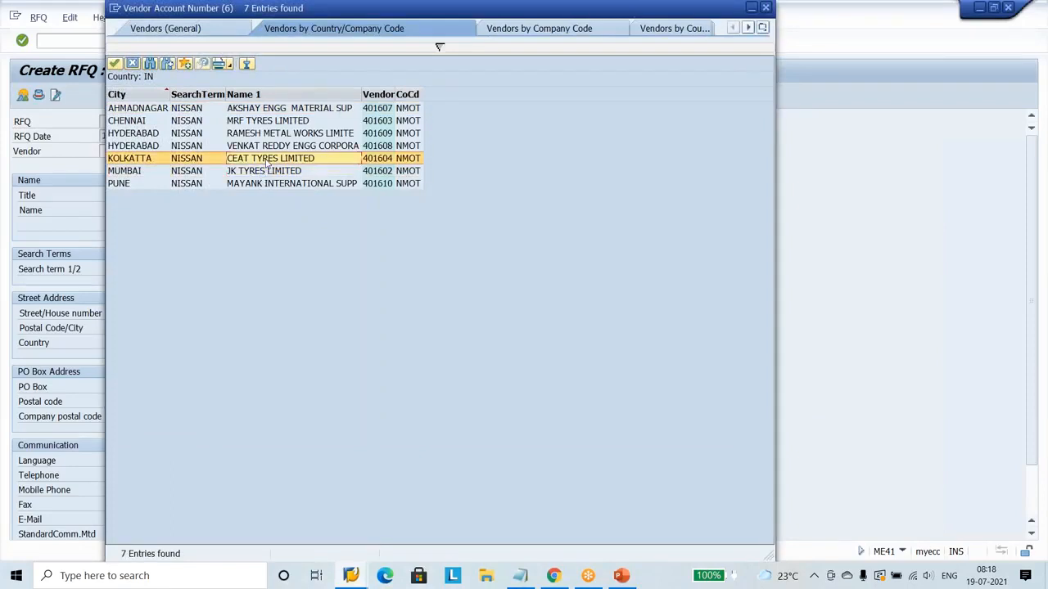
left_click(267, 164)
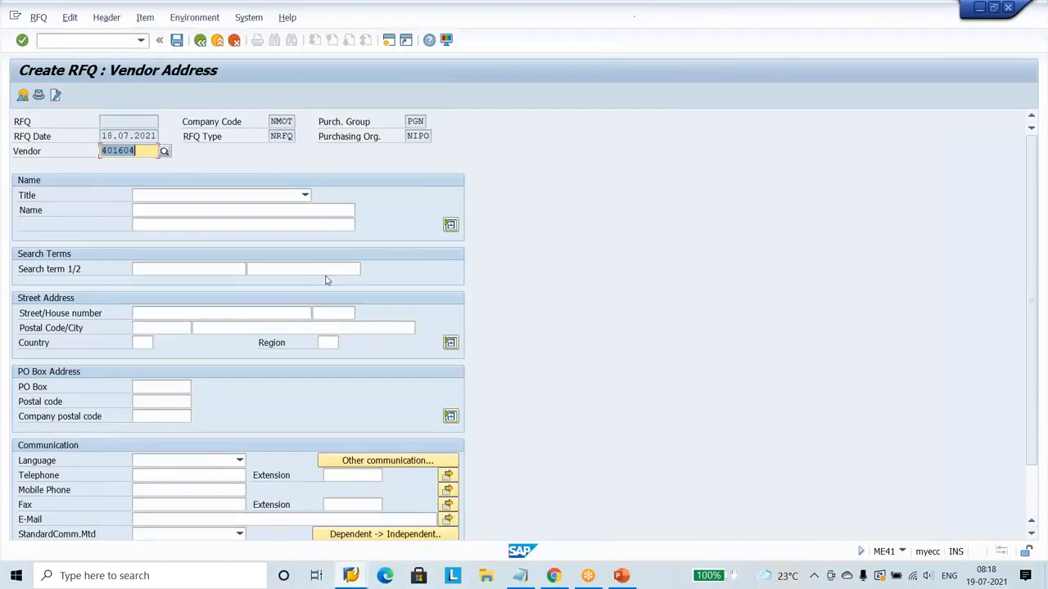
key("Return")
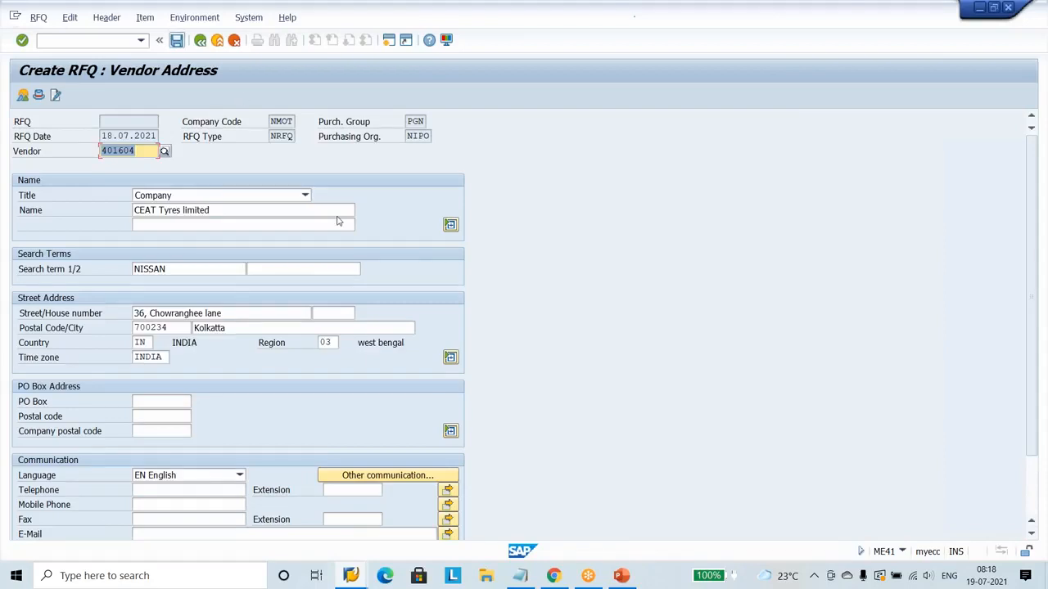
key("ctrl+s")
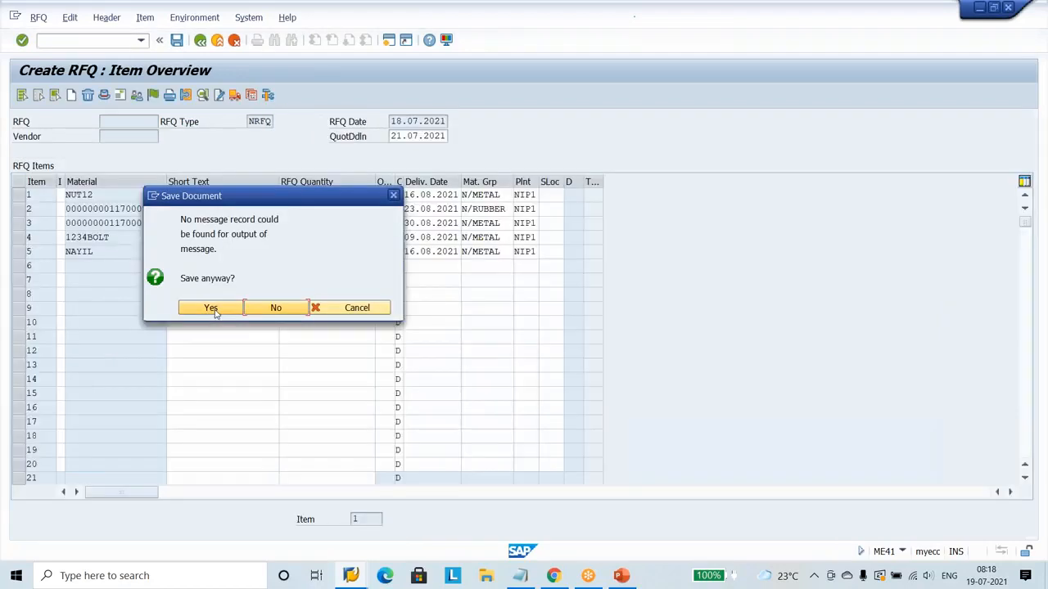
left_click(215, 309)
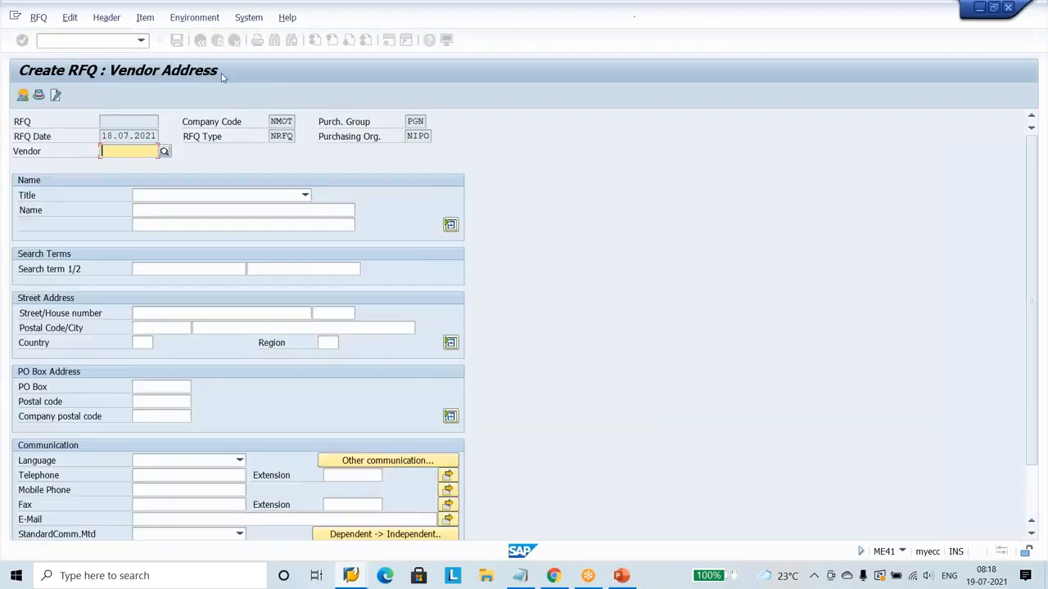
Assign Mayank International suppliers from the NMOT vendor search to the RFQ, save it without an output message, and exit ME41.
key("F4")
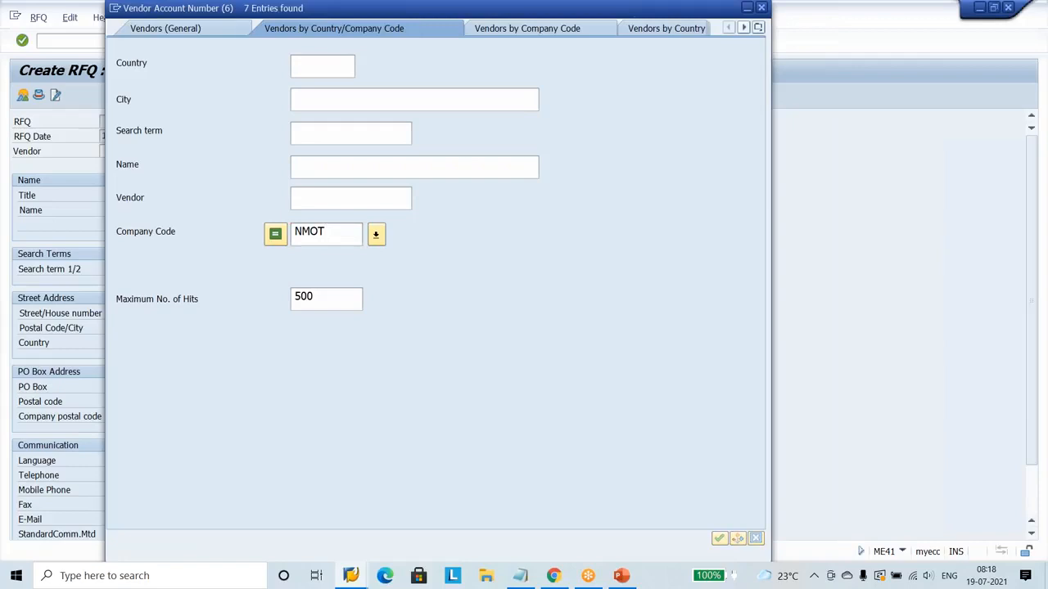
key("Return")
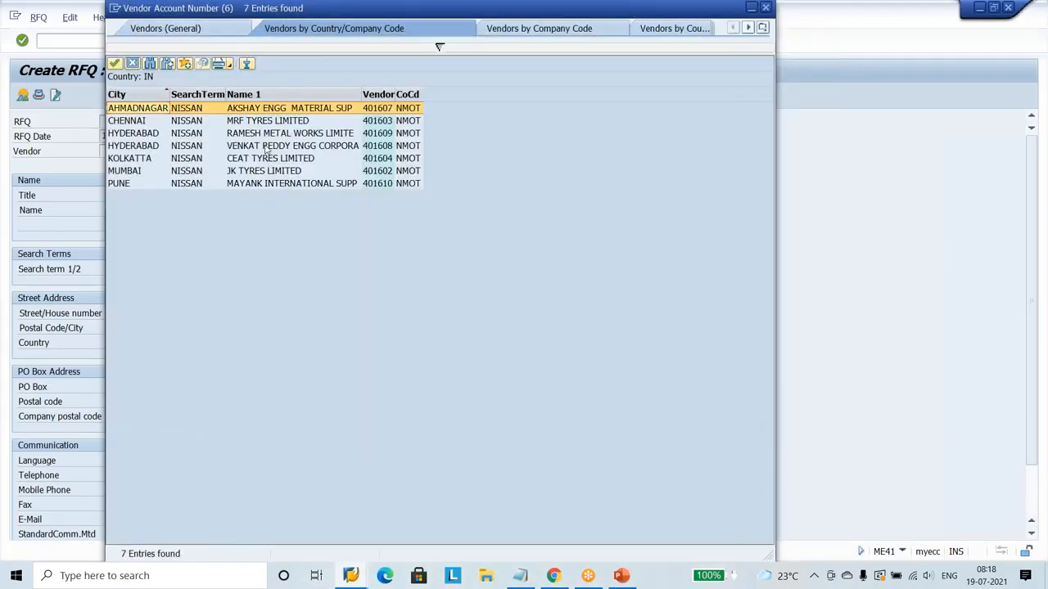
left_click(268, 184)
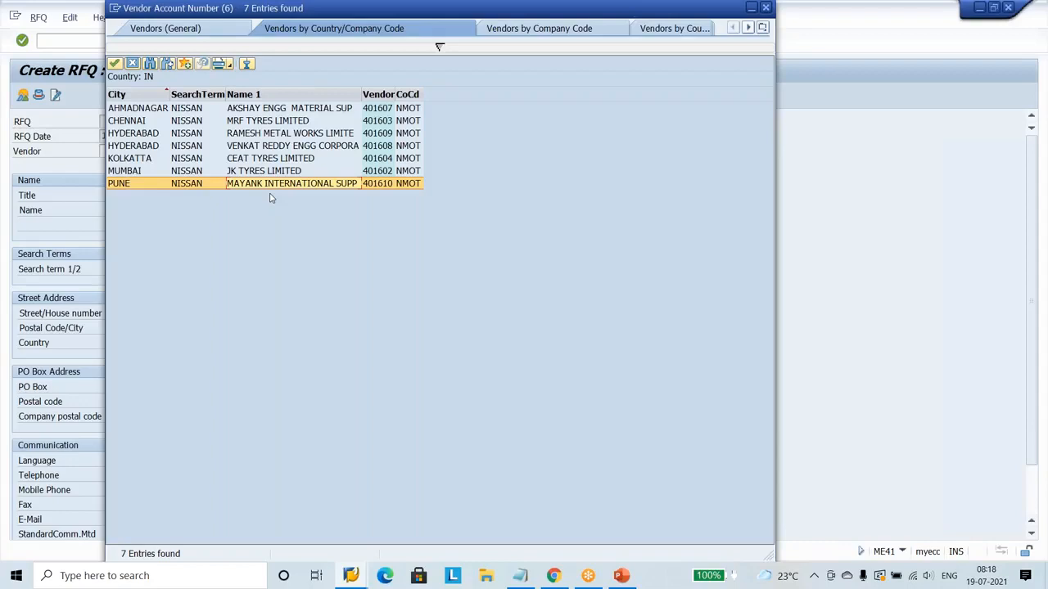
double_click(279, 187)
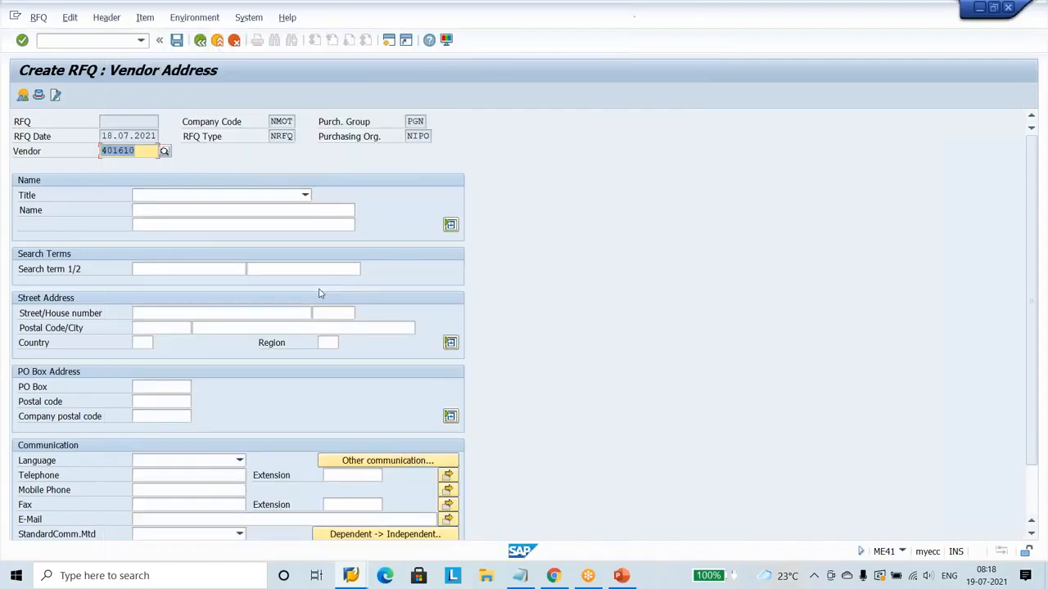
key("Return")
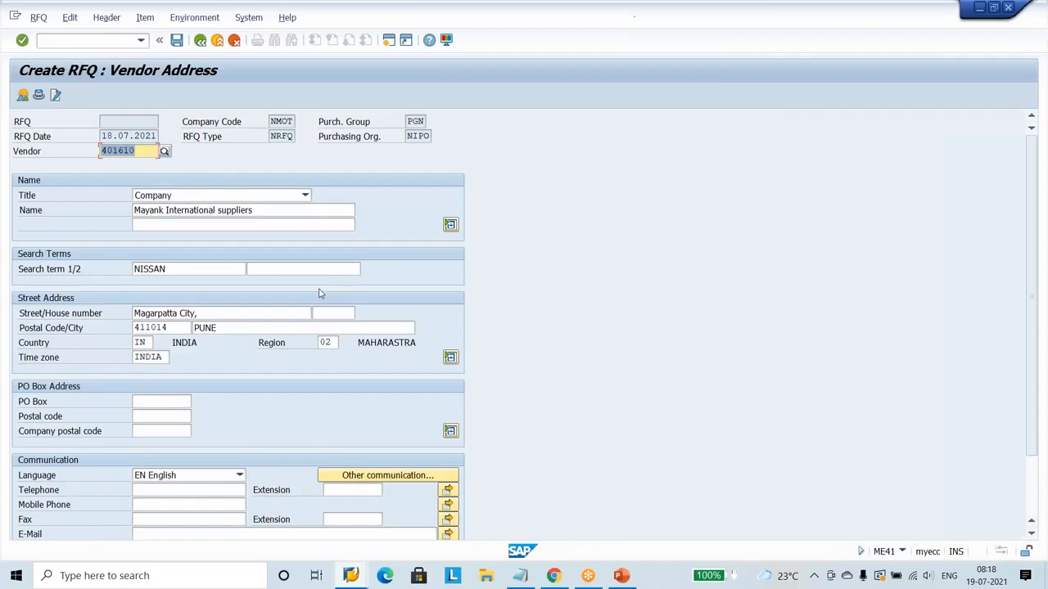
left_click(176, 41)
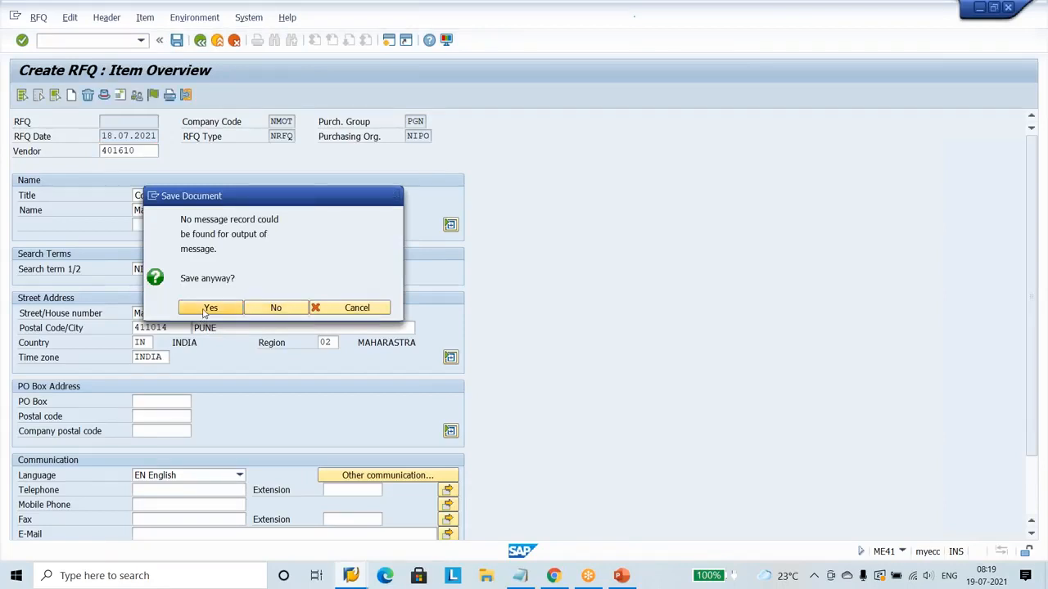
left_click(206, 310)
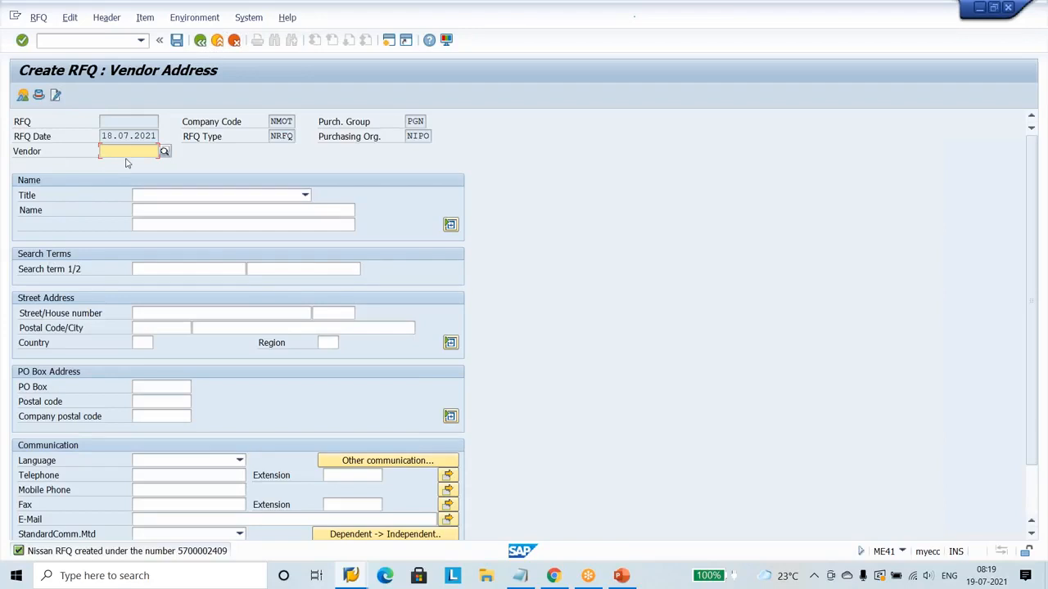
left_click(217, 41)
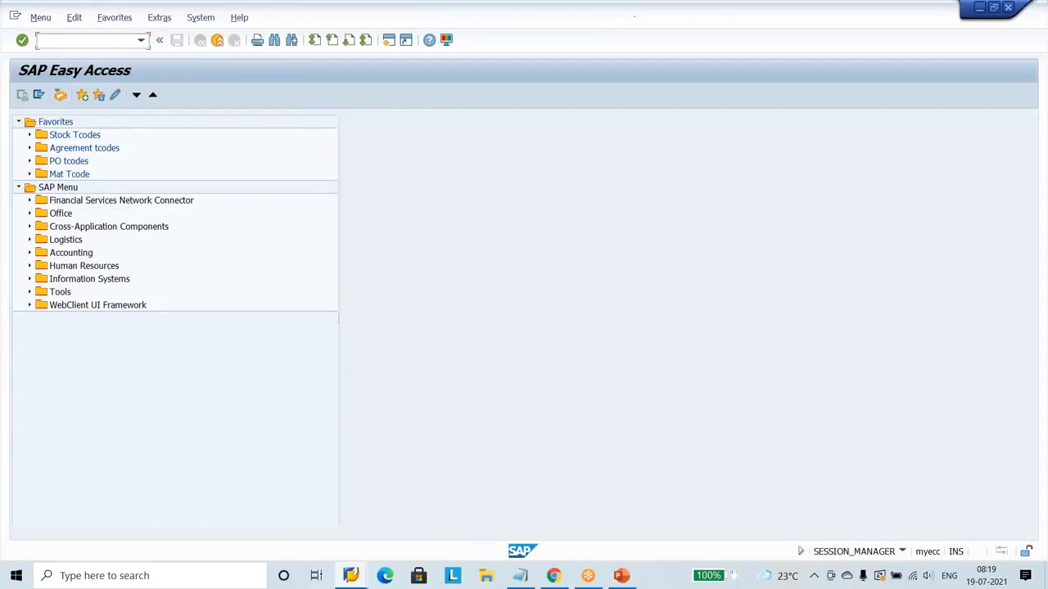
Switch to PowerPoint to review the RFQ creation slide, and return to the SAP Easy Access session.
left_click(622, 577)
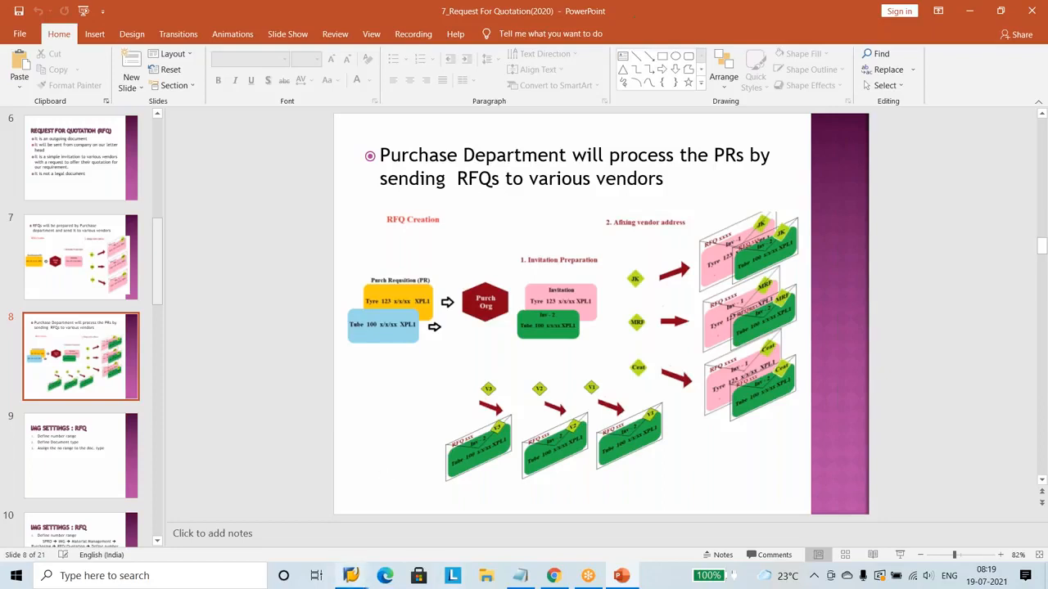
mouse_move(354, 577)
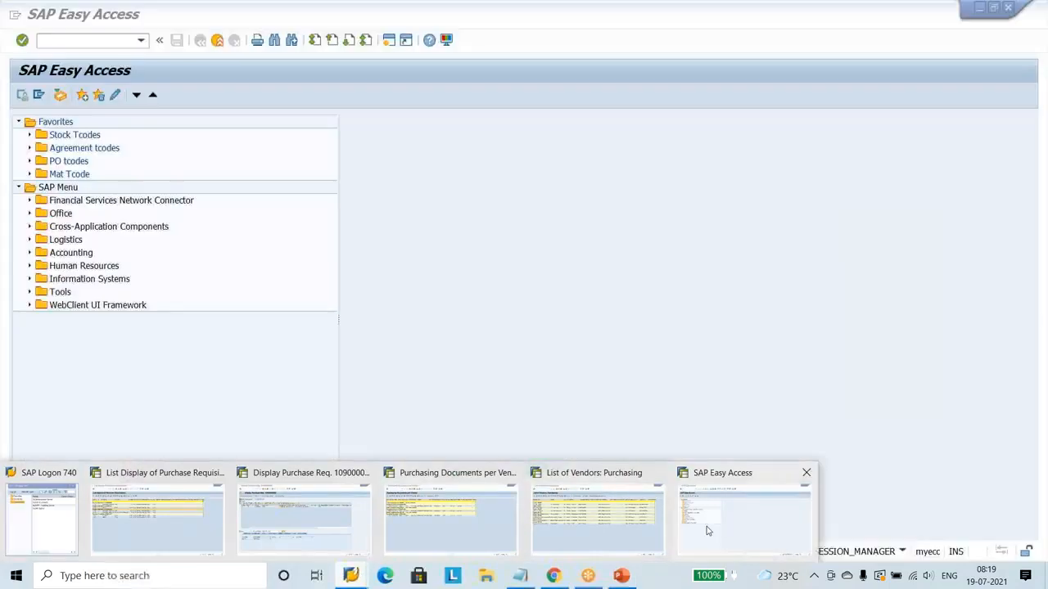
left_click(709, 532)
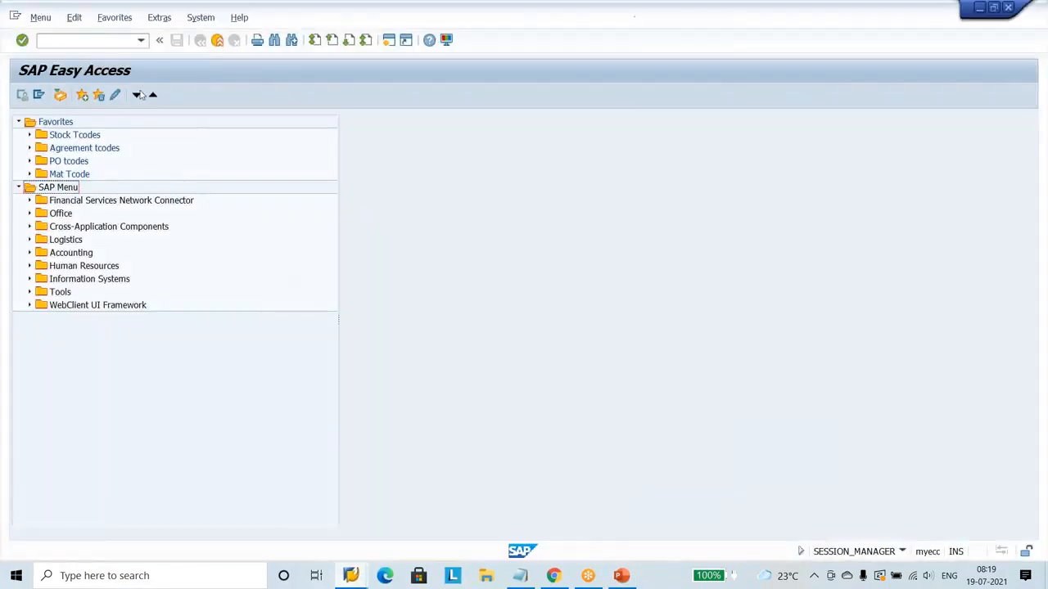
Start transaction ME53N to display purchase requisitions.
left_click(115, 40)
type("me4")
key("BackSpace")
key("BackSpace")
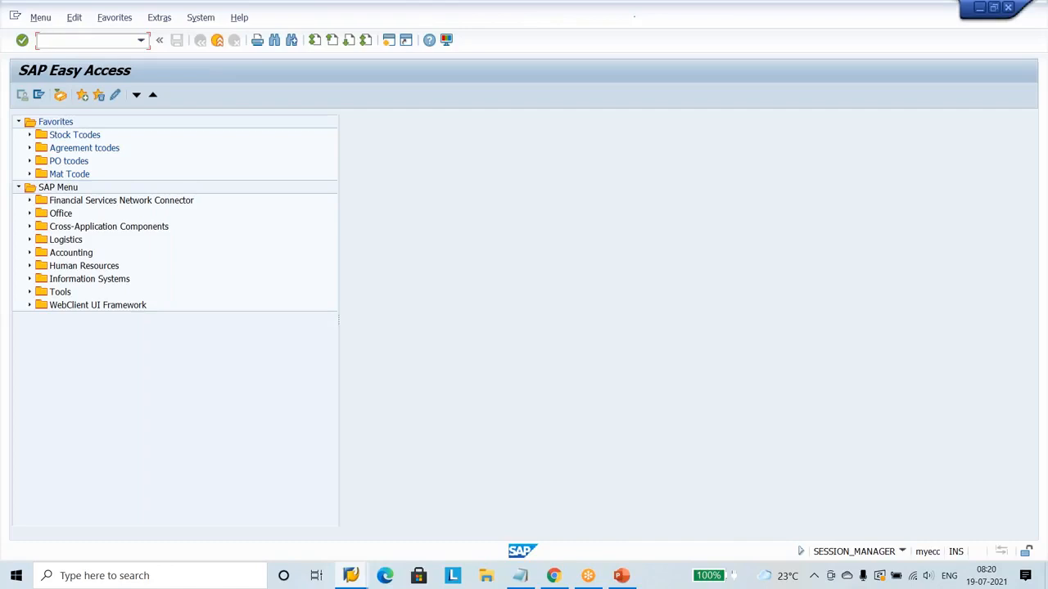
type("me53")
type("n")
key("Return")
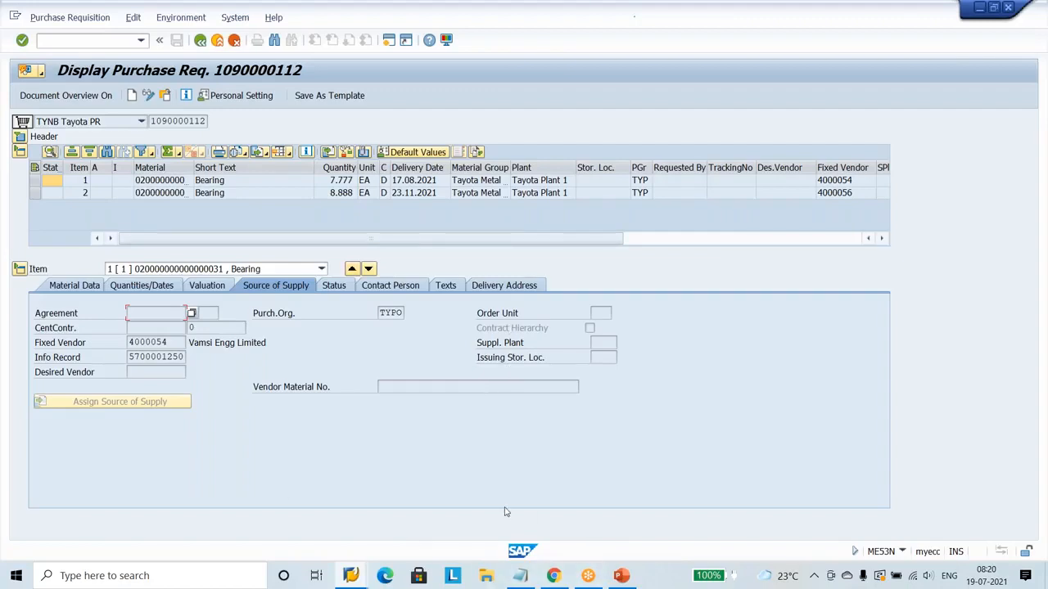
left_click(352, 576)
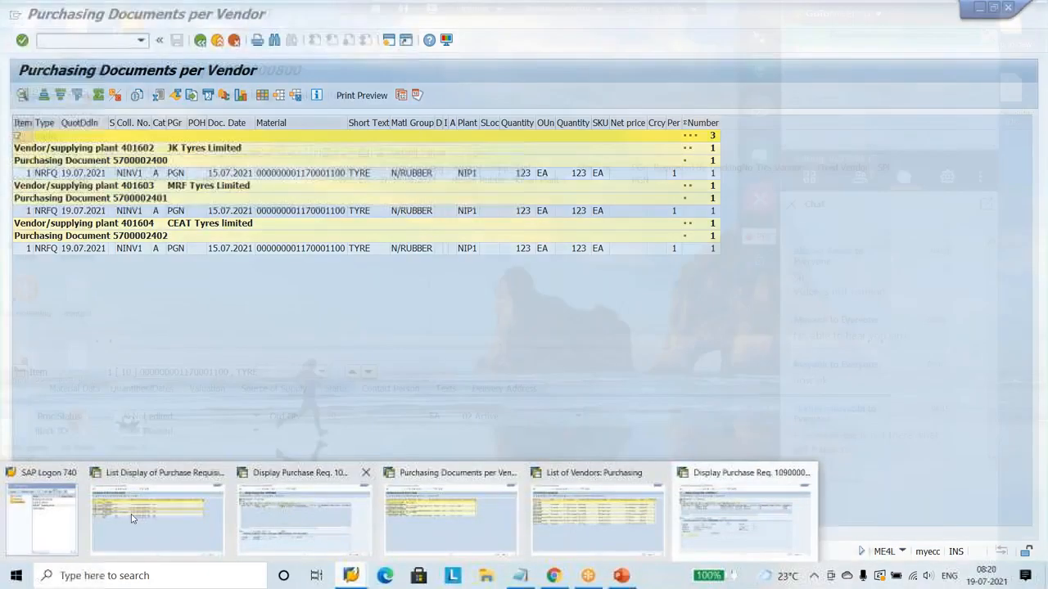
left_click(188, 514)
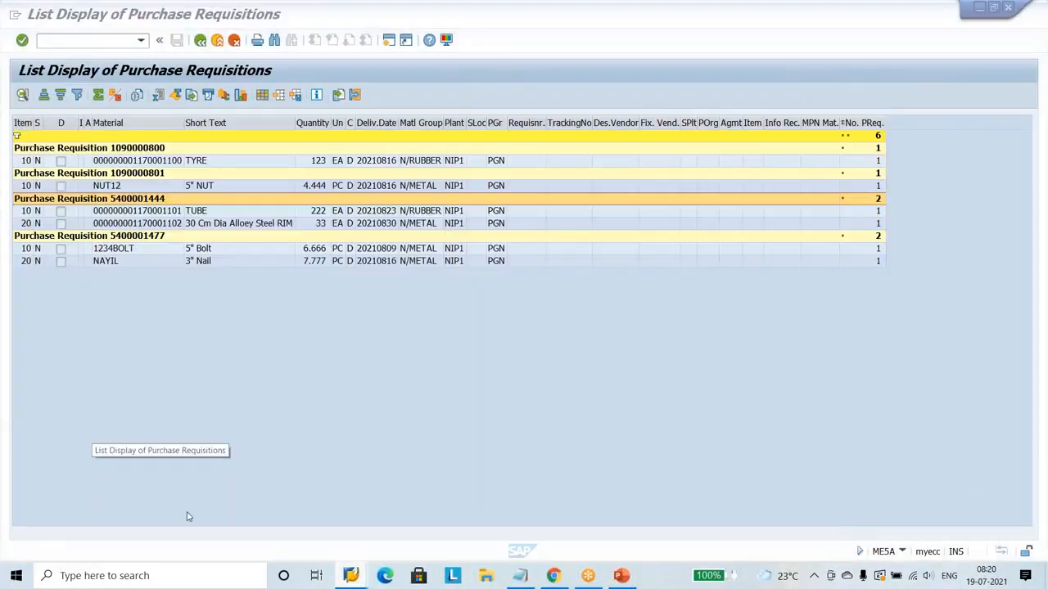
left_click(165, 186)
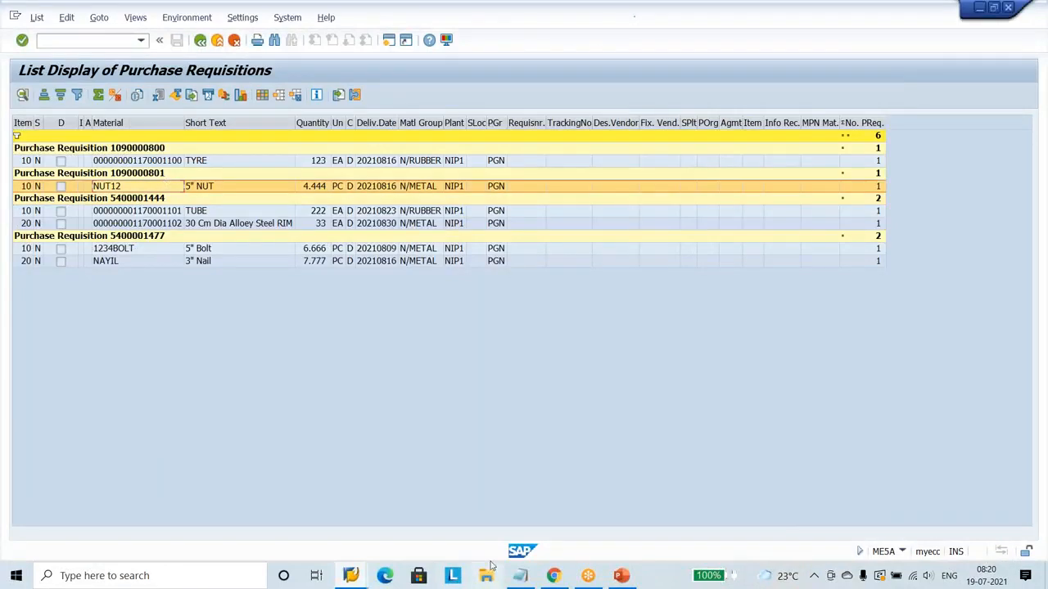
left_click(518, 577)
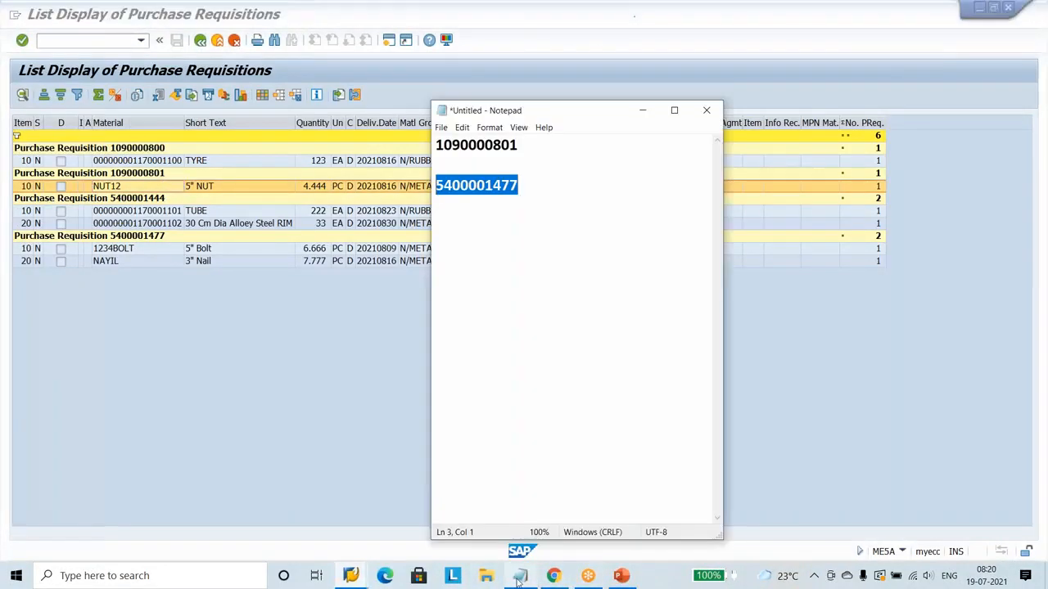
left_click_drag(519, 145, 434, 148)
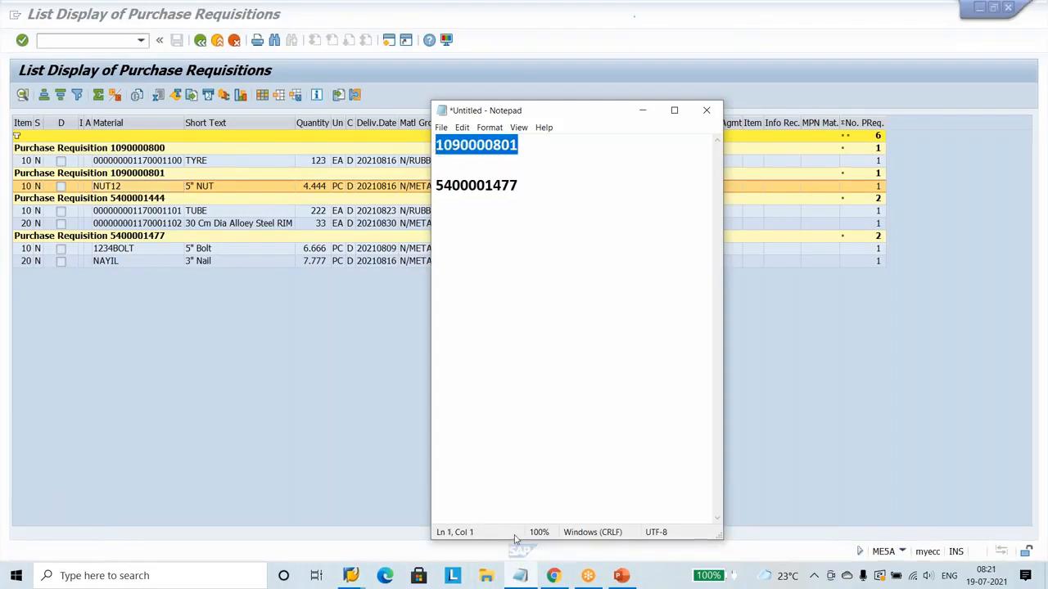
left_click(351, 575)
left_click(737, 524)
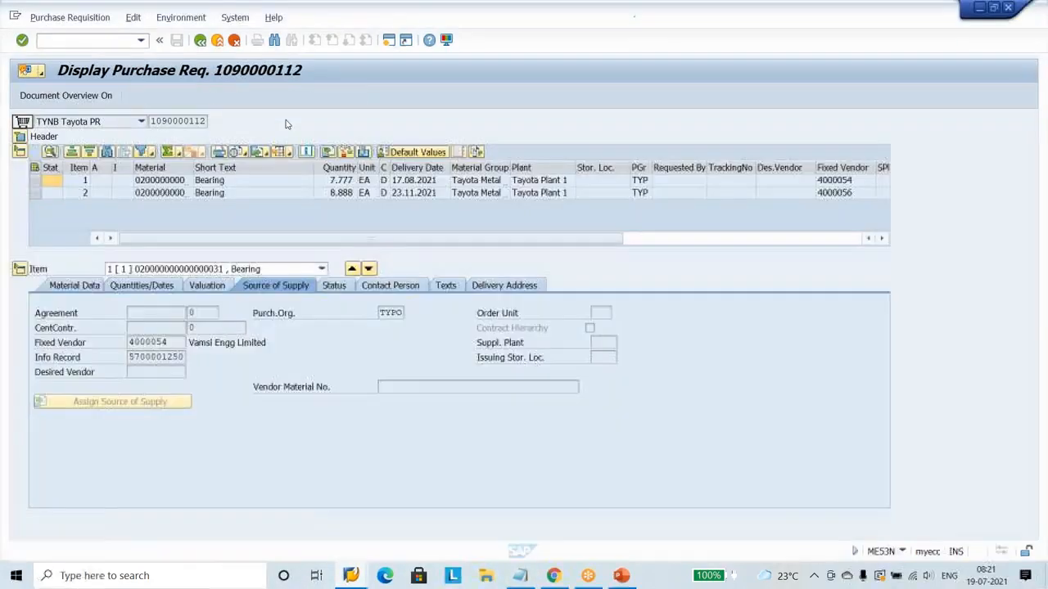
left_click(70, 18)
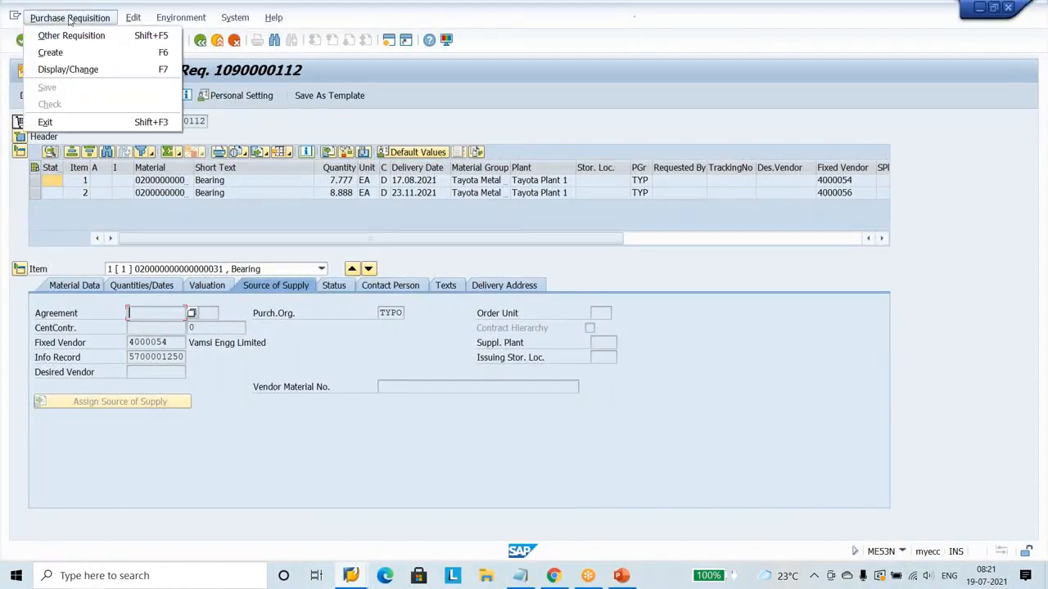
left_click(72, 35)
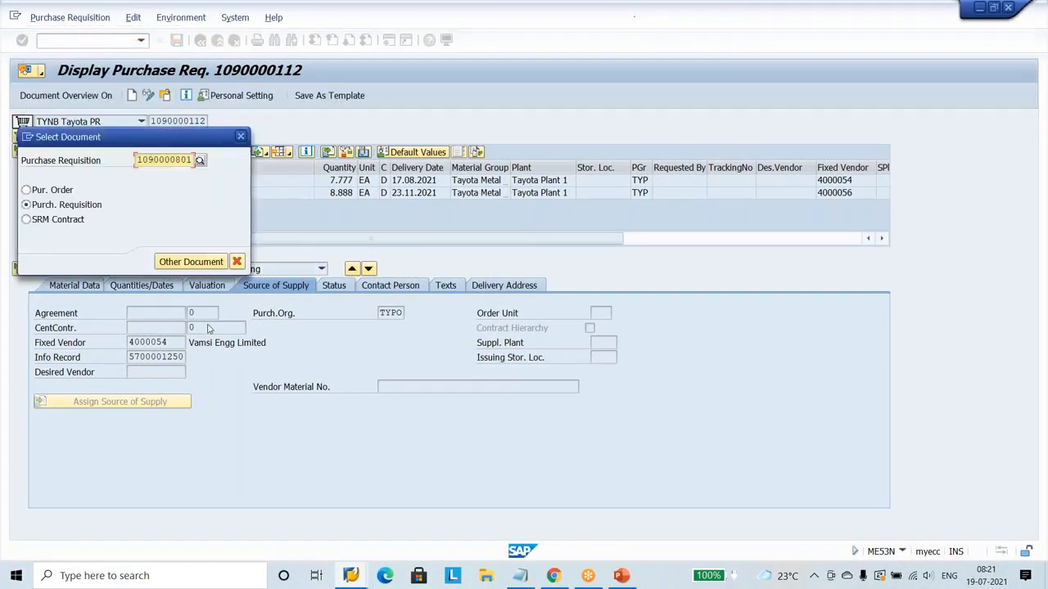
key("Return")
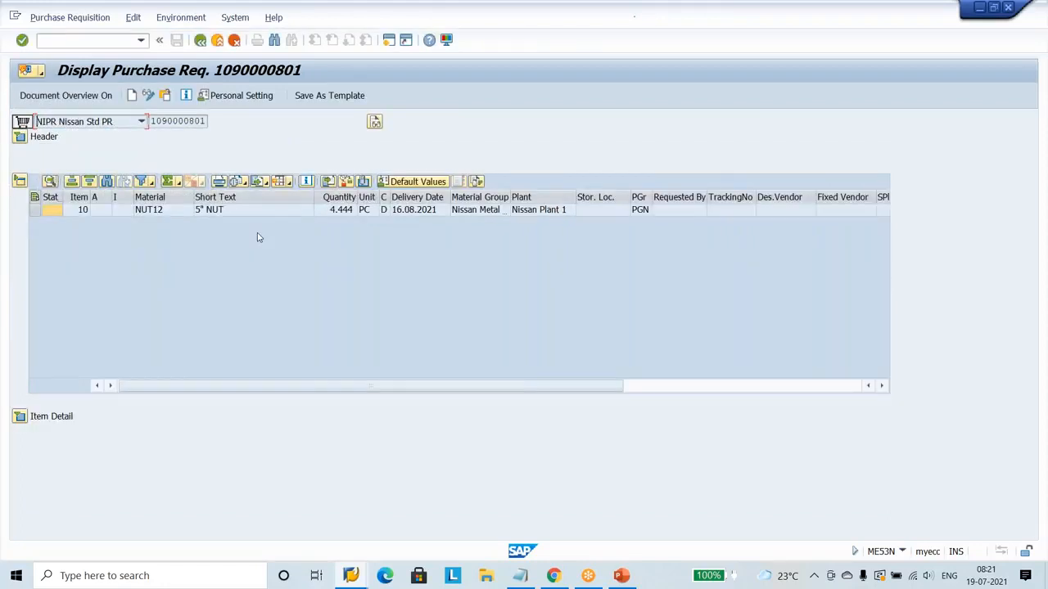
Examine the NUT12 item's source of supply, processing status, linked RFQ documents and item overview, and leave the requisition display.
left_click(18, 181)
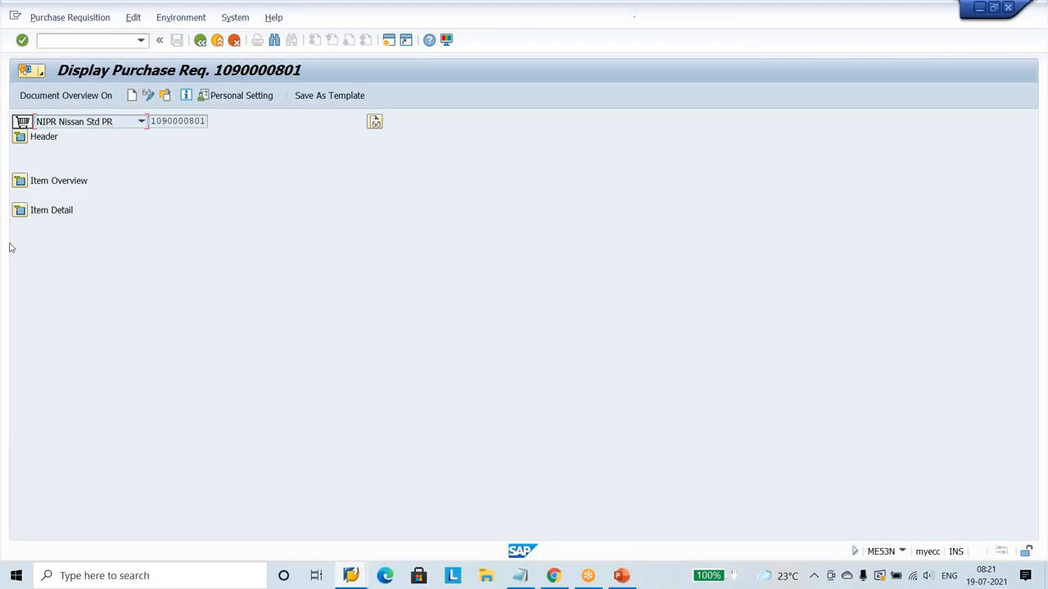
left_click(20, 210)
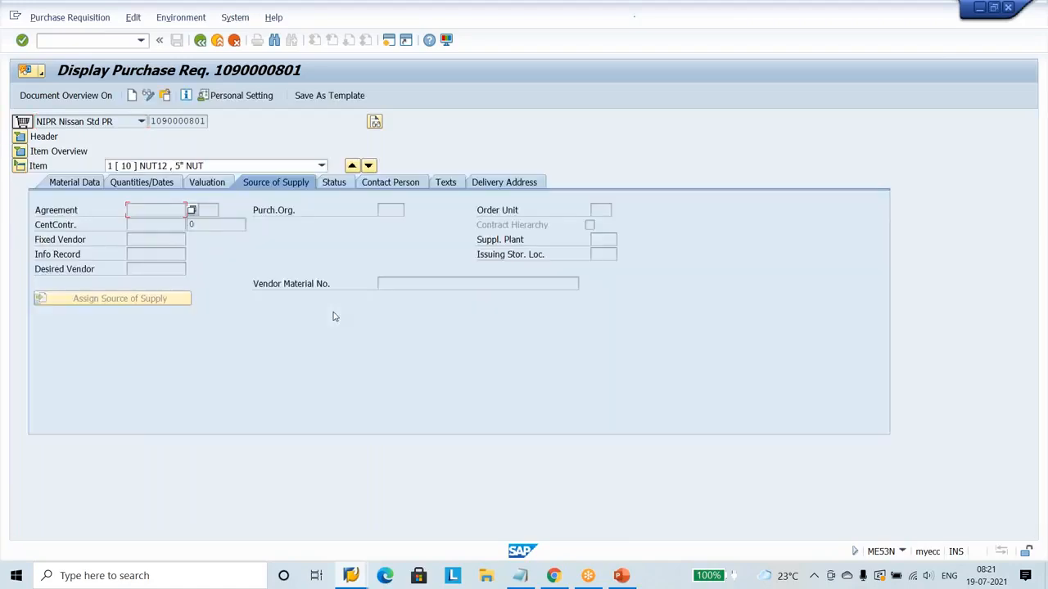
left_click(339, 183)
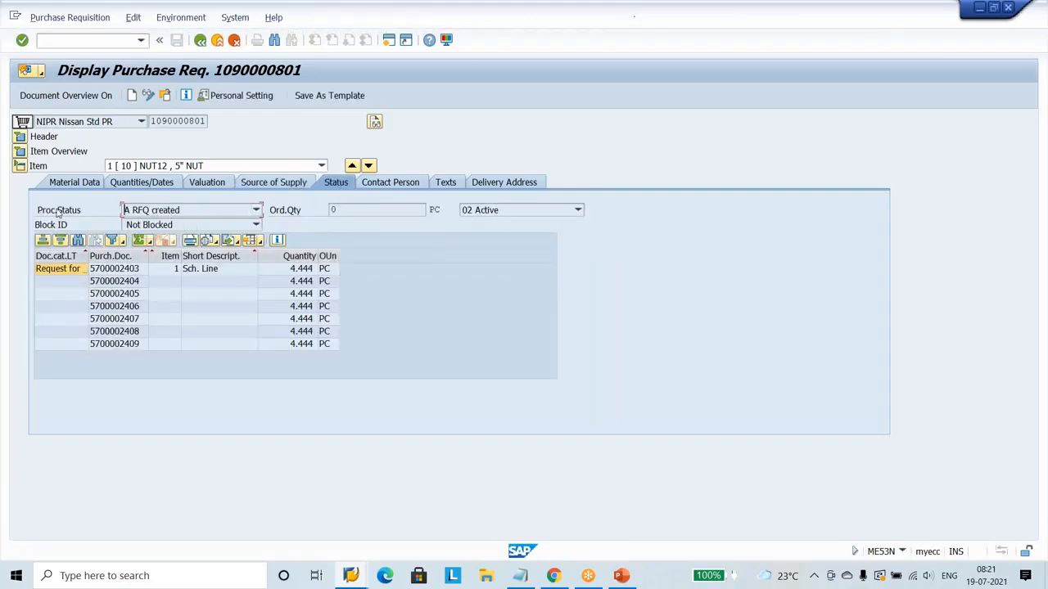
left_click_drag(36, 211, 97, 217)
left_click(101, 215)
left_click(115, 256)
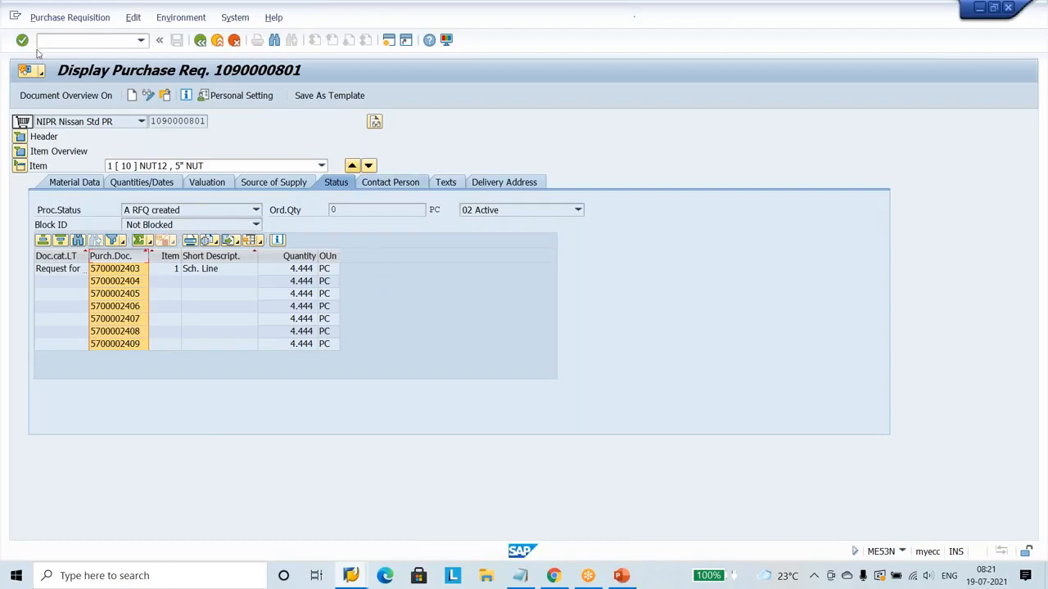
left_click(58, 151)
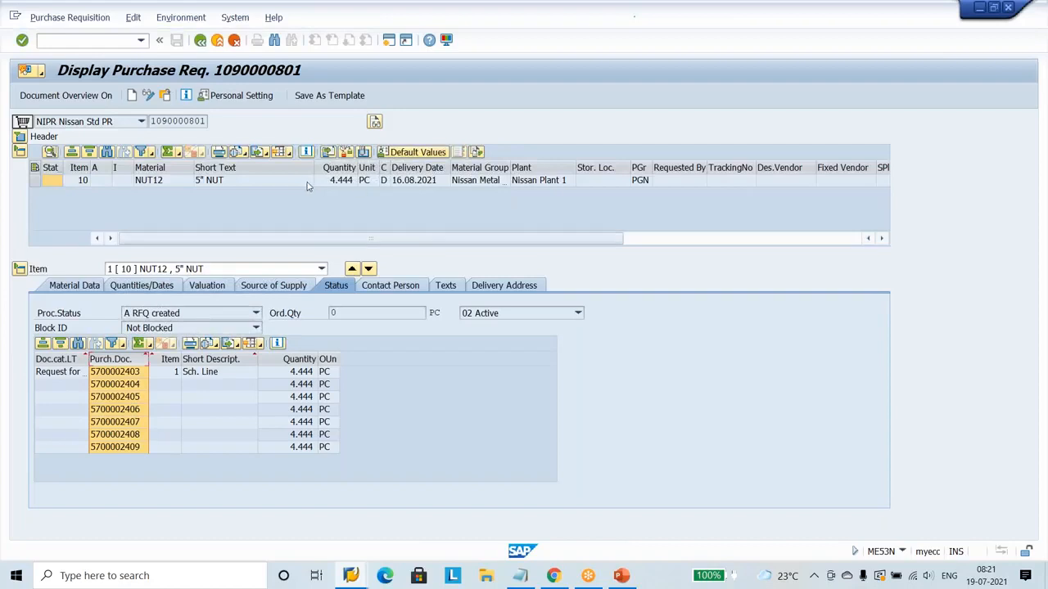
left_click(286, 181)
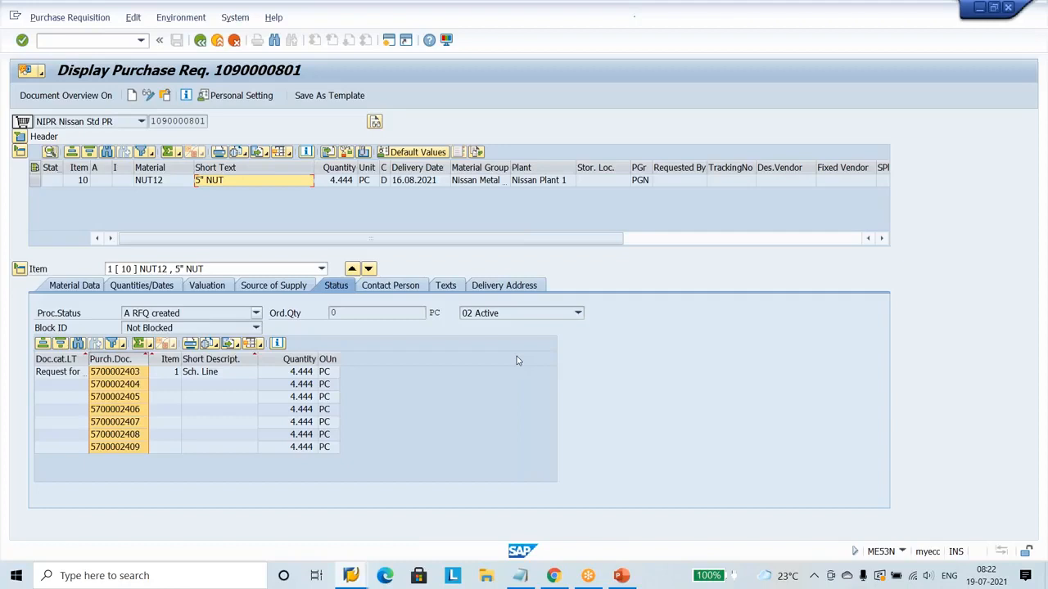
left_click(234, 41)
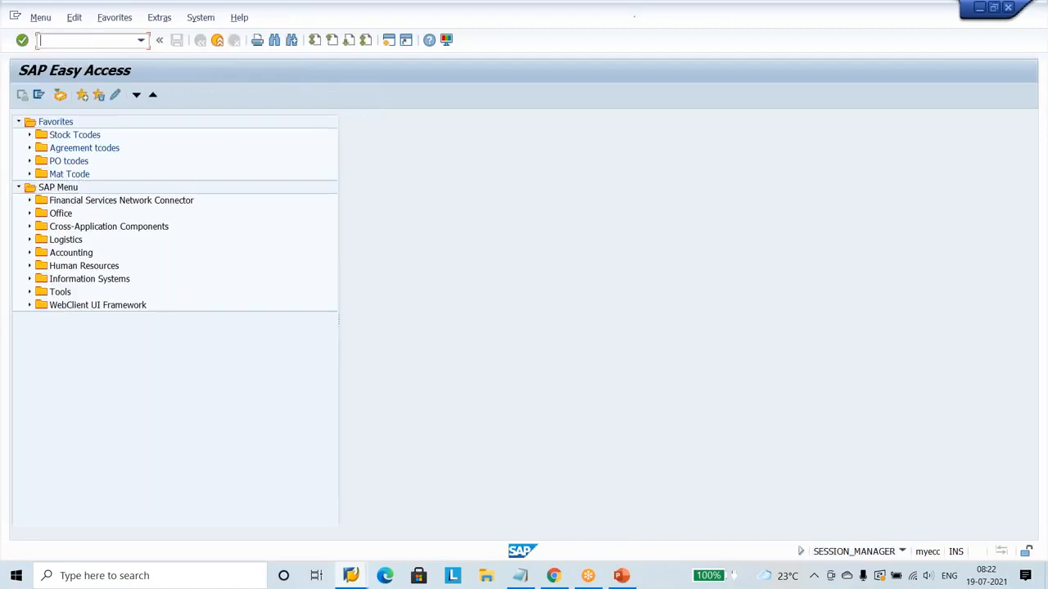
Start transaction ME5A and set the scope of list to ALV.
type("me5a")
key("Return")
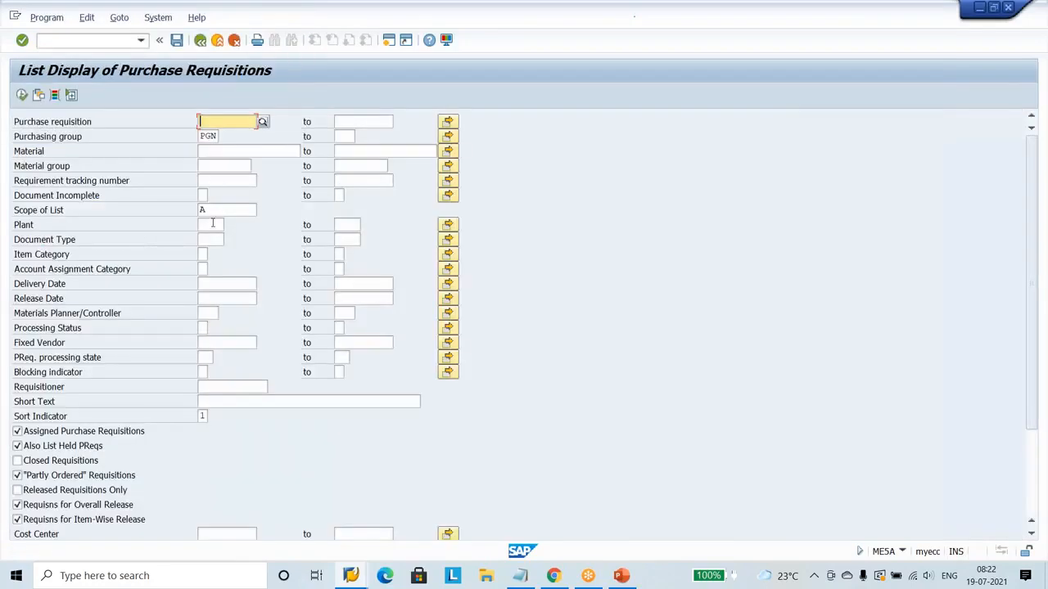
left_click(213, 223)
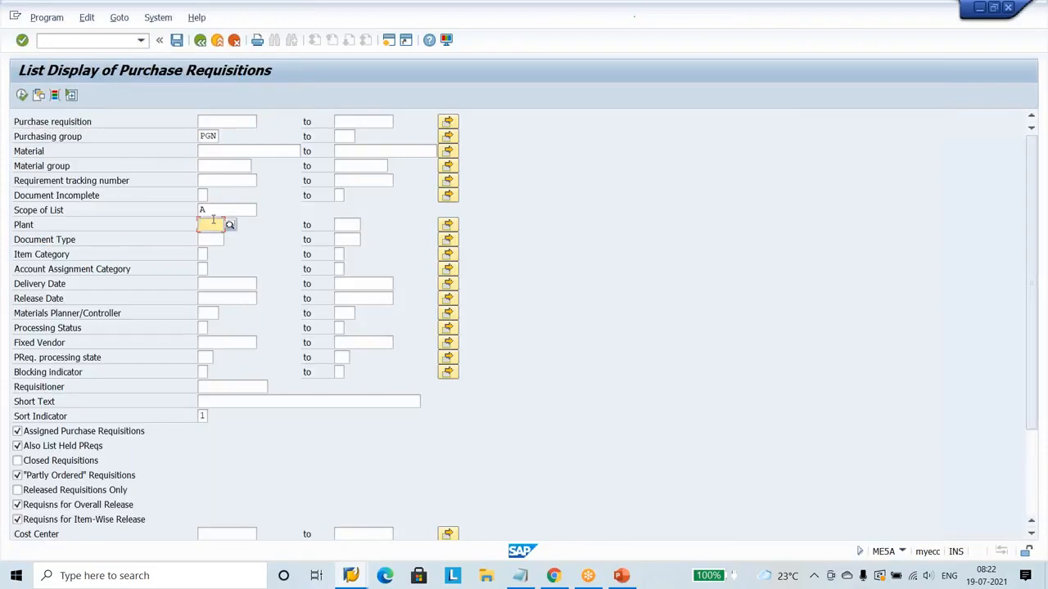
key("Up")
key("Delete")
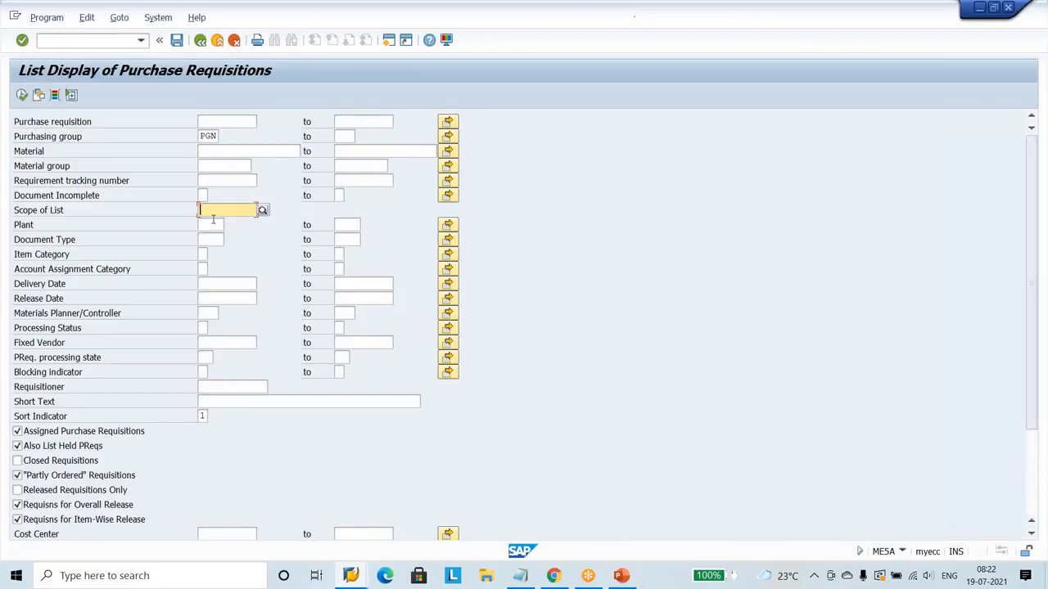
left_click(214, 226)
Restrict the selection to document type NIPR and run the purchase requisition list.
left_click(207, 240)
left_click(206, 240)
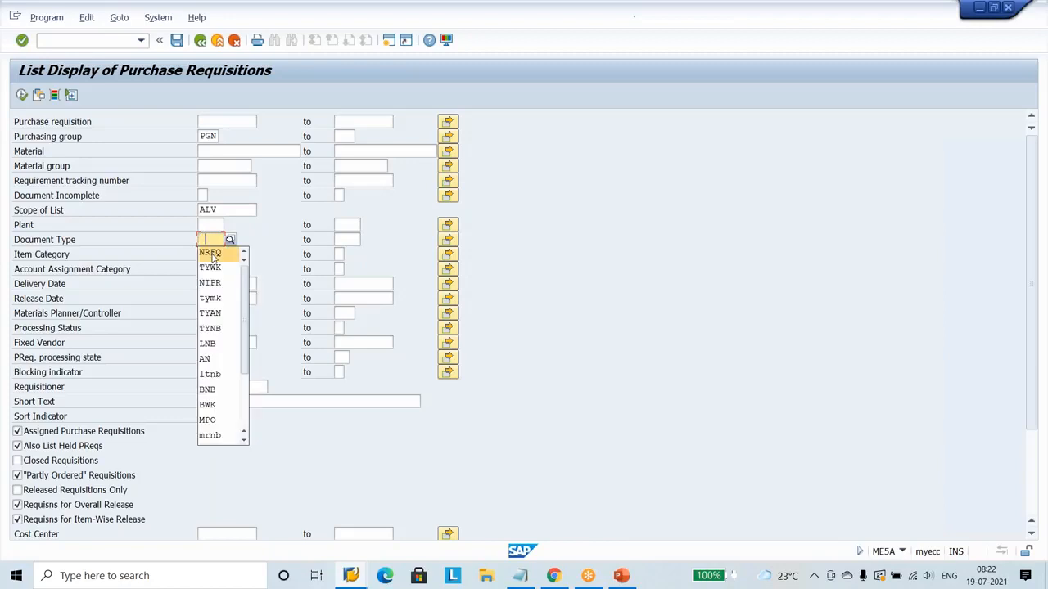
left_click(219, 283)
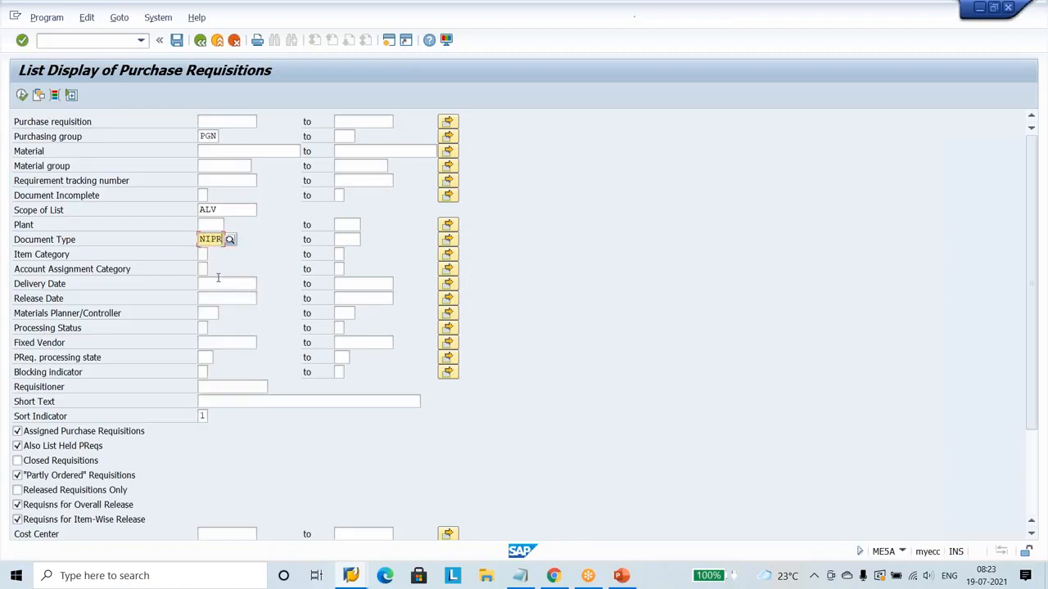
left_click(22, 95)
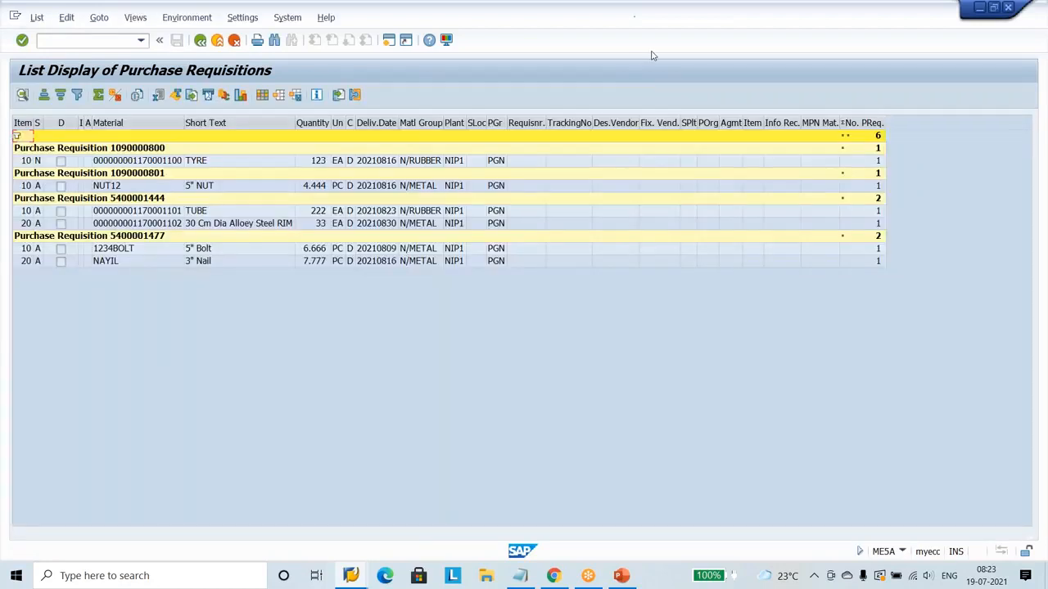
Mark the A statuses with the annotation pen, and tick the nut, tube, rim, bolt and nail items.
left_click(654, 11)
left_click(662, 38)
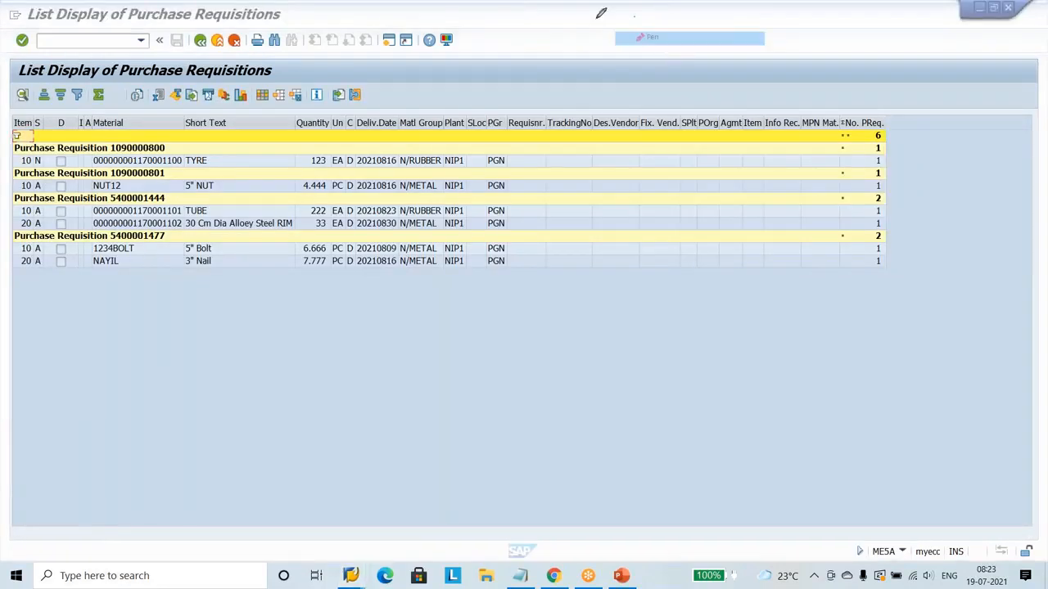
mouse_move(38, 335)
left_mouse_down()
mouse_move(52, 176)
mouse_move(37, 174)
mouse_move(40, 270)
left_mouse_up()
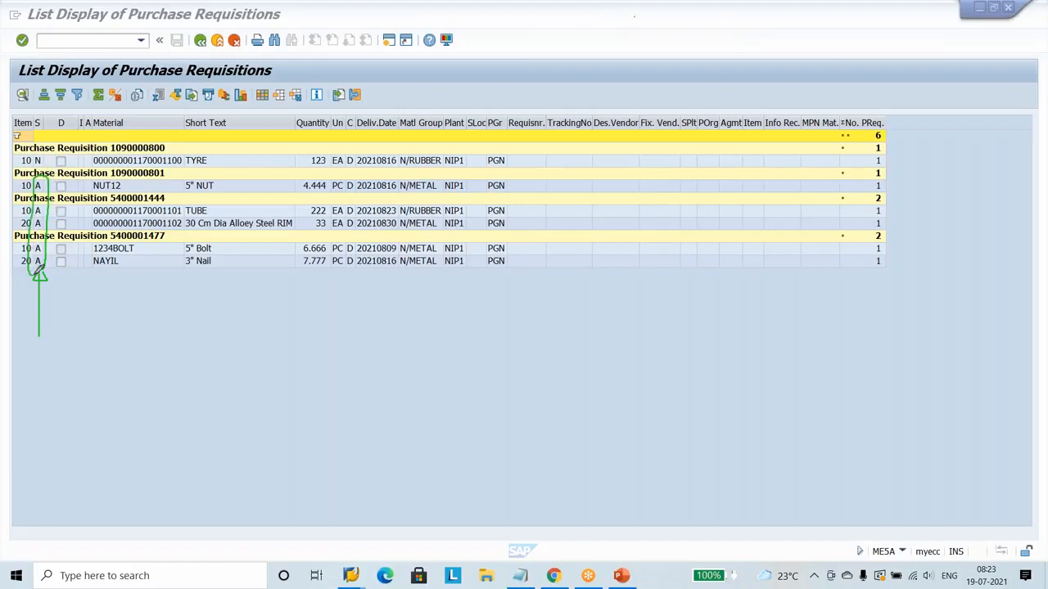
left_click_drag(171, 179, 195, 169)
mouse_move(208, 214)
left_mouse_down()
mouse_move(241, 186)
mouse_move(242, 210)
left_mouse_up()
left_click_drag(208, 248, 244, 235)
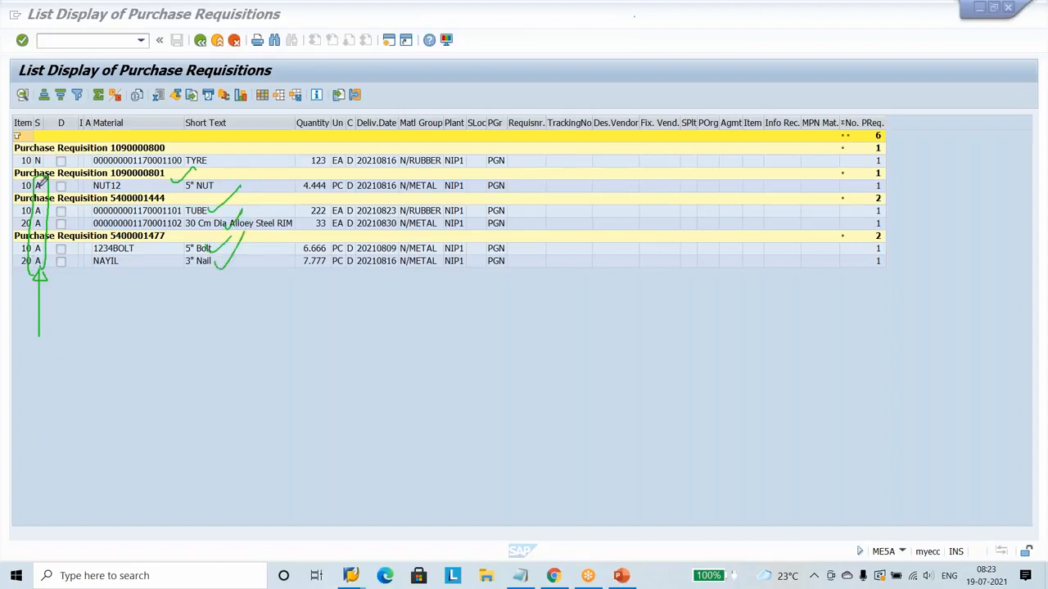
Box the TYRE item's N status with the pen, and draw curves from TYRE and alongside the ticked items.
mouse_move(43, 166)
left_mouse_down()
mouse_move(47, 157)
mouse_move(36, 154)
mouse_move(33, 167)
mouse_move(48, 166)
left_mouse_up()
mouse_move(197, 159)
left_mouse_down()
mouse_move(224, 124)
mouse_move(540, 142)
left_mouse_up()
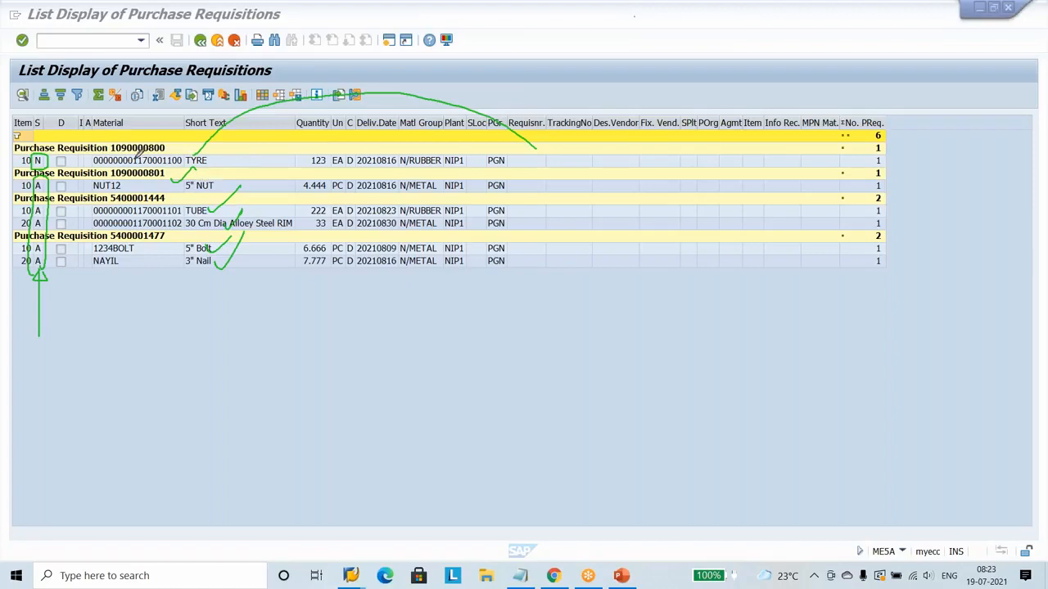
mouse_move(225, 173)
left_mouse_down()
mouse_move(242, 173)
mouse_move(260, 243)
mouse_move(249, 291)
left_mouse_up()
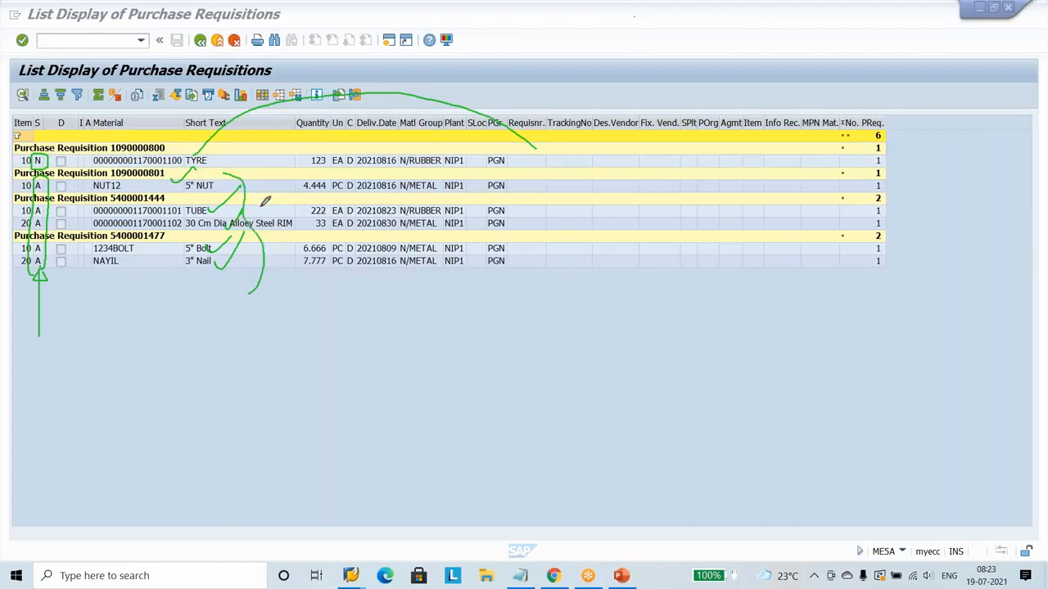